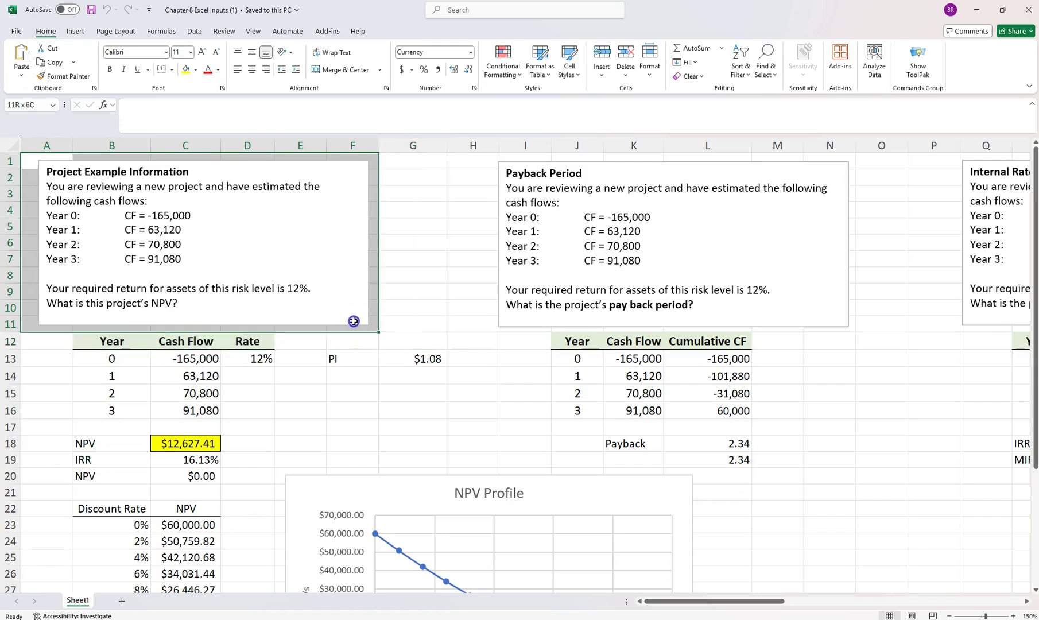
Step: Zoom the sheet to the selected project information block in A1:F11 and read the example's cash flows and required return
click(252, 30)
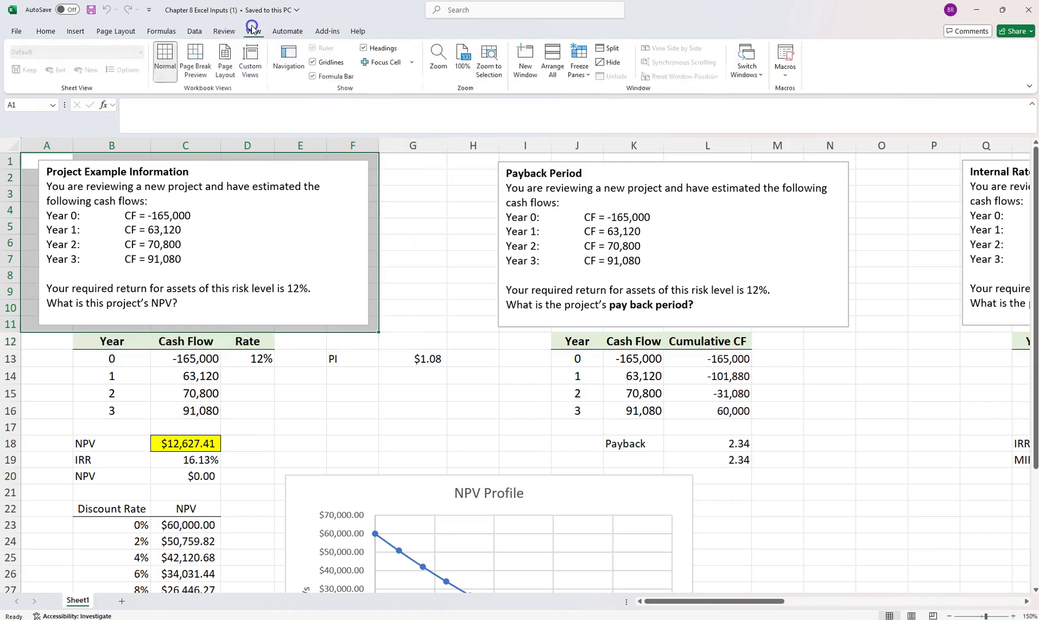
click(487, 70)
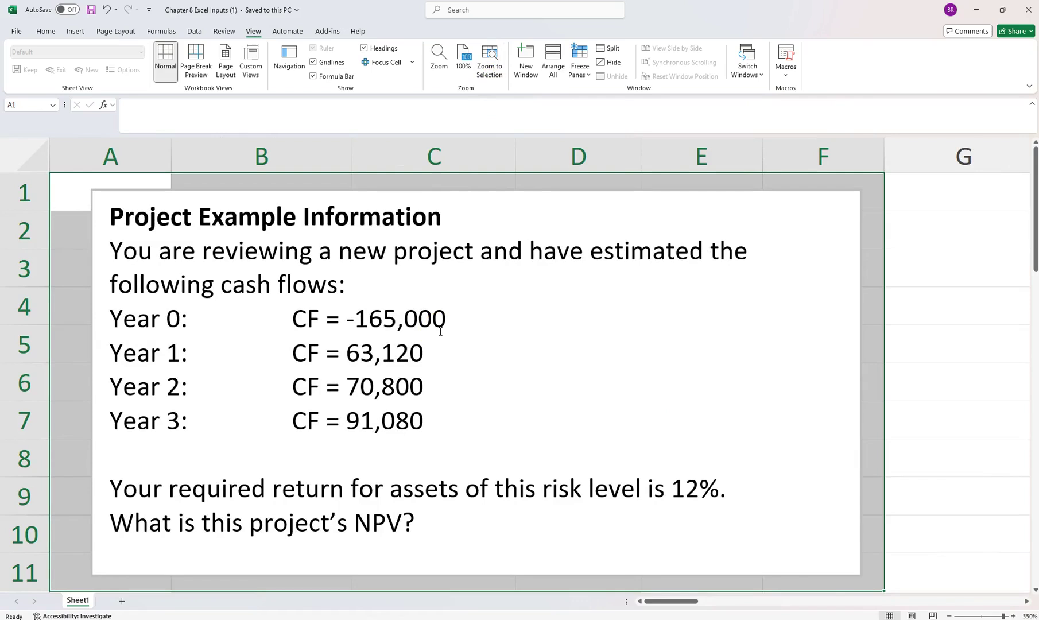
scroll(440, 331, down, 2)
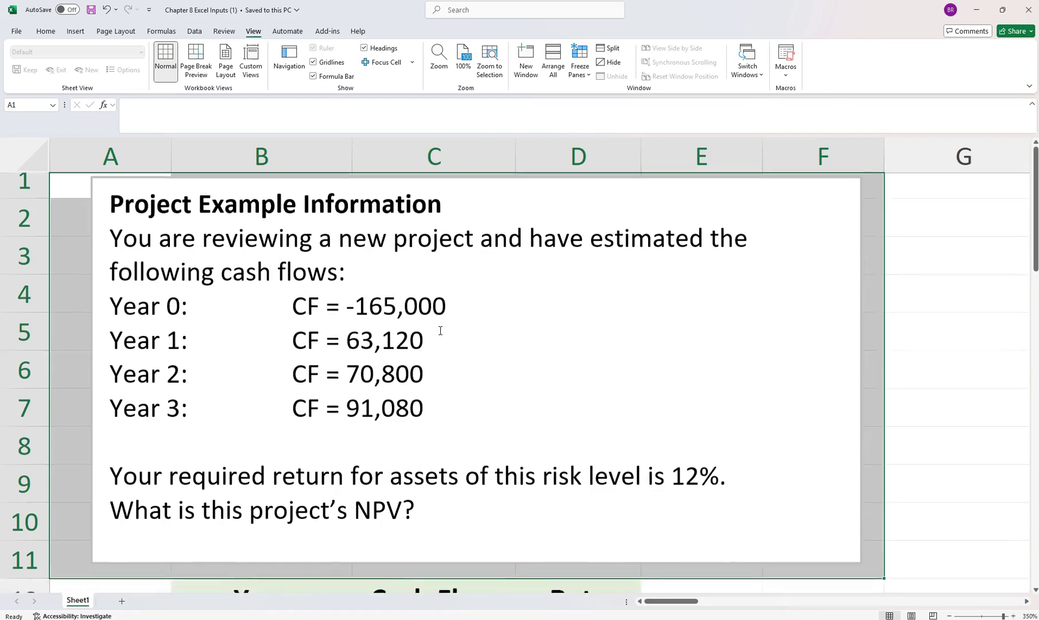
scroll(440, 331, down, 2)
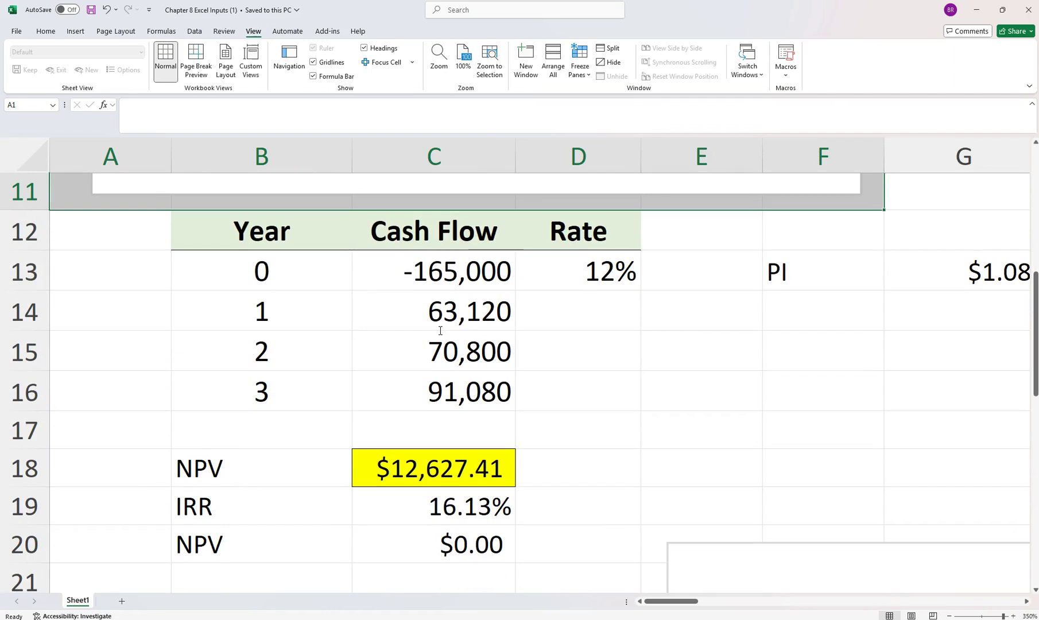
Step: Examine the NPV formula in C18 and its Rate and Value1 function arguments without changing them
double_click(444, 466)
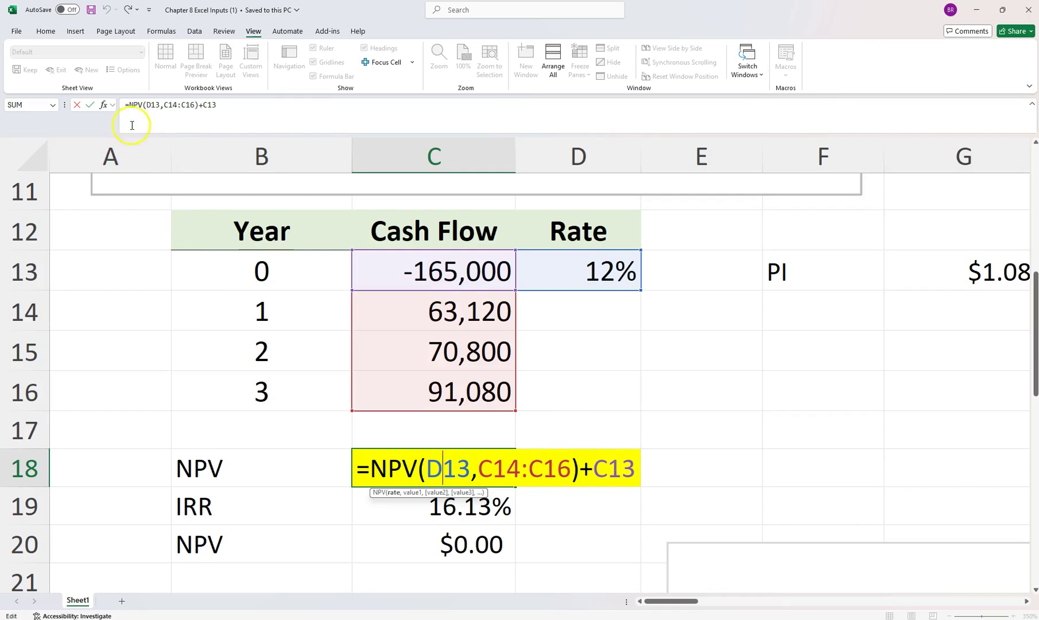
click(104, 107)
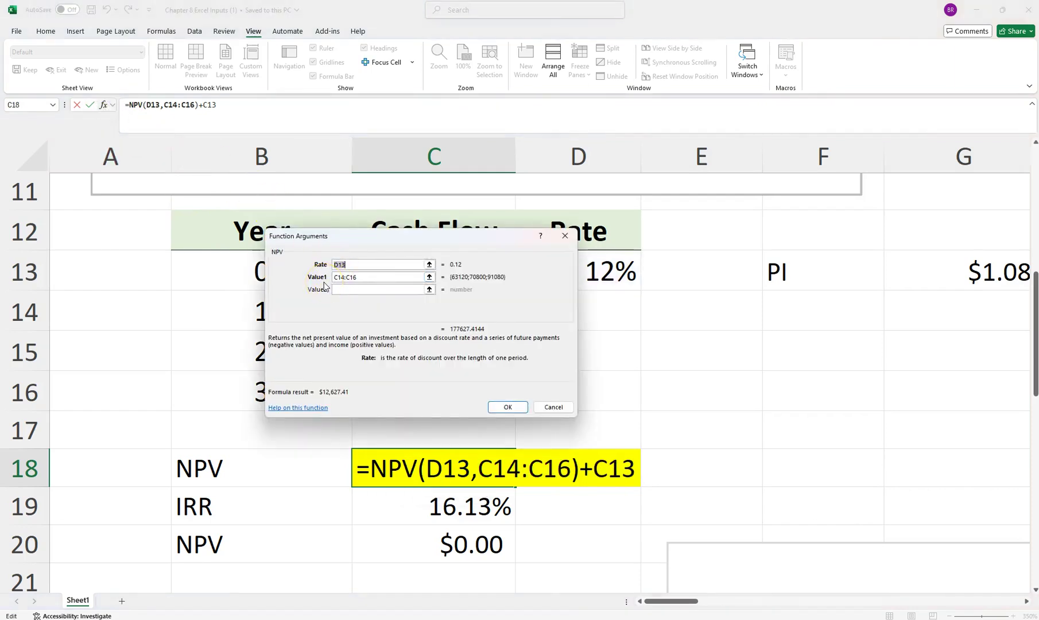
click(369, 277)
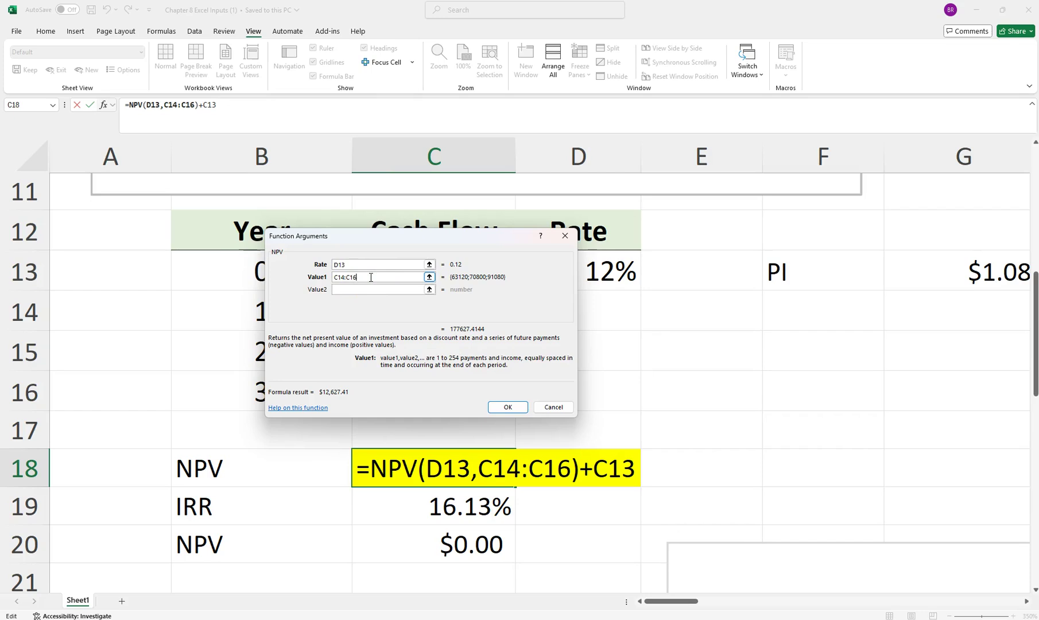
click(551, 407)
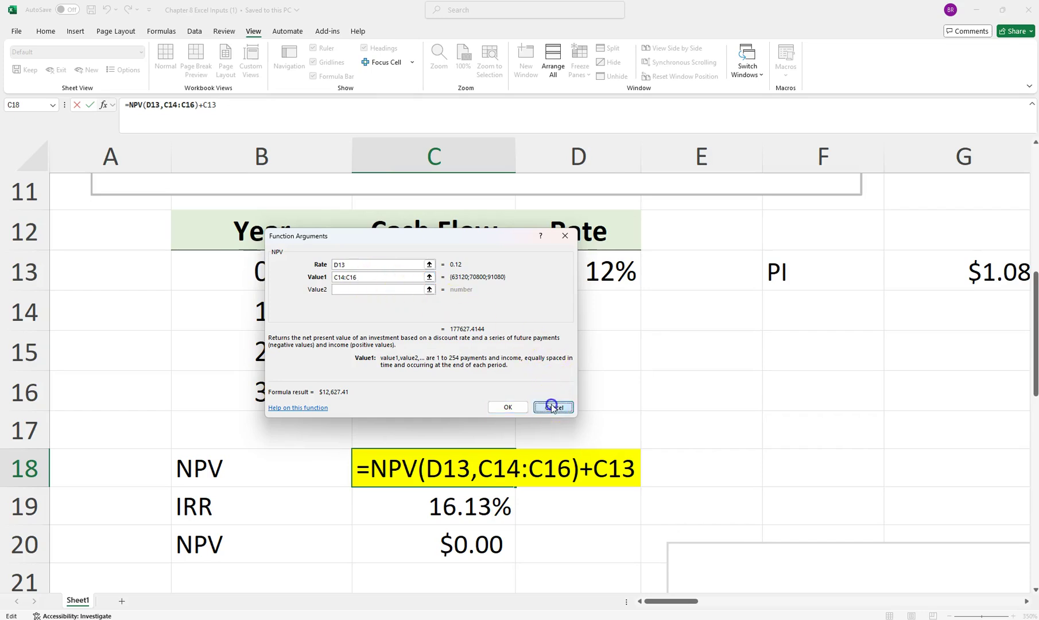
Step: Examine the IRR formula in C19 together with its Values and Guess function arguments
click(444, 504)
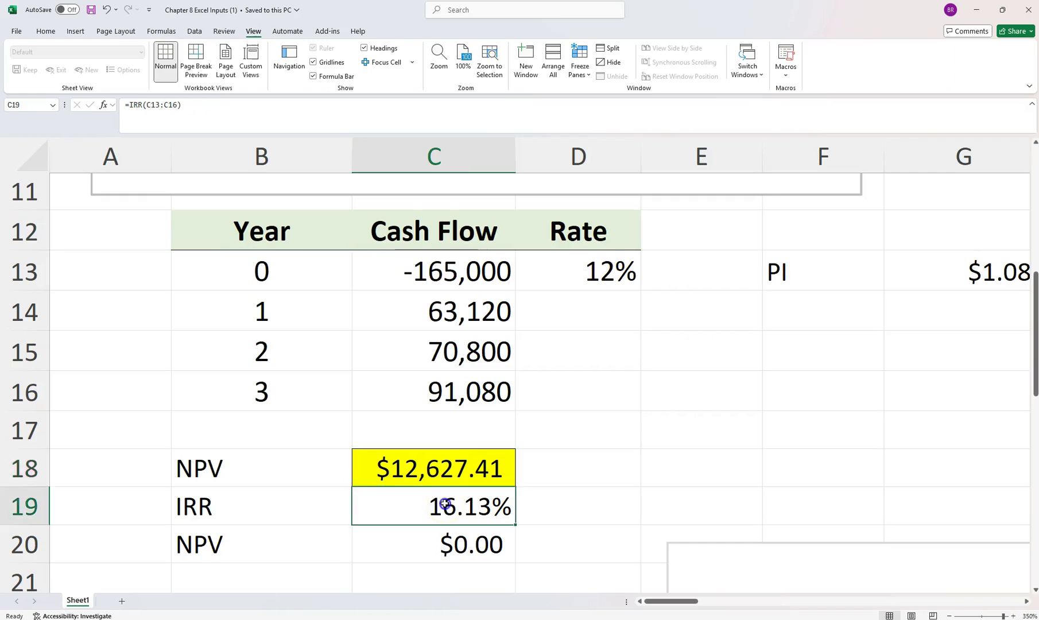
double_click(445, 503)
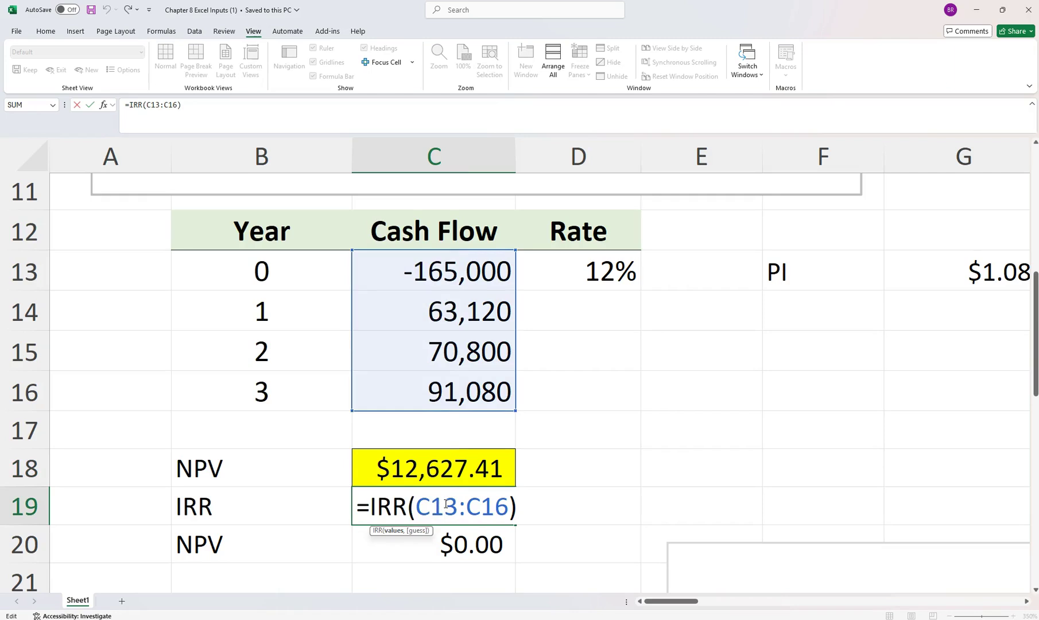
click(485, 508)
click(406, 305)
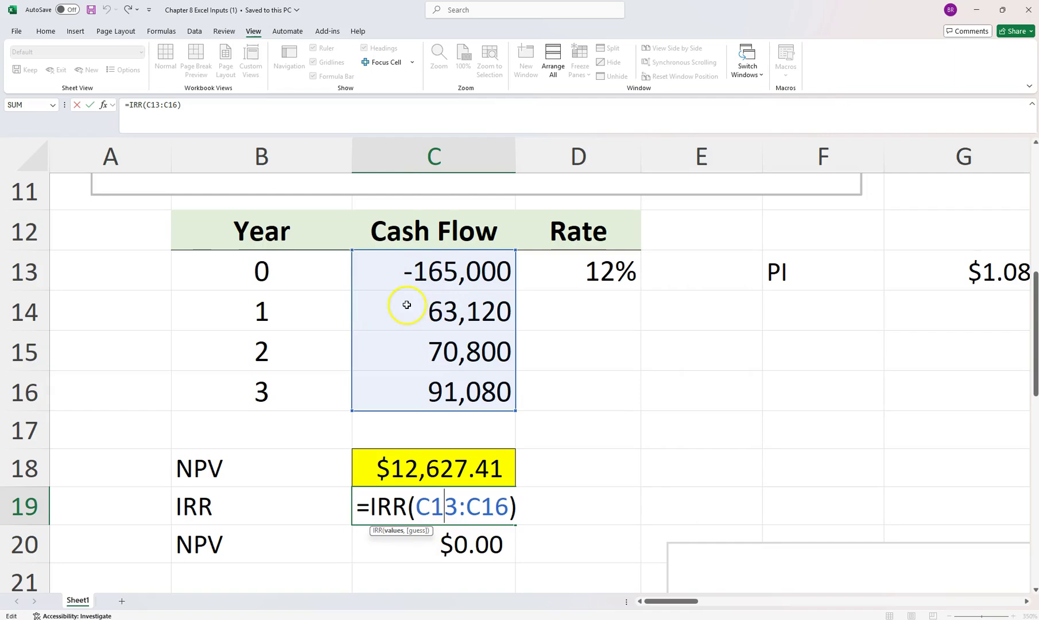
click(172, 105)
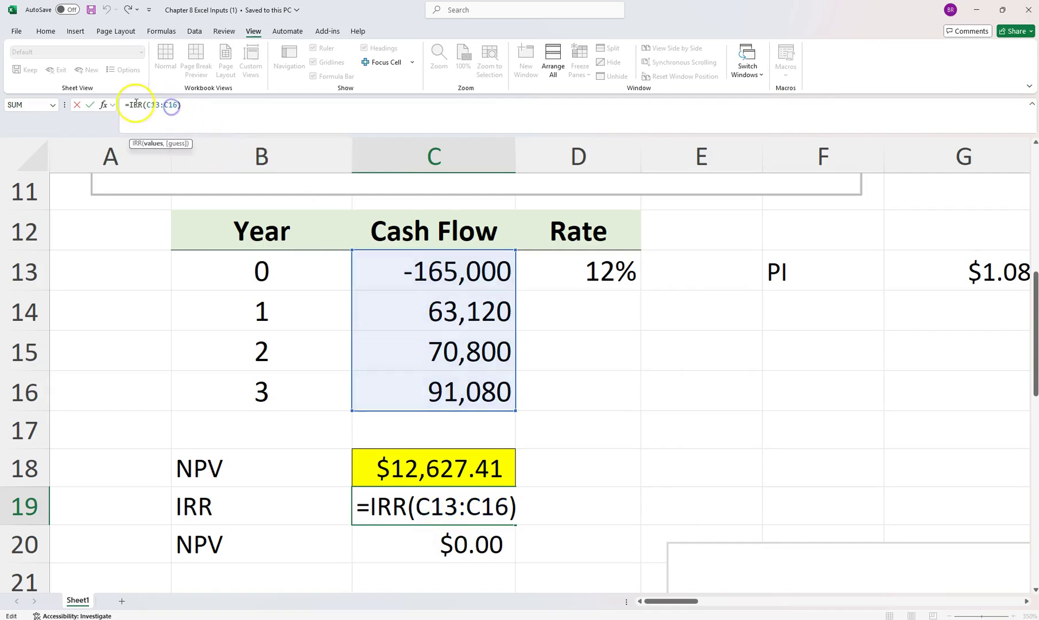
click(103, 105)
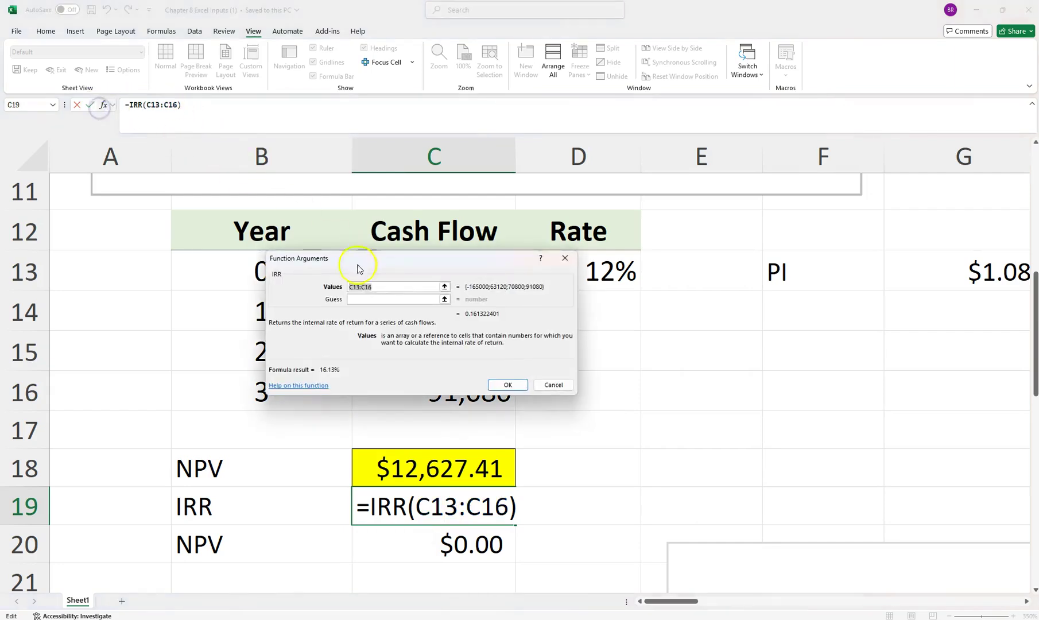
click(357, 299)
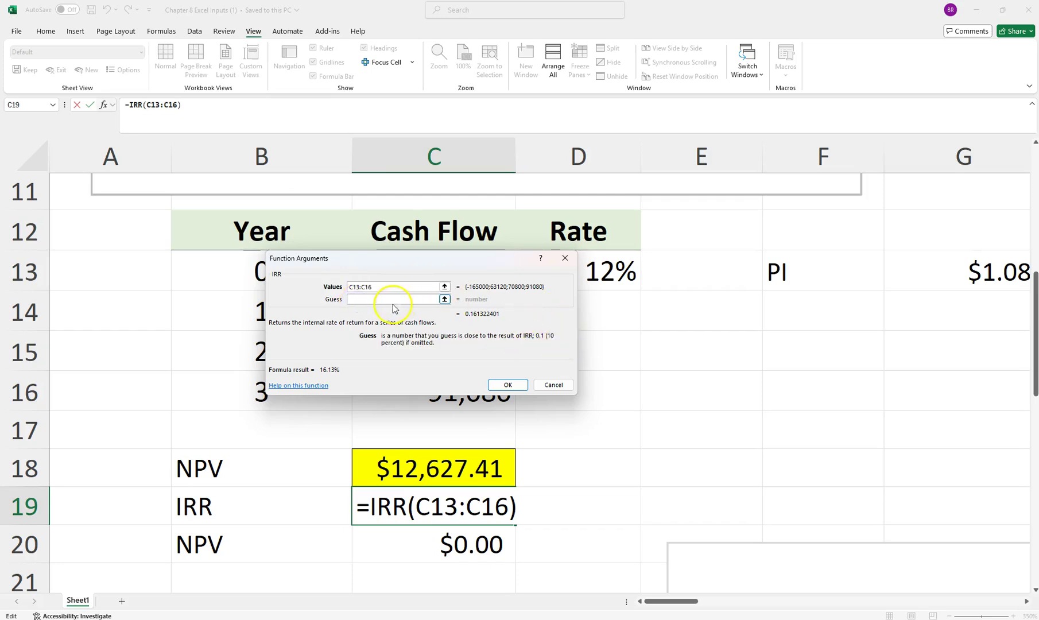
click(509, 384)
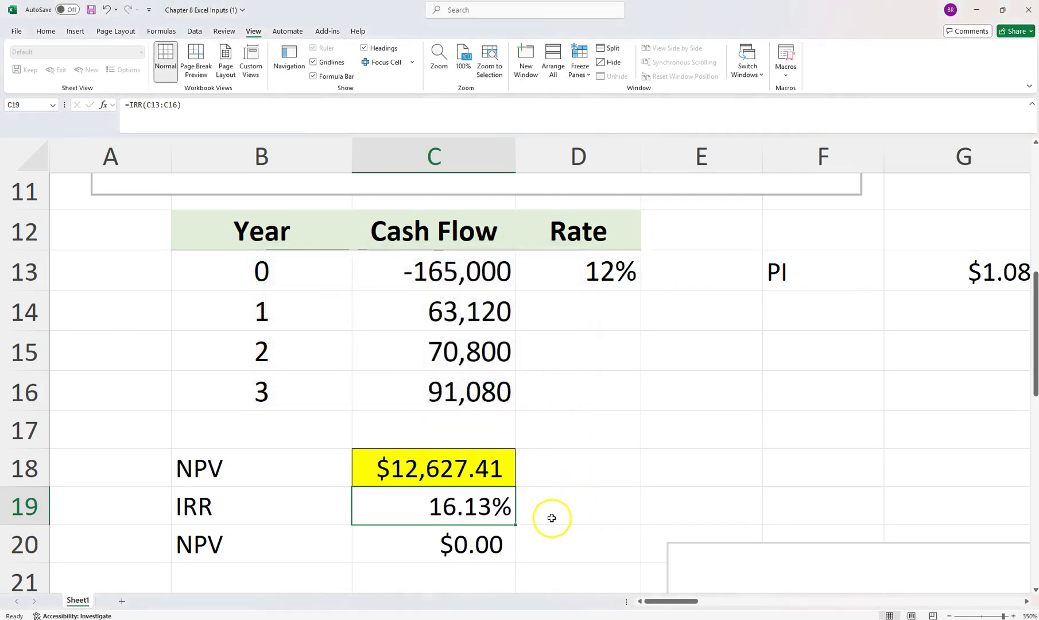
Step: Inspect the NPV formula in C20 and the cells it references, including the IRR used as its discount rate
click(470, 541)
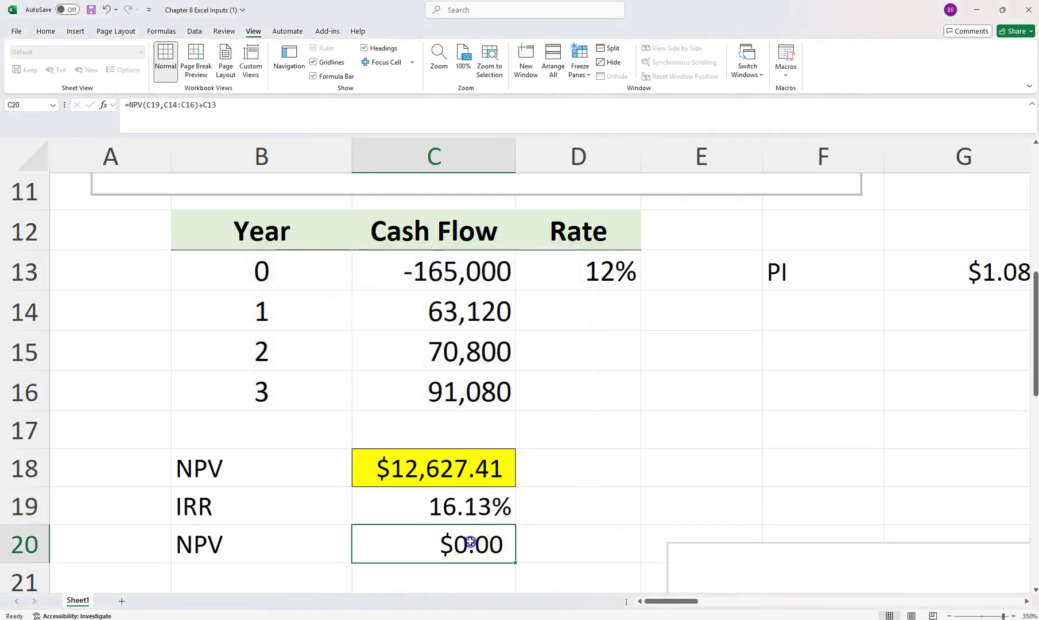
double_click(469, 542)
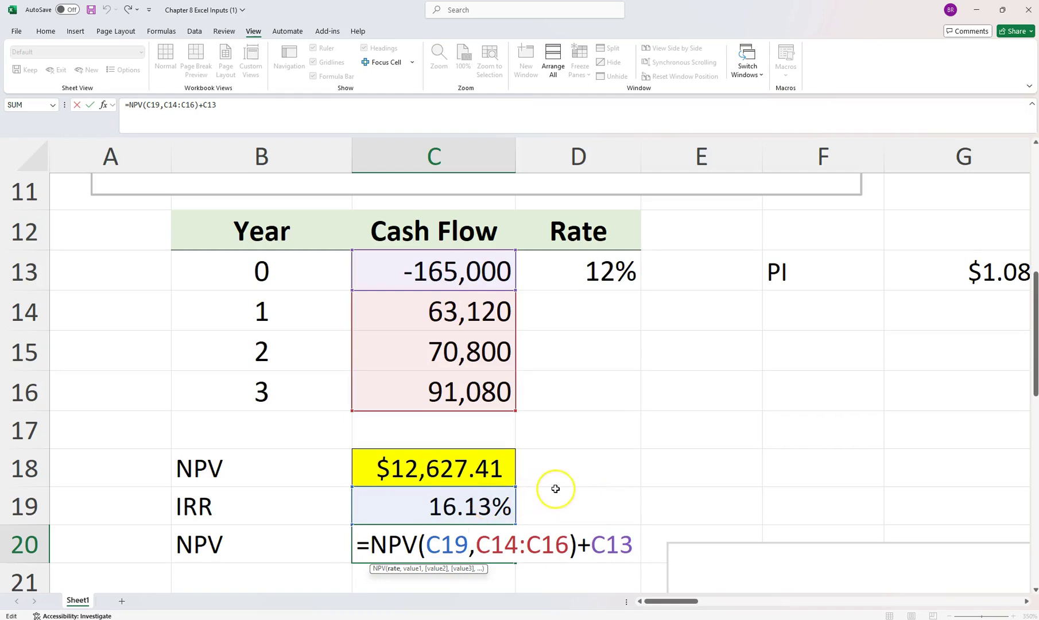
key(Return)
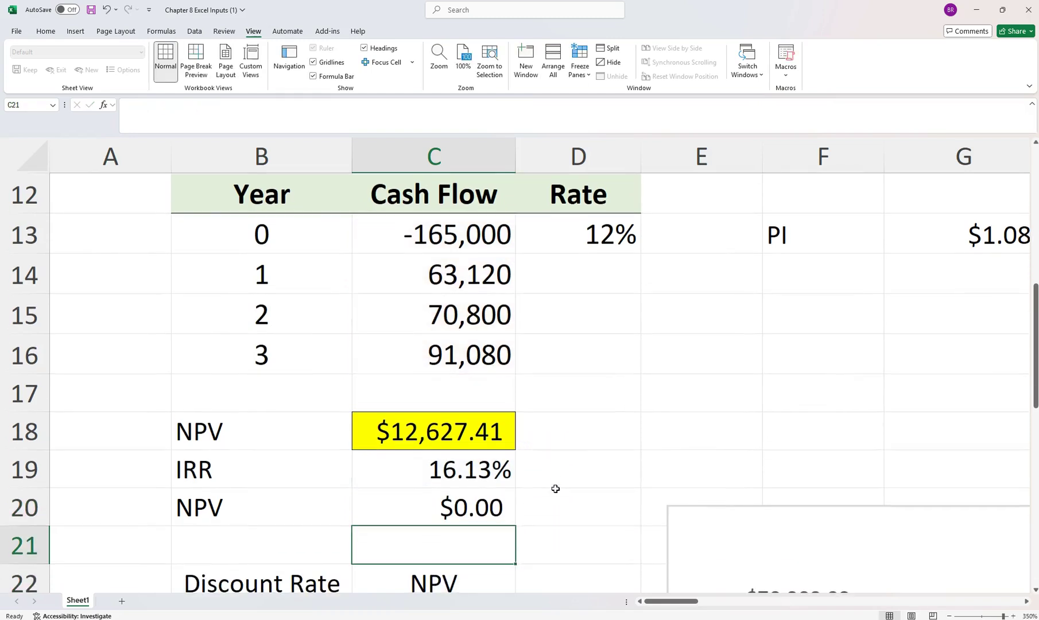
click(492, 504)
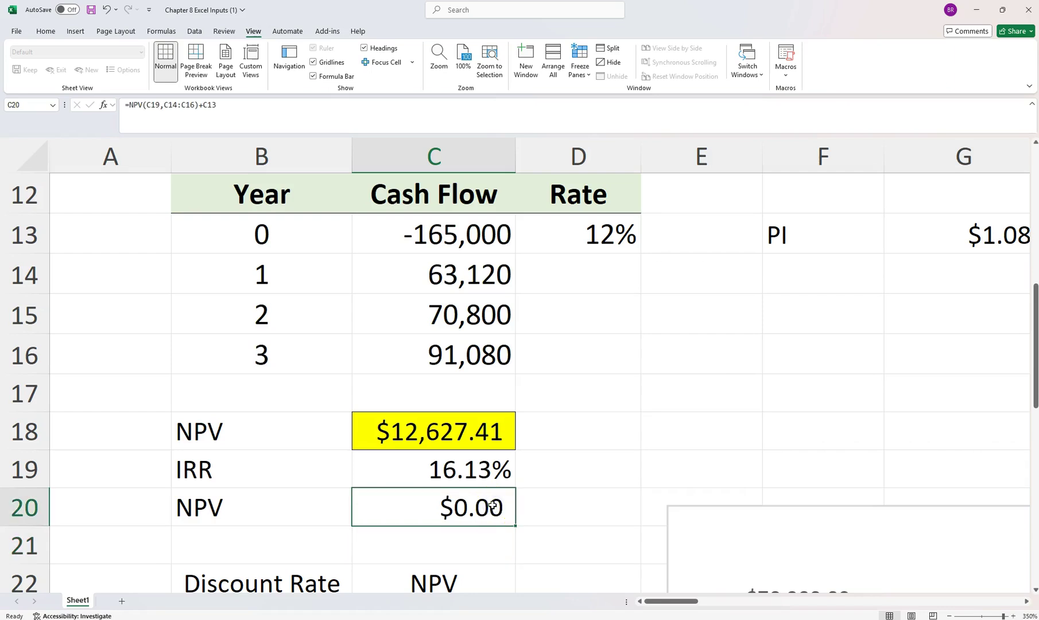
Step: Inspect the profitability index formula in G13 and the rate and cash flow cells it references
scroll(685, 455, right, 2)
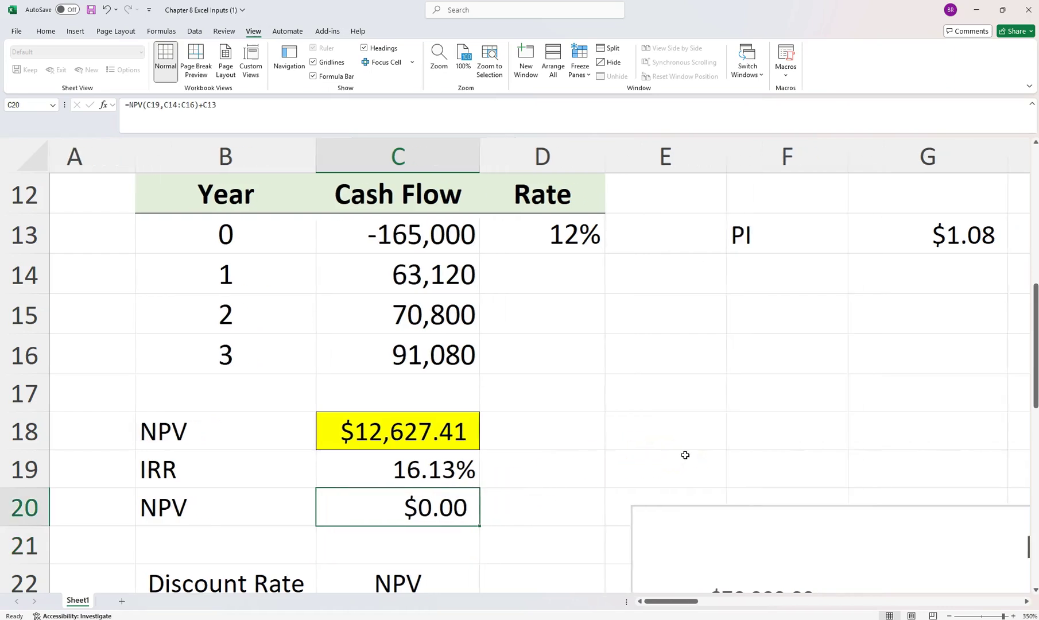
click(877, 239)
double_click(876, 238)
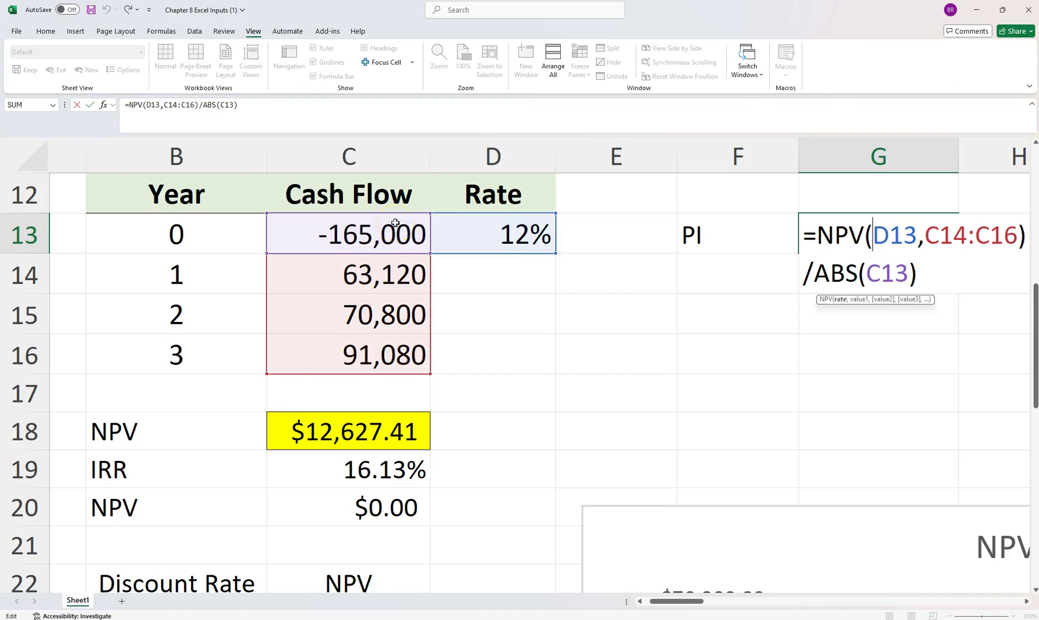
key(Return)
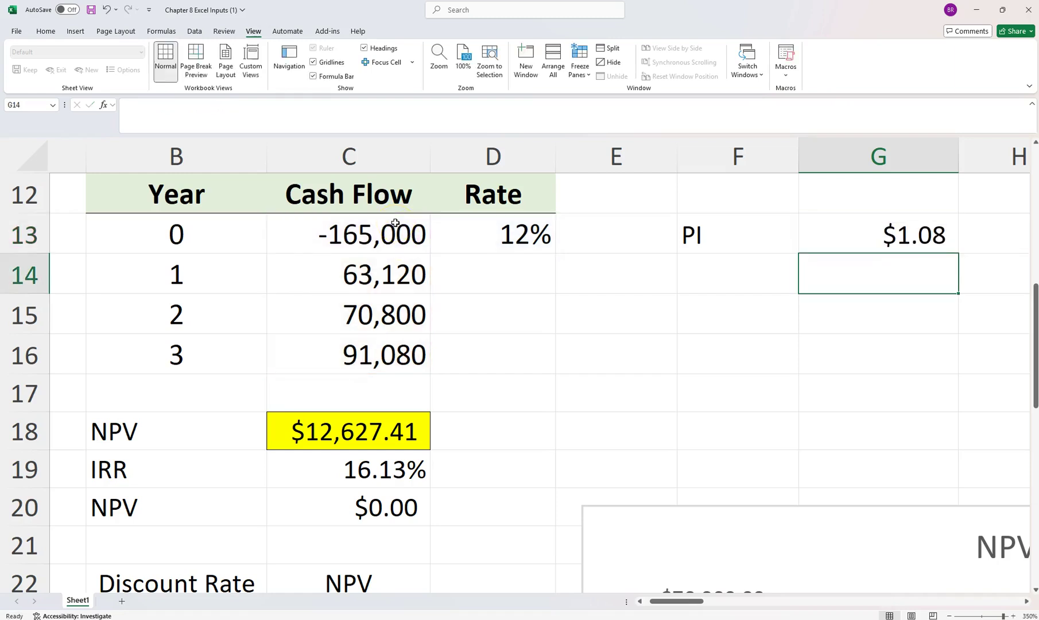
Step: Change the number format of the profitability index in G13 to Number
click(854, 236)
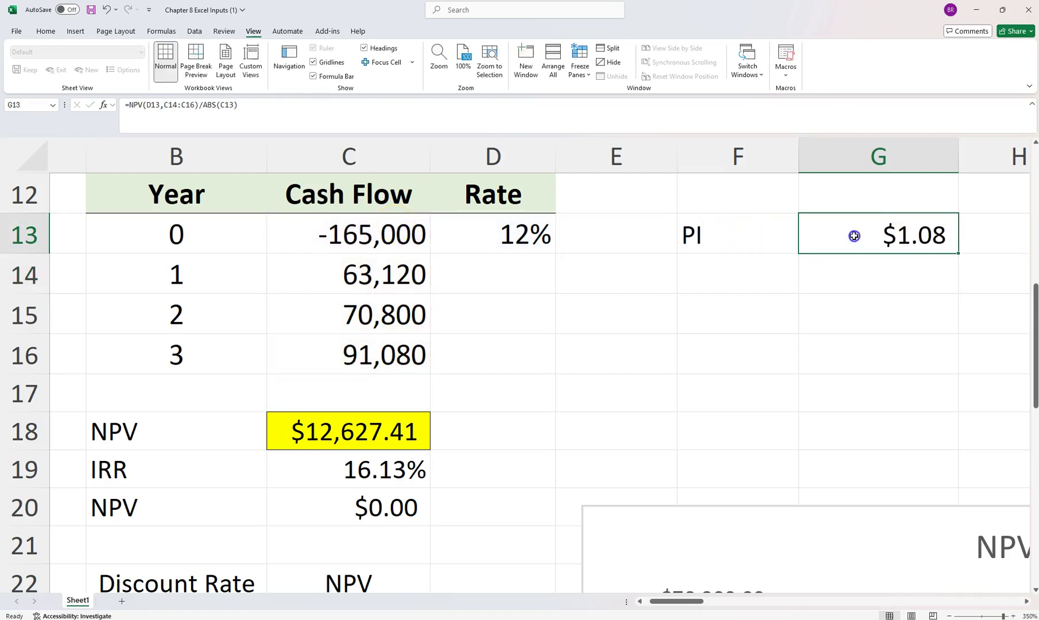
click(46, 31)
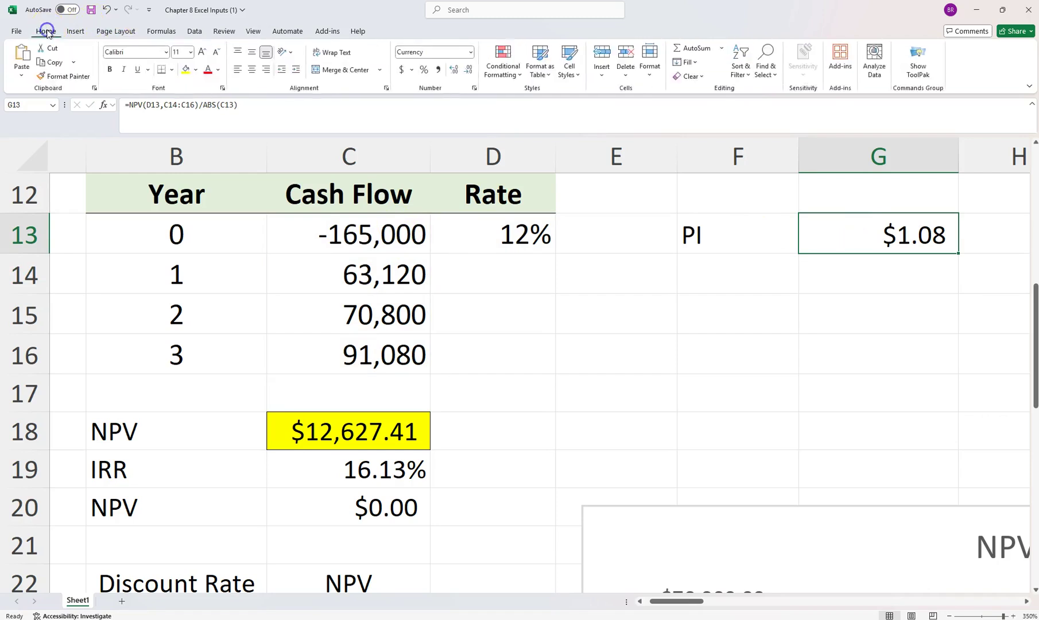
click(470, 53)
click(454, 97)
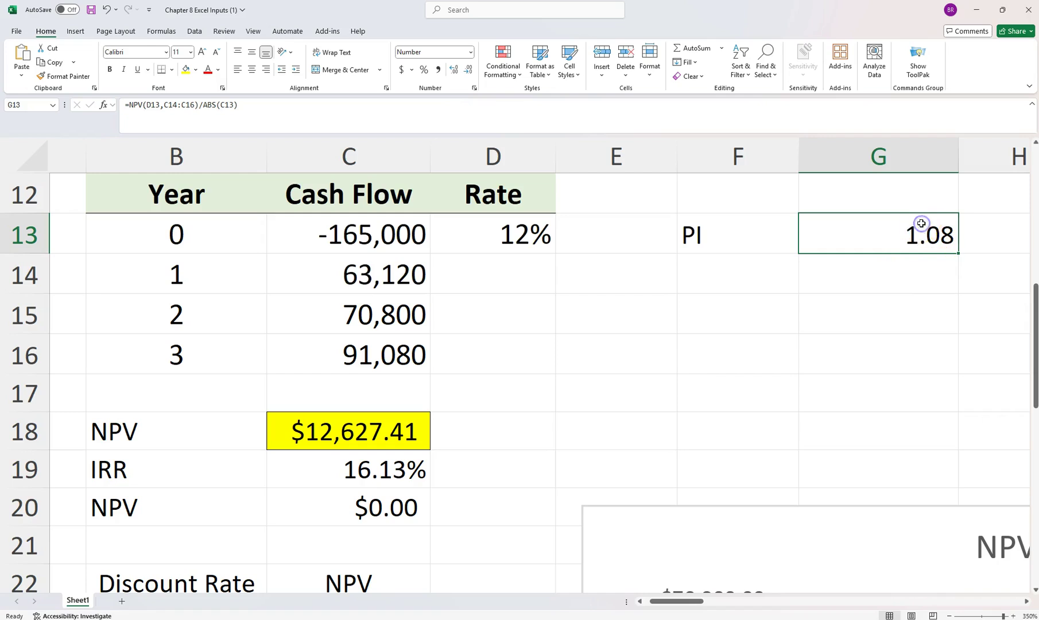
Step: Compare the IRR, profitability index and NPV results with the required rate in D13
click(356, 466)
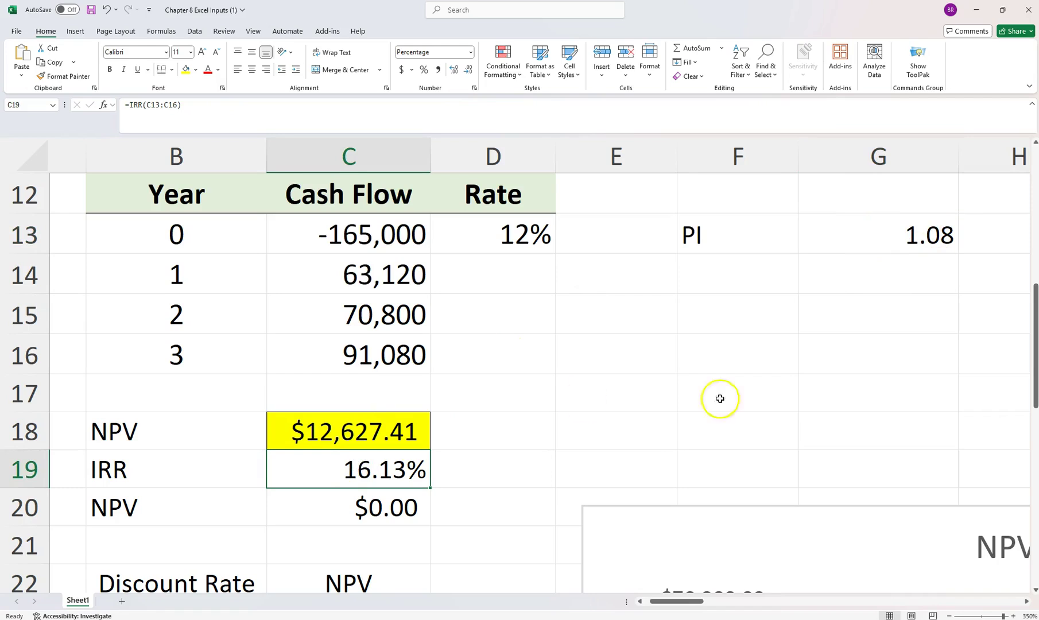
click(904, 238)
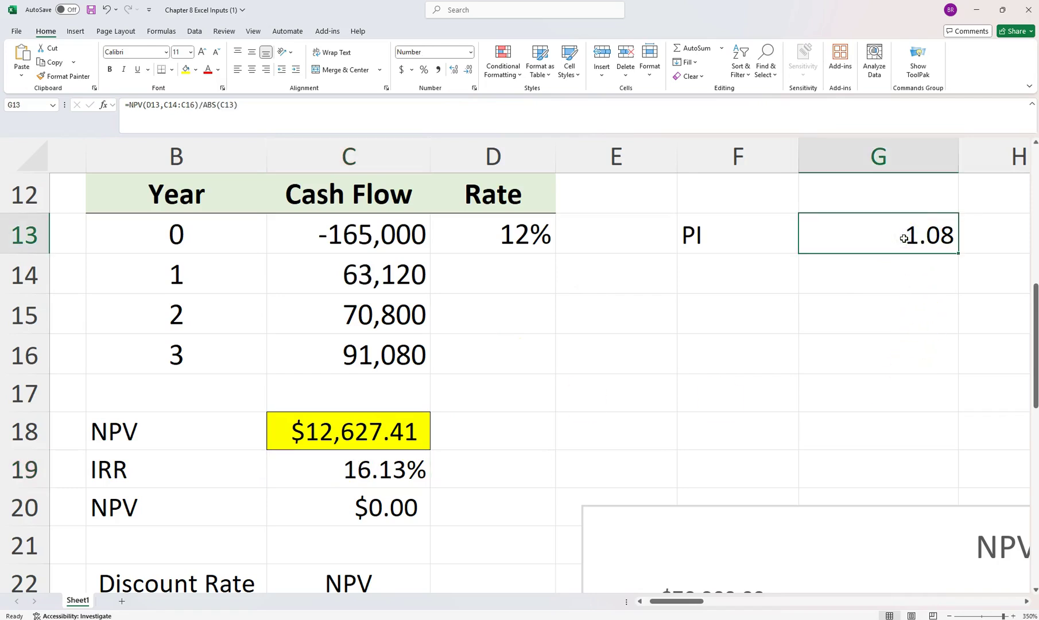
click(359, 428)
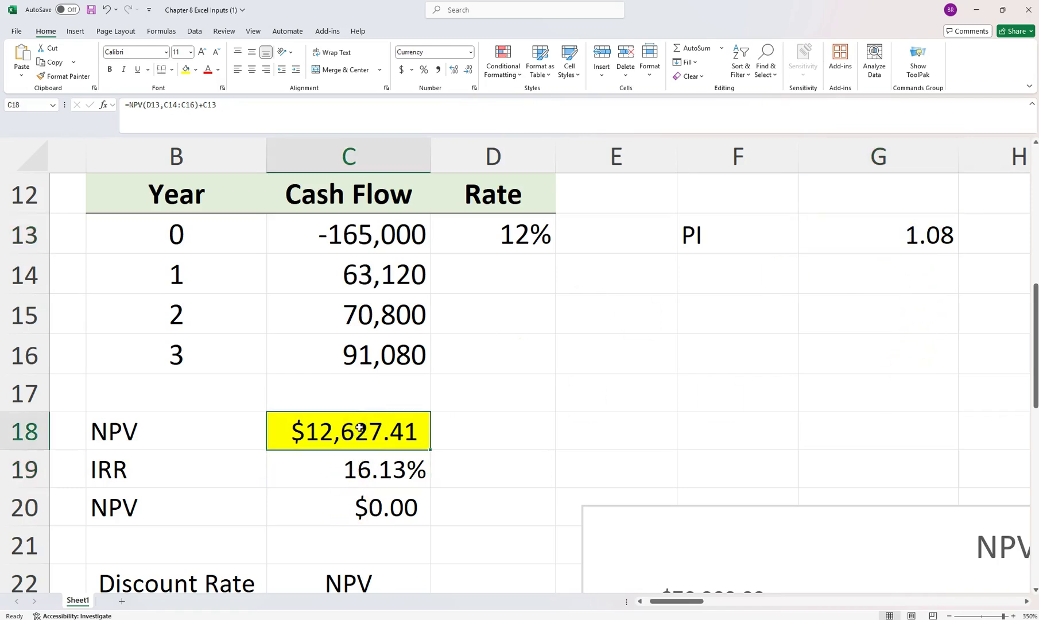
click(365, 466)
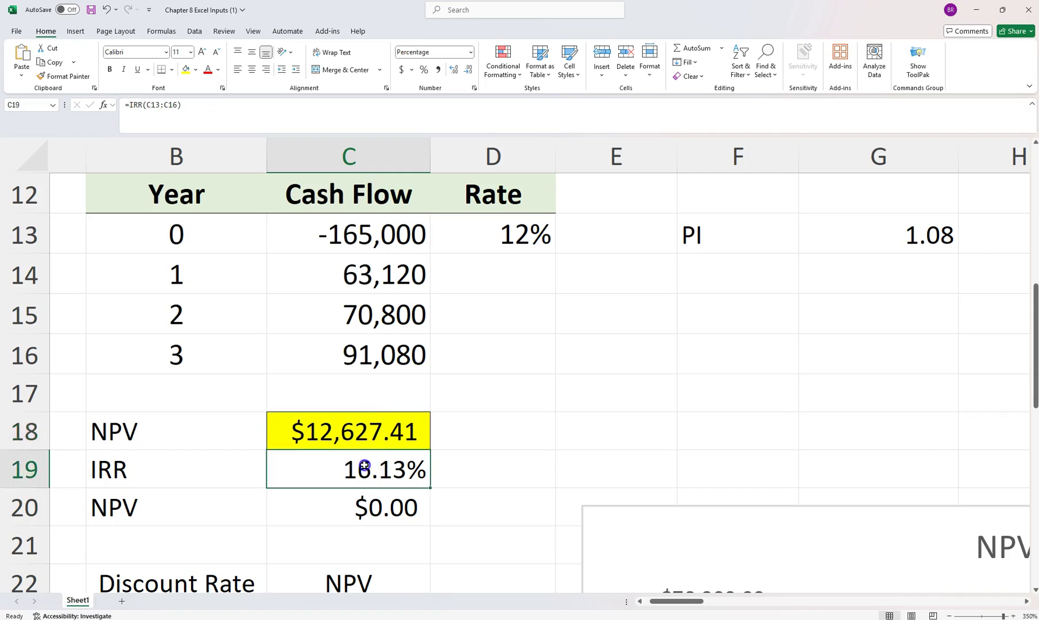
click(511, 238)
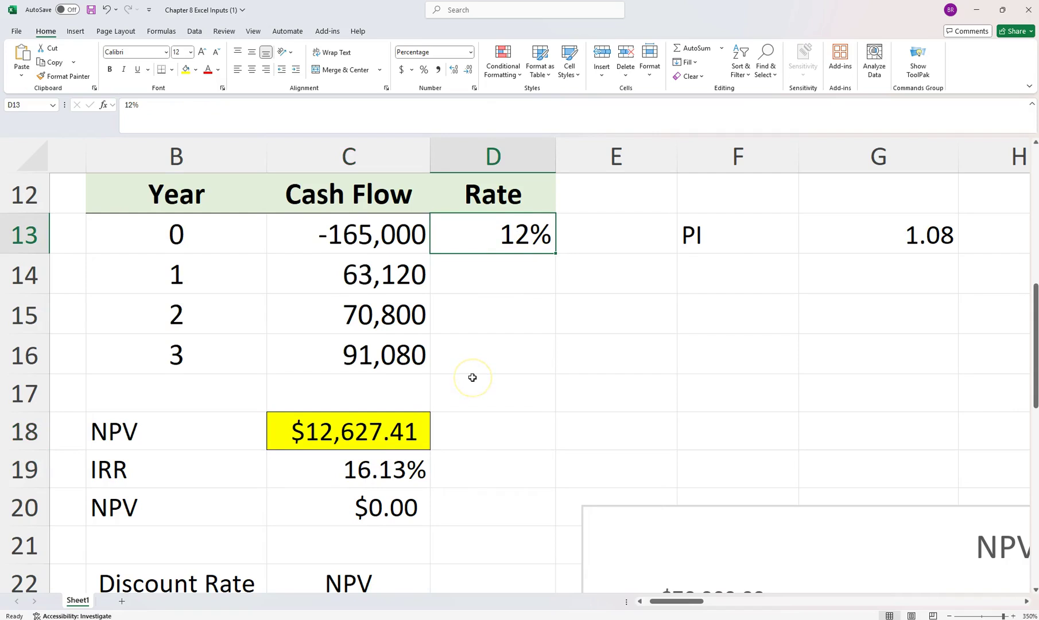
Step: Look through the Discount Rate and NPV table that starts in row 22, beginning at the 0% rate
scroll(473, 377, down, 4)
scroll(472, 377, down, 3)
scroll(472, 377, up, 3)
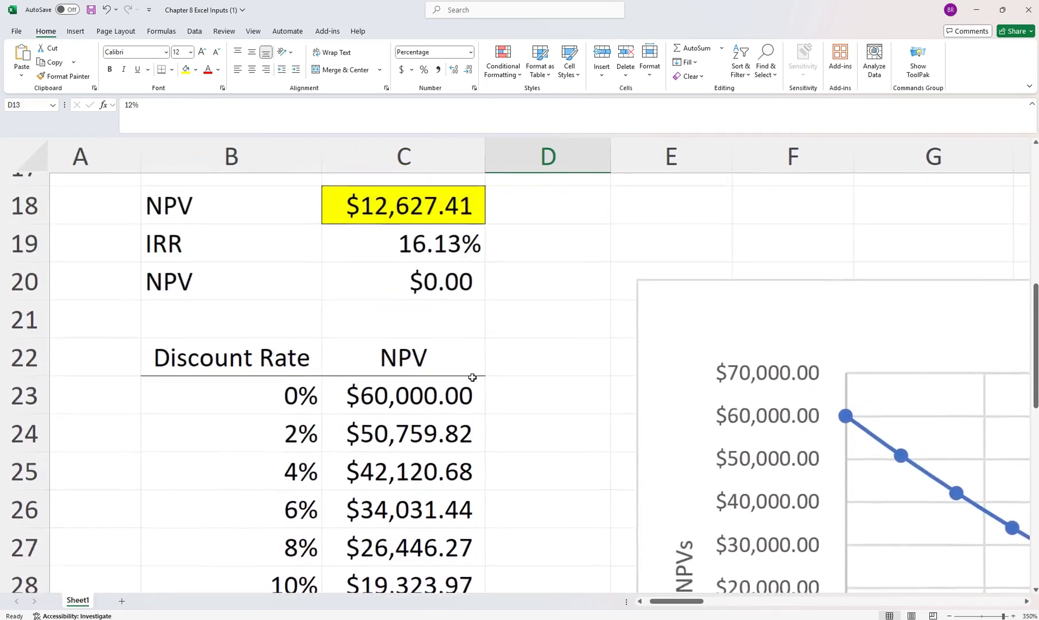
scroll(472, 377, up, 1)
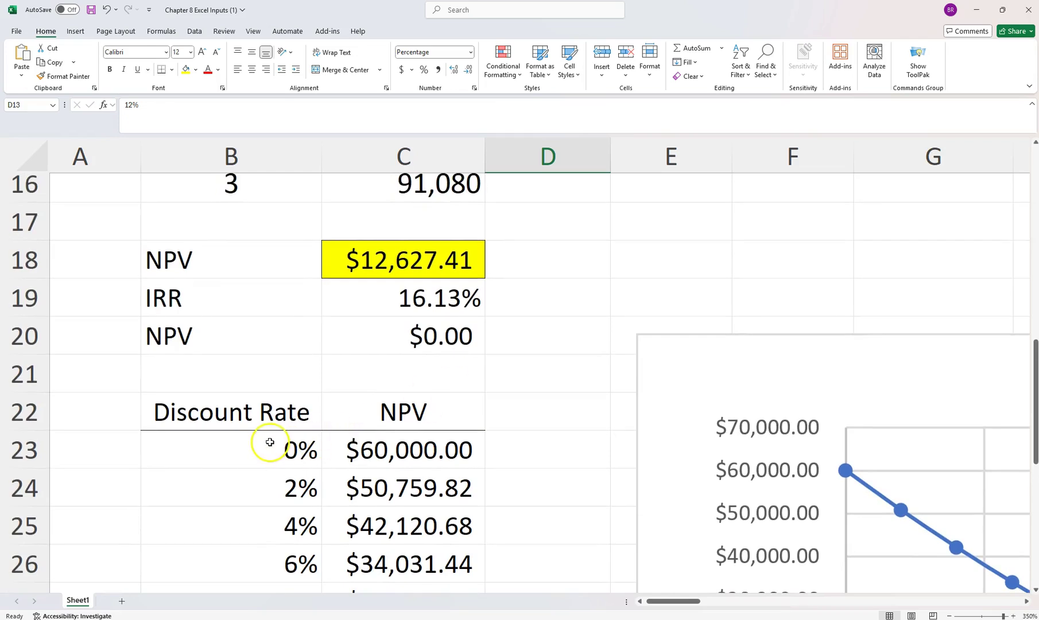
drag(266, 405, 352, 408)
click(413, 414)
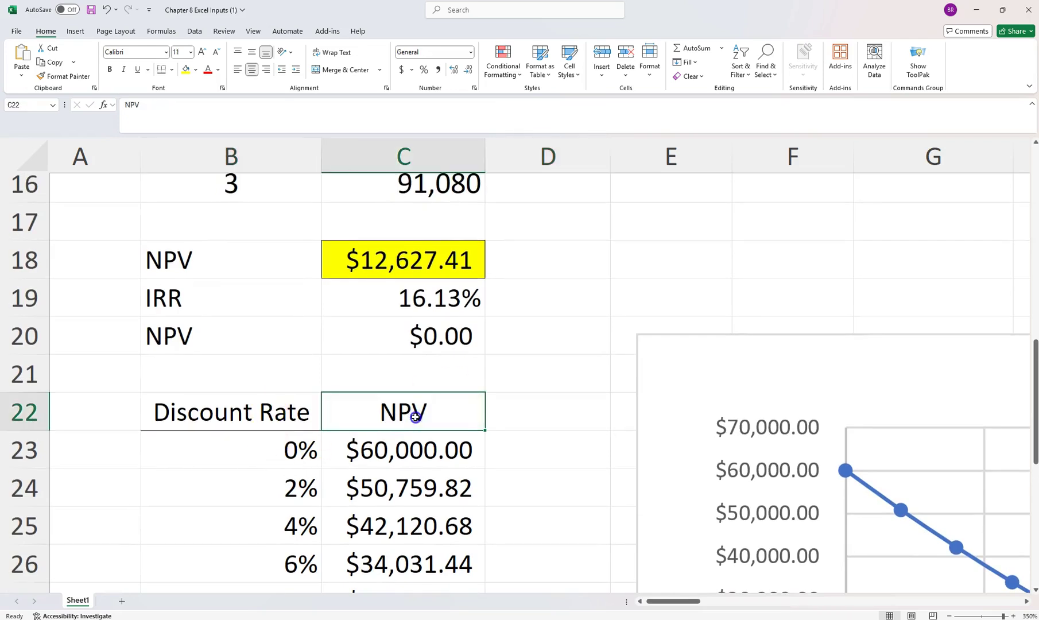
click(291, 450)
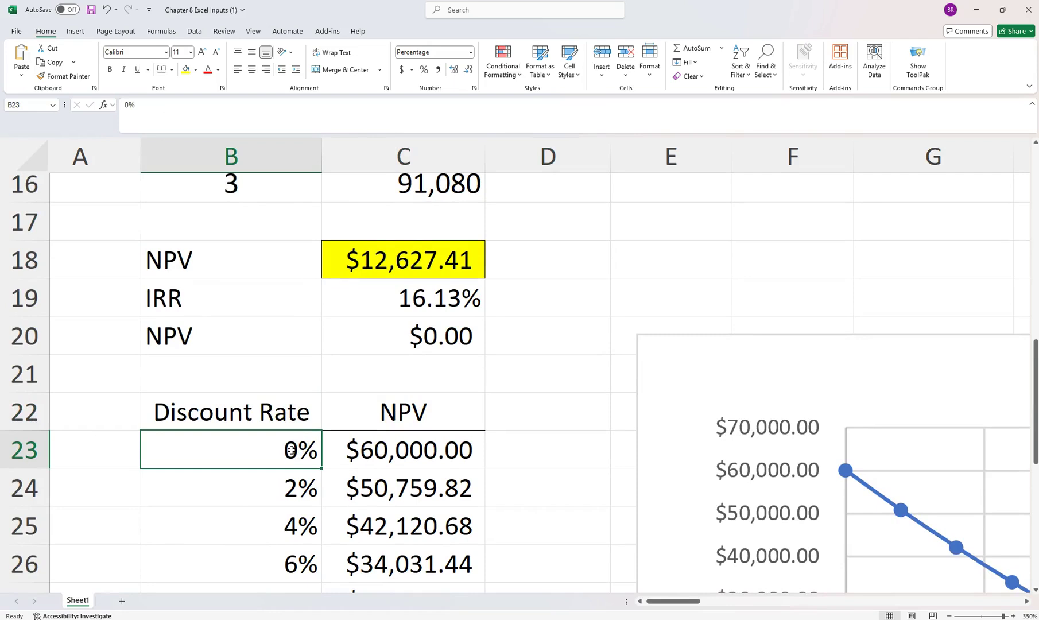
scroll(292, 456, down, 4)
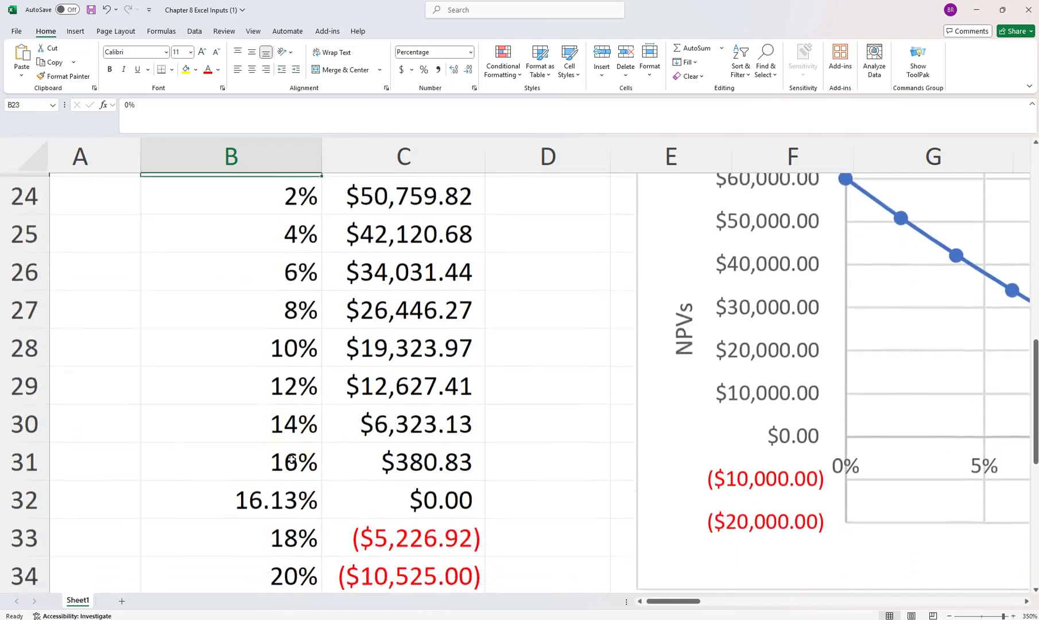
Step: Inspect the IRR reference in B32 and the NPV formula beside it in C32 of the Discount Rate table
scroll(291, 459, down, 1)
click(269, 391)
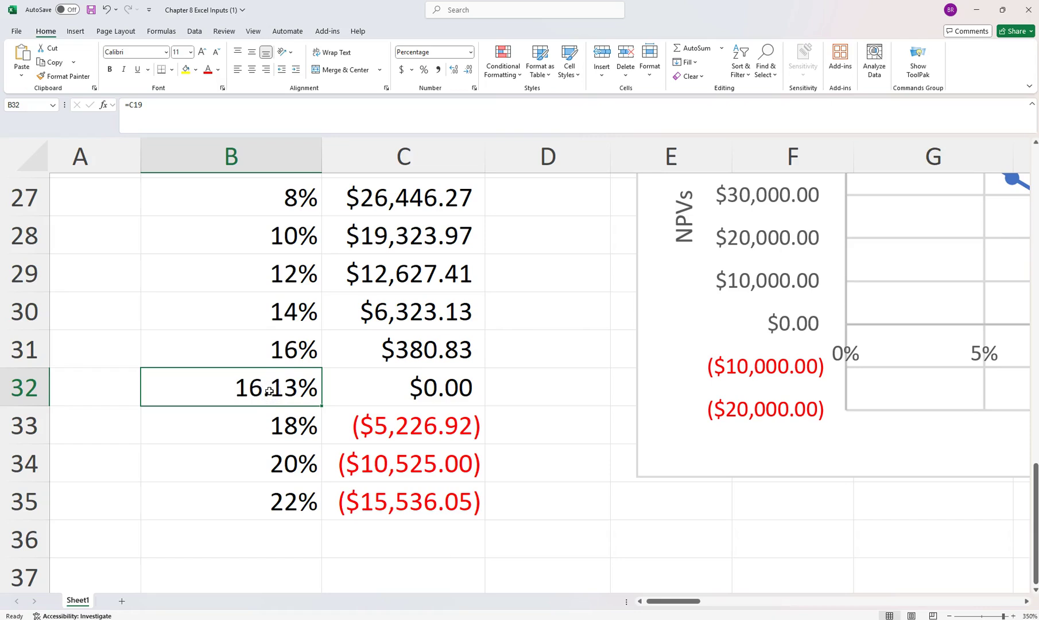
click(431, 382)
scroll(538, 367, up, 4)
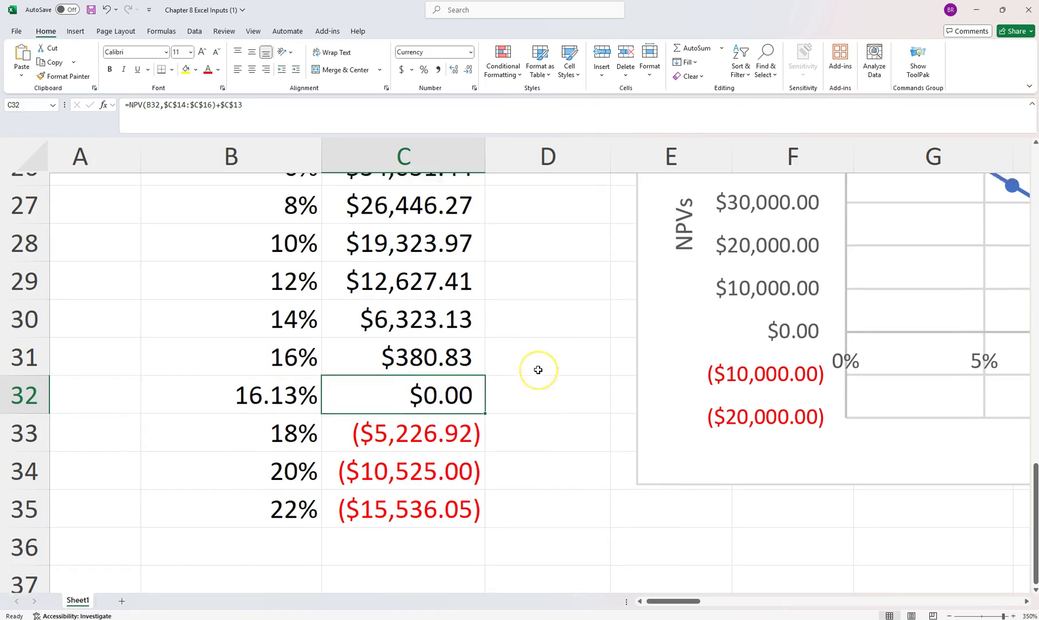
scroll(538, 369, up, 1)
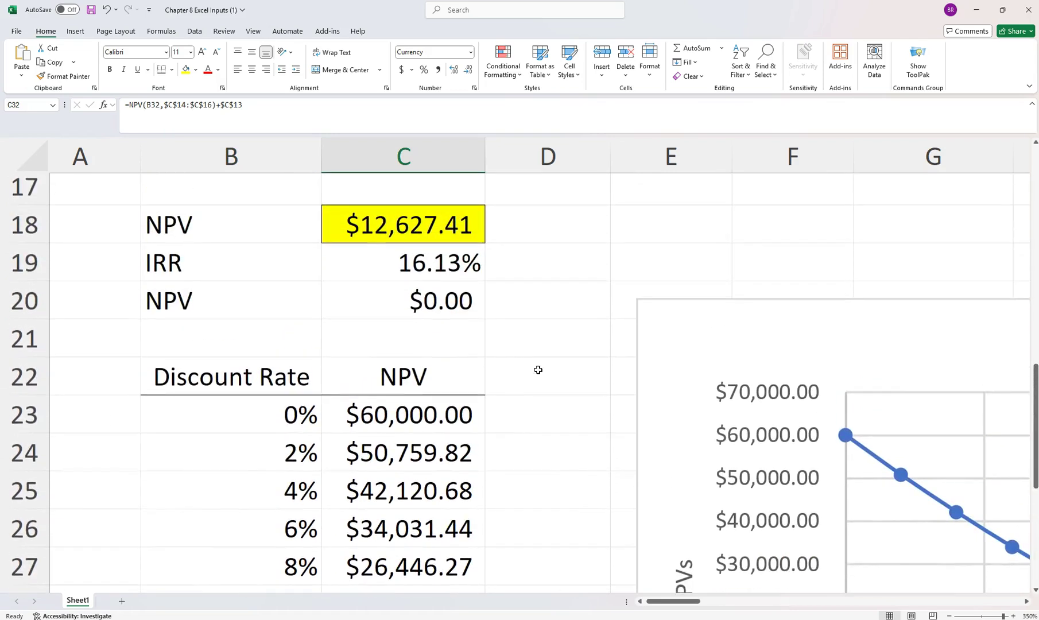
Step: Re-enter the cash flow range in C23's NPV formula as C14:C16 and make it absolute, giving =NPV(B23,$C$14:$C$16)+$C$13
double_click(429, 411)
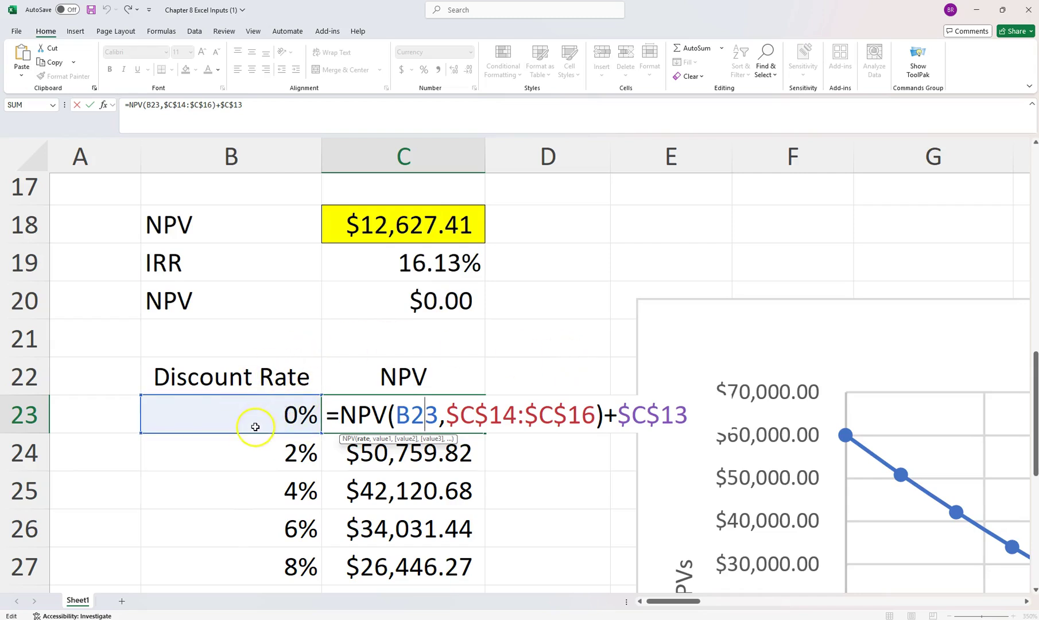
drag(450, 415, 591, 418)
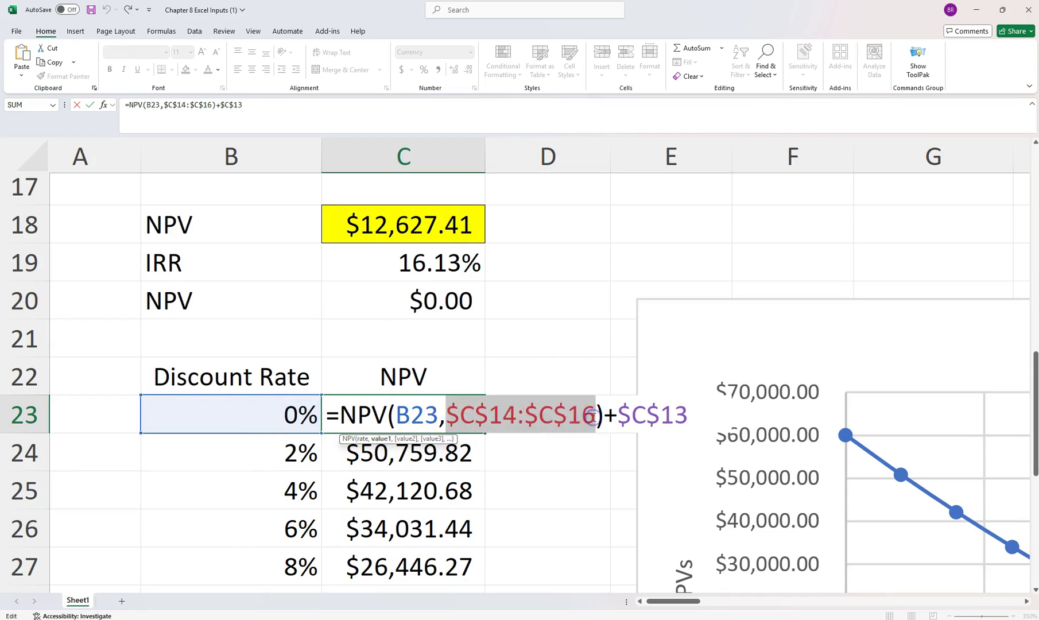
text(c14:c16)
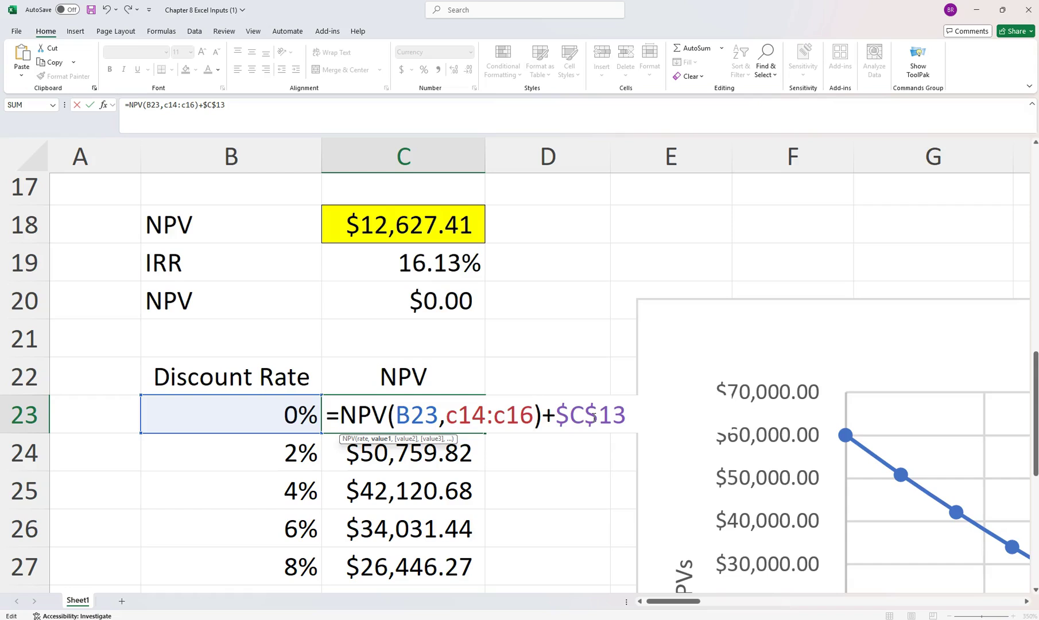
key(shift+Left)
key(shift+Left)
key(shift+Left)
key(shift+Left)
key(shift+Left)
key(shift+Left)
key(shift+Left)
key(shift+Left)
key(shift+Right)
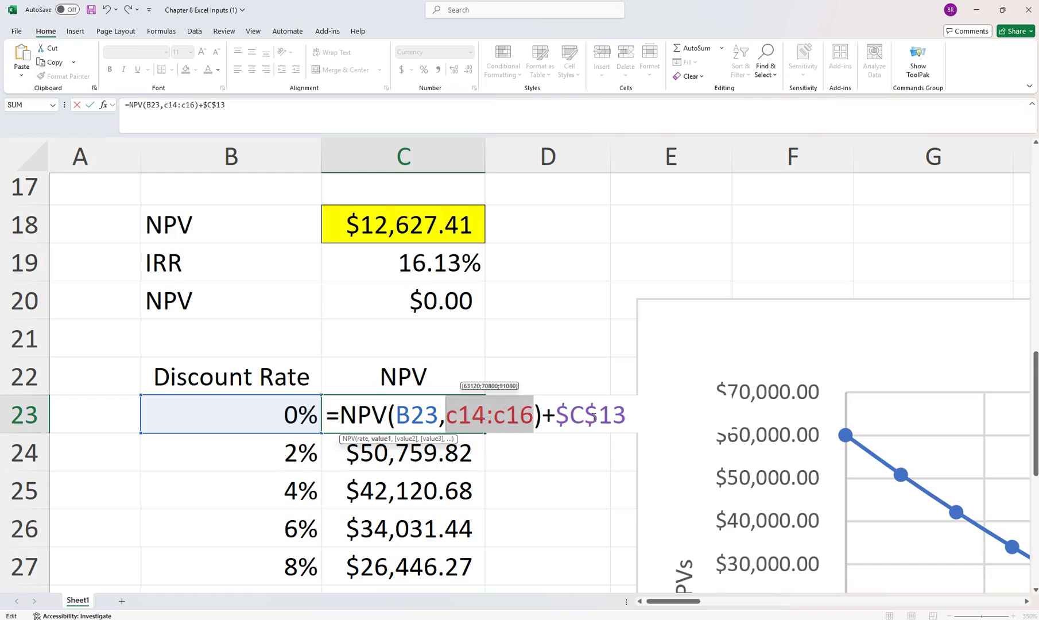
key(F4)
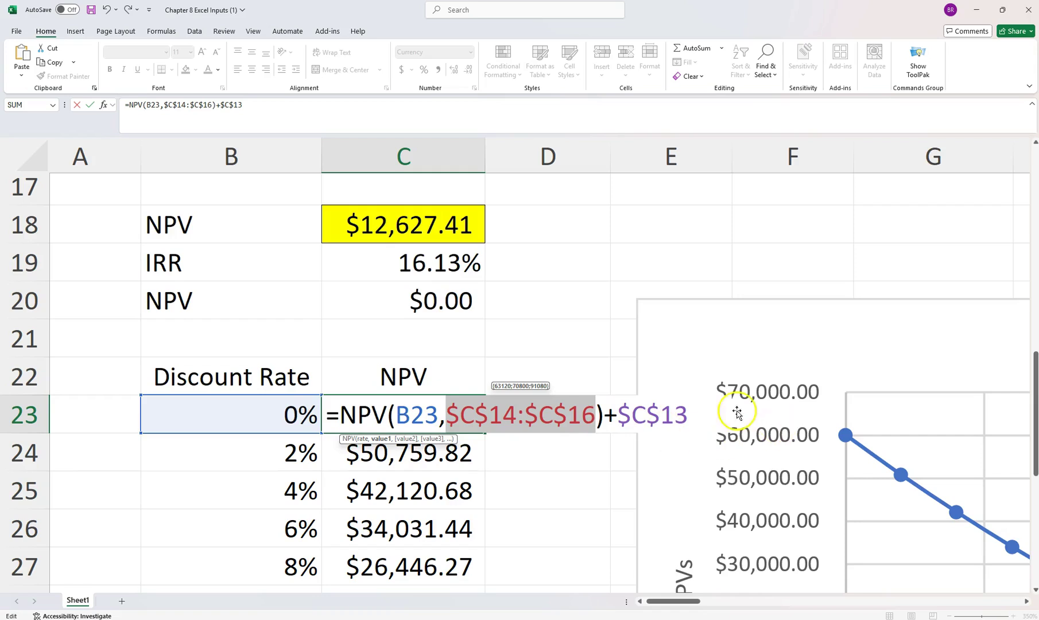
click(650, 412)
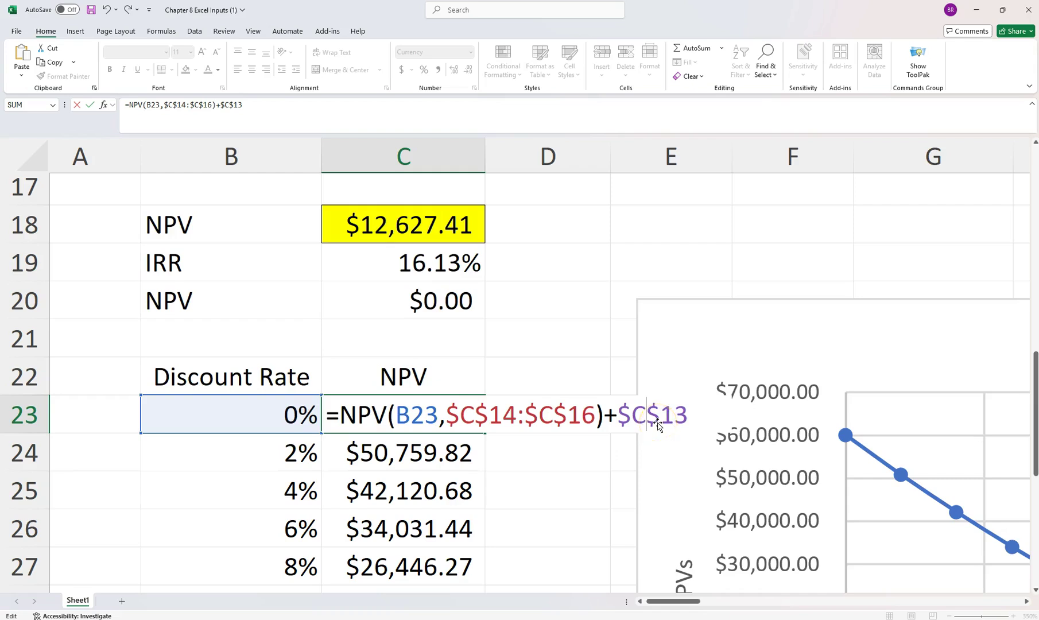
key(Return)
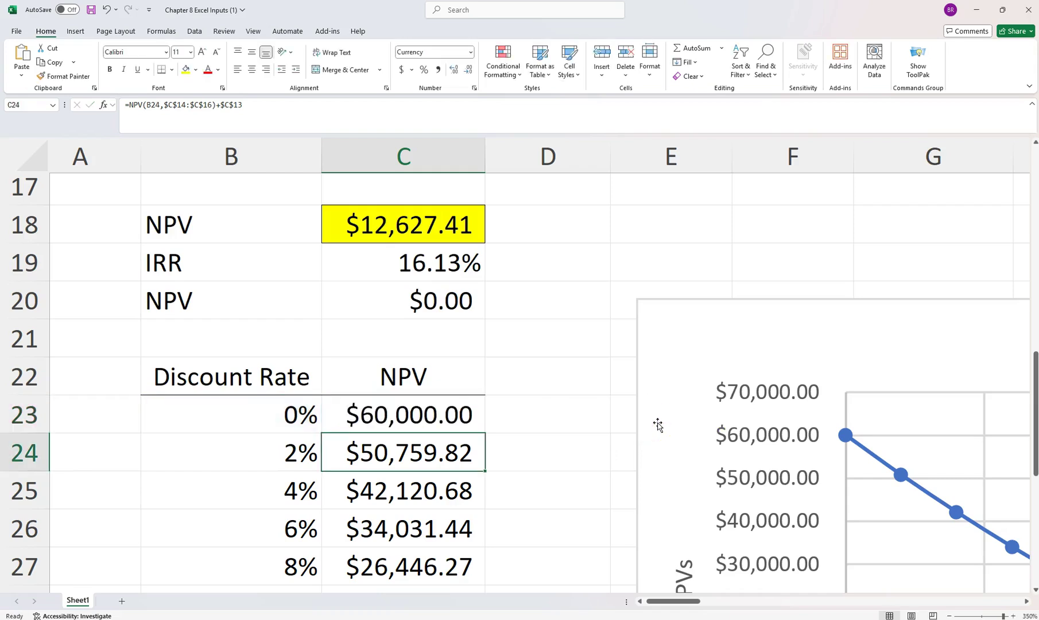
Step: Check the 0% NPV by summing the cash flows C13:C16 in C17, and clear that temporary total
click(459, 411)
scroll(460, 412, up, 3)
scroll(459, 411, down, 3)
click(457, 420)
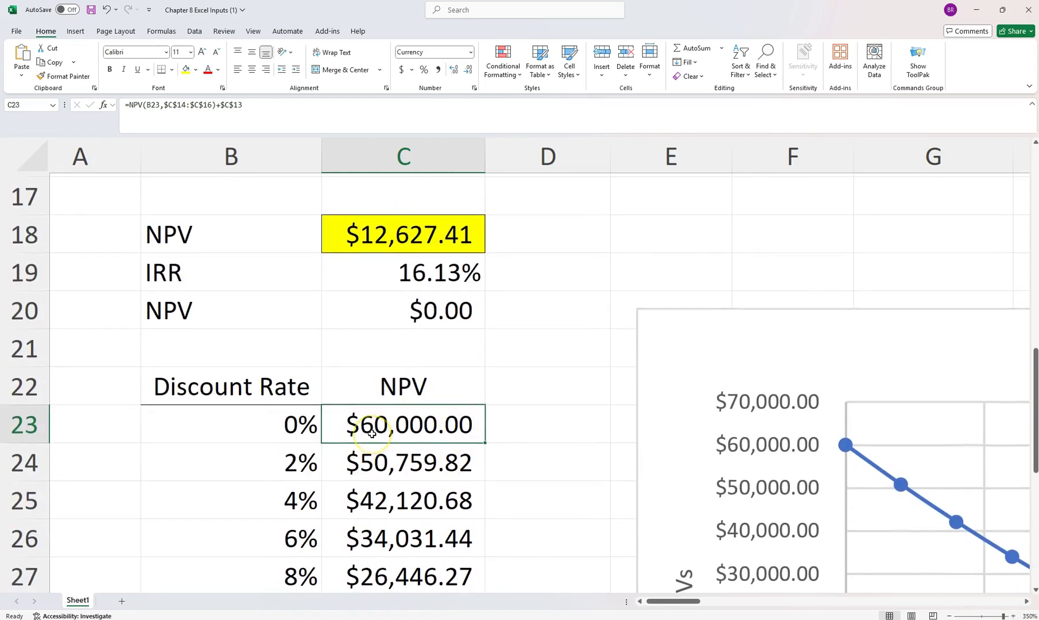
scroll(366, 428, up, 3)
scroll(372, 434, down, 1)
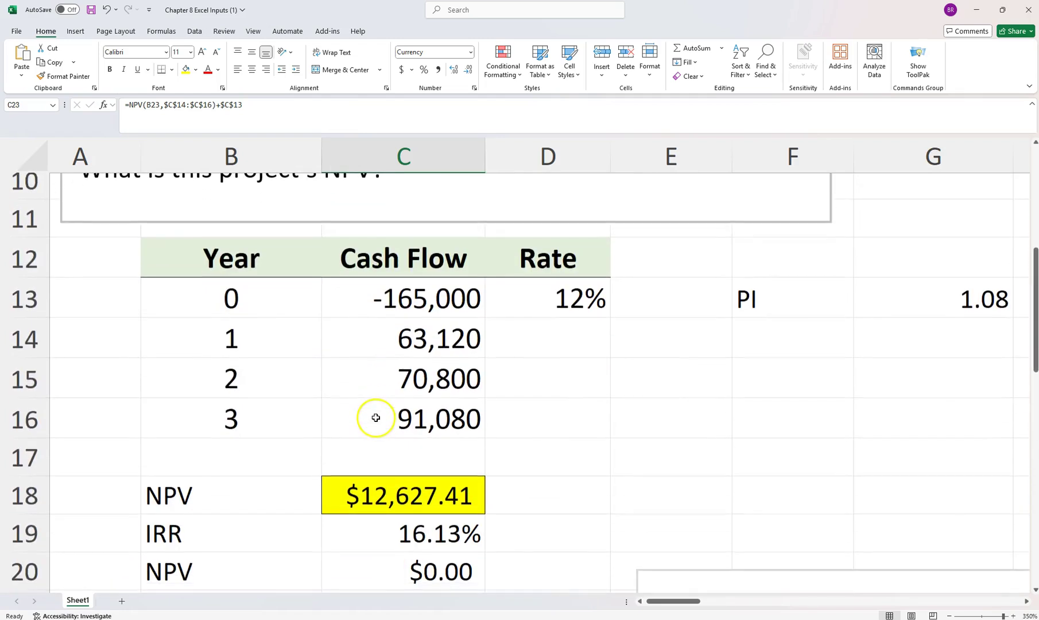
click(371, 448)
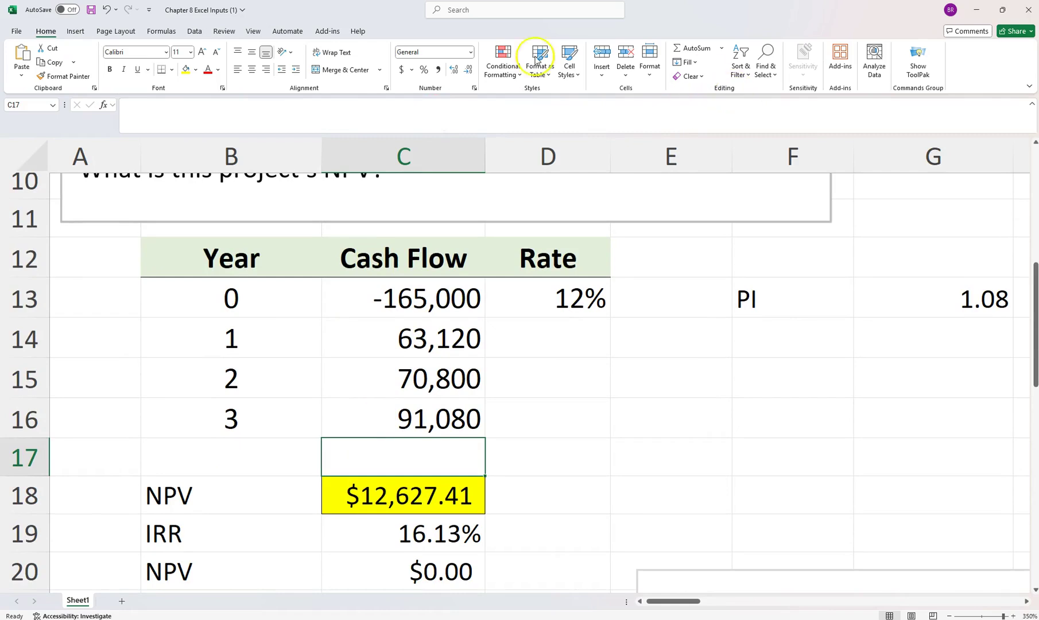
click(696, 48)
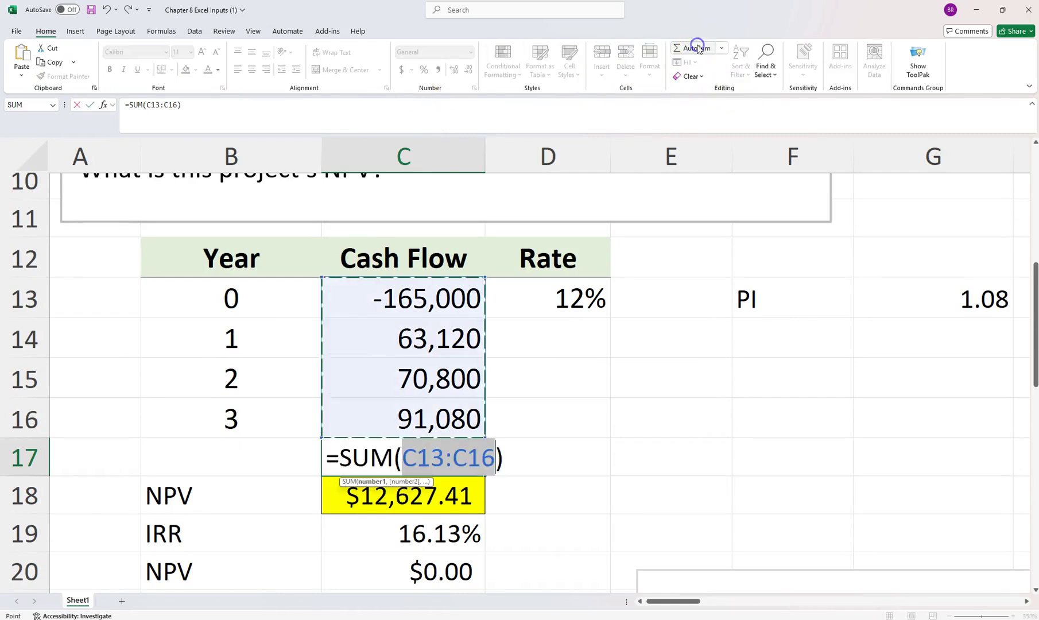
key(Return)
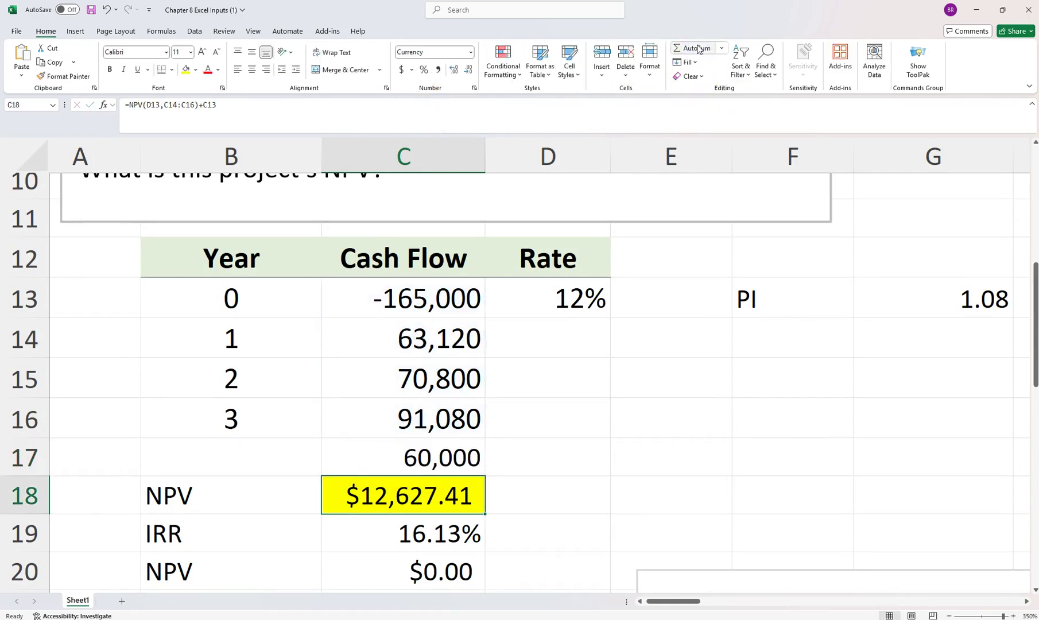
key(Up)
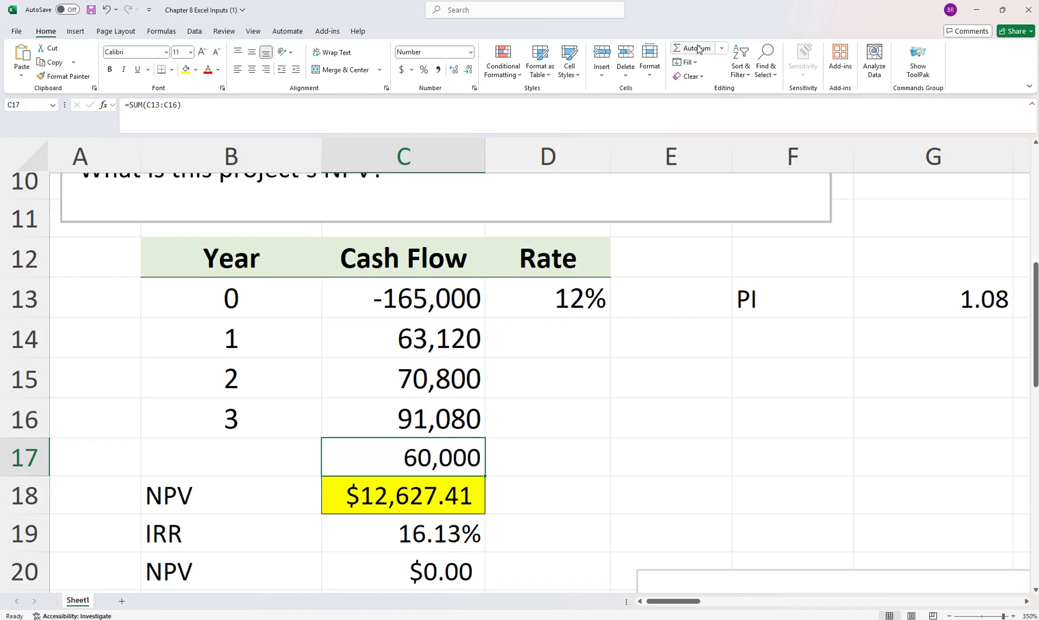
key(Delete)
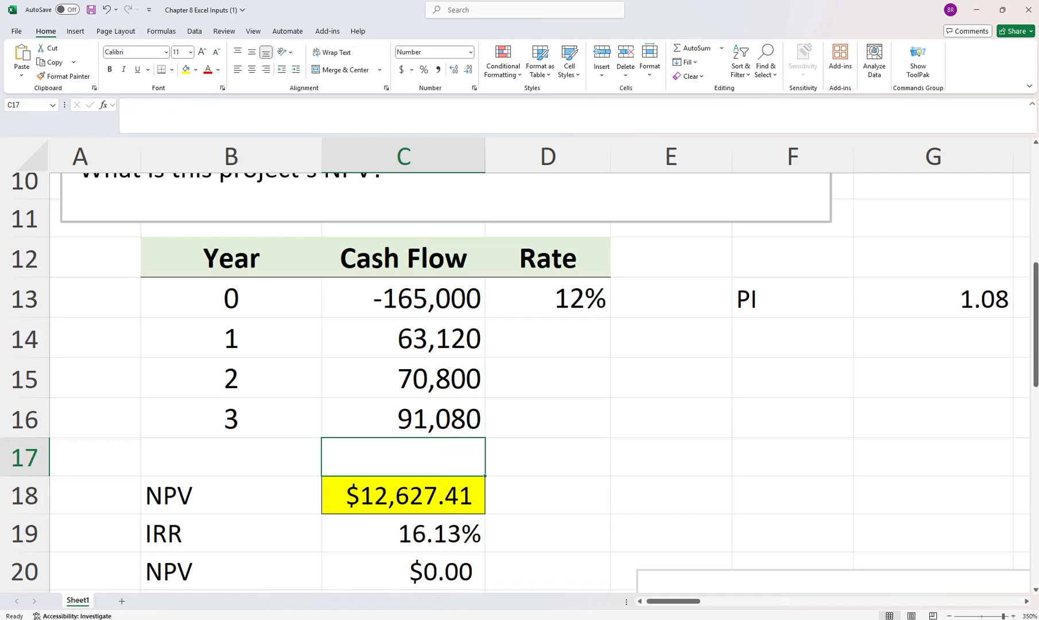
Step: Fill the NPV formula from C23 down the NPV column alongside the discount rates
scroll(652, 310, down, 3)
scroll(632, 310, down, 1)
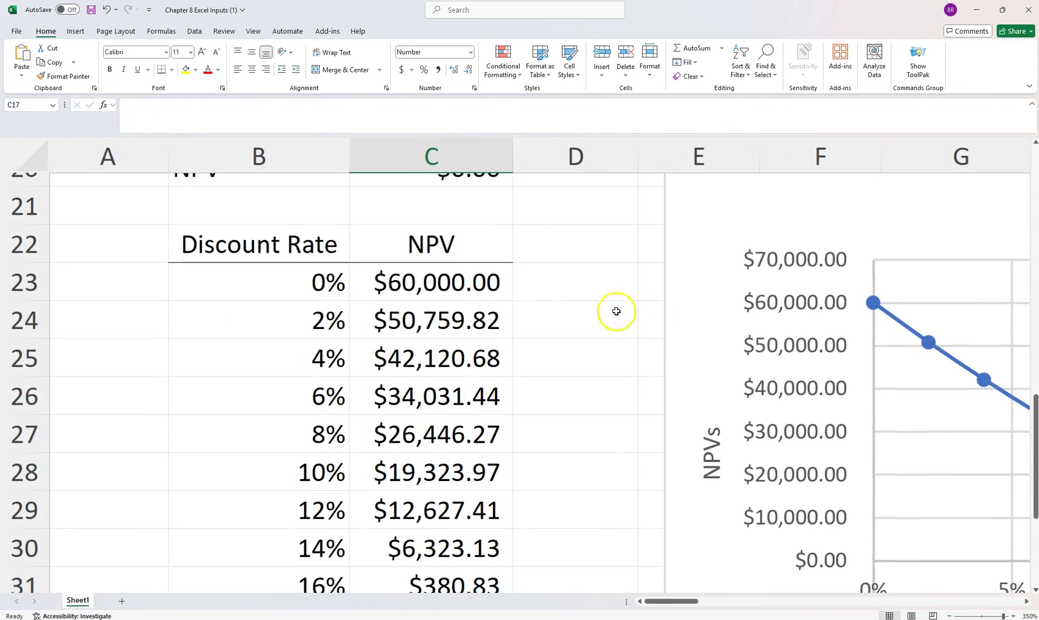
click(475, 283)
drag(511, 300, 497, 284)
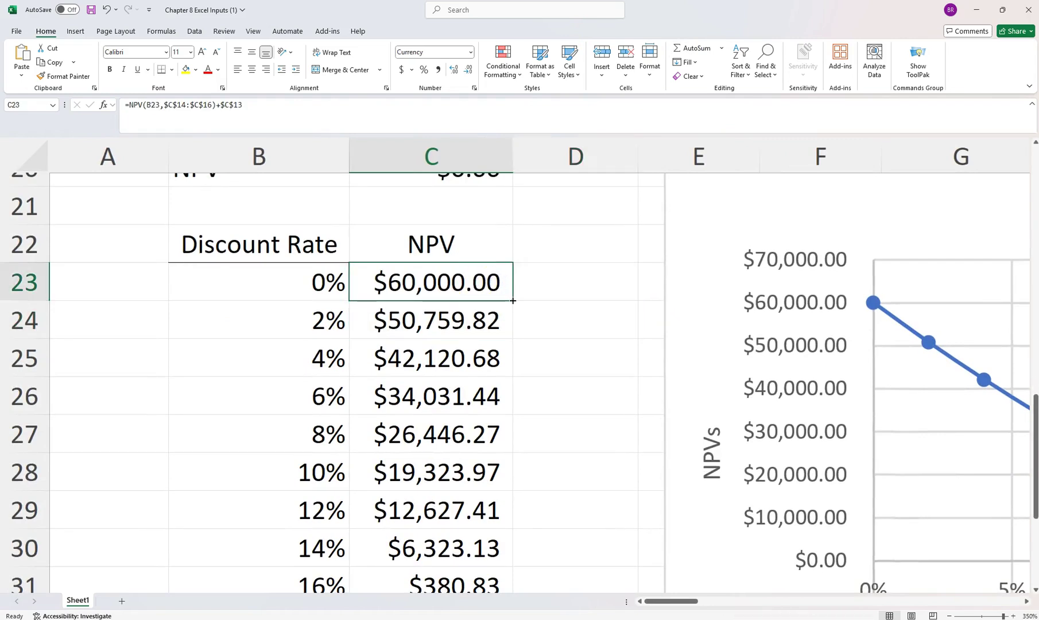
double_click(513, 300)
click(482, 291)
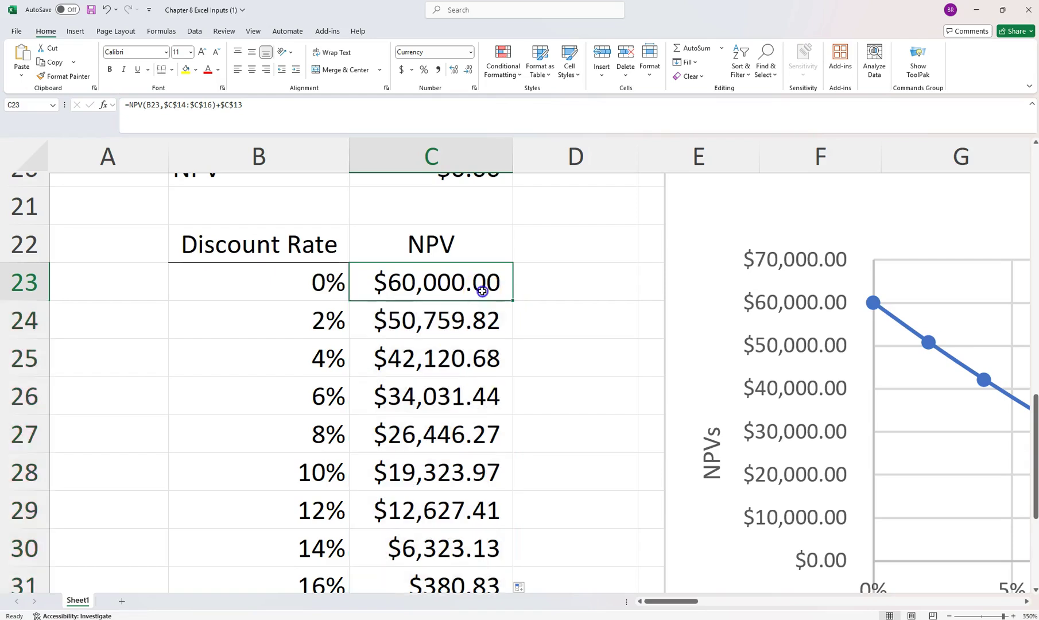
Step: Zoom to the existing NPV Profile chart beside the table and delete it
scroll(482, 291, down, 8)
scroll(482, 291, up, 2)
scroll(482, 291, up, 4)
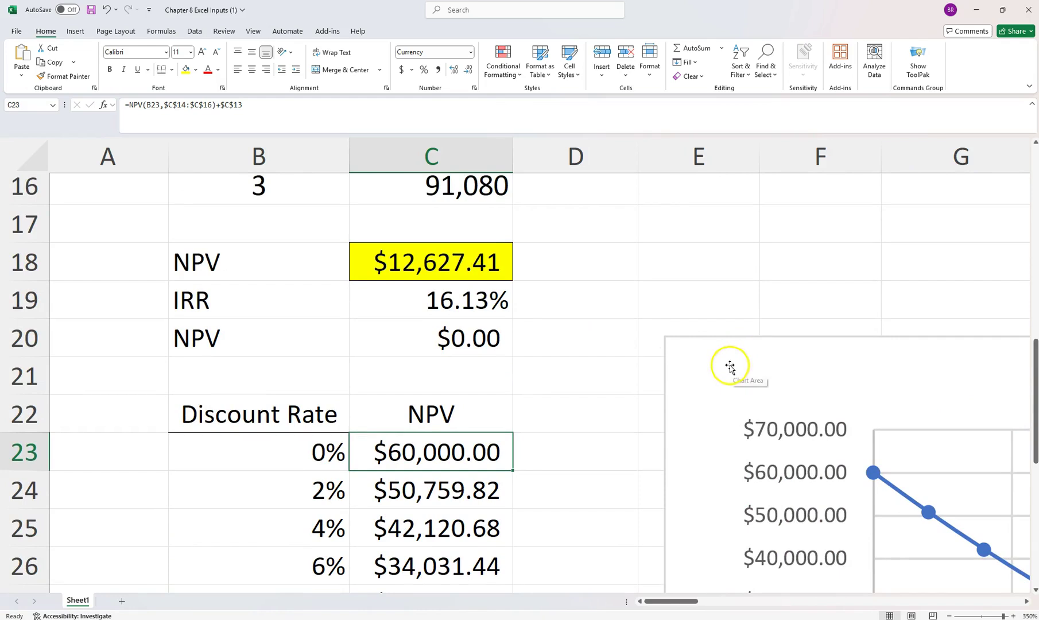
click(729, 367)
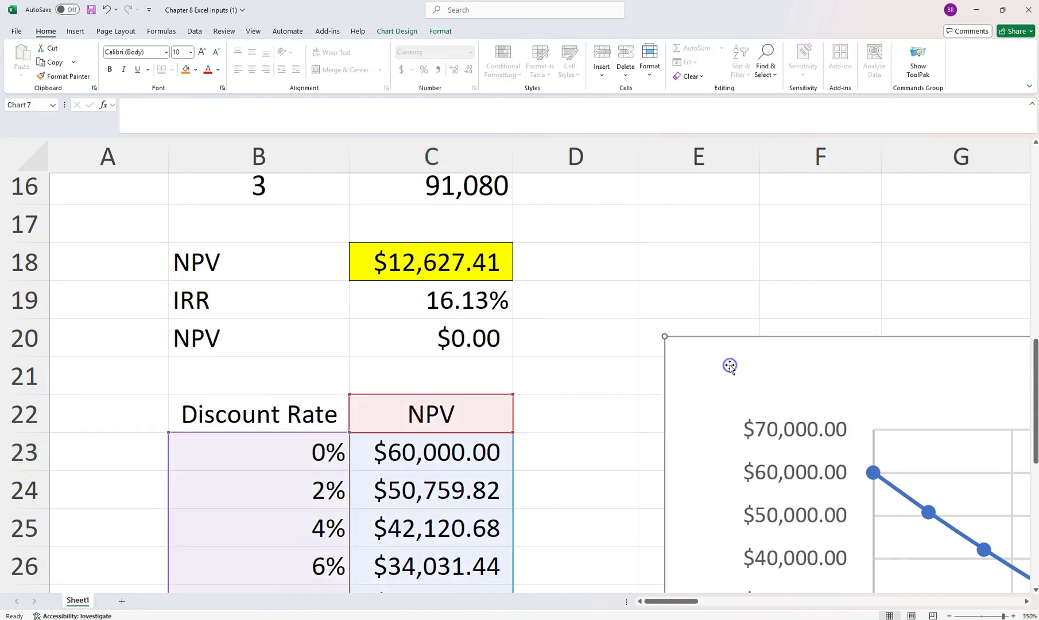
click(256, 32)
click(488, 68)
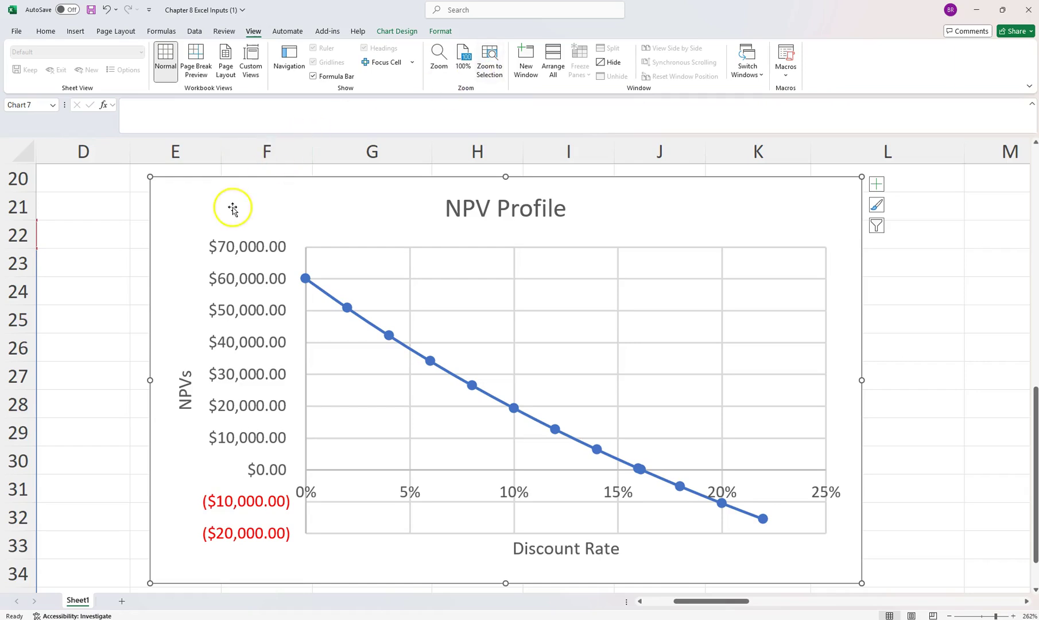
key(Delete)
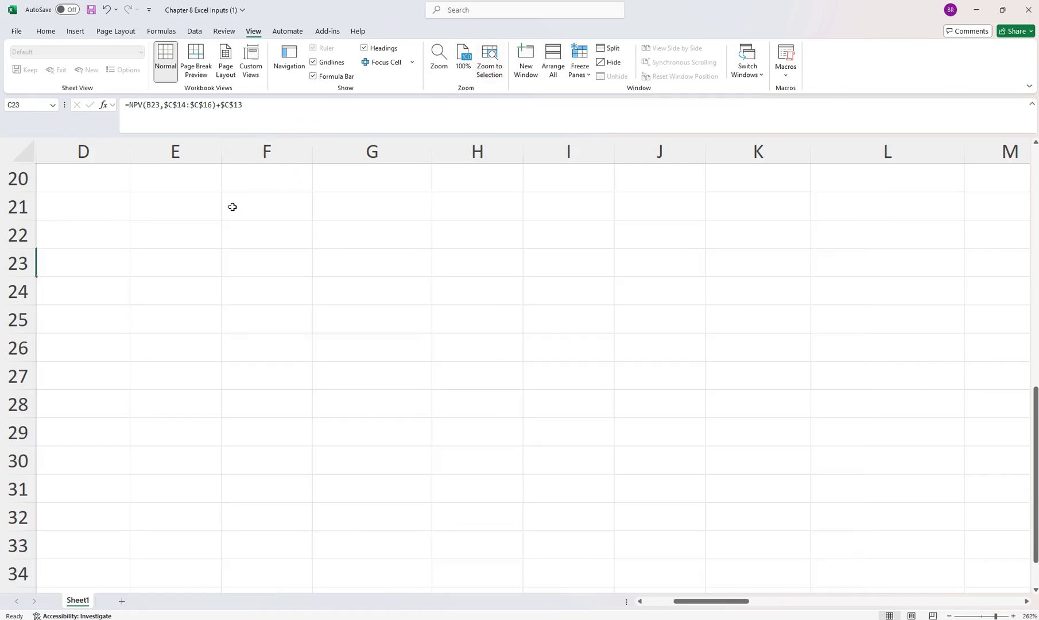
Step: Insert the recommended Scatter chart from the Discount Rate and NPV table in B22:C35
drag(208, 233, 315, 481)
scroll(315, 481, up, 2)
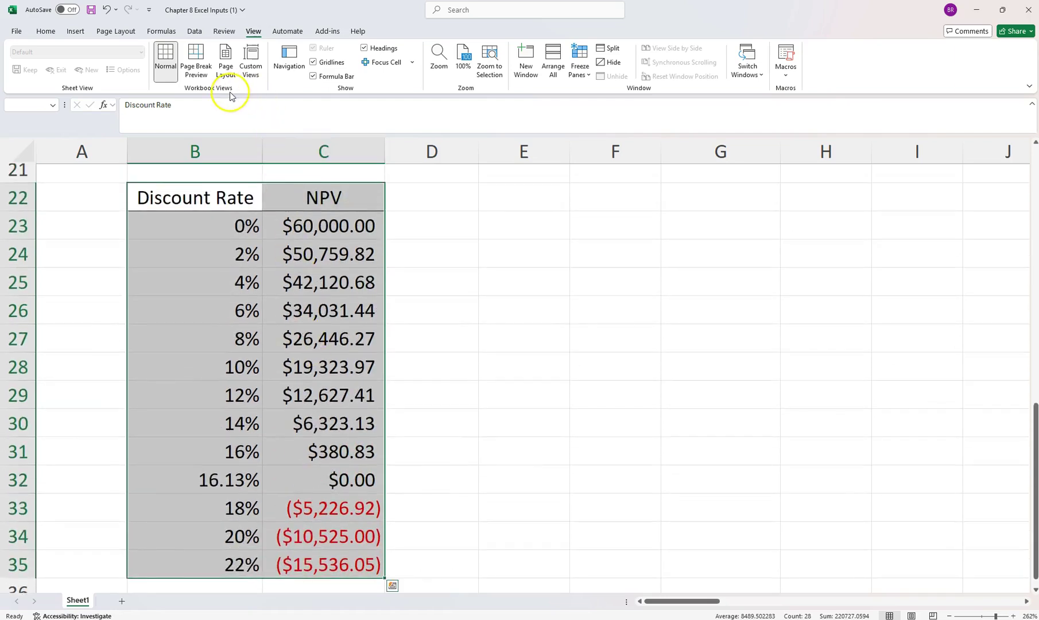
click(76, 31)
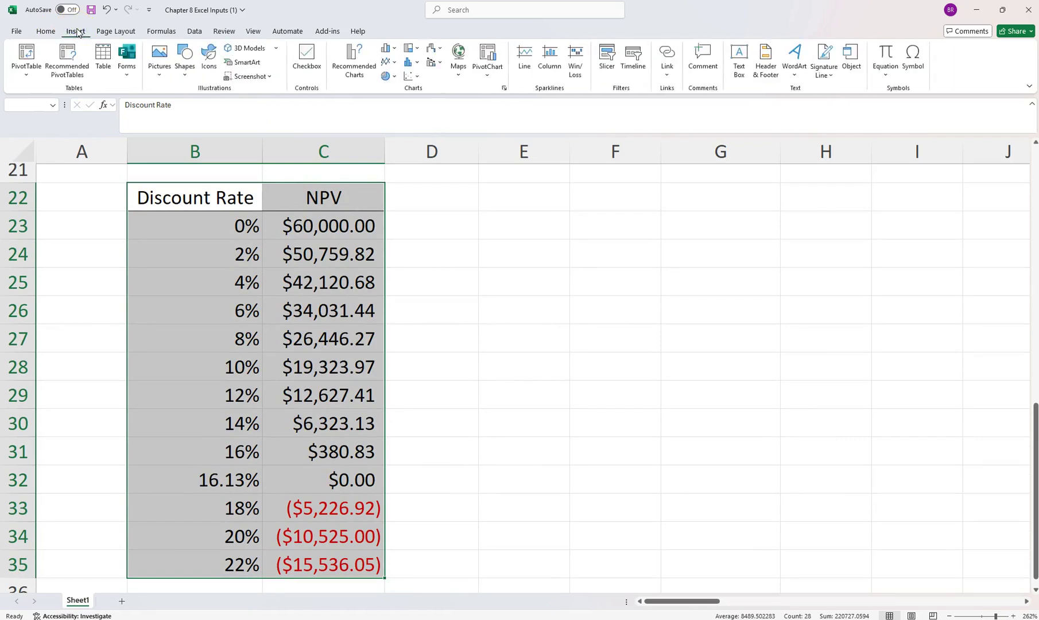
click(352, 66)
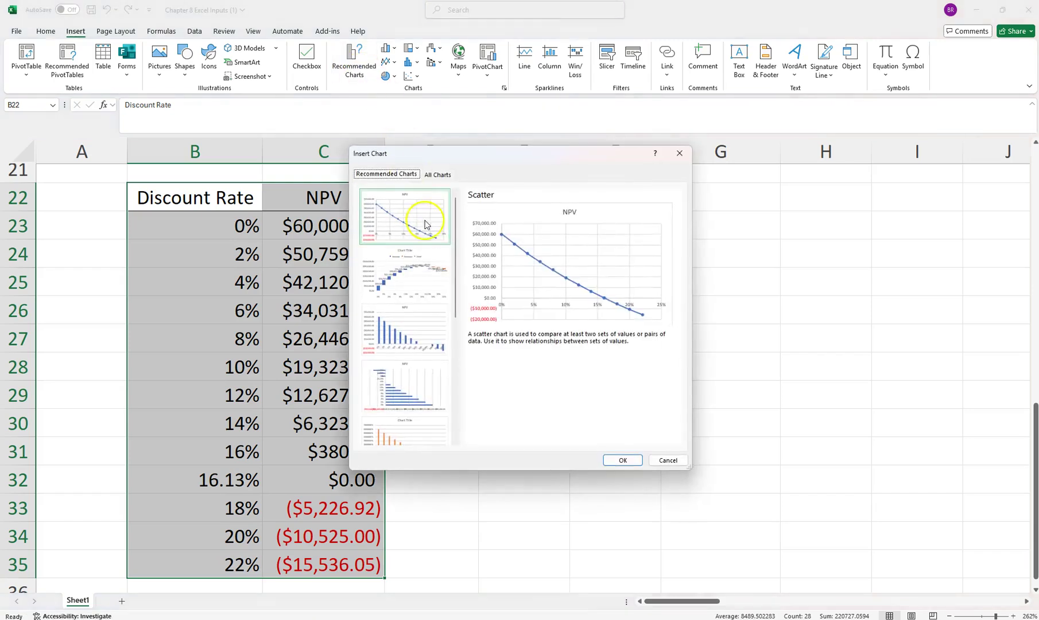
click(619, 459)
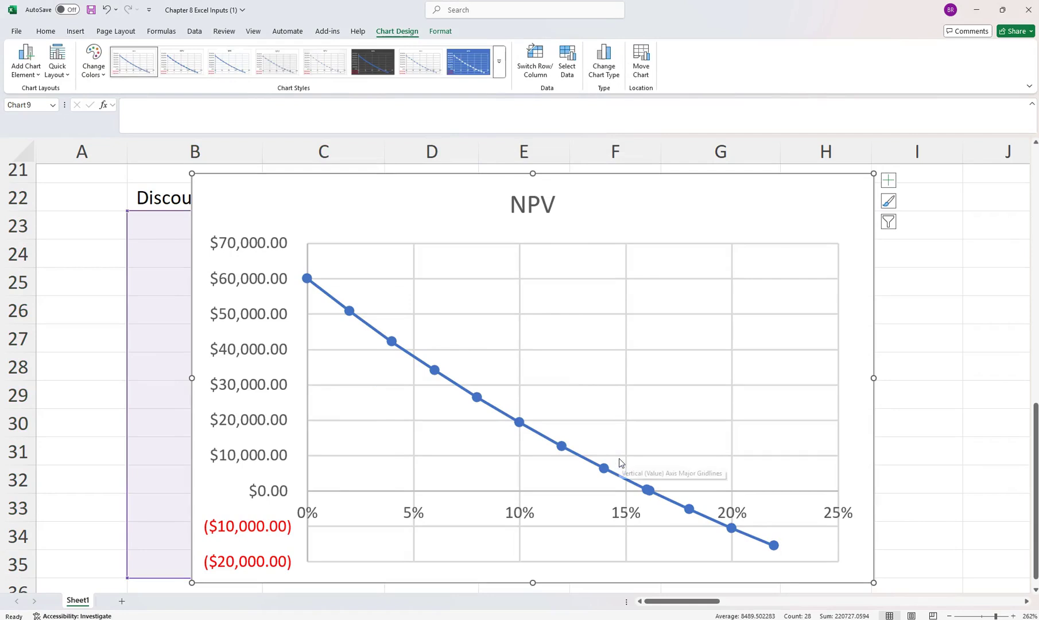
Step: Change the scatter chart's title to "NPV Profile" and move the chart beside the table, starting at column D
click(555, 215)
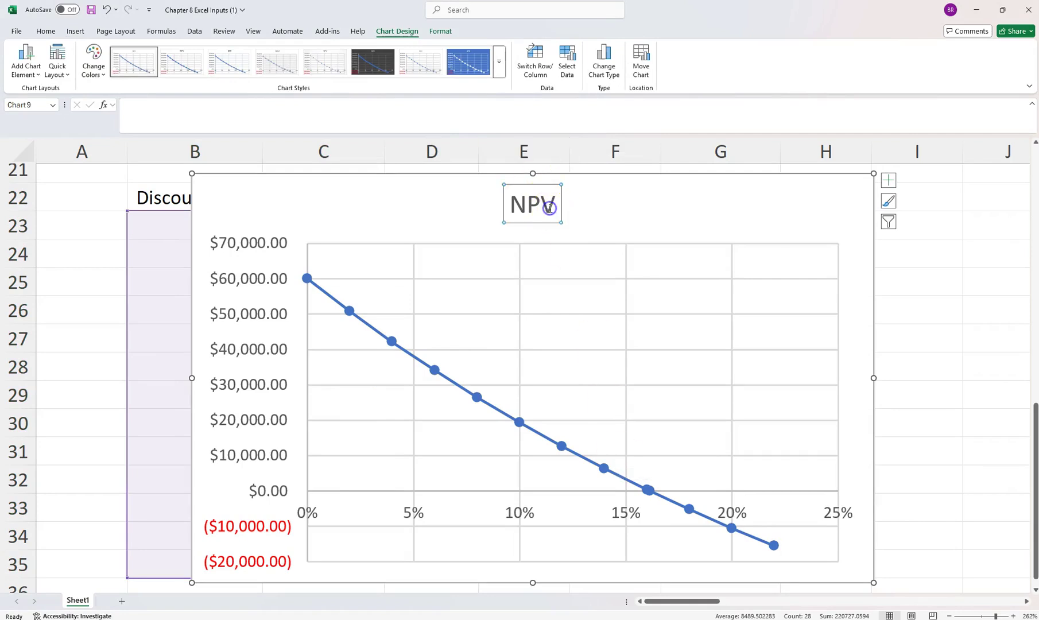
click(553, 207)
text(Profile)
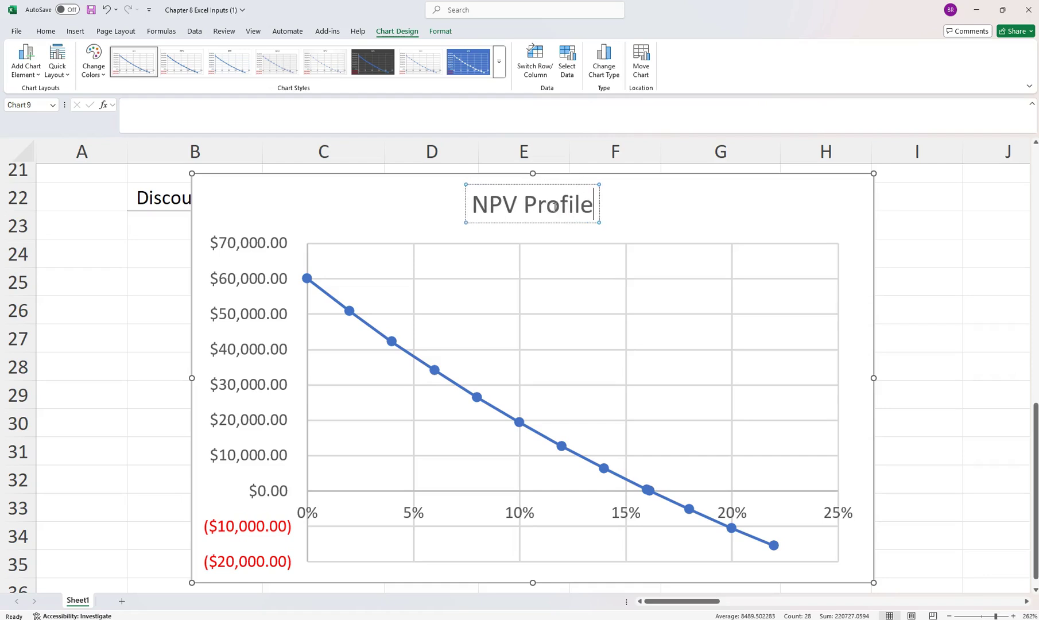
click(847, 208)
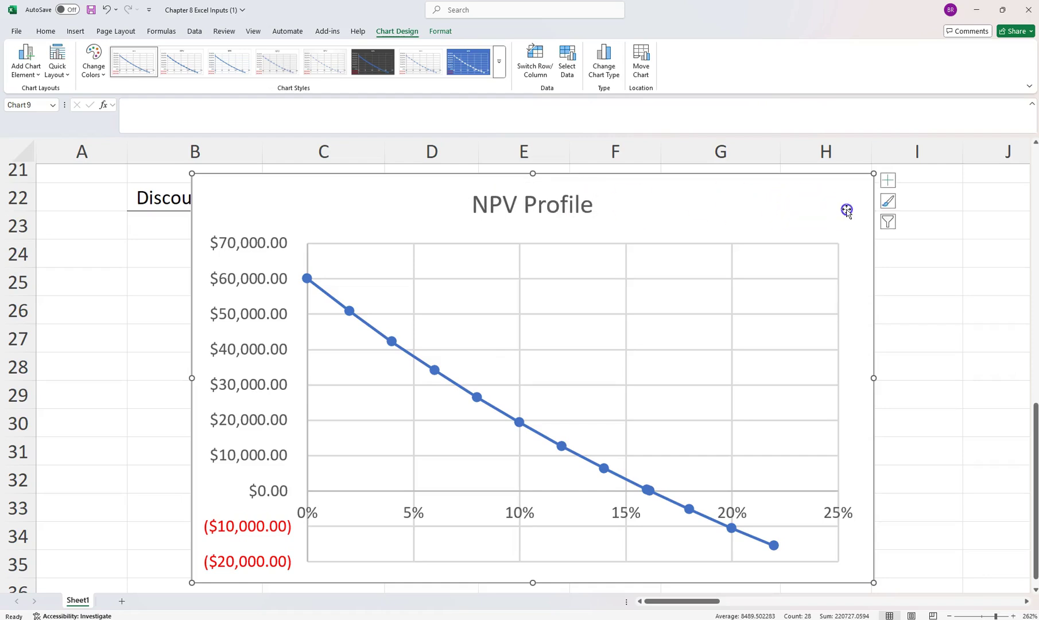
drag(285, 201, 482, 192)
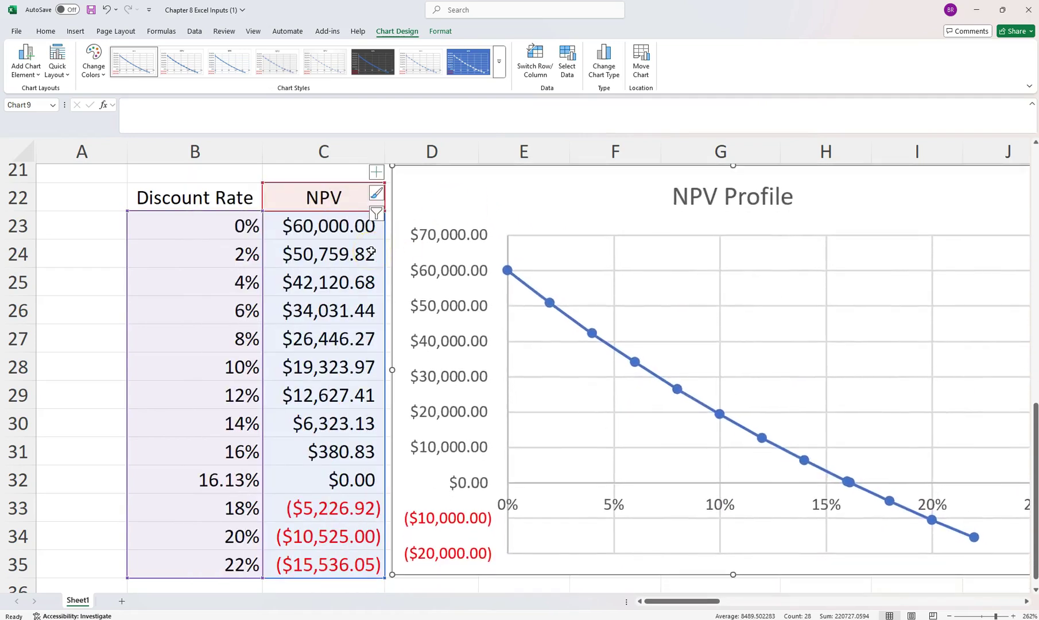
drag(447, 202, 447, 232)
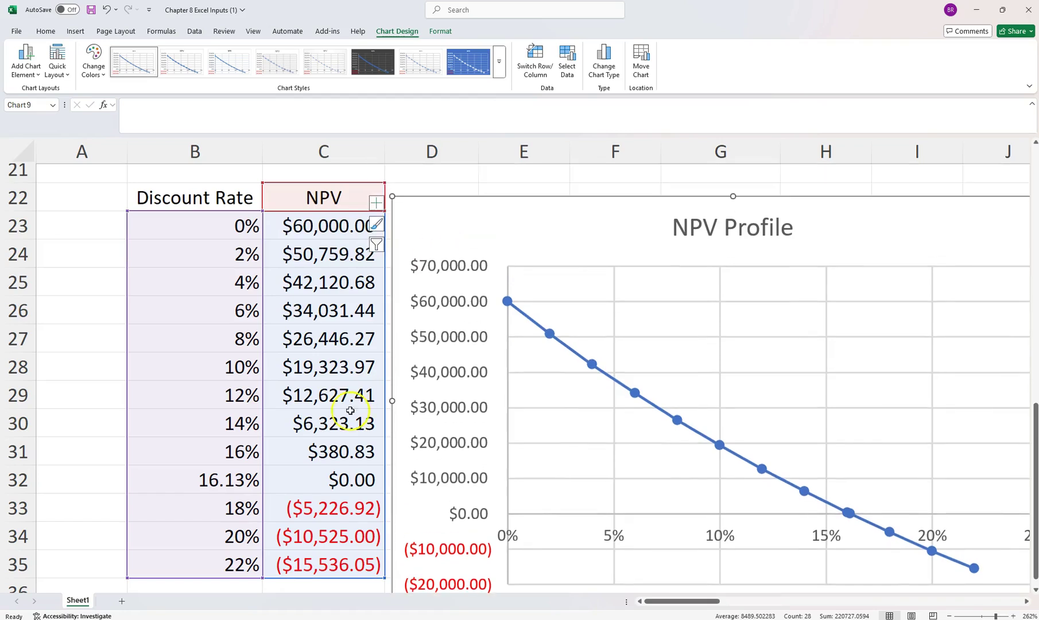
Step: Review the NPV at the IRR in C32 and return to the project's cash flows and NPV and IRR results
click(308, 470)
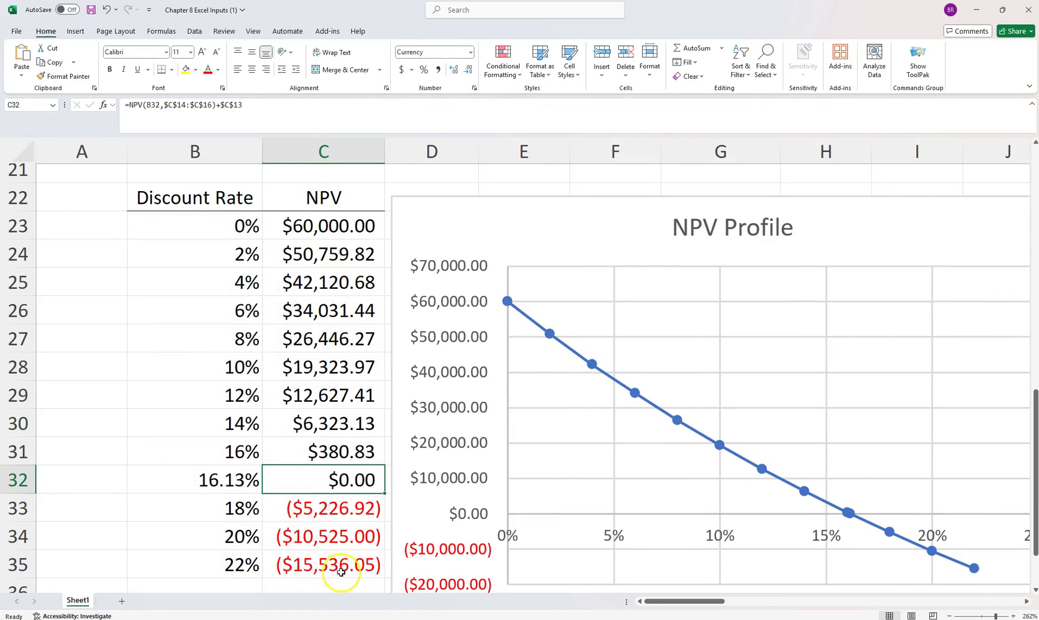
scroll(340, 572, up, 5)
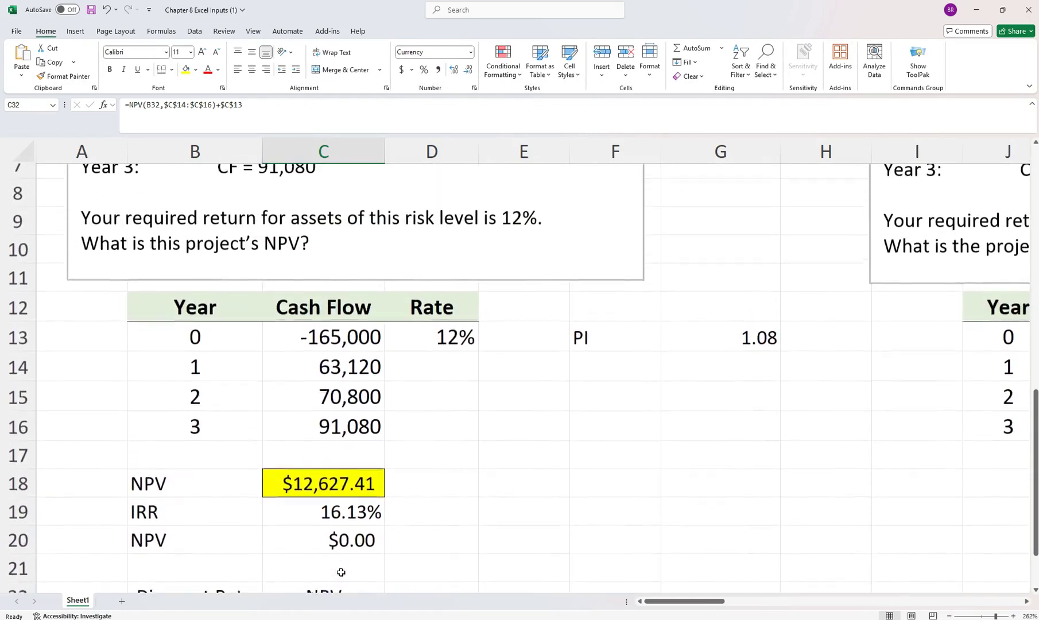
Step: Go to the Payback Period problem and examine its yearly cash flows, cumulative cash flows and payback result
scroll(539, 498, up, 2)
scroll(538, 498, right, 6)
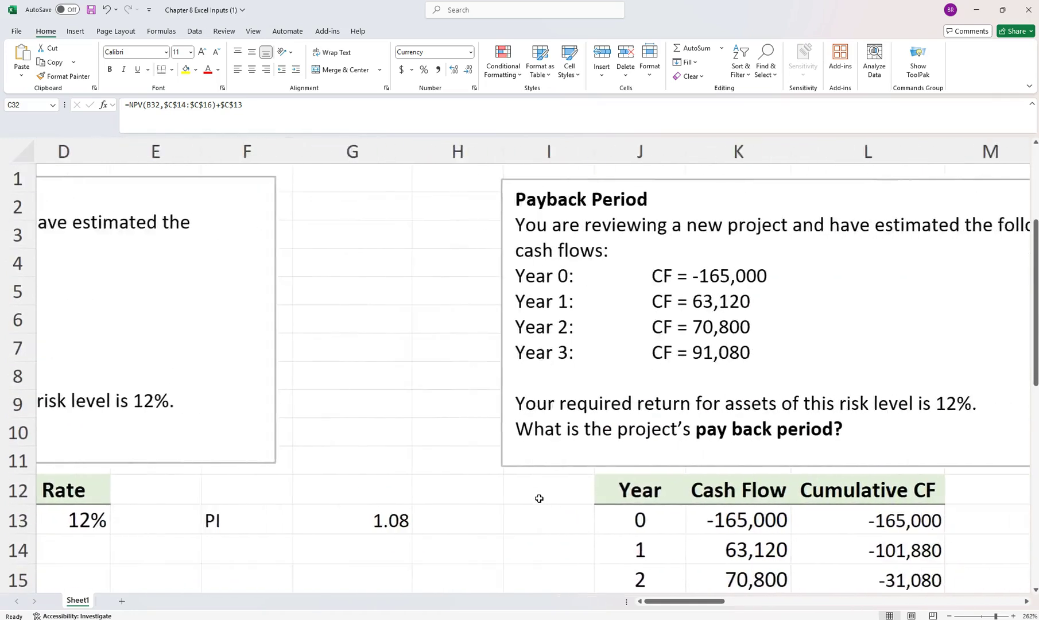
scroll(539, 498, down, 2)
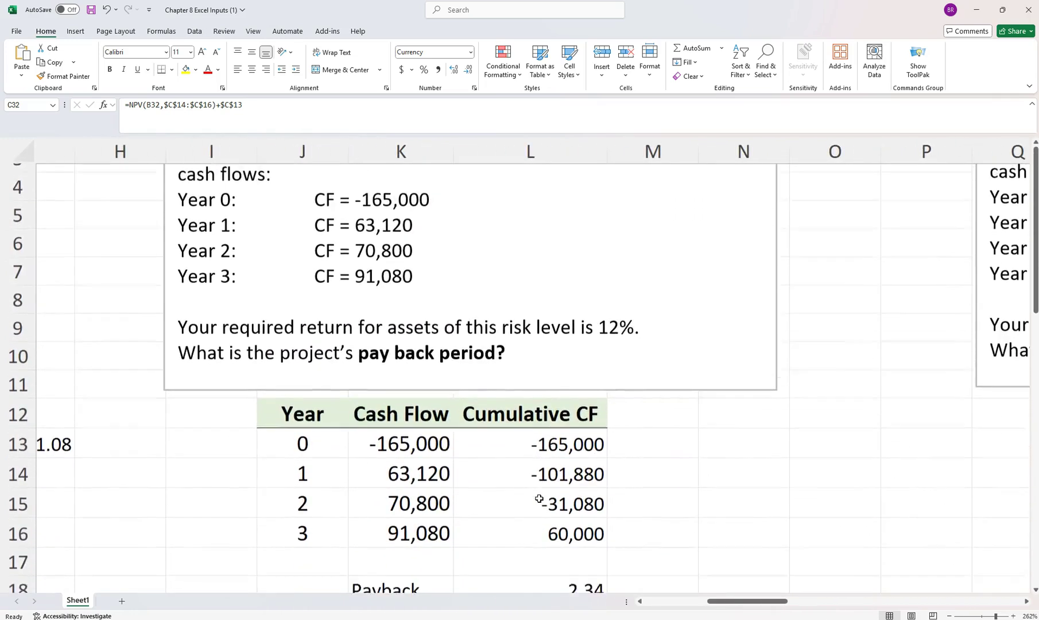
scroll(539, 498, up, 1)
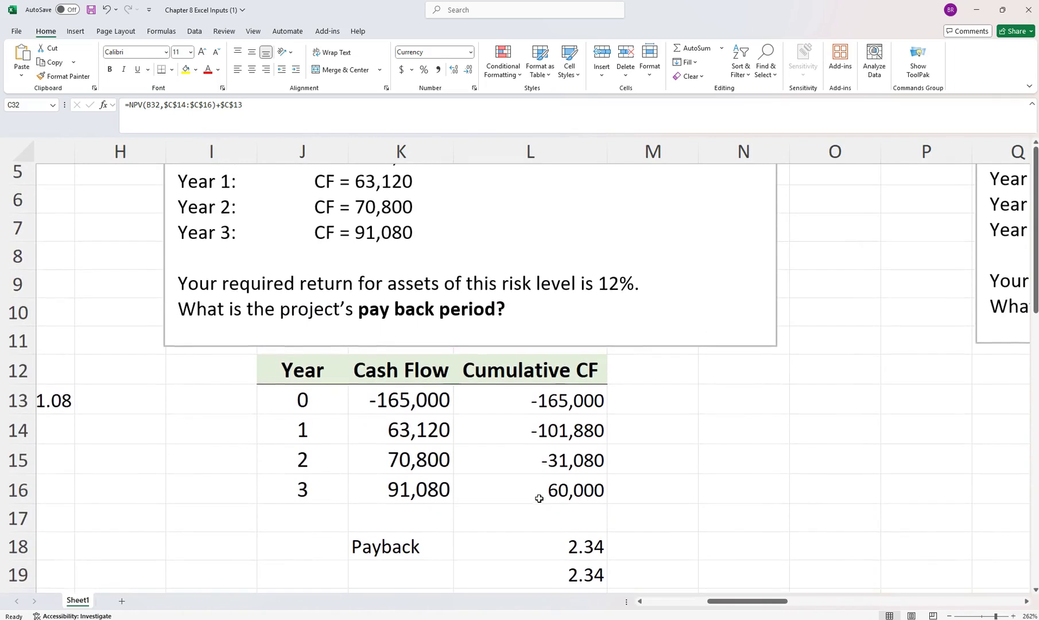
scroll(539, 498, down, 1)
scroll(539, 498, up, 1)
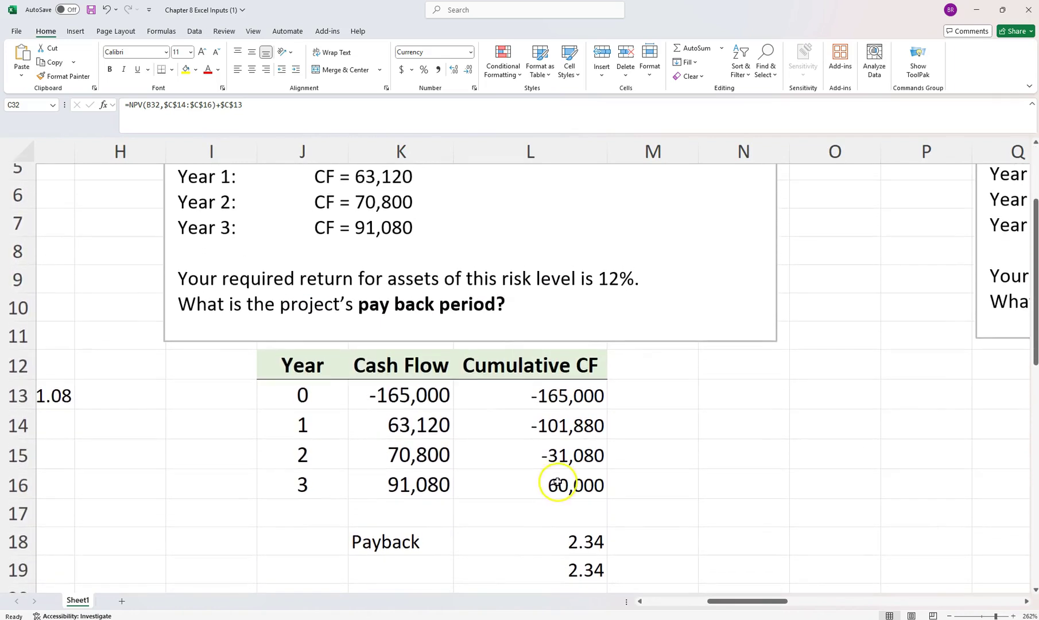
Step: Compare the year 3 cumulative cash flow in L16 with the NPV at a 0% discount rate in C23, returning to the payback table
click(558, 482)
scroll(559, 482, left, 5)
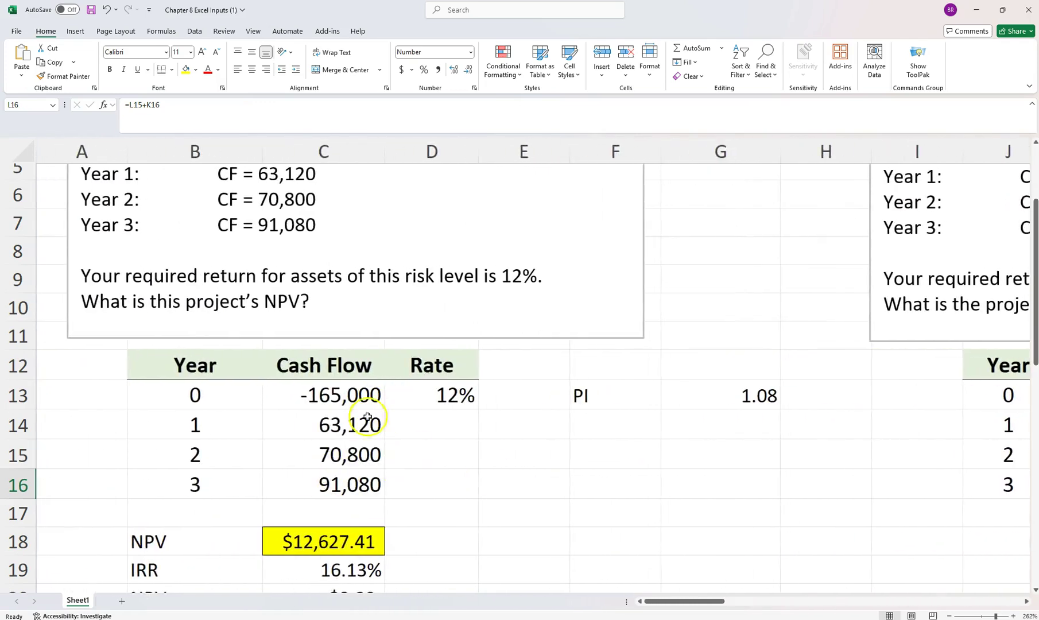
scroll(370, 417, down, 3)
click(328, 435)
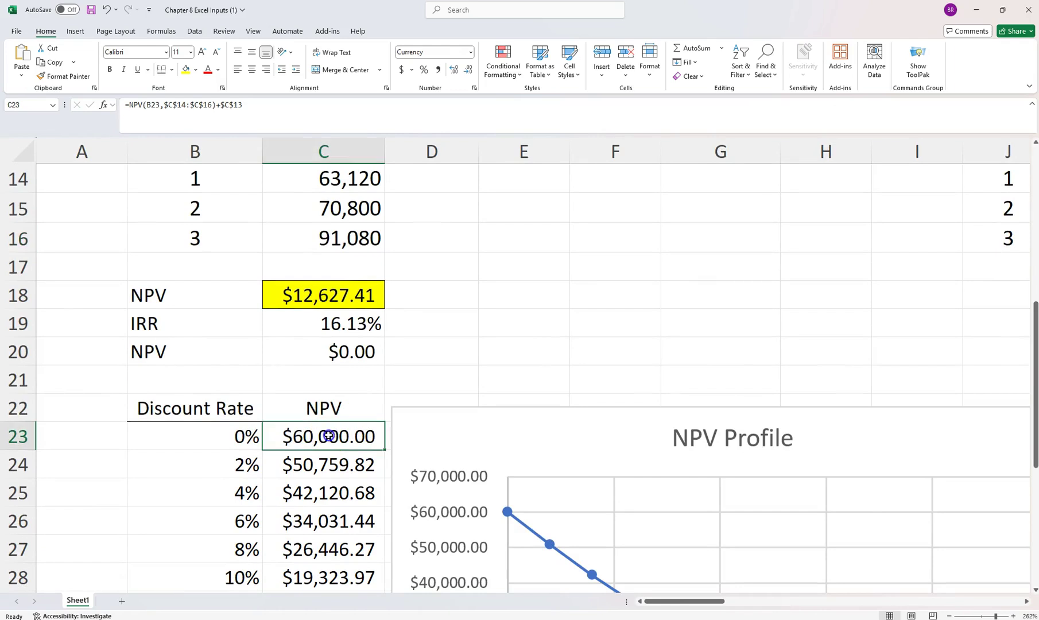
scroll(327, 435, up, 4)
scroll(493, 433, right, 3)
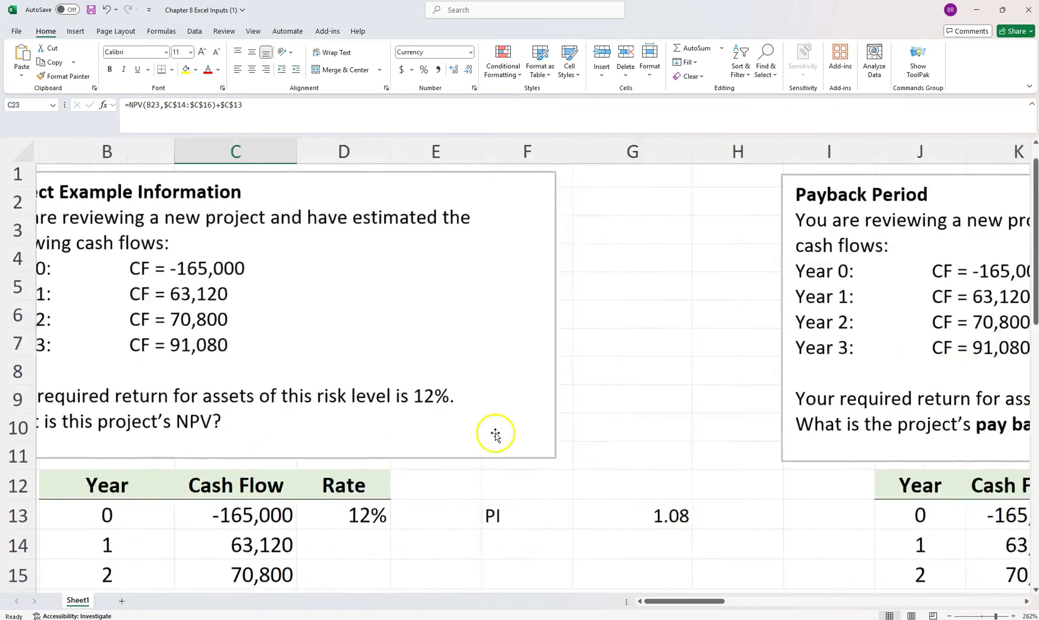
scroll(496, 433, right, 2)
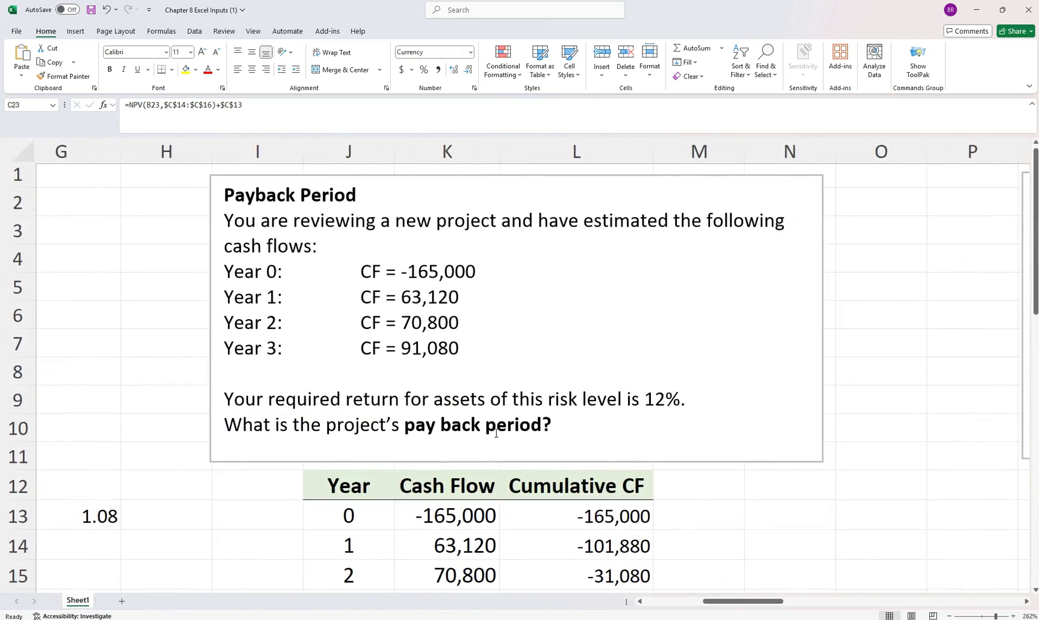
scroll(497, 433, down, 1)
scroll(497, 433, down, 1)
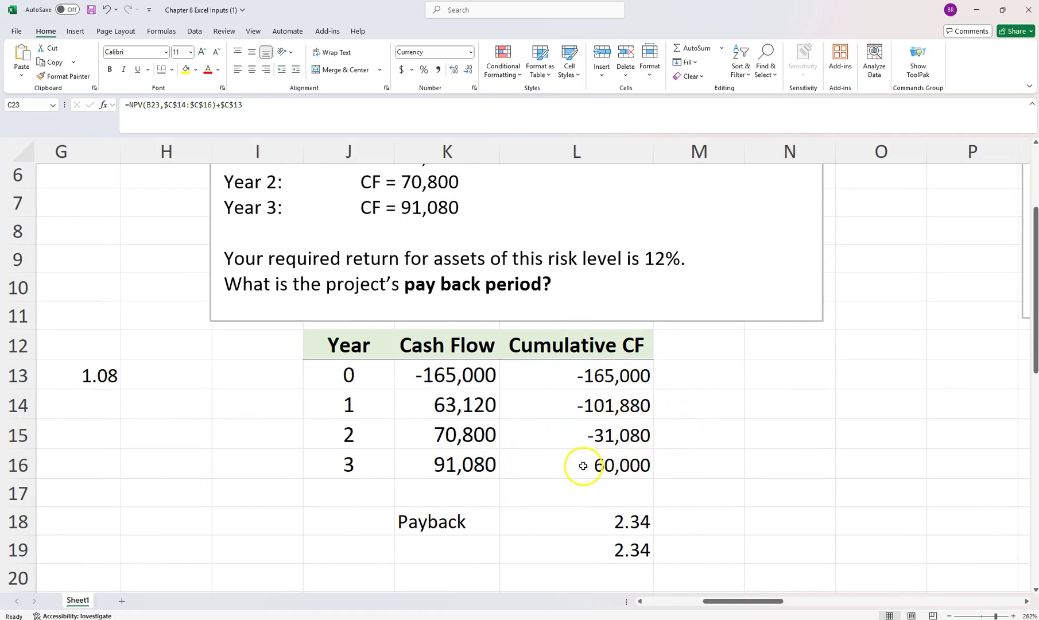
Step: Examine the Cumulative CF formulas for year 0 in L13 and year 1 in L14
double_click(578, 384)
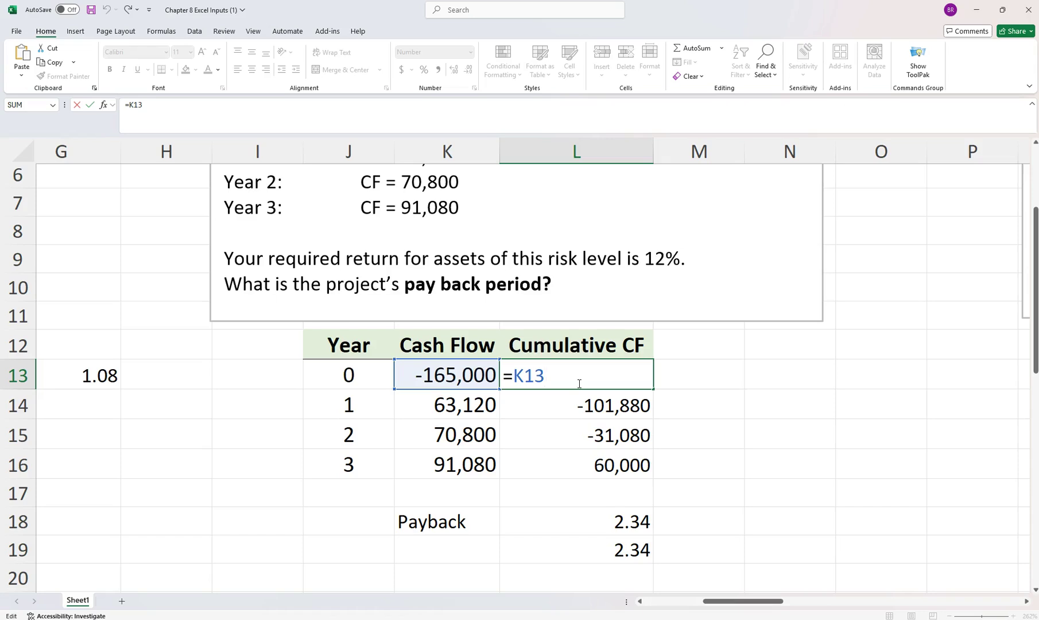
key(Return)
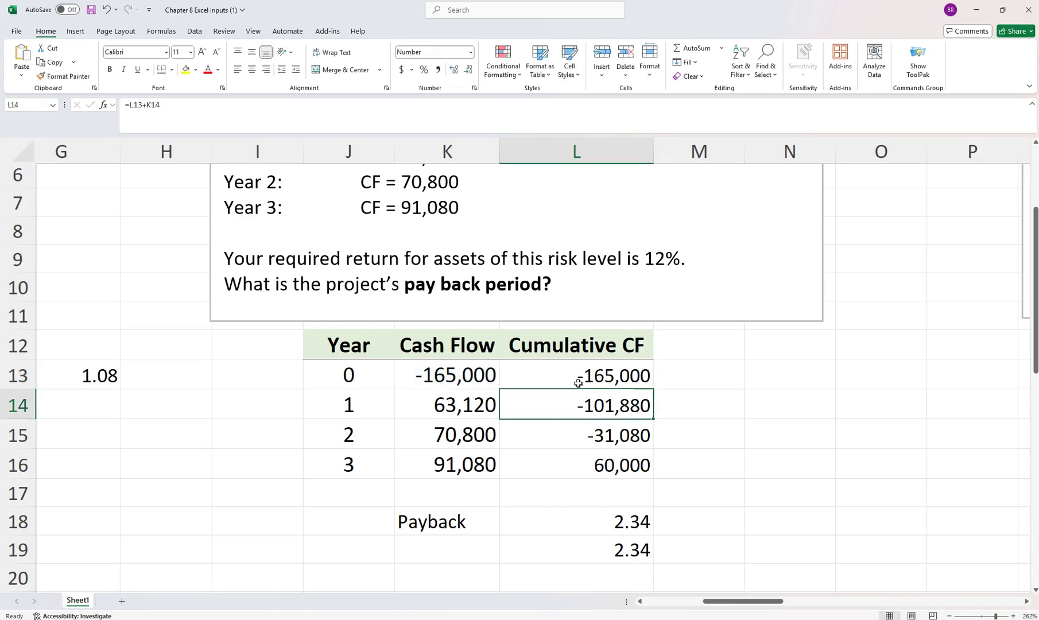
key(Left)
key(Right)
double_click(602, 404)
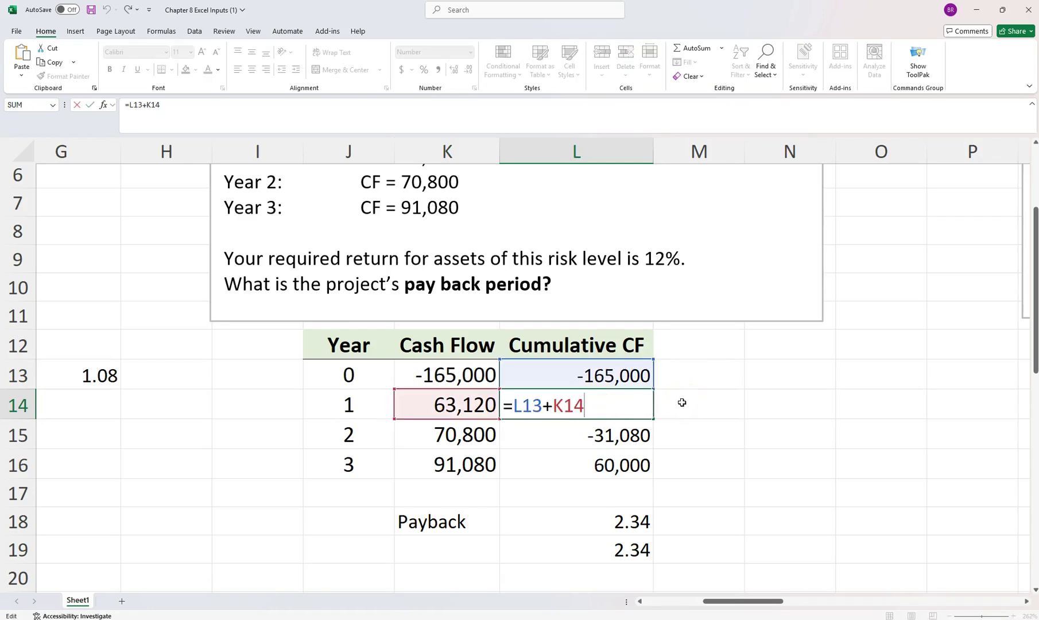
key(Return)
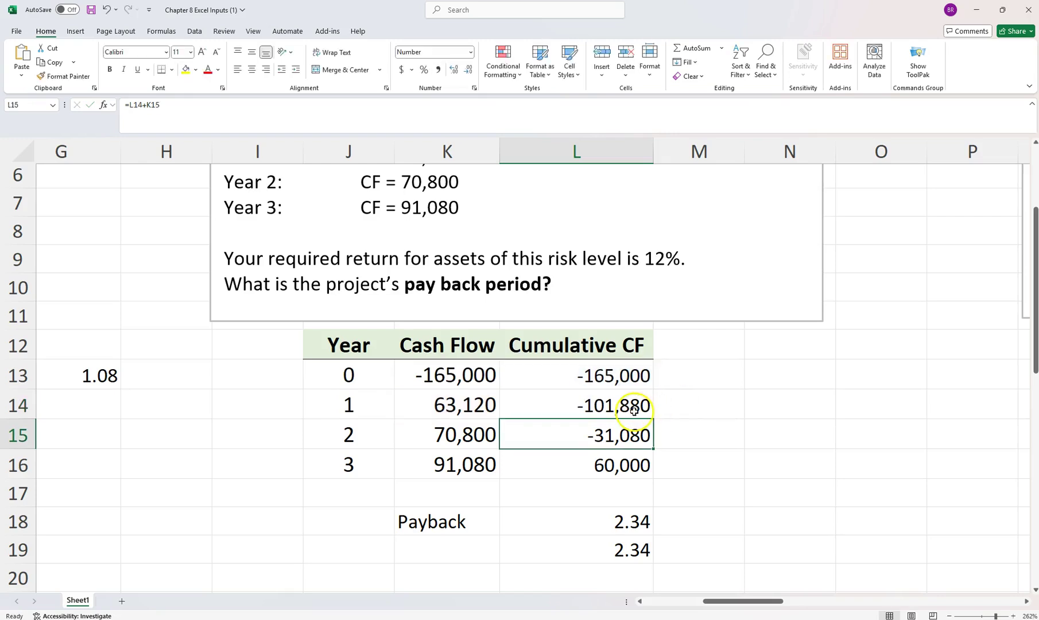
Step: Fill the year 1 Cumulative CF formula in L14 down through year 3 in L16
click(634, 411)
drag(650, 416, 655, 420)
click(649, 411)
click(643, 404)
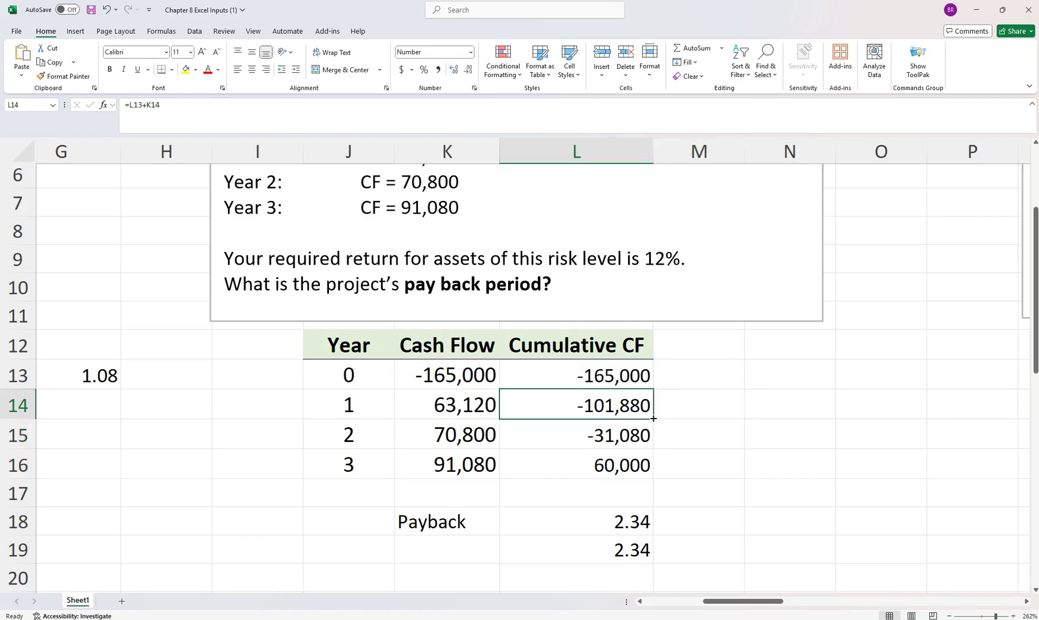
double_click(653, 418)
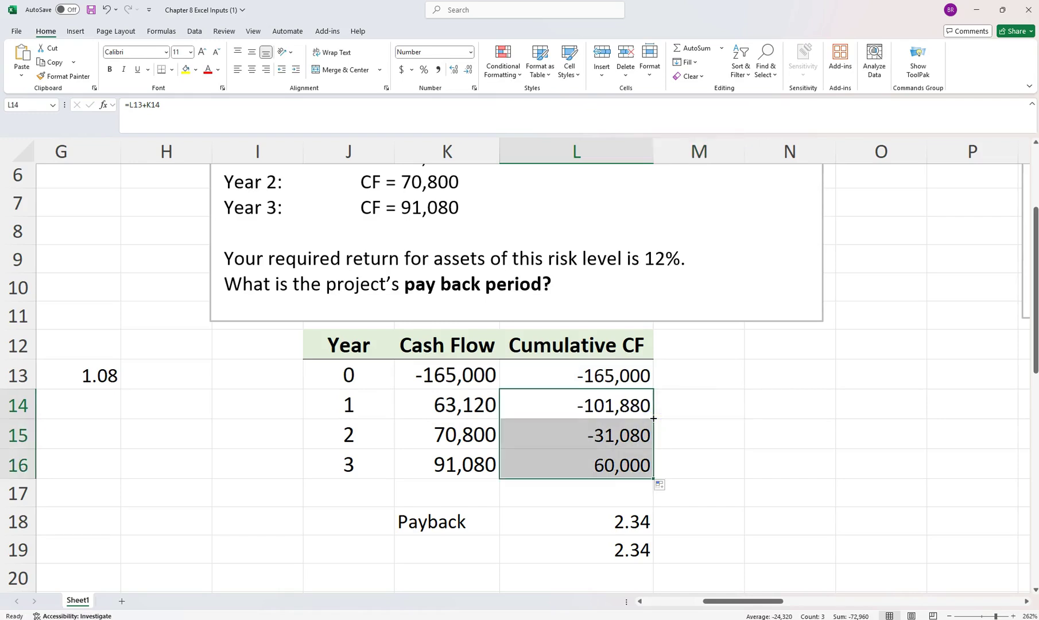
Step: Check which cells the filled Cumulative CF formulas for years 1 to 3 in L14:L16 refer to
click(598, 407)
double_click(598, 409)
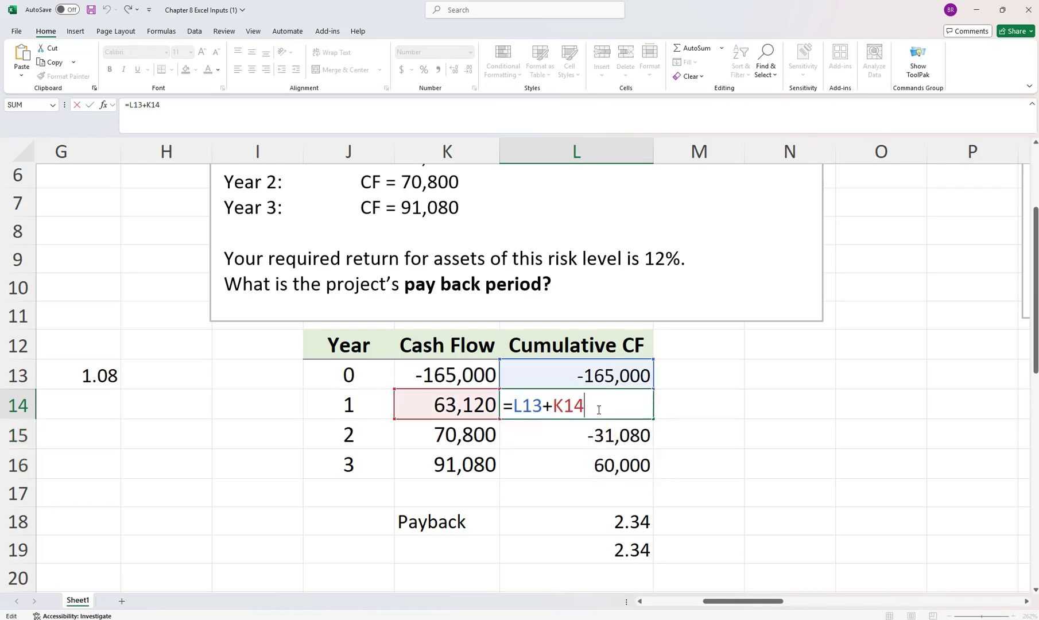
key(Return)
click(586, 430)
double_click(591, 431)
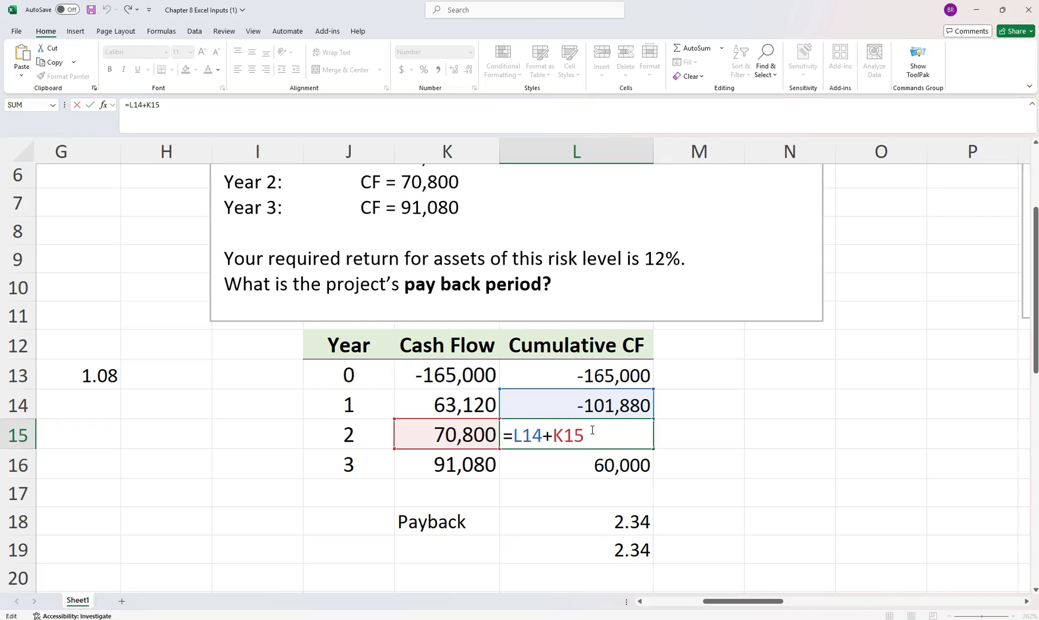
key(Return)
key(Down)
key(Up)
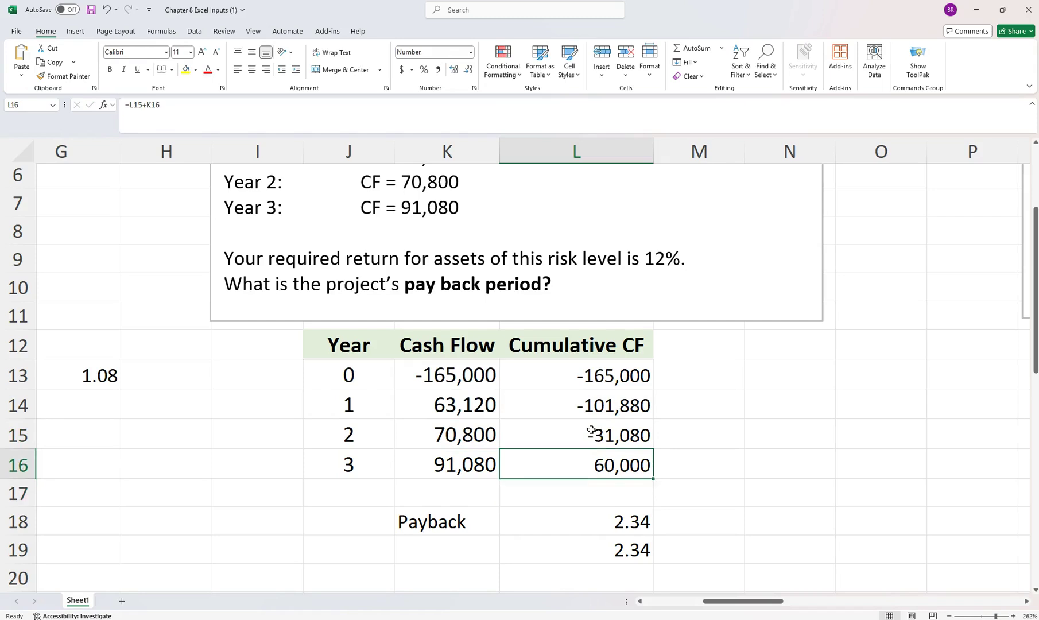
Step: Enter the formula =-K13 in M13 to start a column of the investment amount still to recover
click(692, 377)
text(=)
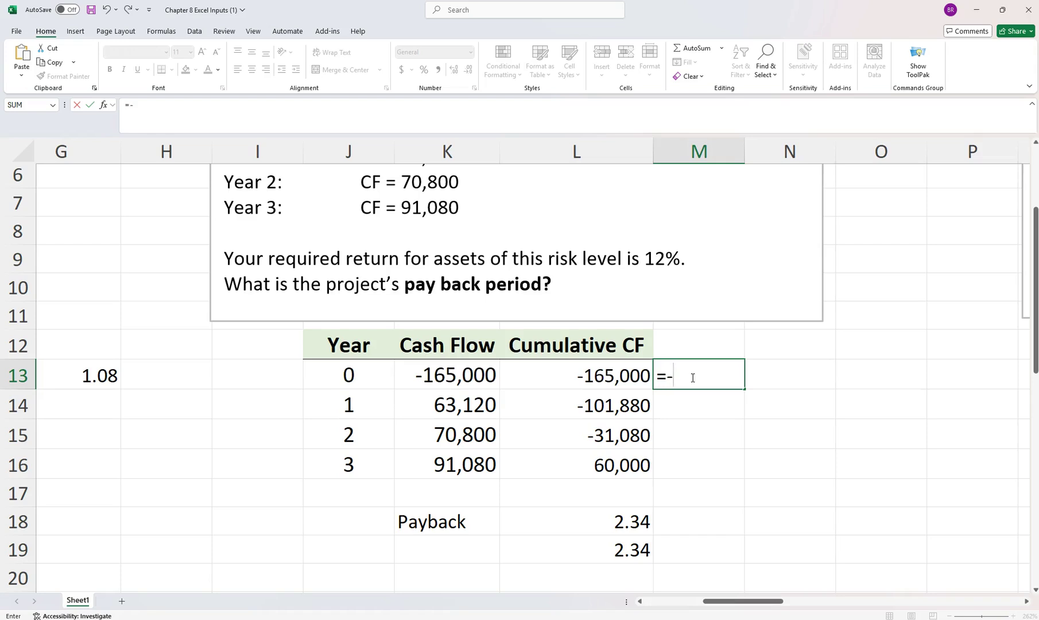
text(-)
click(476, 372)
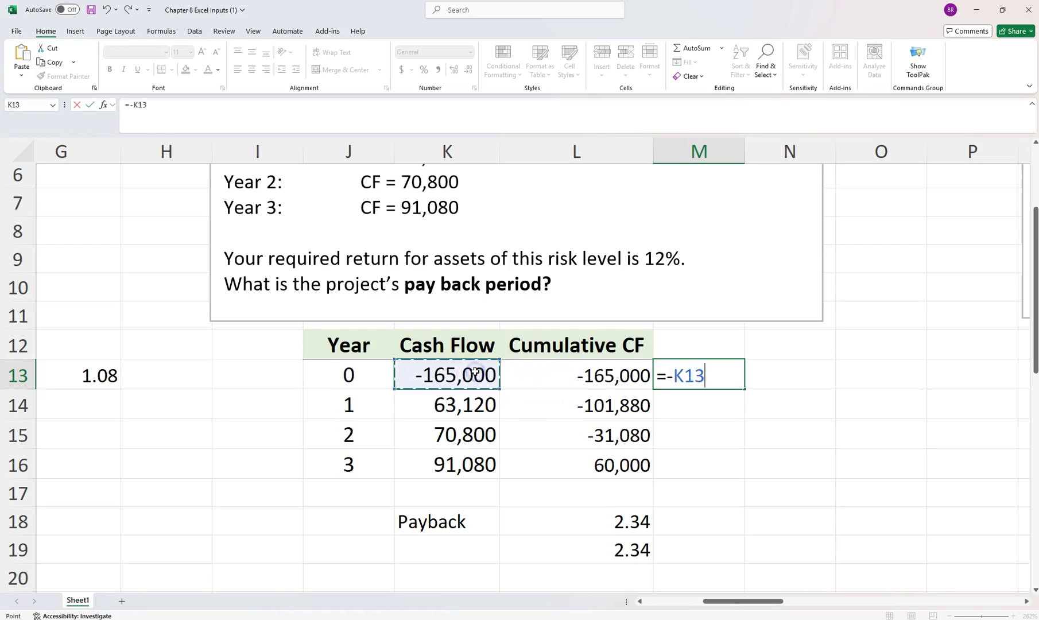
key(Return)
Step: Enter =M13-K14 in M14 and fill the formula down through M16
text(=)
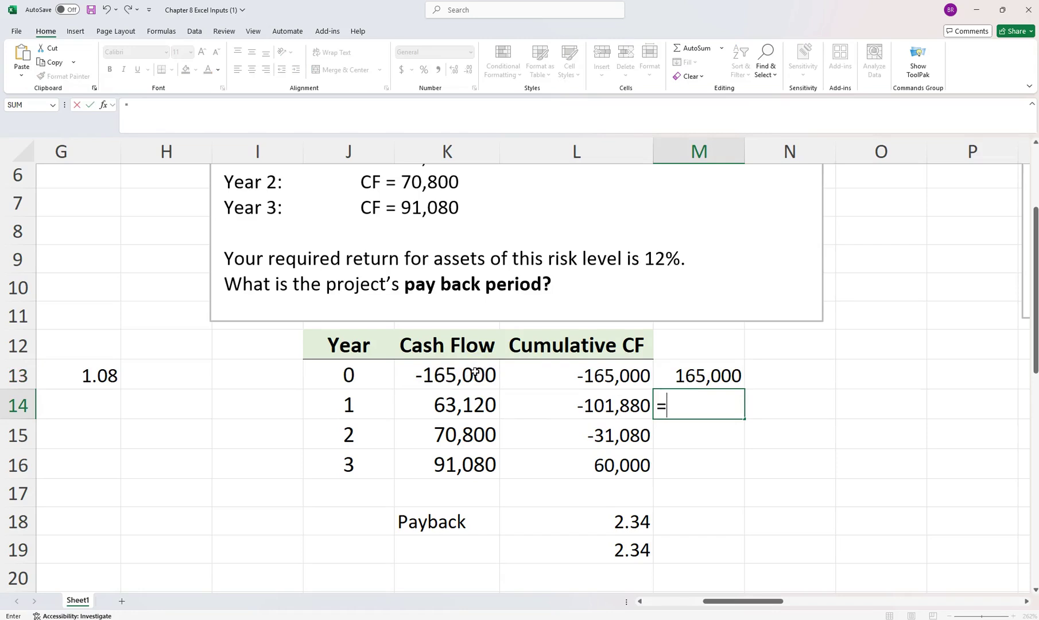
click(679, 375)
text(-)
click(470, 396)
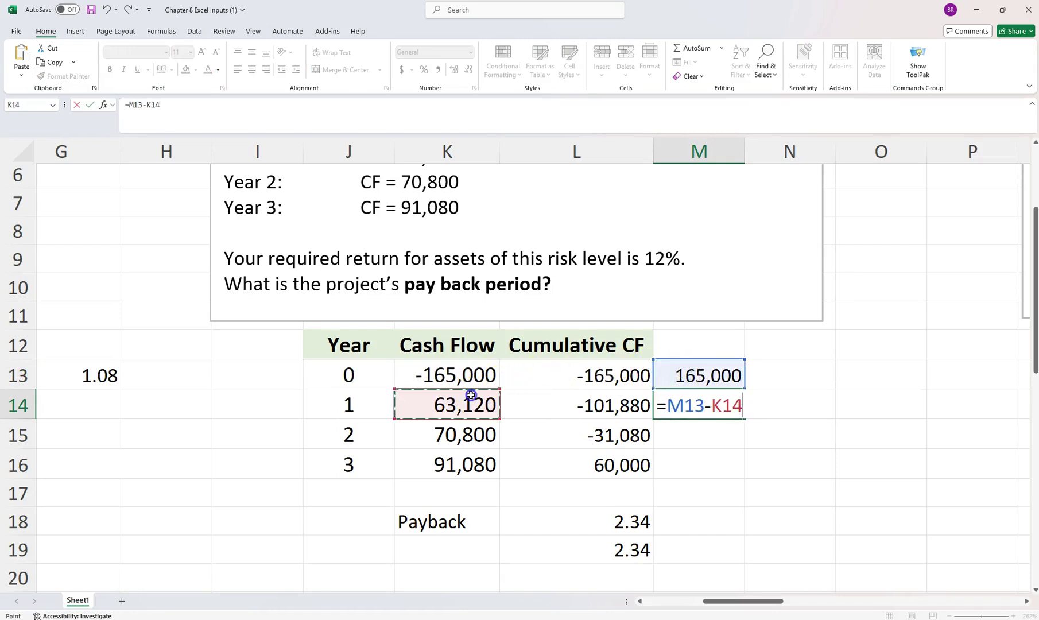
key(Return)
mouse_move(730, 403)
mouse_down()
mouse_move(743, 421)
mouse_move(740, 413)
mouse_up()
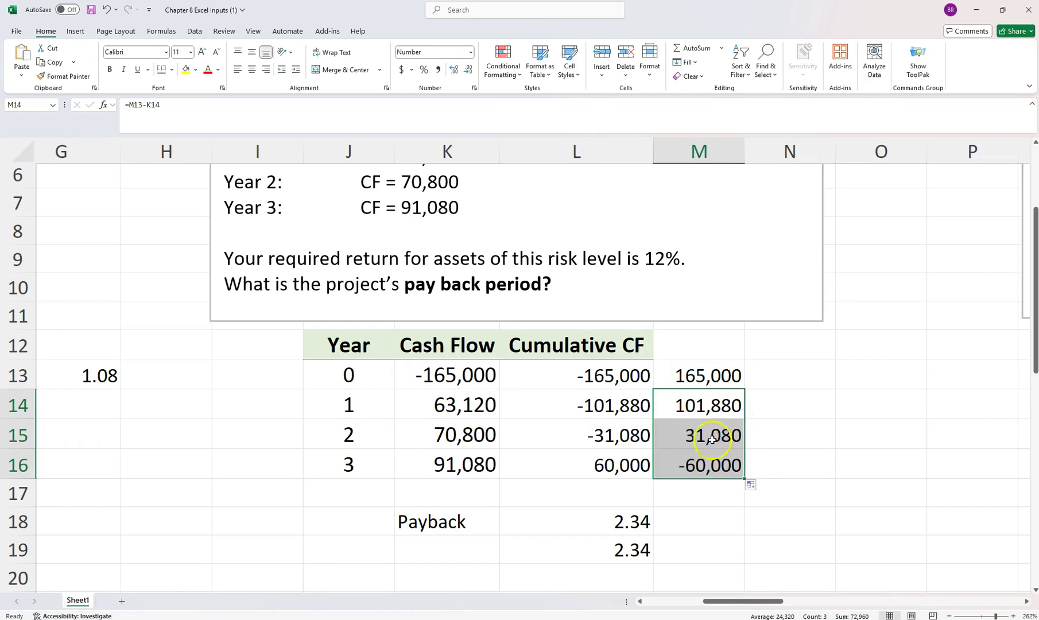
Step: Examine years 2 and 3, where the remaining balance in column M changes sign, and the existing payback formula in L18
click(681, 466)
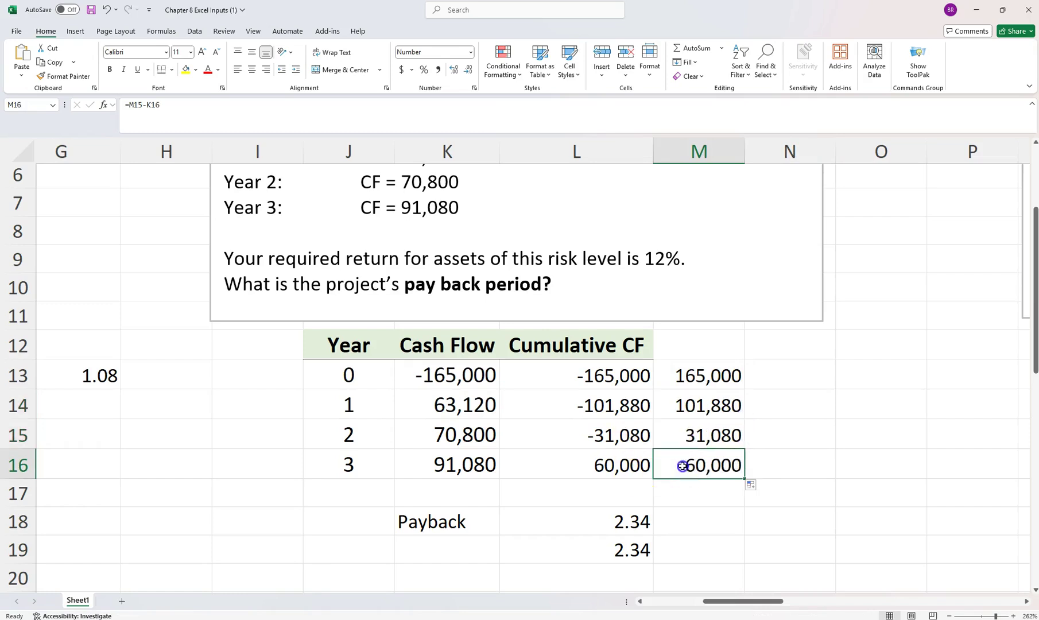
click(355, 436)
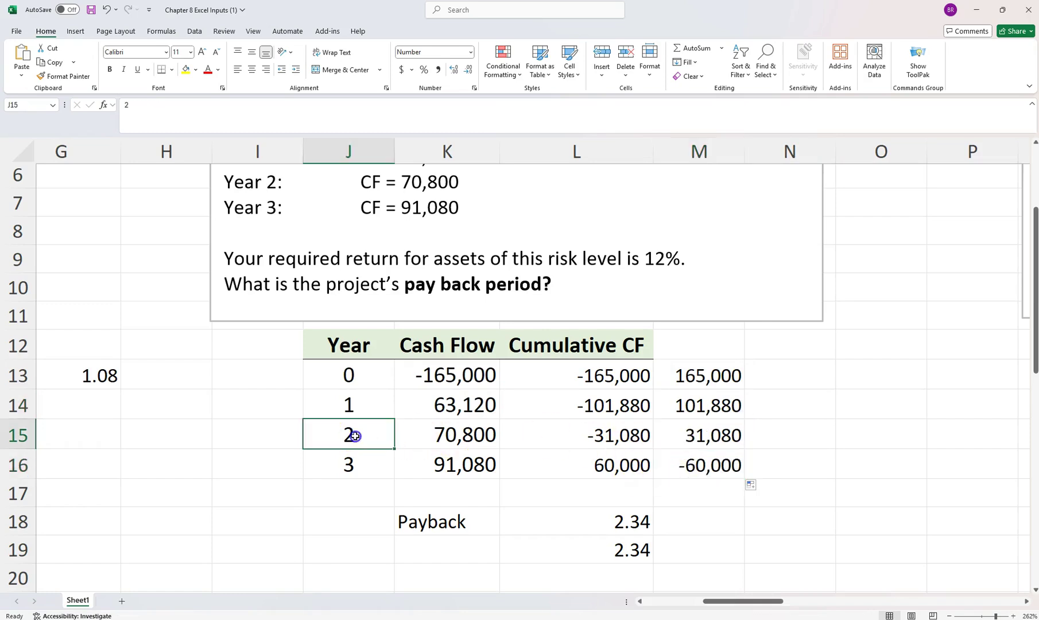
click(346, 463)
drag(355, 446, 362, 420)
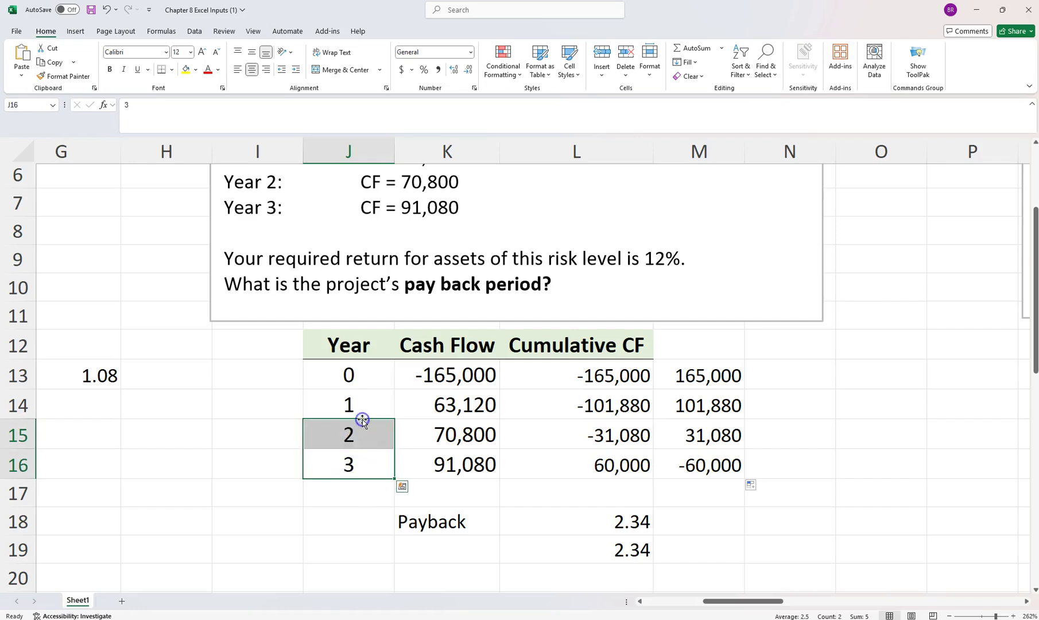
click(352, 431)
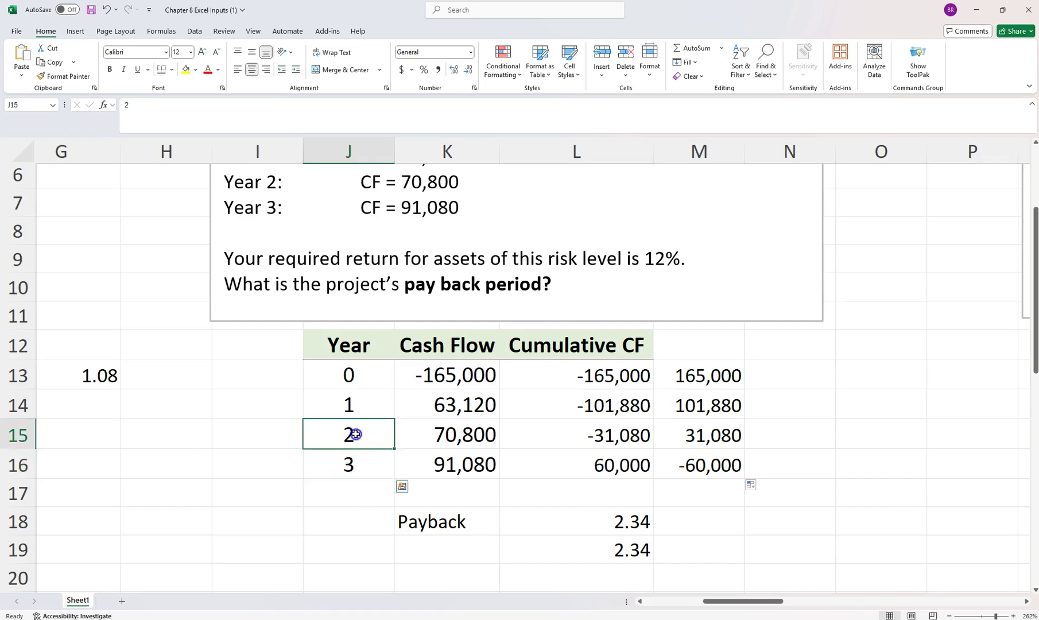
click(576, 521)
double_click(577, 521)
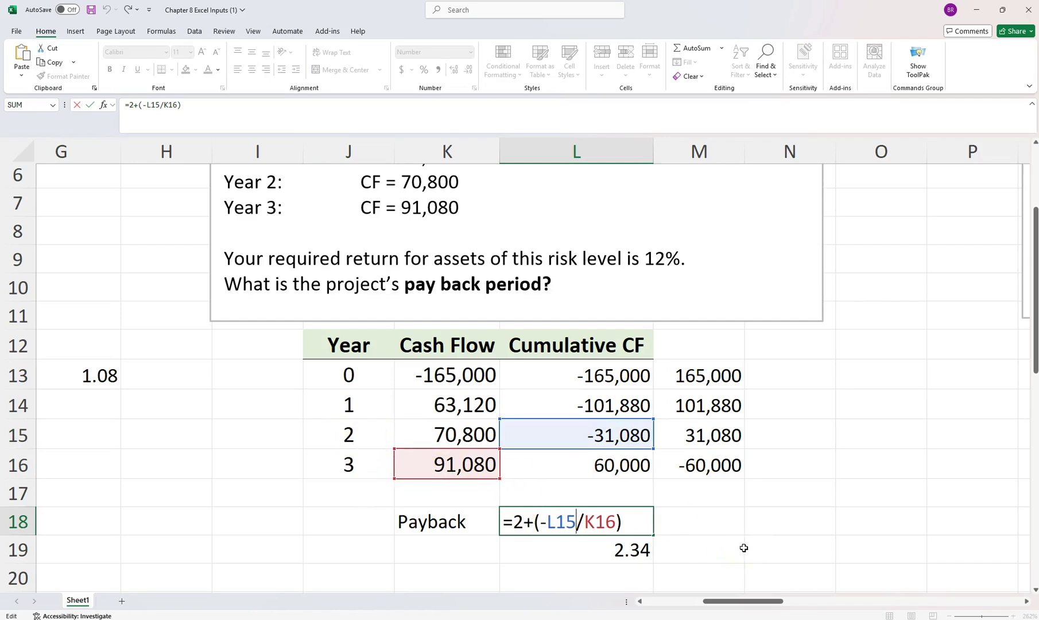
key(Return)
Step: Calculate the payback period in M18 with the formula =J15+M15/K16
key(Up)
key(Right)
text(=)
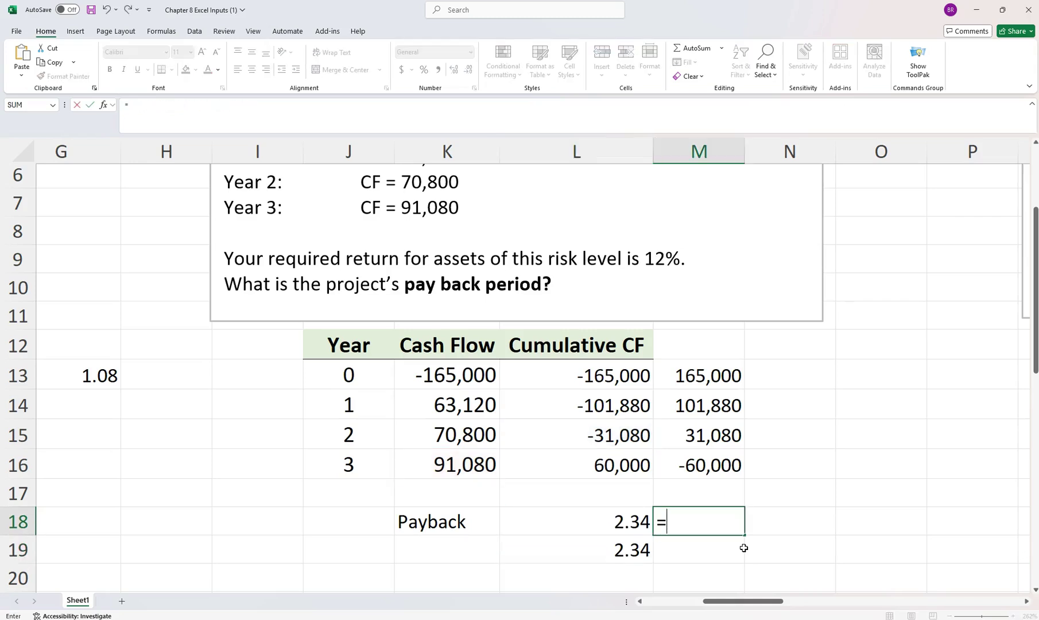
click(356, 427)
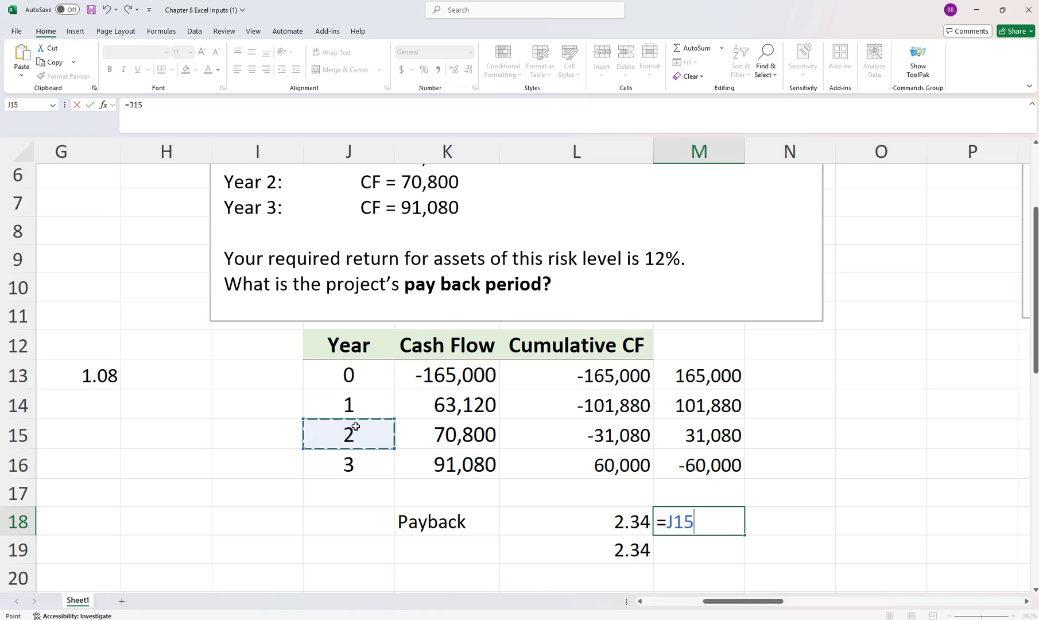
text(+)
click(692, 438)
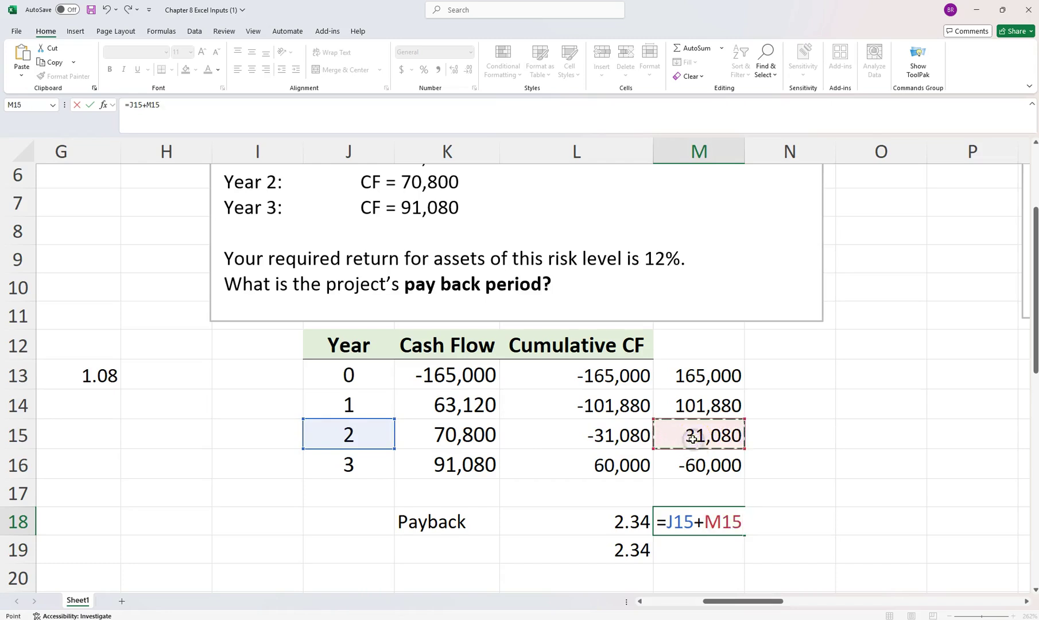
text(/)
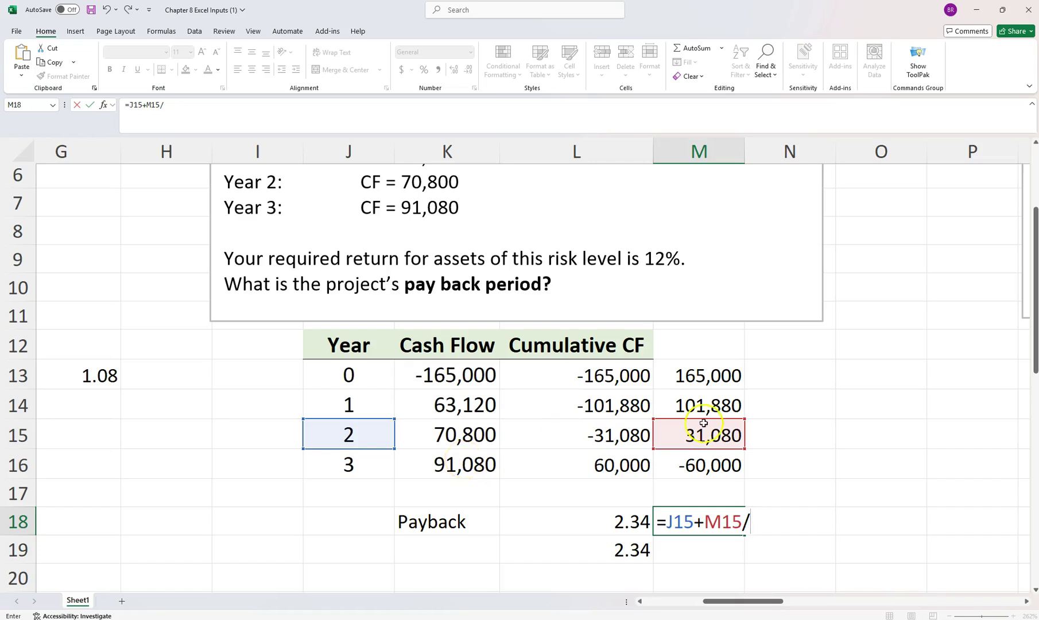
click(471, 459)
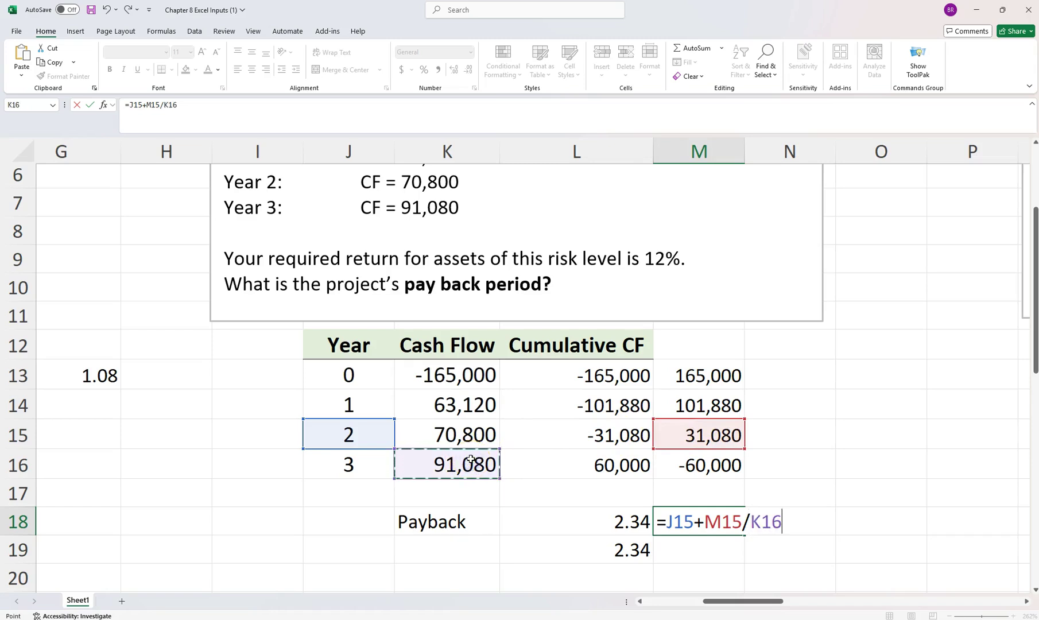
key(Return)
key(Up)
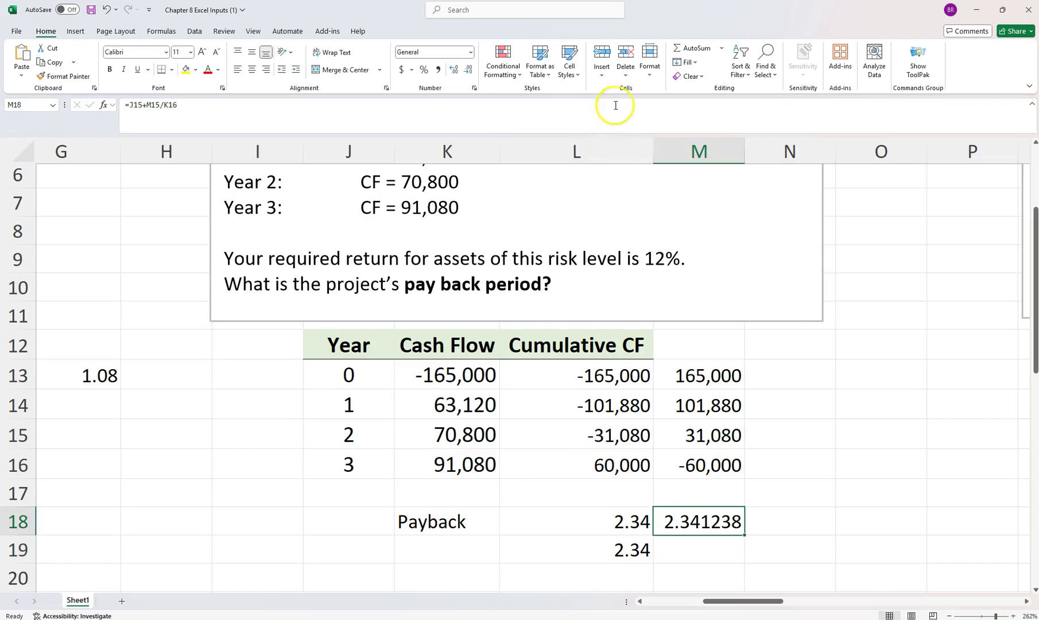
Step: Format the payback result in M18 as Number and compare its formula with the one in L18
click(470, 54)
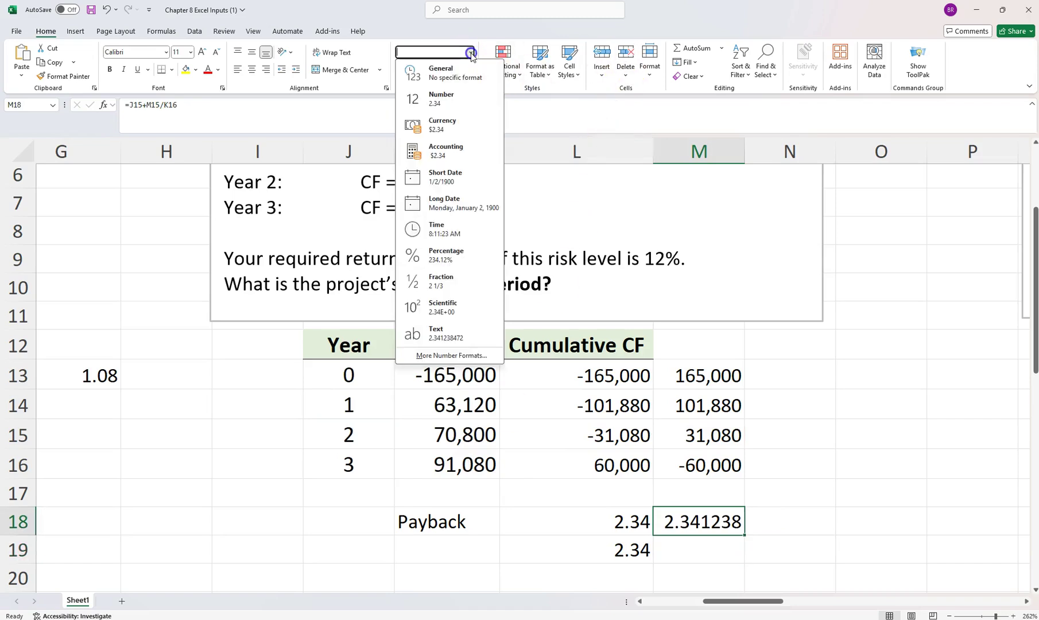
click(450, 97)
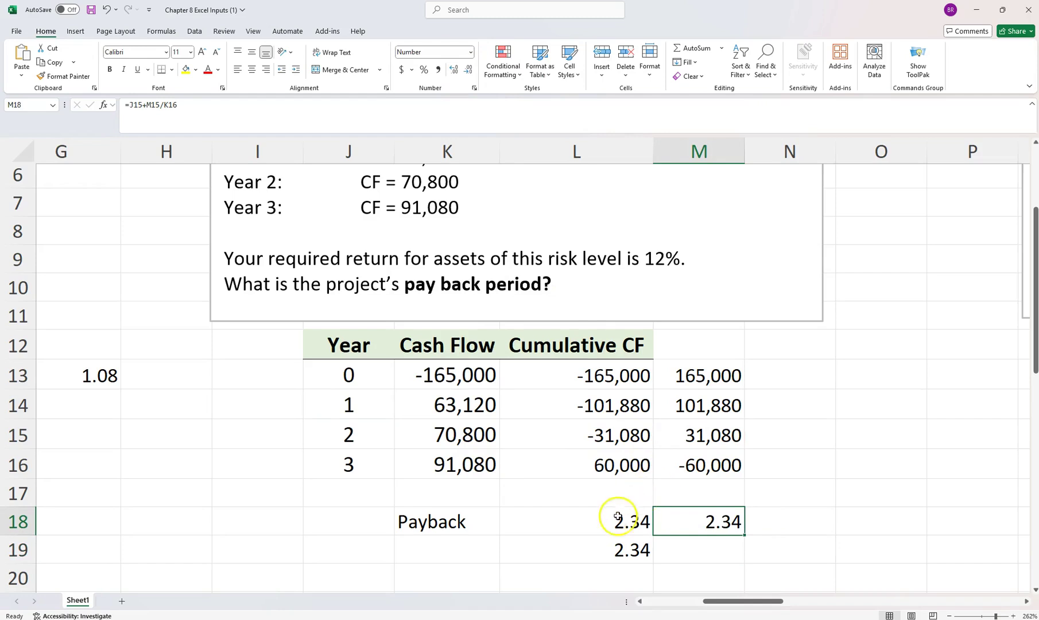
double_click(597, 519)
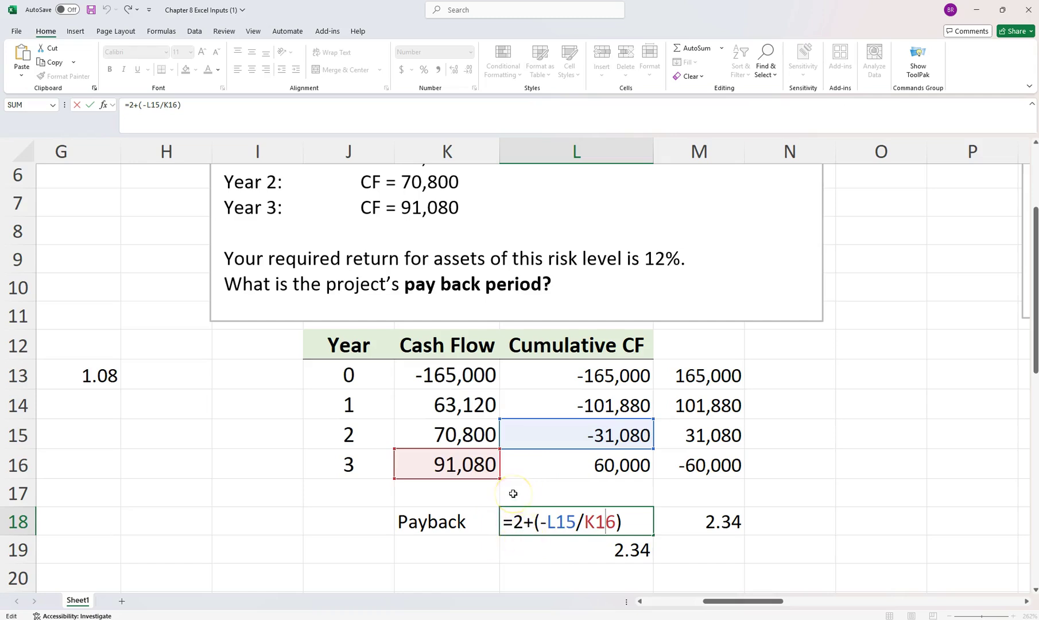
click(545, 519)
key(Return)
click(655, 509)
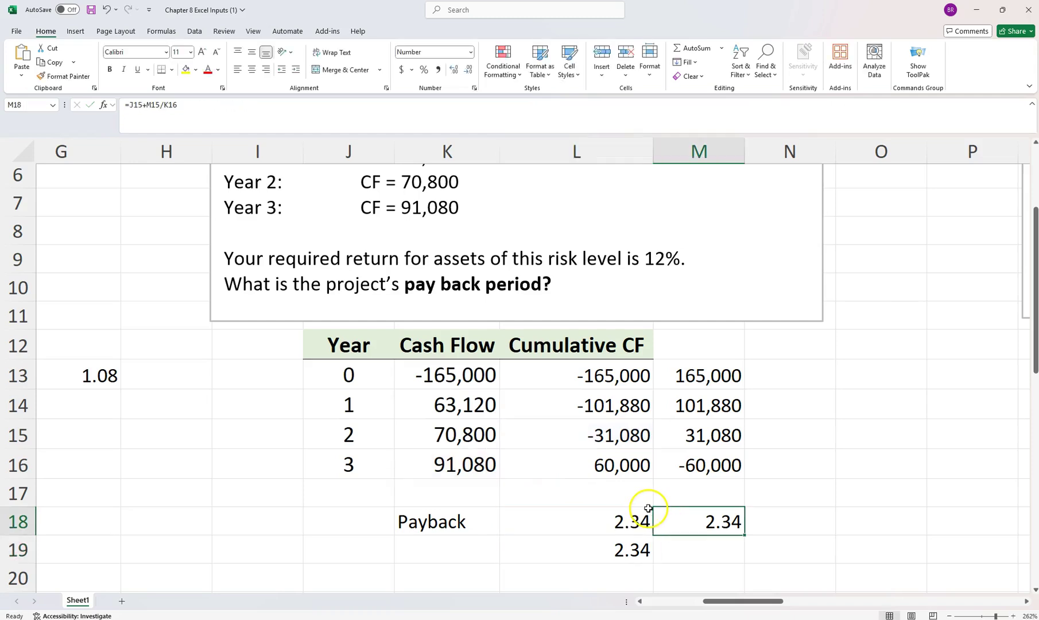
double_click(710, 521)
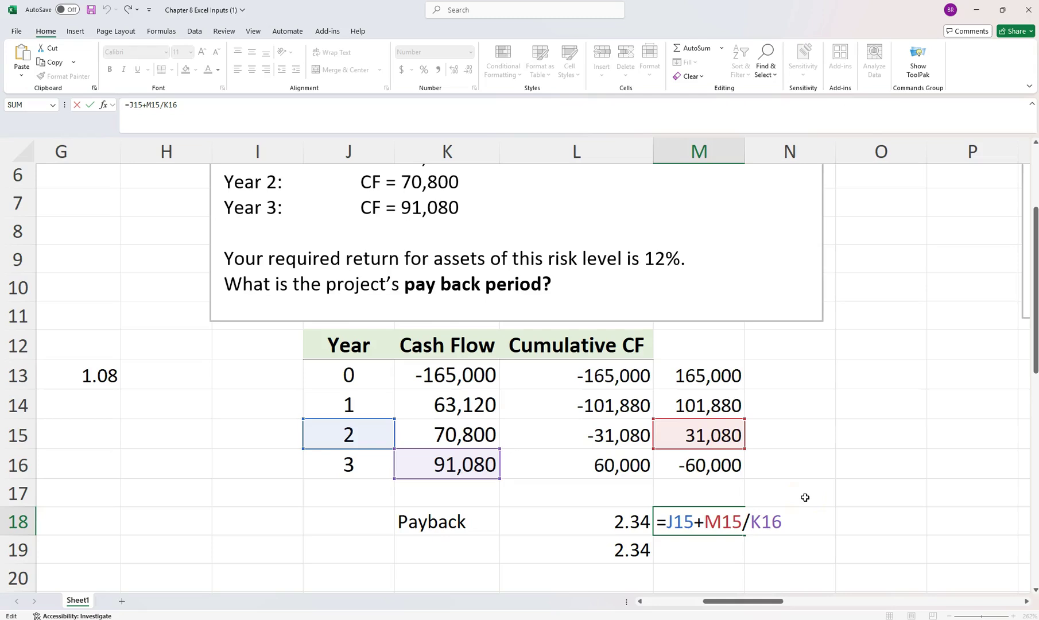
key(Return)
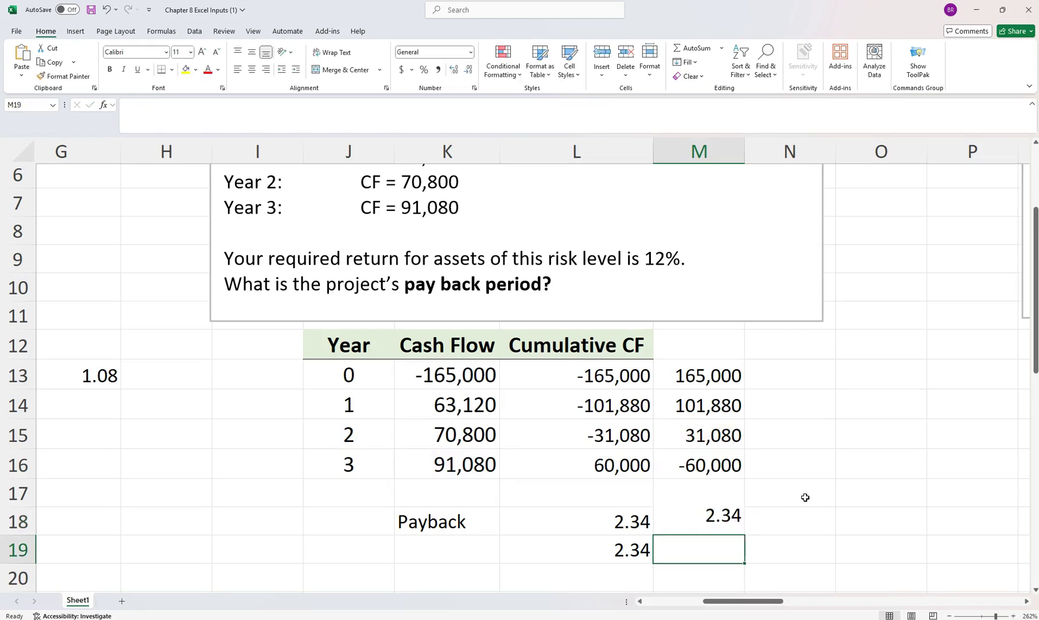
Step: Examine the PERCENTRANK payback formula in L19 and its Array, X and Significance arguments
key(Left)
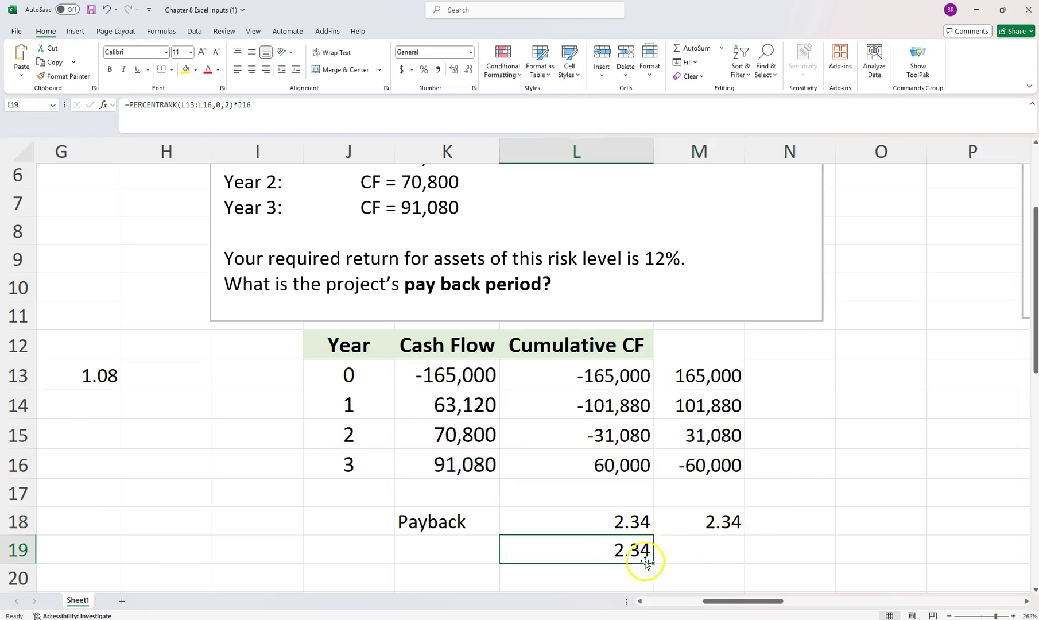
double_click(612, 549)
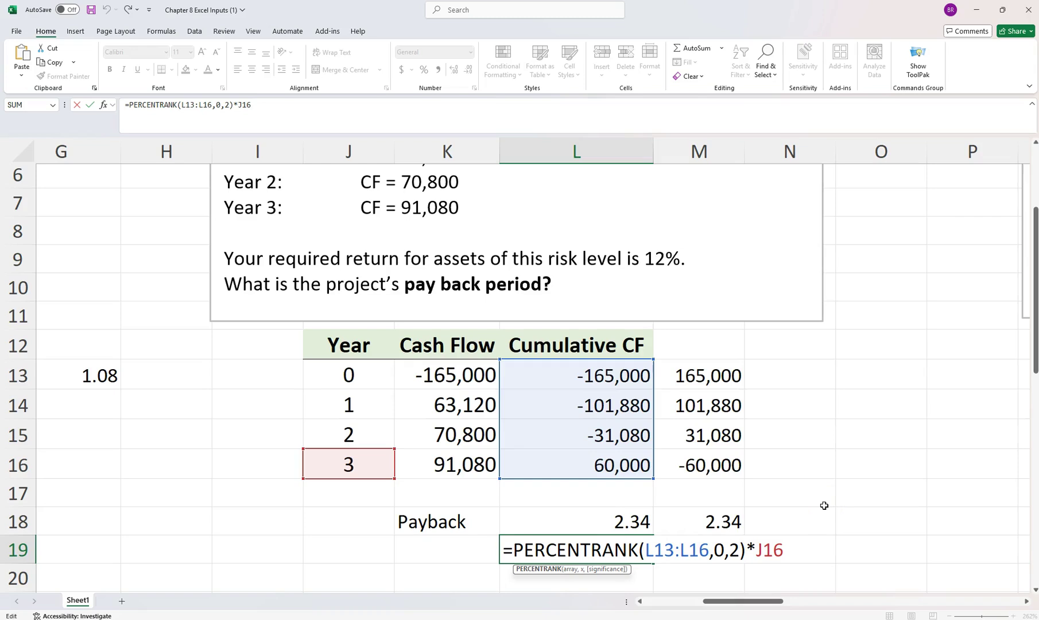
click(676, 550)
click(104, 106)
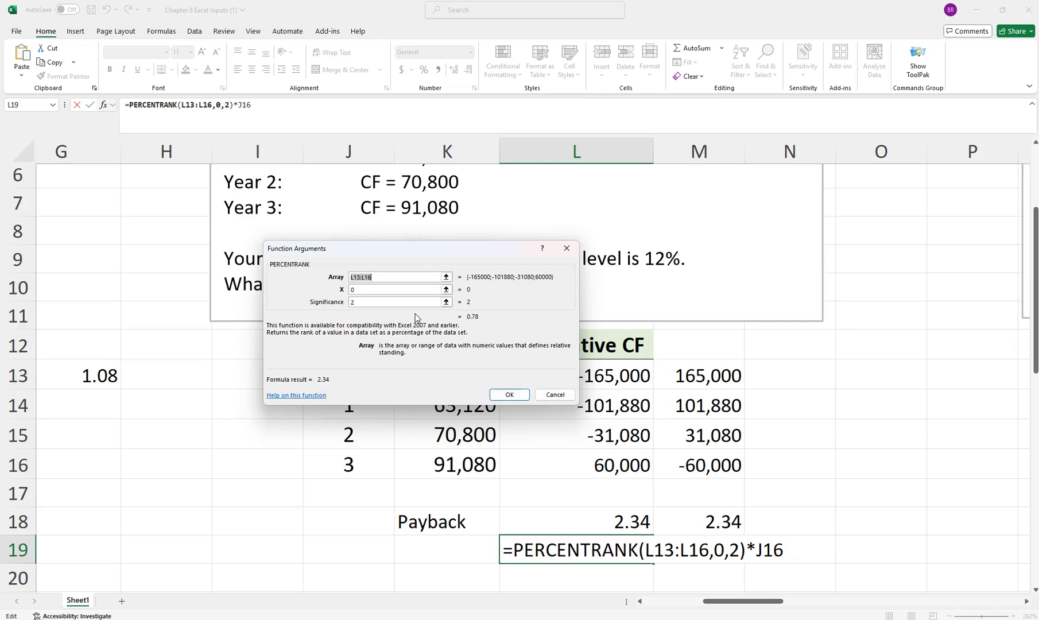
click(408, 275)
click(384, 290)
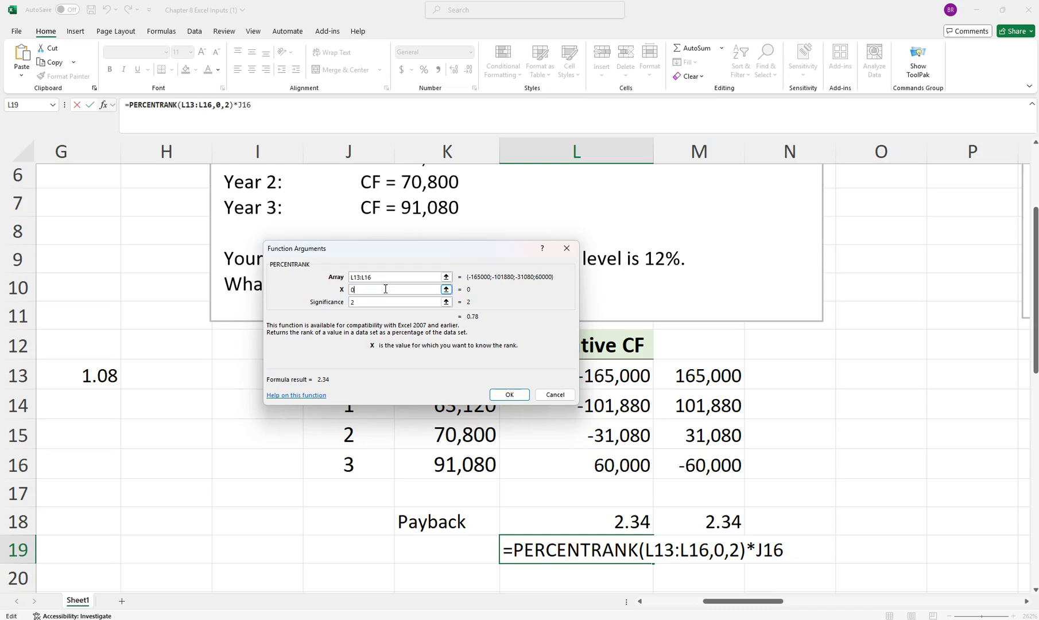
click(372, 299)
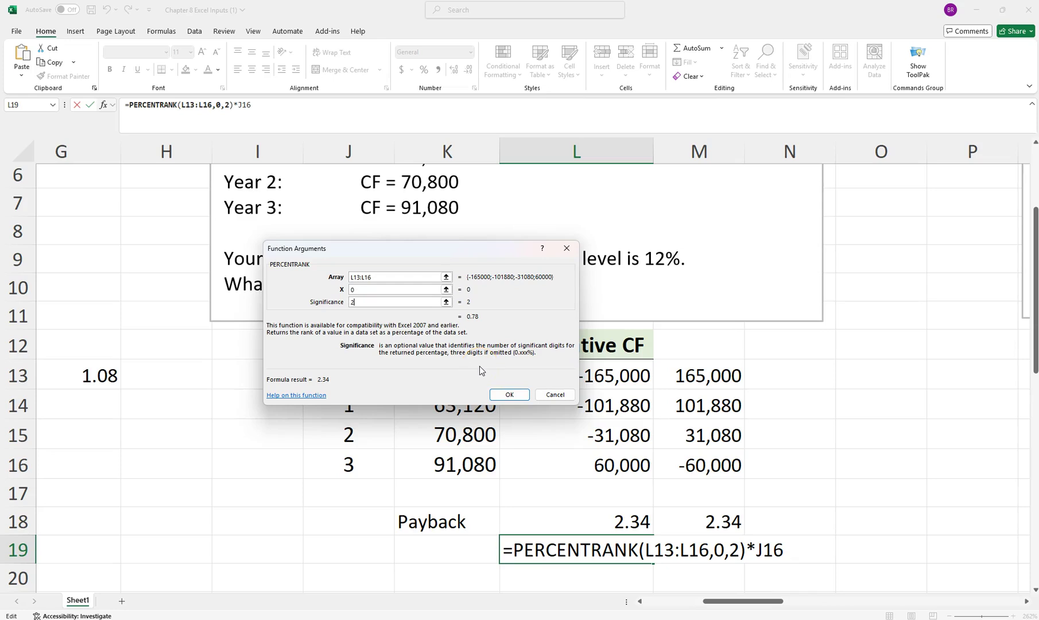
click(511, 395)
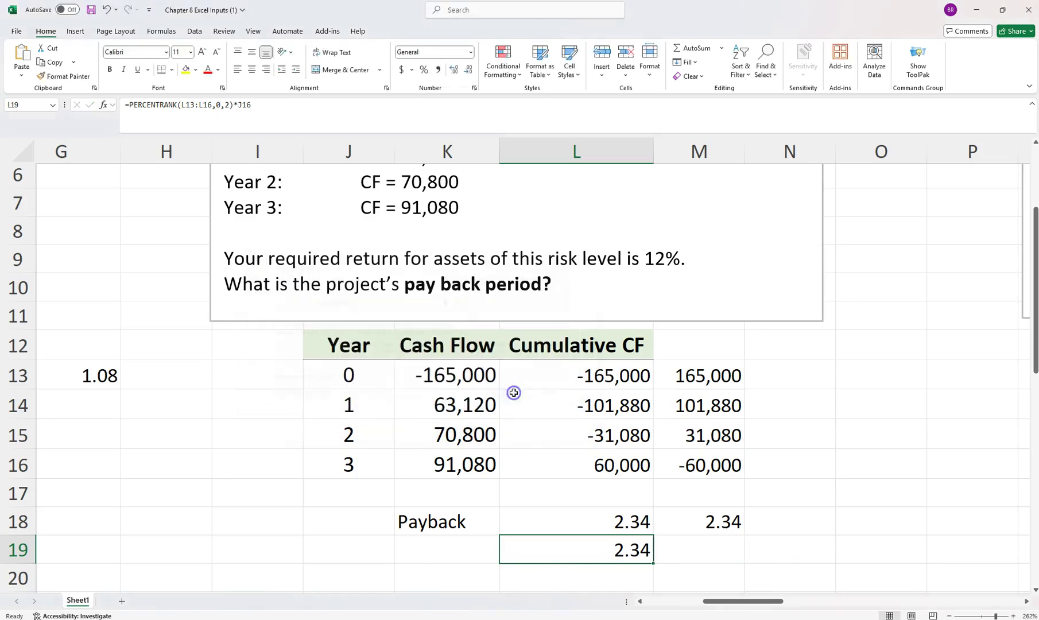
double_click(578, 546)
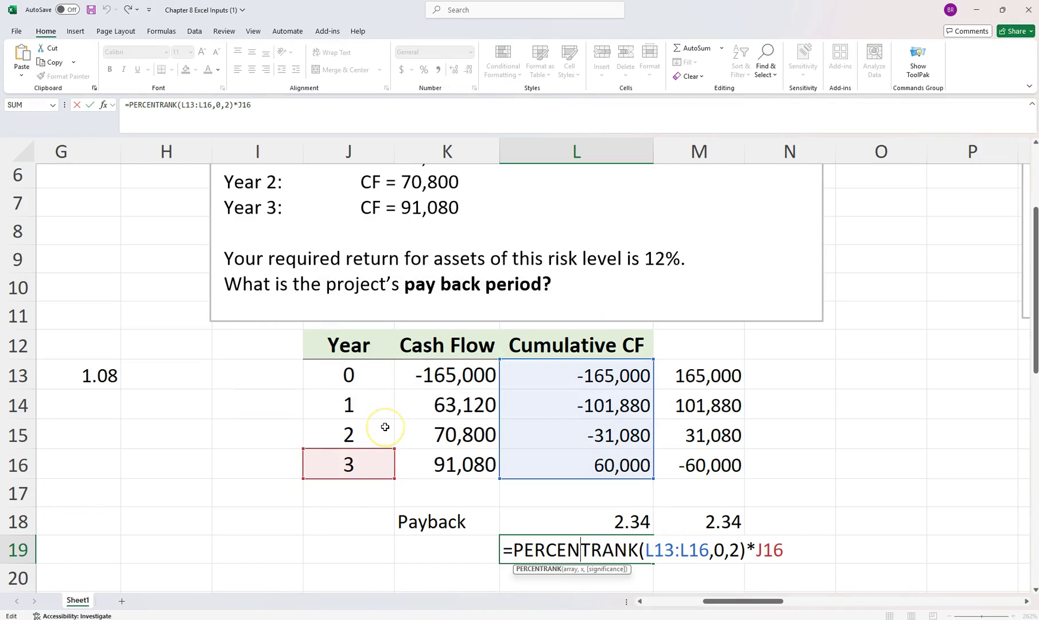
key(Return)
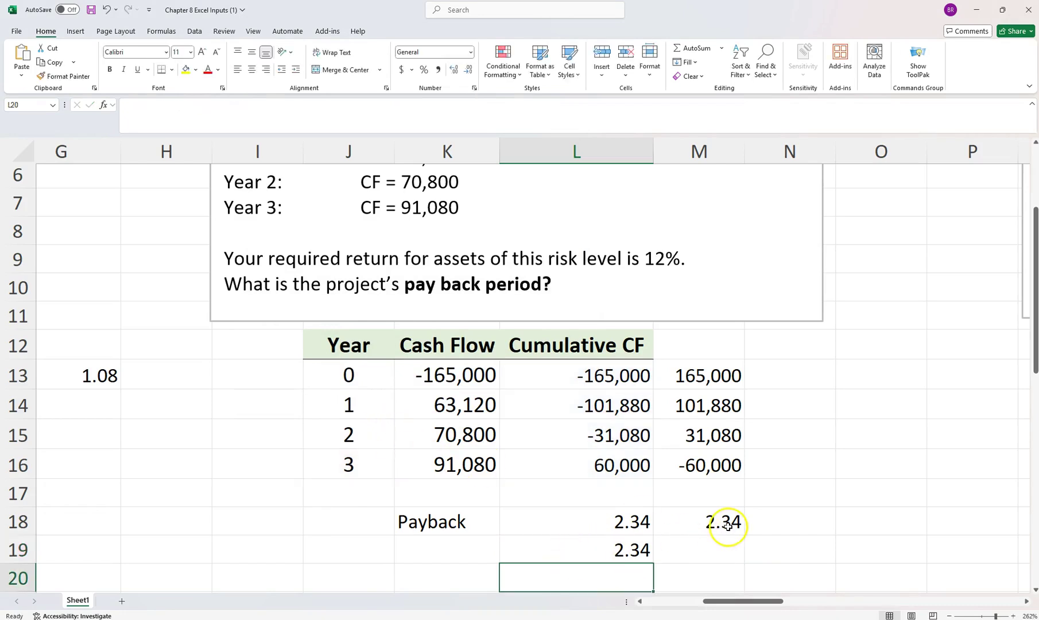
click(613, 544)
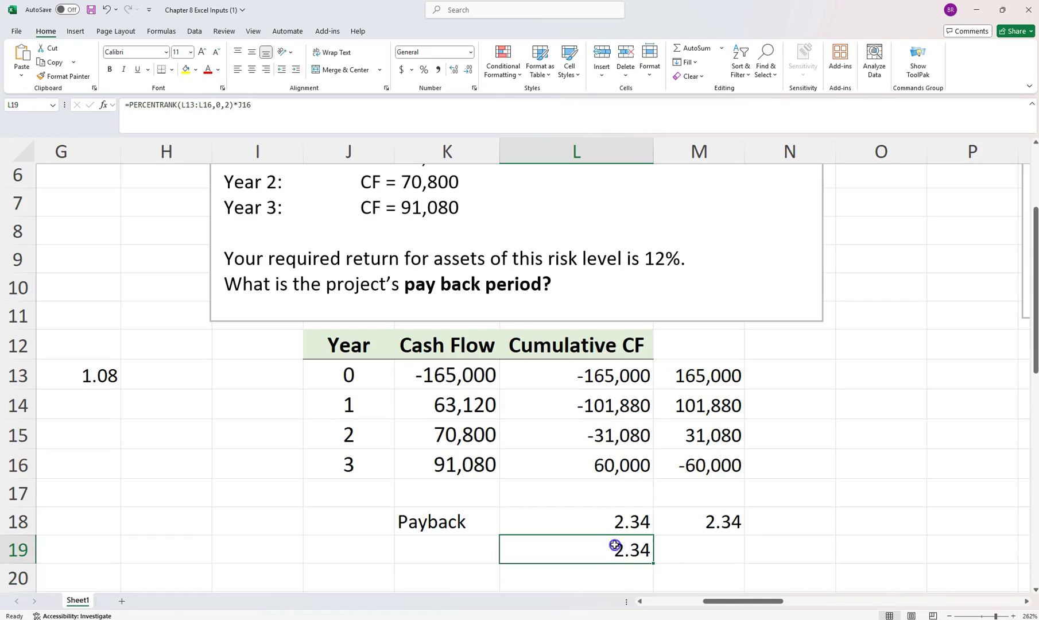
double_click(615, 544)
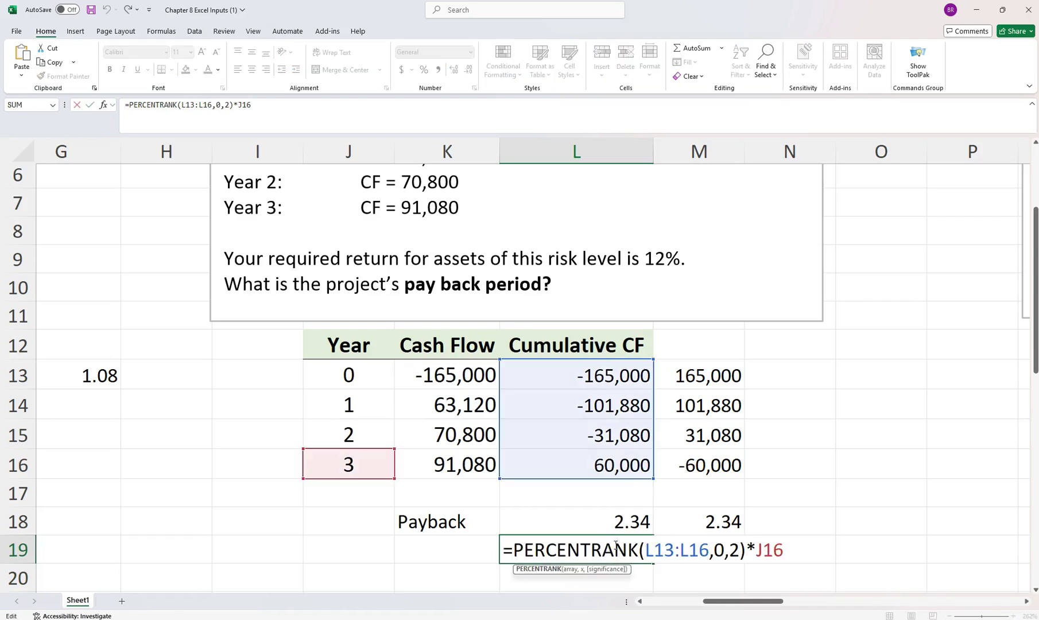
key(Return)
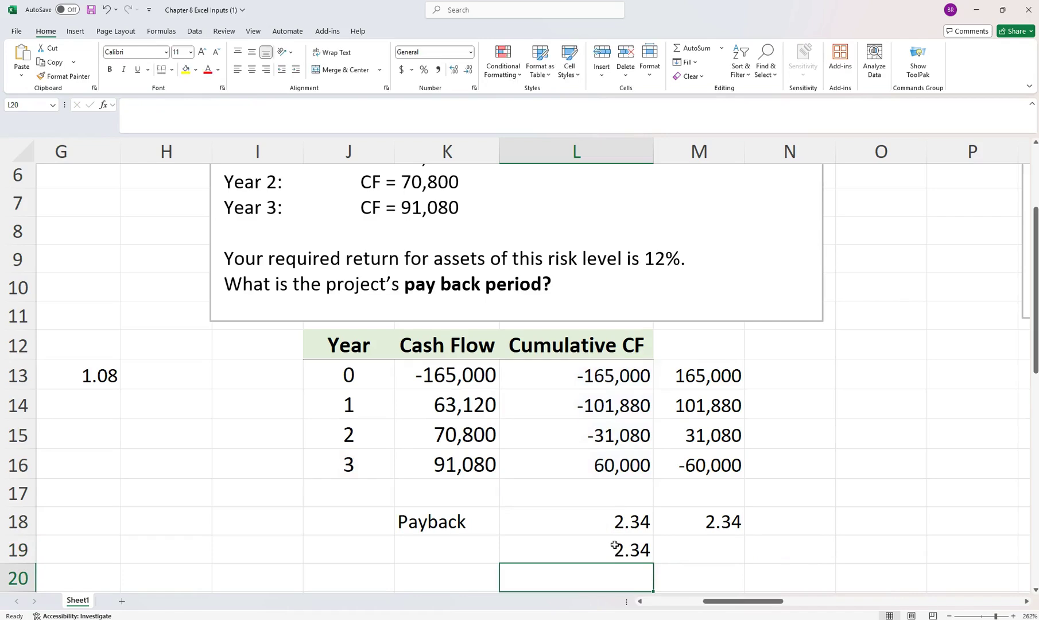
Step: Go to the Internal Rate of Return example and examine the IRR formula in S18
scroll(614, 544, down, 2)
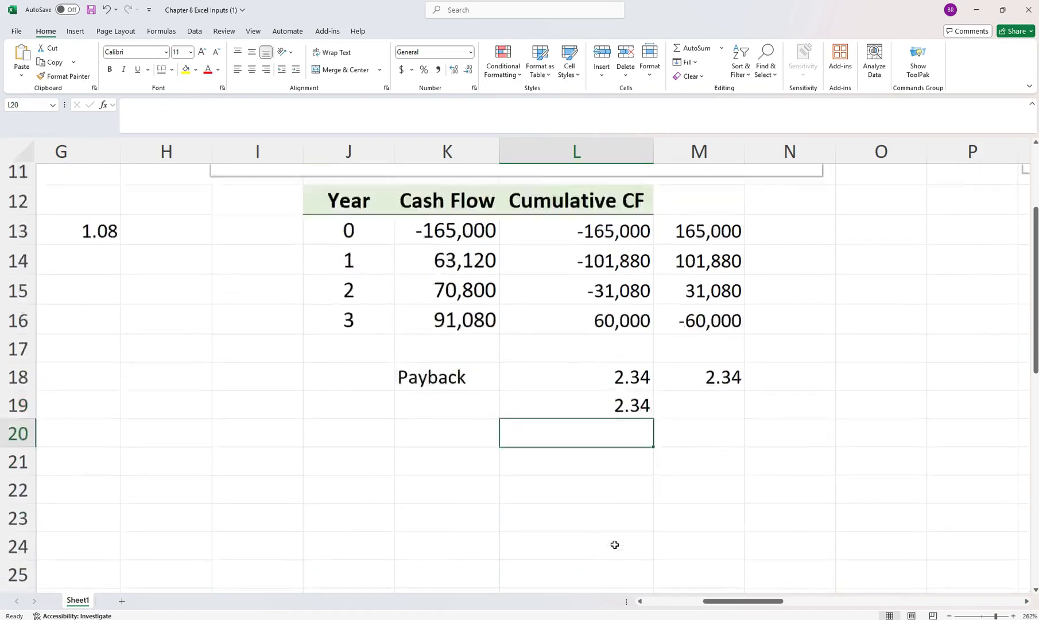
scroll(614, 544, up, 4)
scroll(614, 544, right, 6)
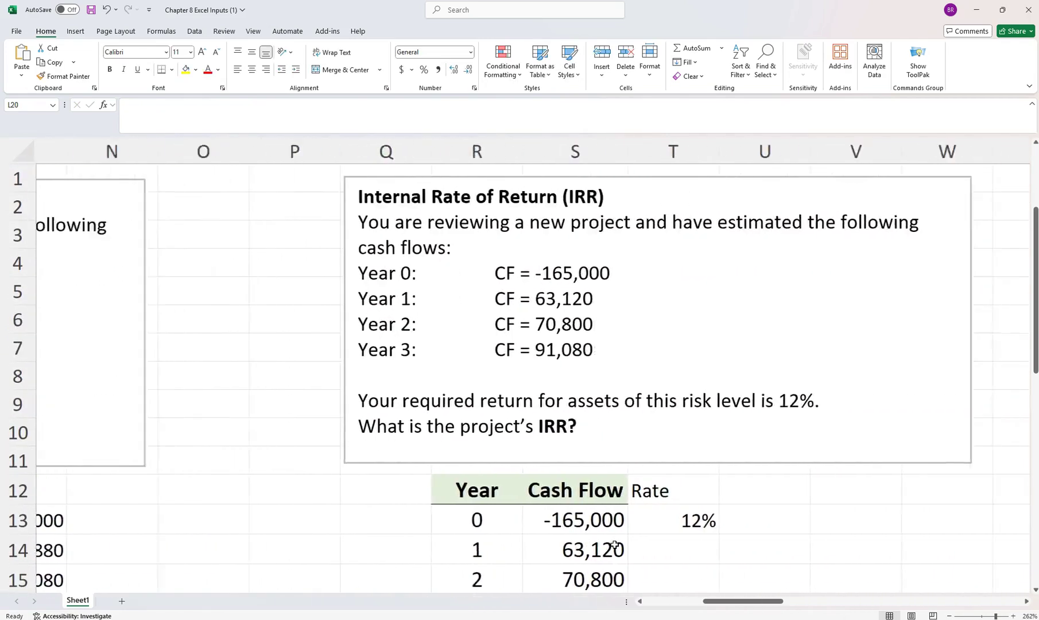
scroll(614, 544, down, 2)
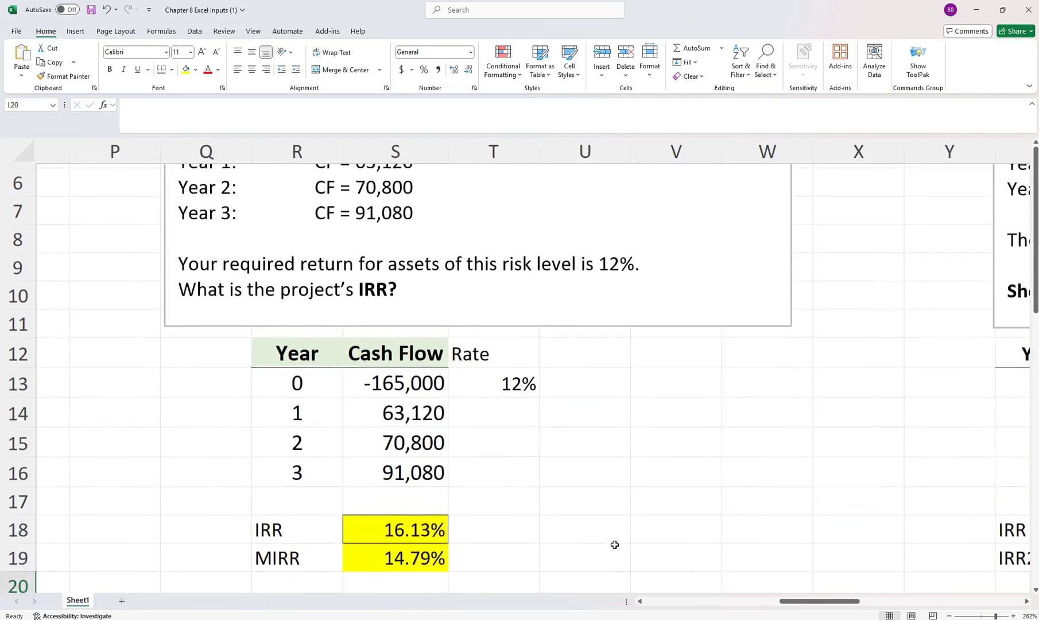
scroll(614, 544, up, 2)
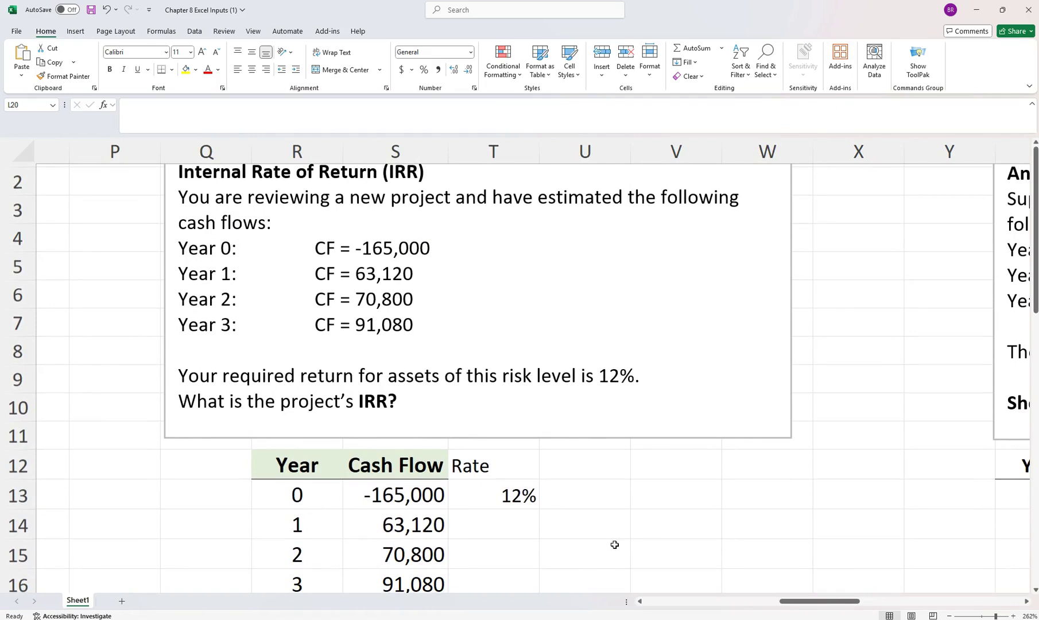
scroll(614, 544, down, 1)
scroll(614, 544, down, 1)
click(409, 461)
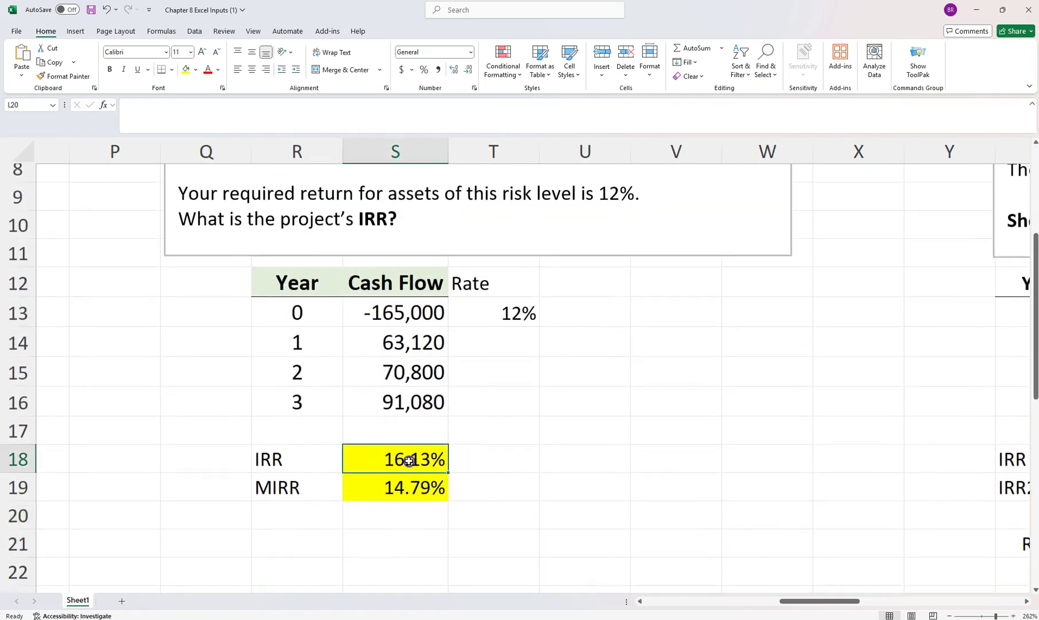
double_click(414, 460)
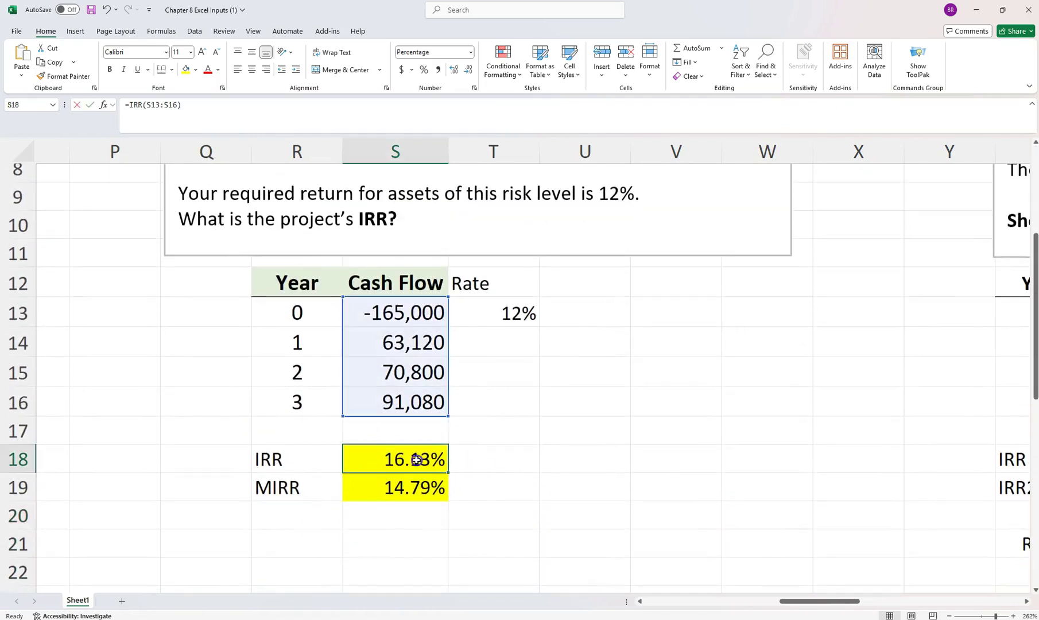
key(Return)
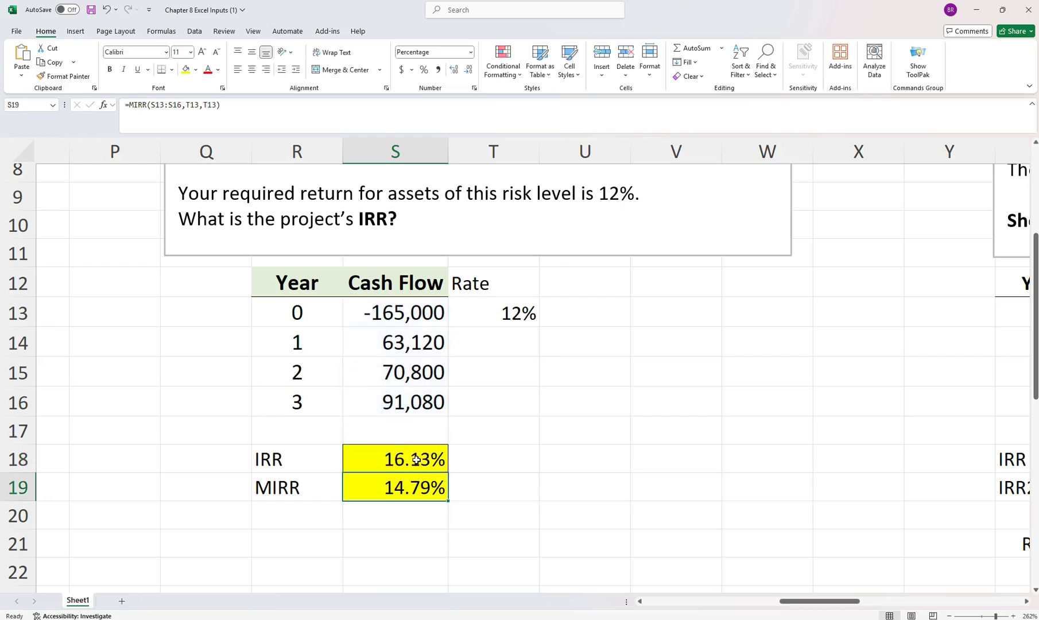
Step: Examine the MIRR formula in S19 and its Values, Finance_rate and Reinvest_rate arguments
double_click(398, 487)
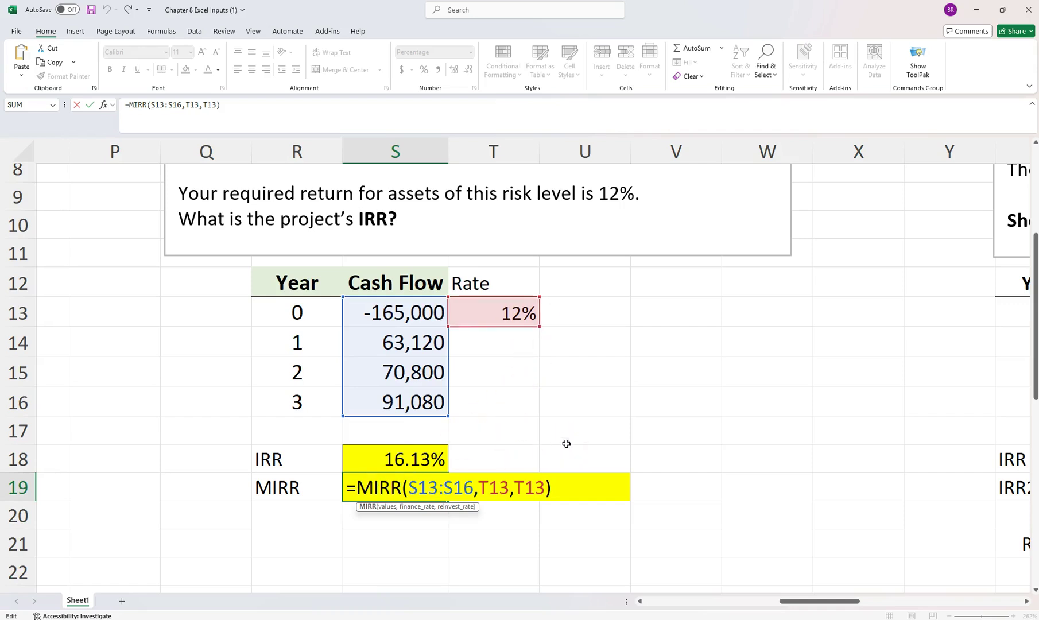
key(Return)
key(Up)
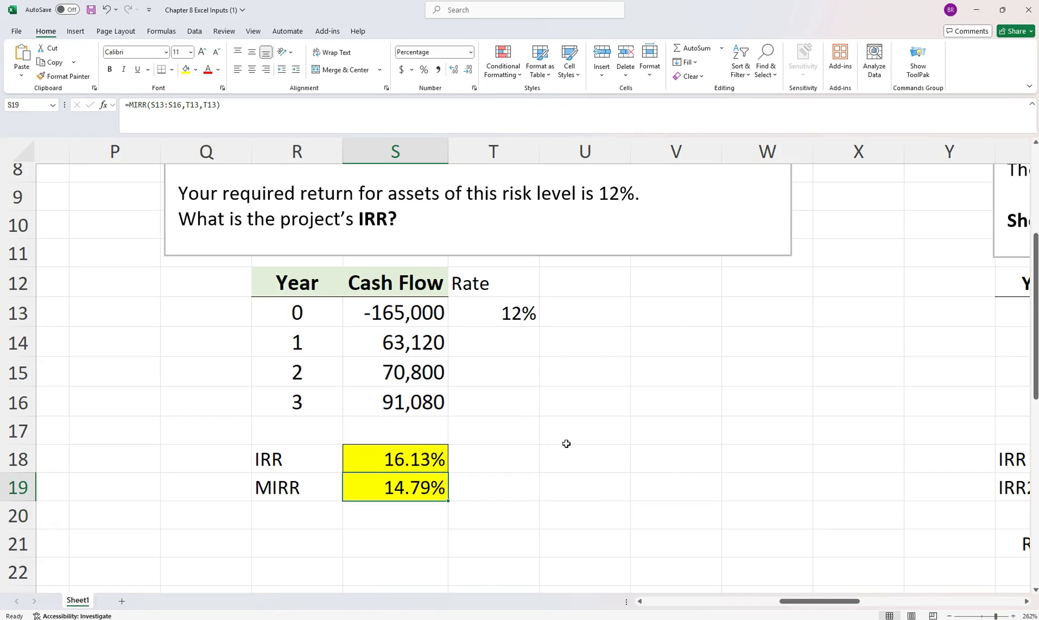
double_click(432, 487)
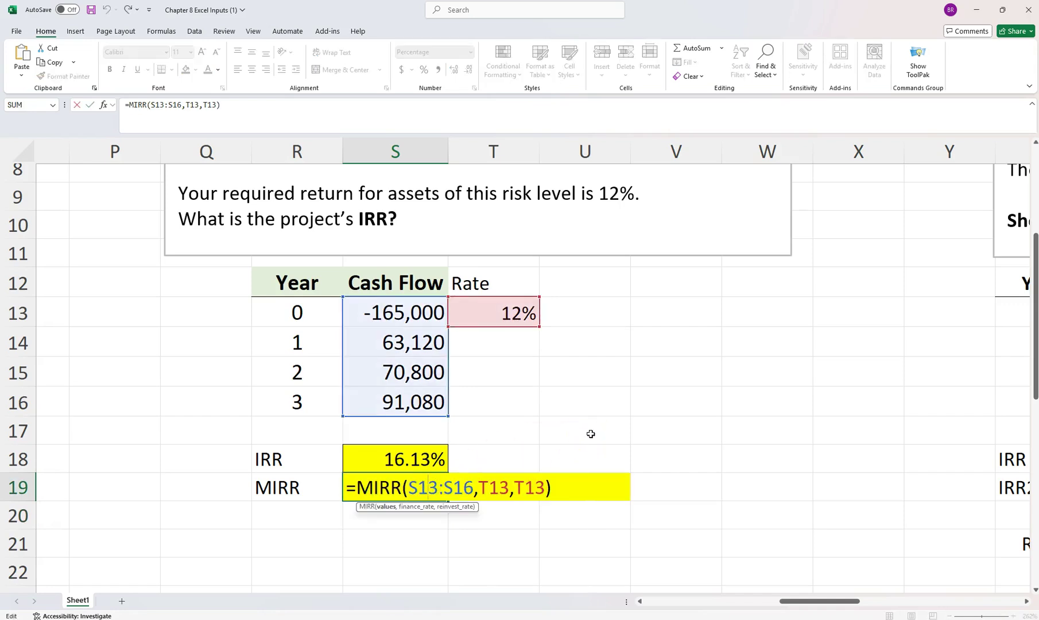
click(104, 105)
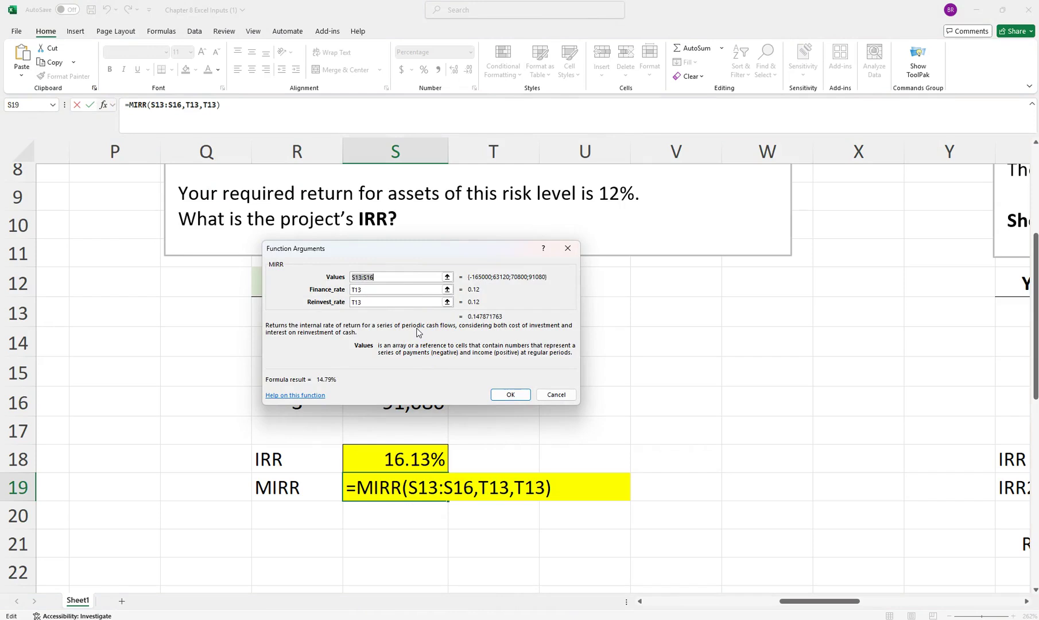
click(387, 291)
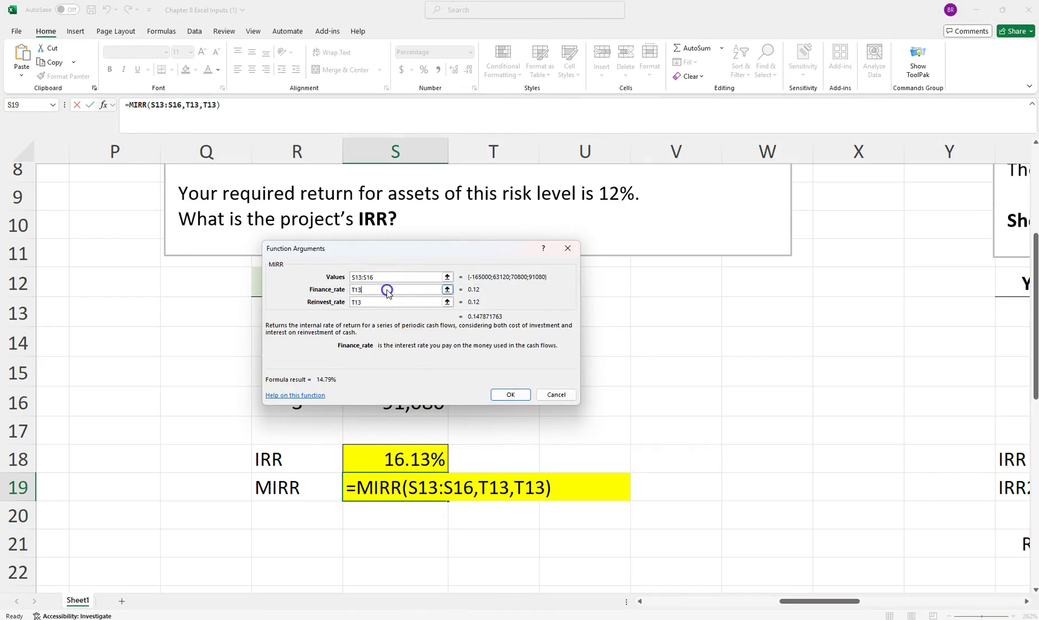
click(378, 302)
click(378, 302)
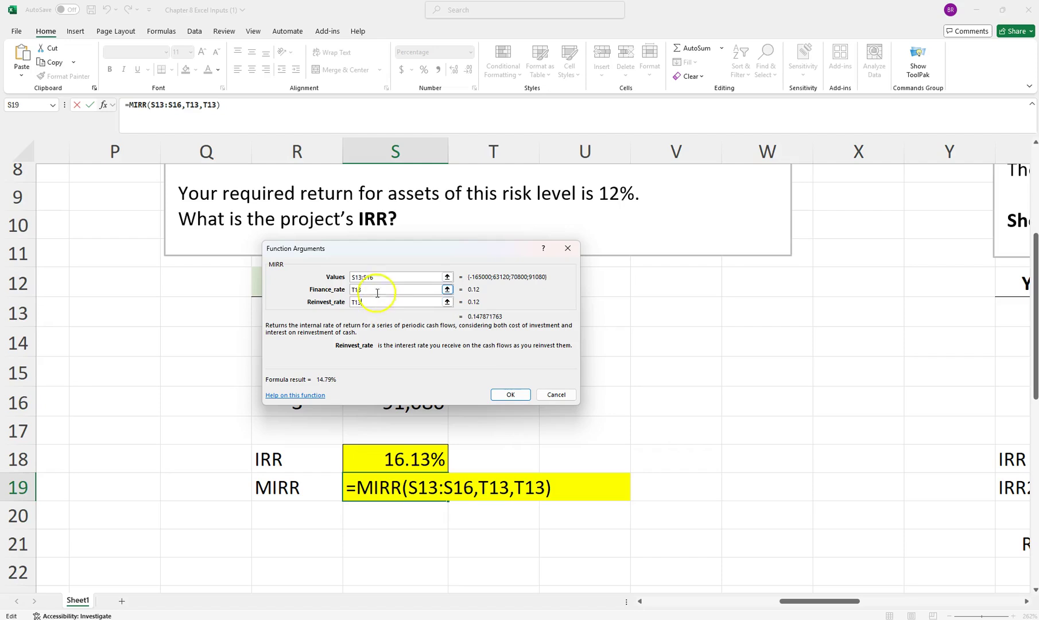
click(375, 289)
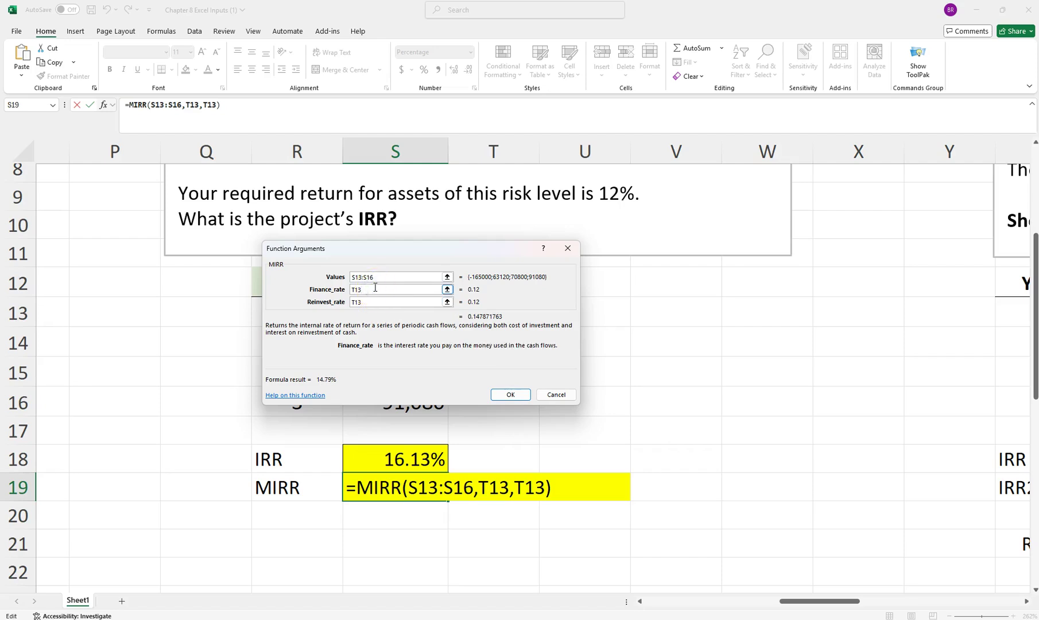
click(372, 302)
click(509, 396)
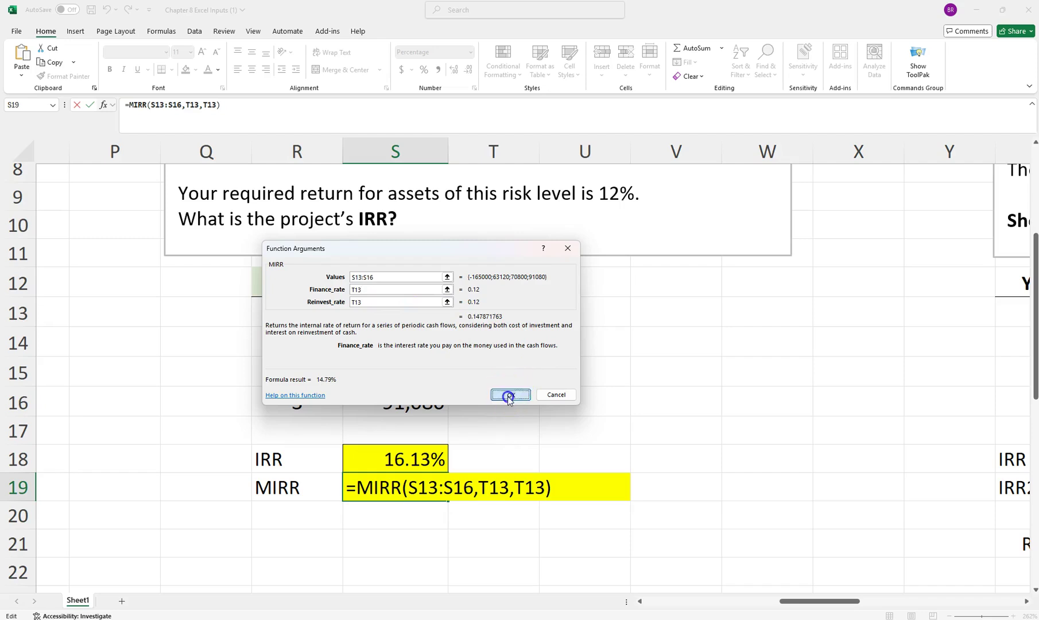
Step: Go to the Another Example section and add a guess of -99% to the IRR formula in AA18
scroll(507, 395, down, 2)
scroll(508, 395, up, 4)
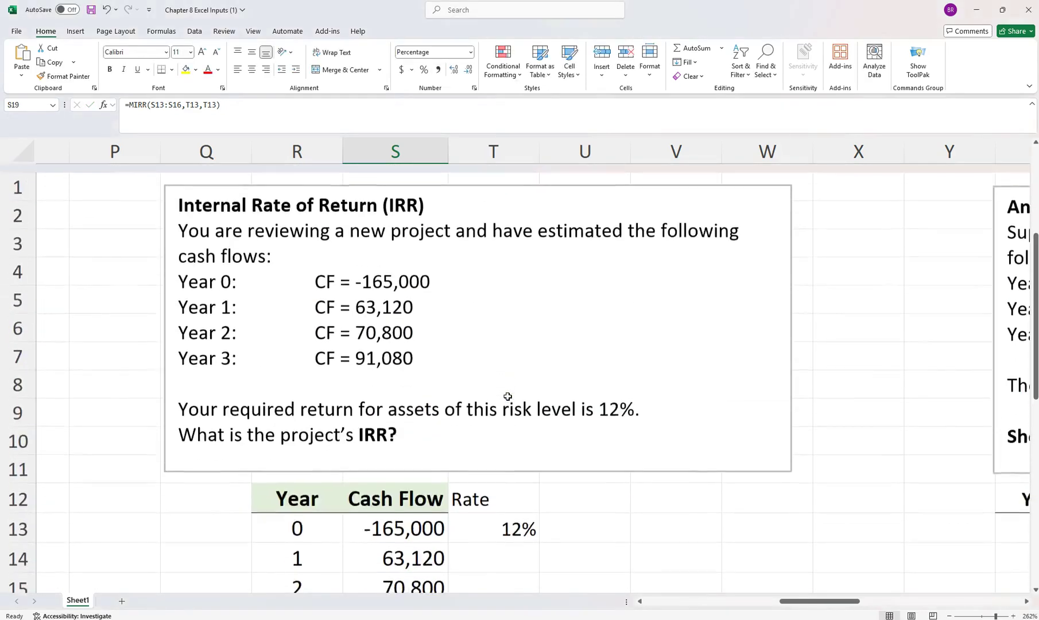
scroll(508, 395, right, 5)
scroll(507, 396, right, 3)
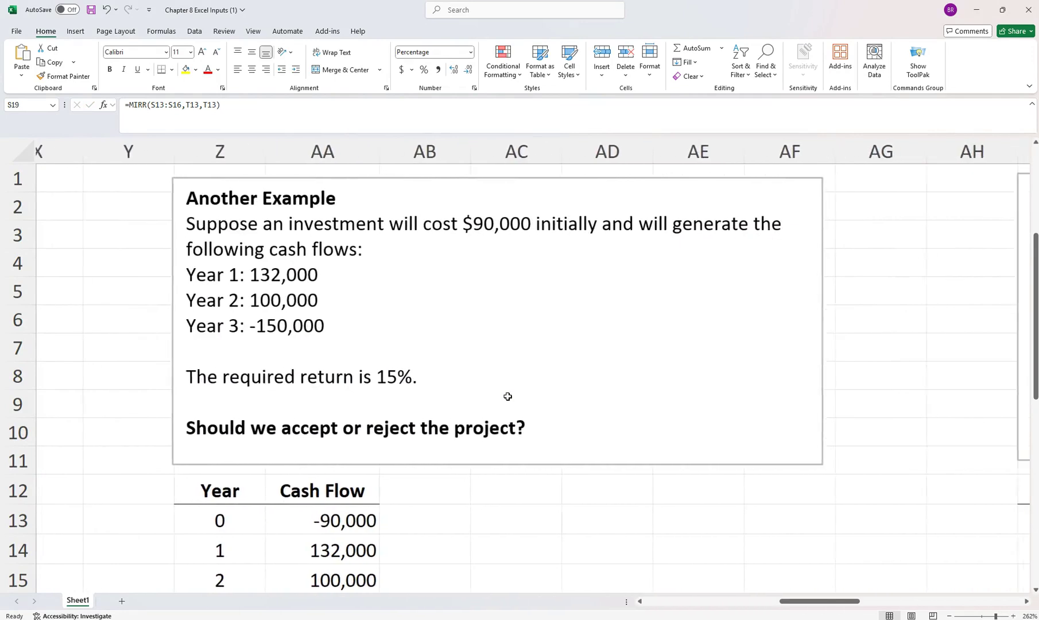
scroll(507, 396, down, 3)
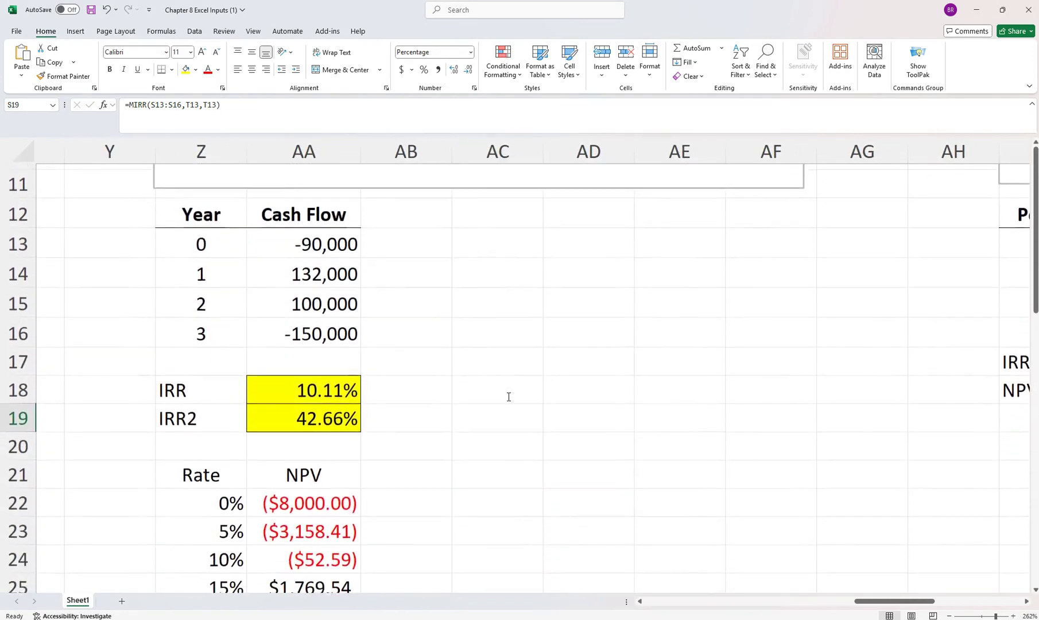
scroll(508, 396, up, 1)
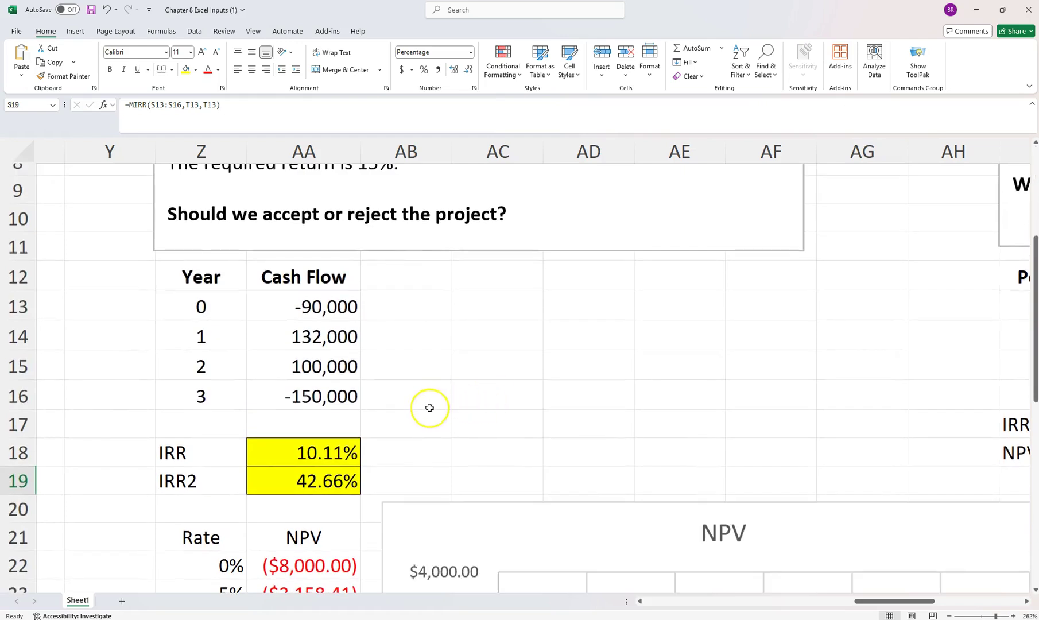
click(319, 450)
double_click(320, 450)
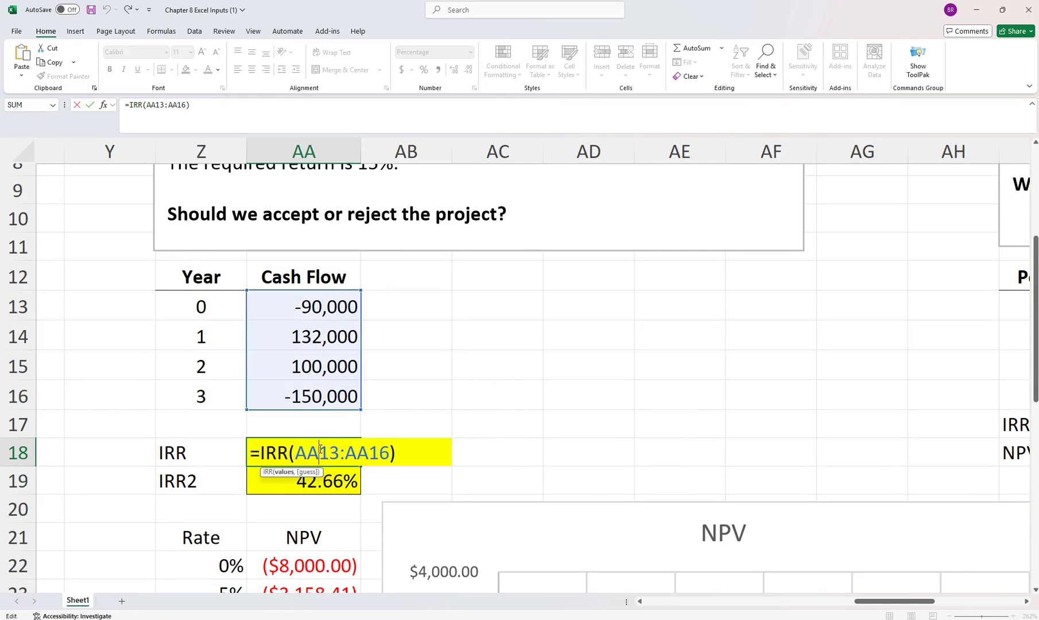
click(388, 456)
text(,-99%)
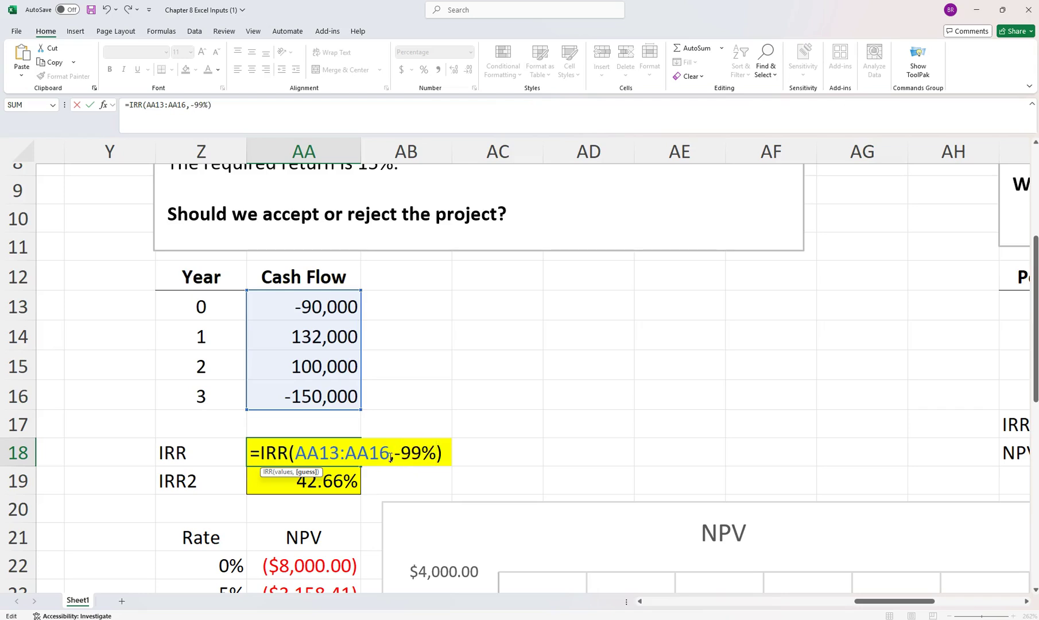
key(Return)
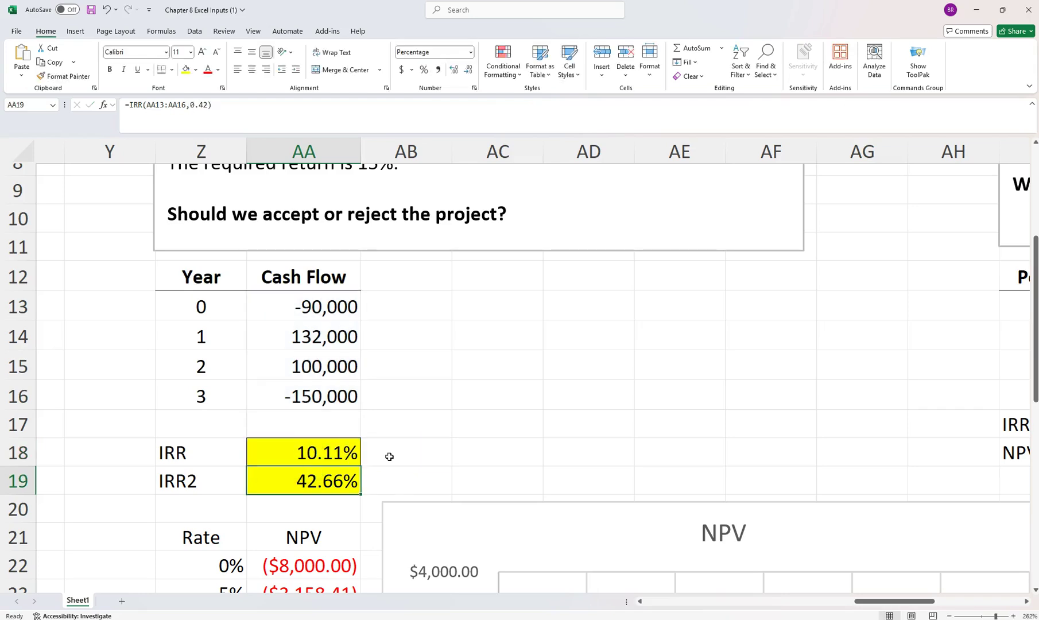
Step: Set the guess argument of the IRR2 formula in AA19 to 99% and review the edited formula
double_click(339, 479)
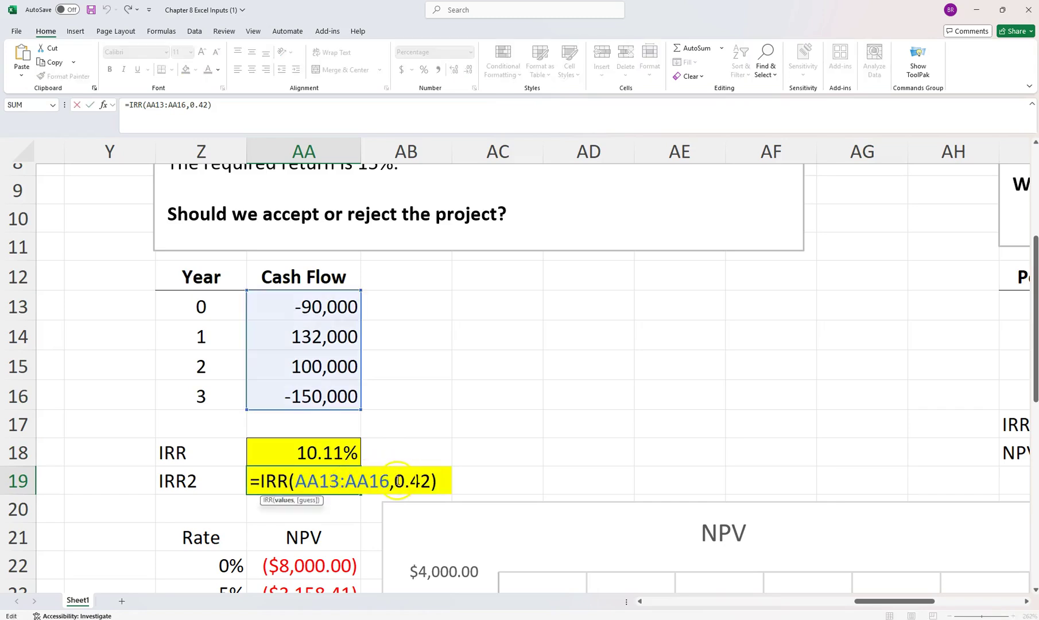
drag(395, 480, 428, 482)
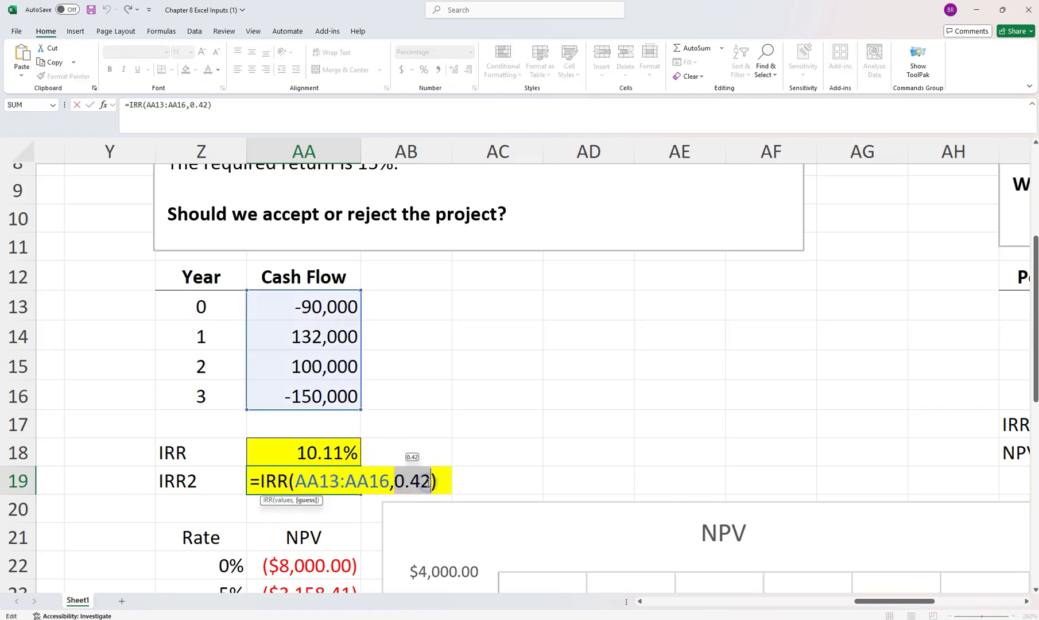
text(99%)
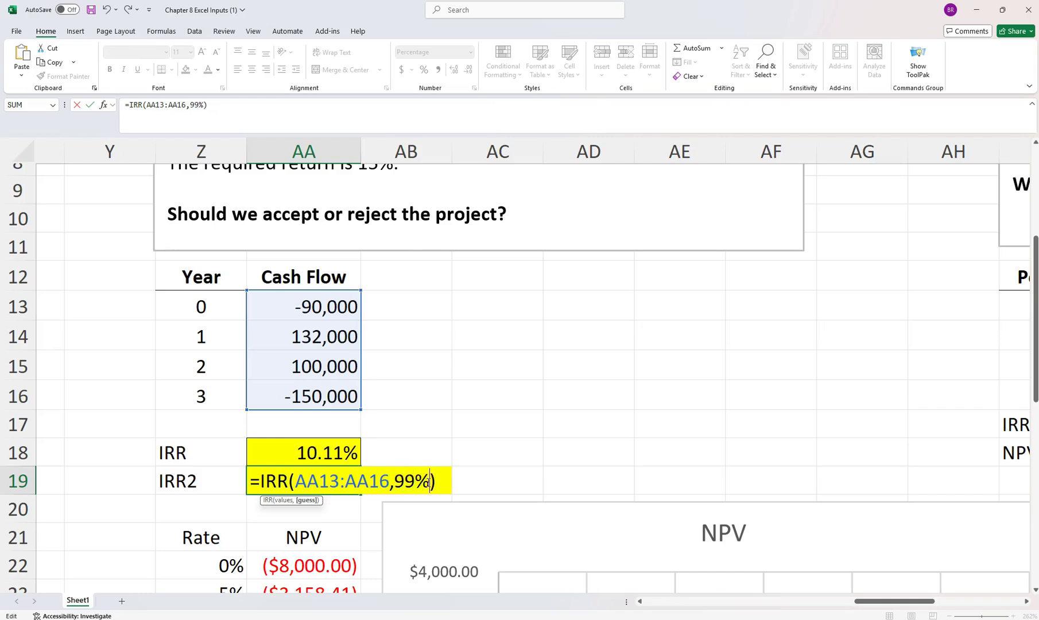
key(Return)
key(Up)
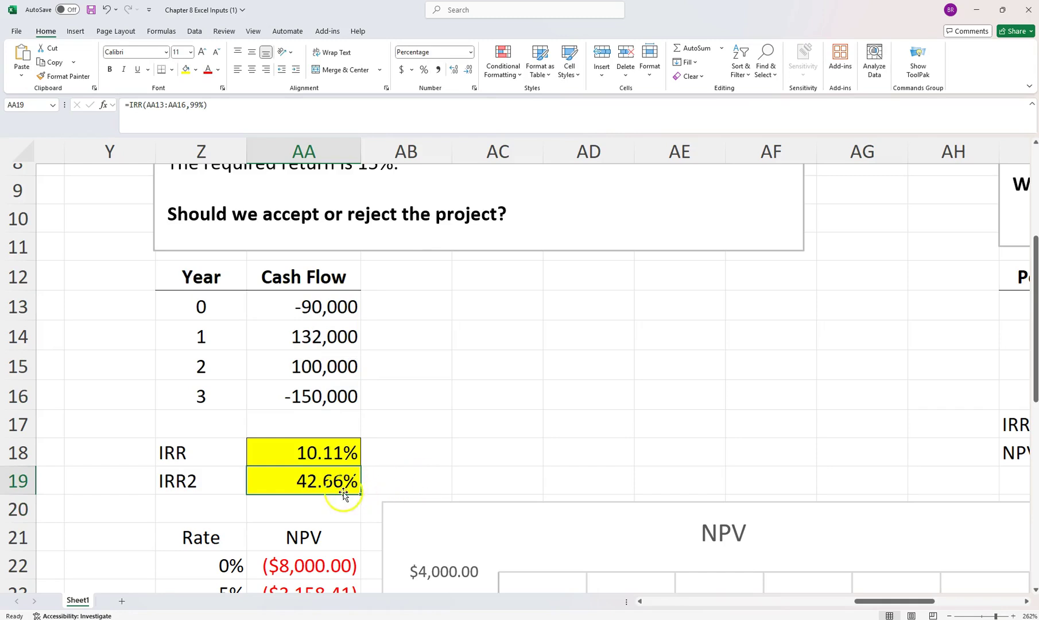
double_click(323, 483)
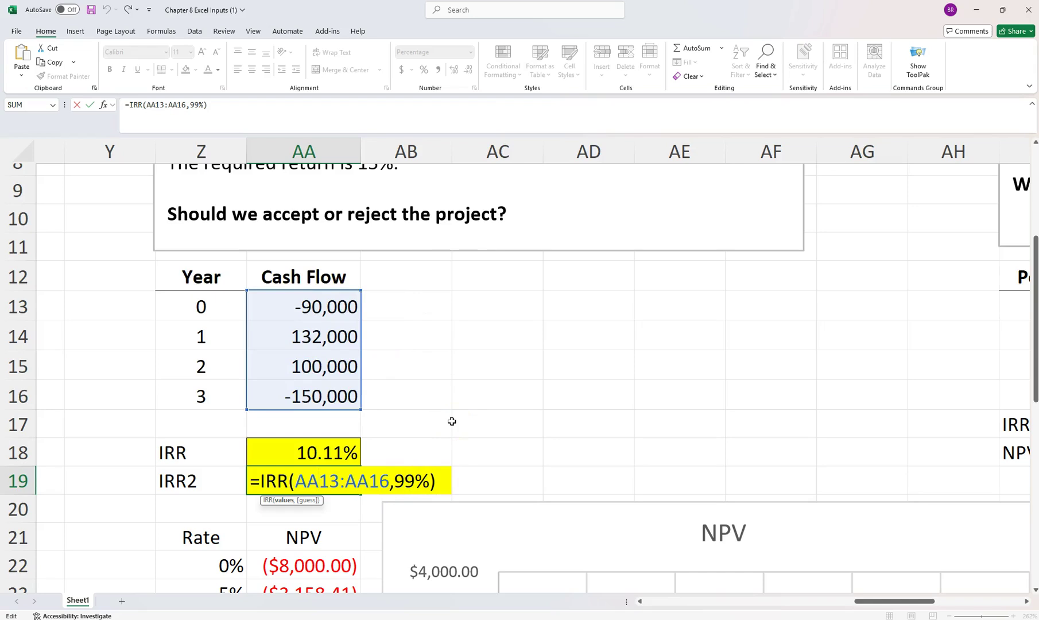
key(Return)
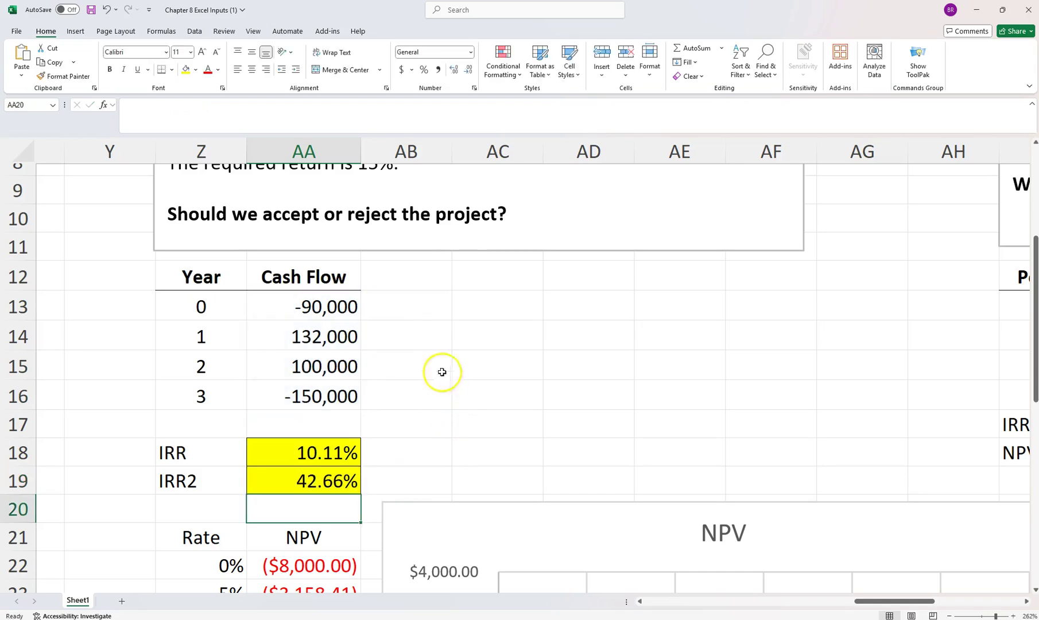
Step: Number the cash-flow sign changes with 1 in AB14 and 2 in AB16, and clear both marks
click(411, 307)
key(Return)
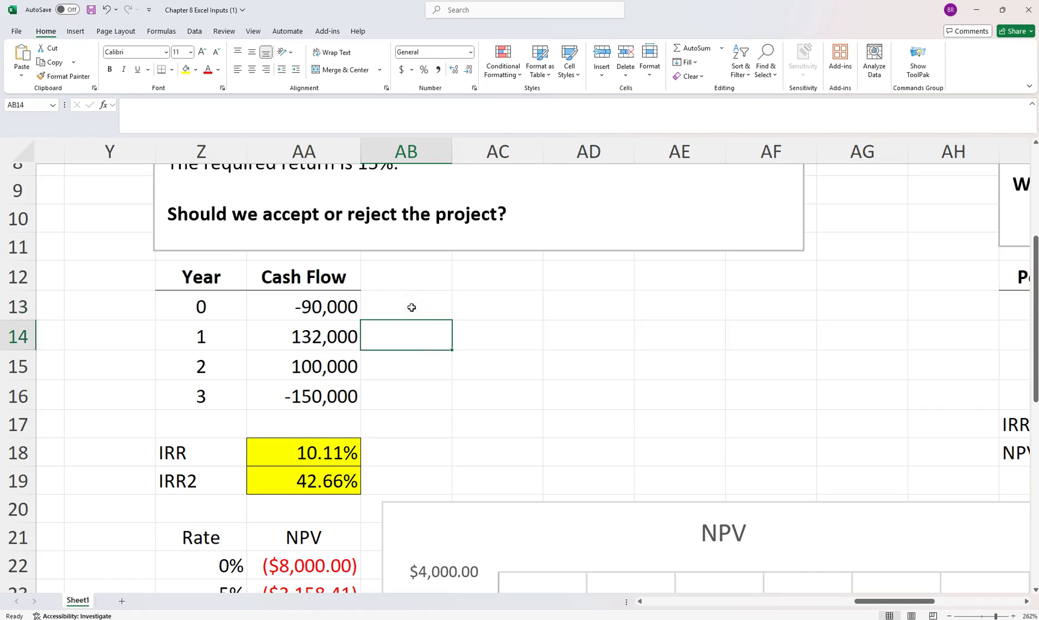
text(1)
key(Return)
key(Return)
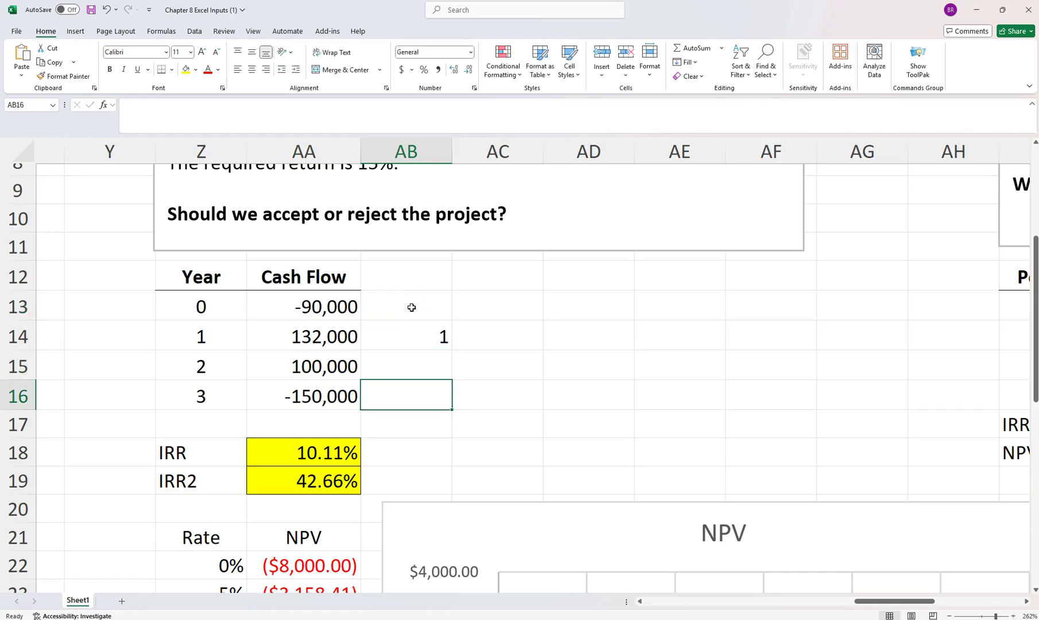
text(2)
key(Return)
key(Up)
key(shift+Up)
key(shift+Up)
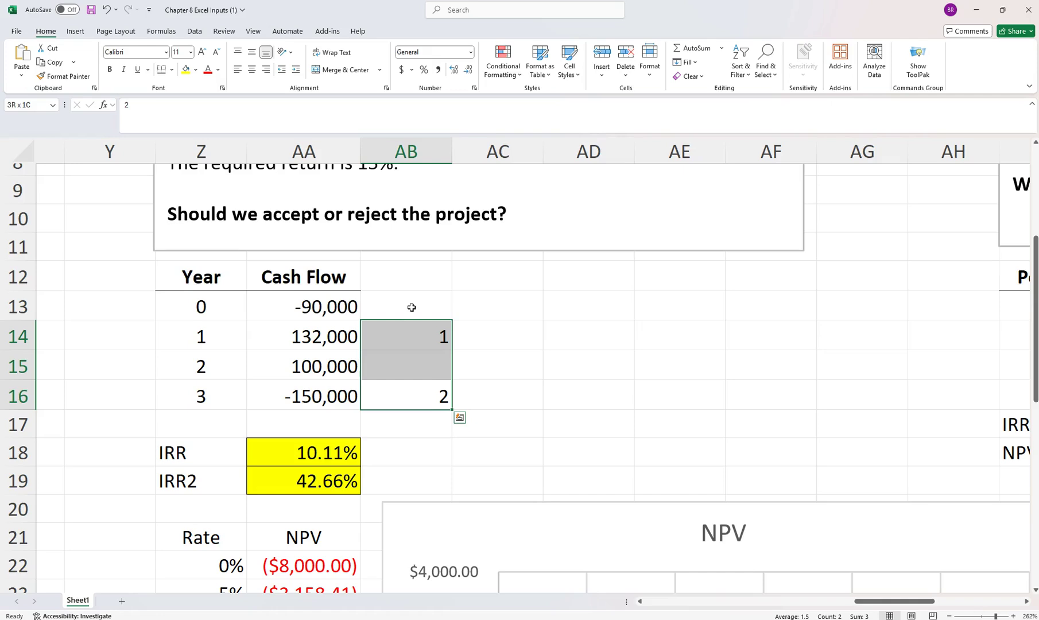
key(Delete)
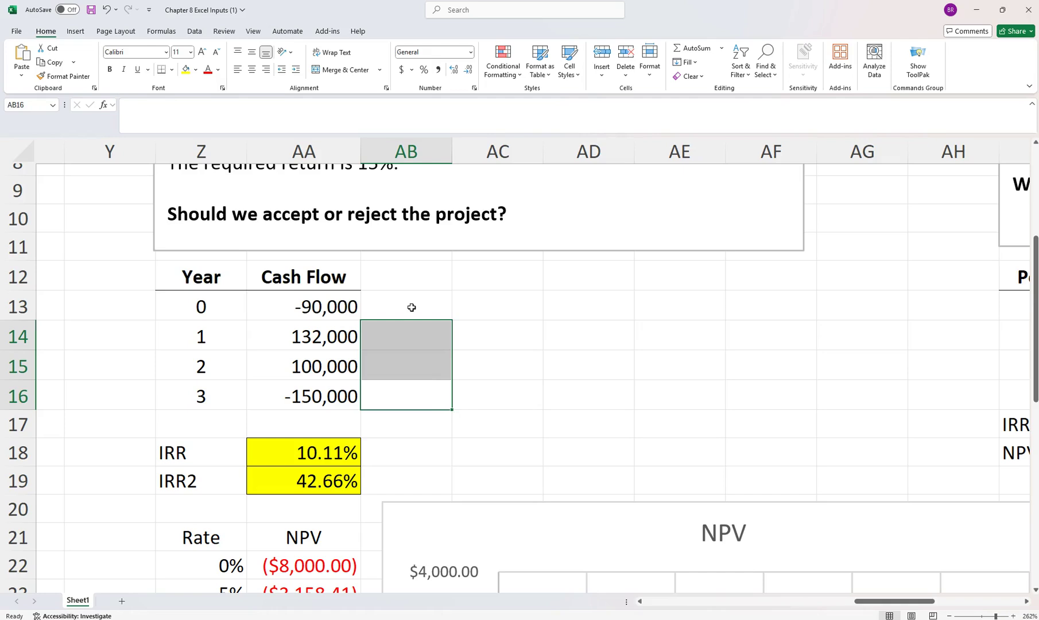
key(Down)
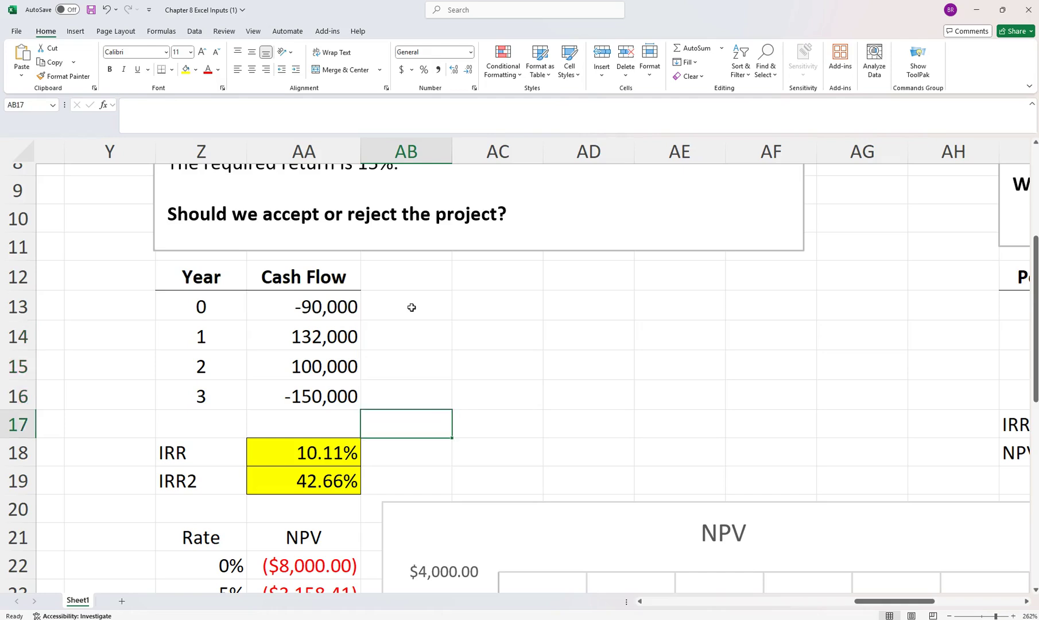
Step: Go to the Rate and NPV table and examine the NPV formula in AA22 with its rate and cash flow references
key(Down)
key(Down)
key(Down)
key(Down)
key(Down)
key(Down)
key(Down)
key(Down)
key(Down)
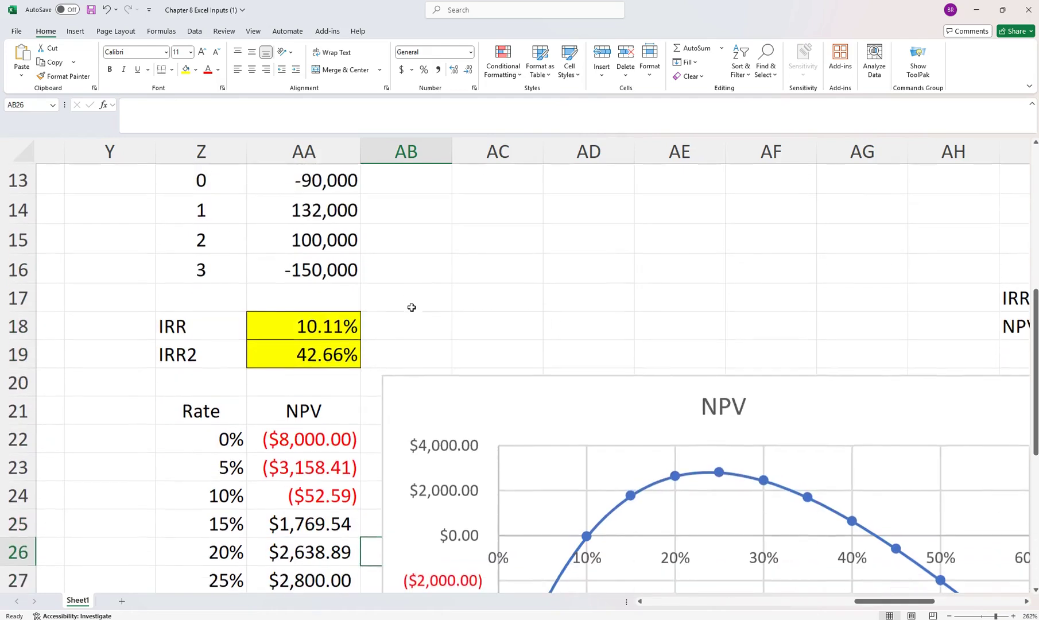
key(Up)
key(Up)
key(Up)
key(Up)
key(Left)
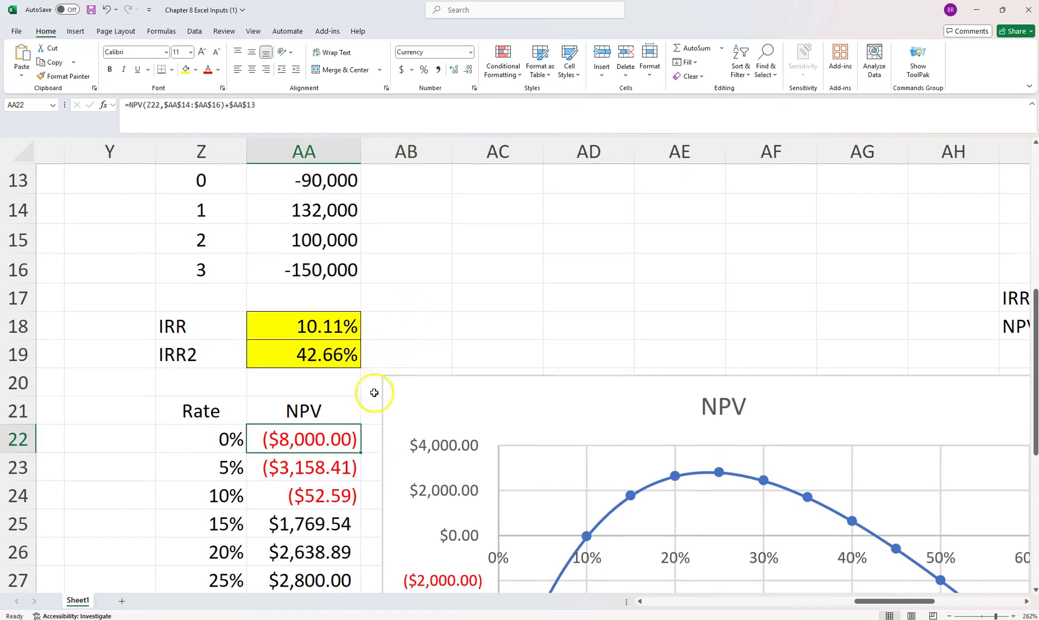
drag(344, 354, 275, 332)
click(281, 331)
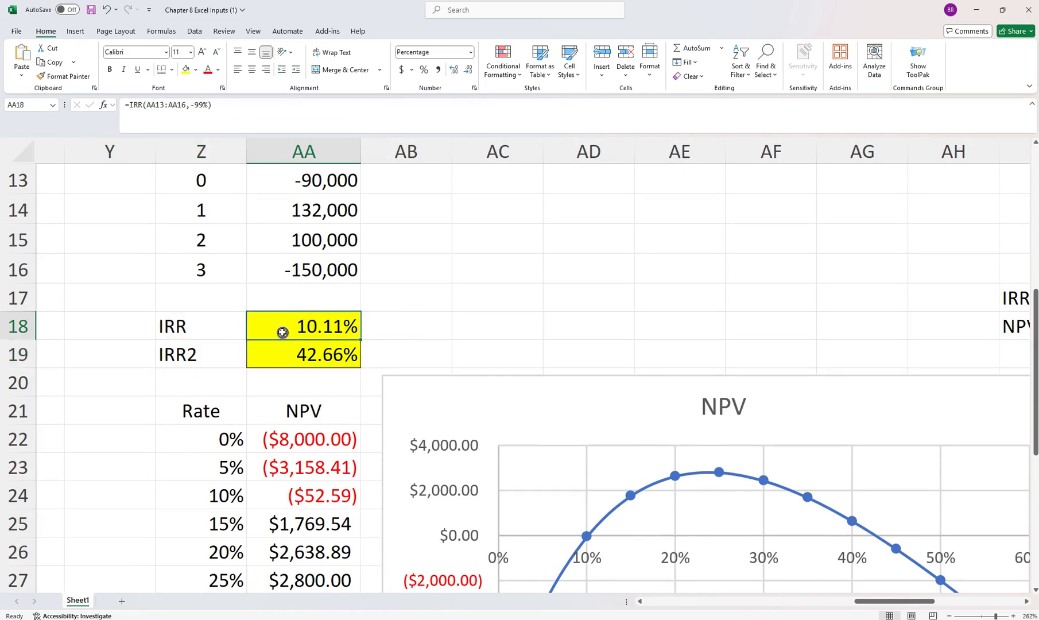
double_click(322, 439)
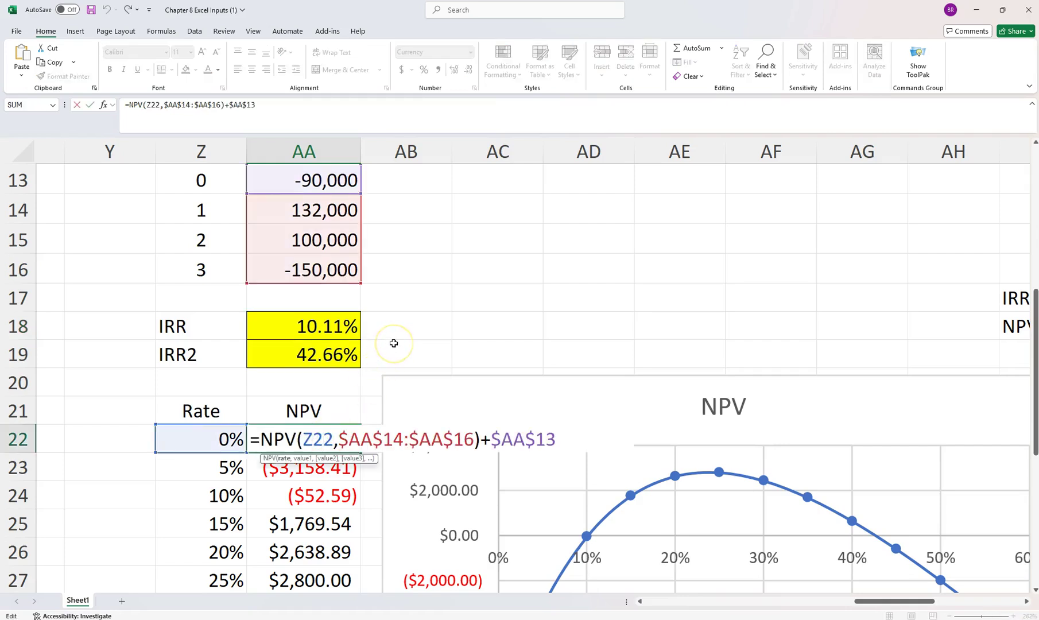
scroll(394, 343, up, 2)
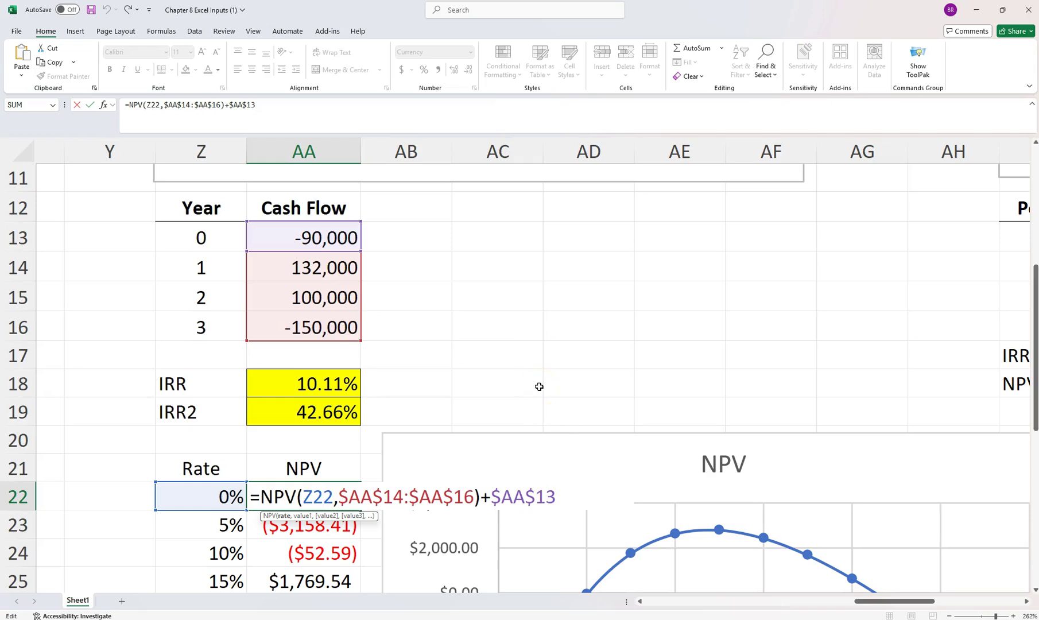
Step: Fill the NPV formula in AA22 down the remaining rows of the rate table
key(Return)
click(358, 503)
drag(358, 503, 358, 505)
double_click(359, 510)
click(351, 494)
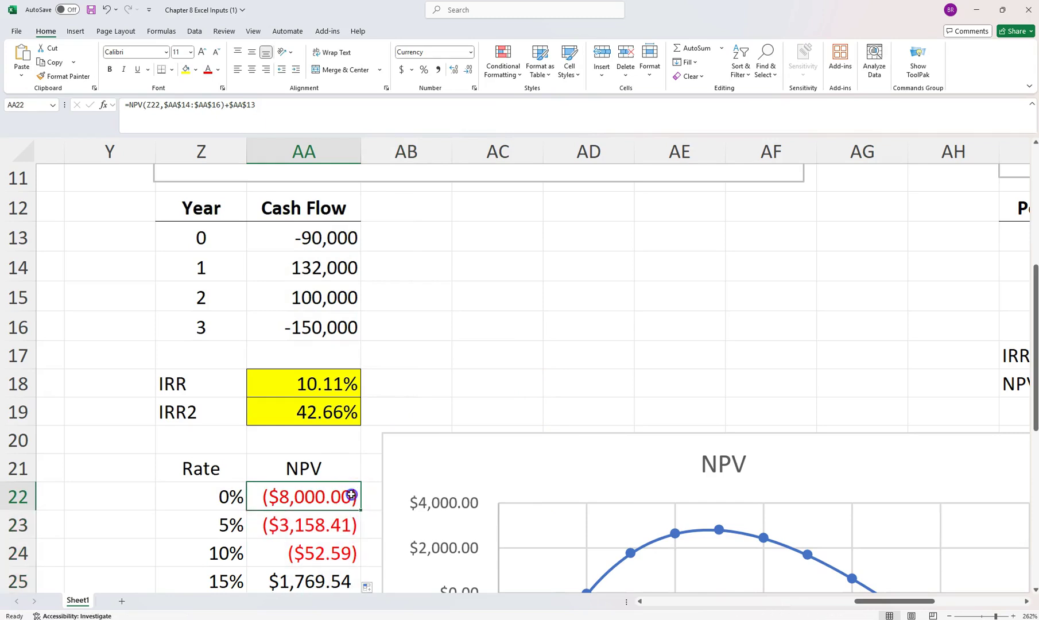
Step: Replace the existing NPV chart with a recommended Scatter chart of the Rate and NPV data in Z21:AA33, placed beside the table
click(408, 451)
key(Delete)
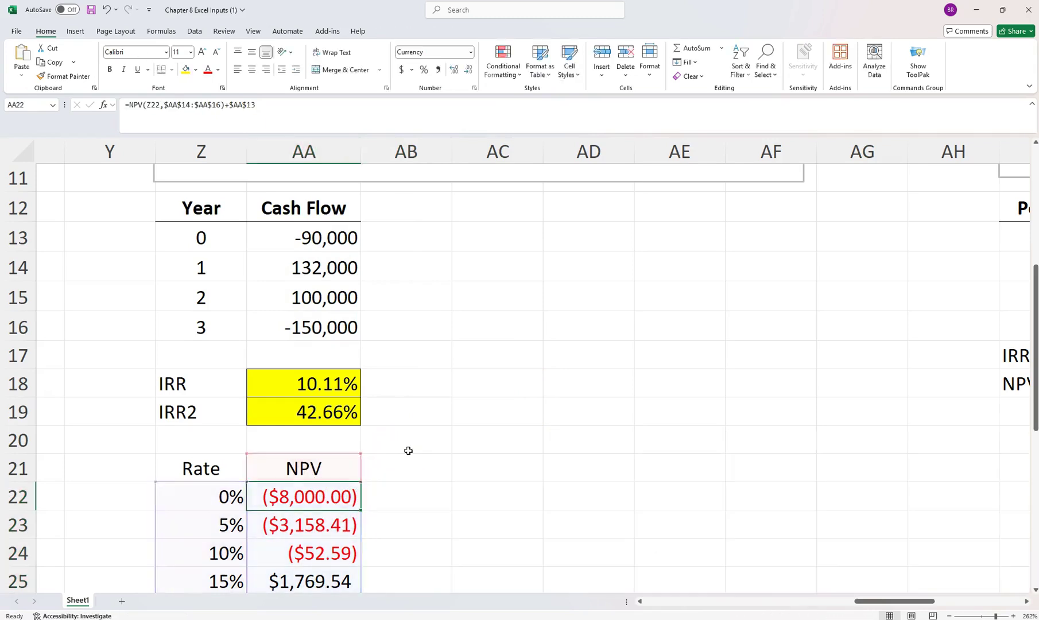
click(227, 467)
drag(228, 467, 301, 525)
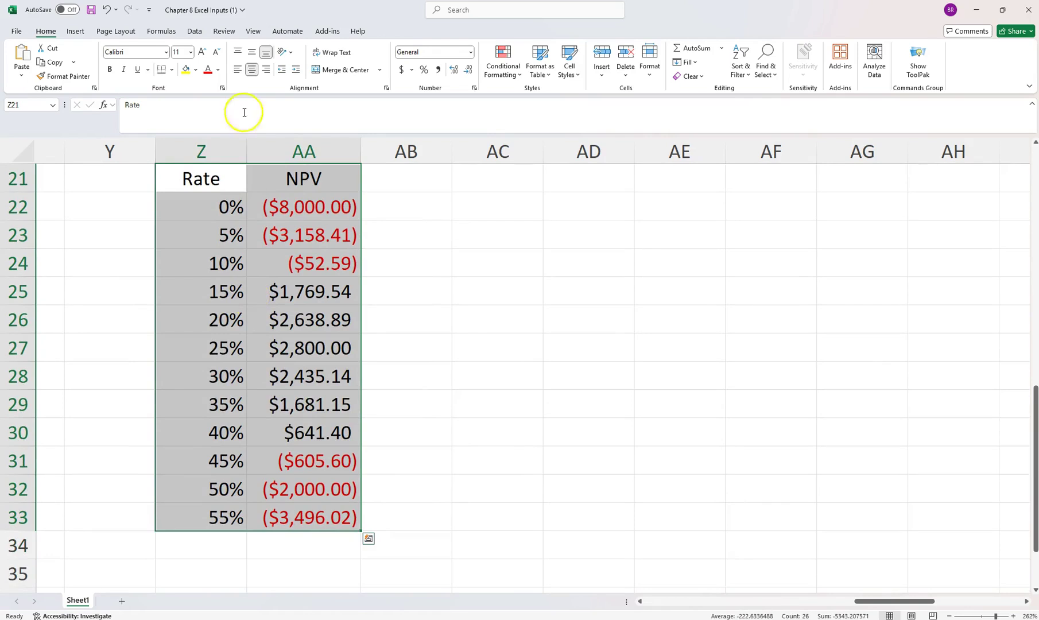
click(67, 34)
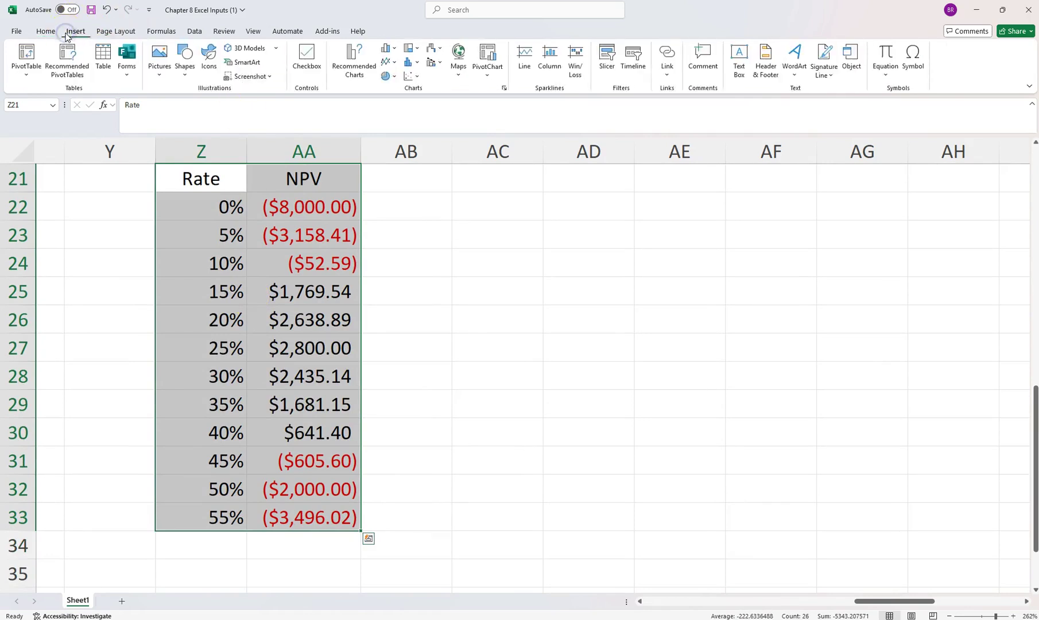
click(355, 54)
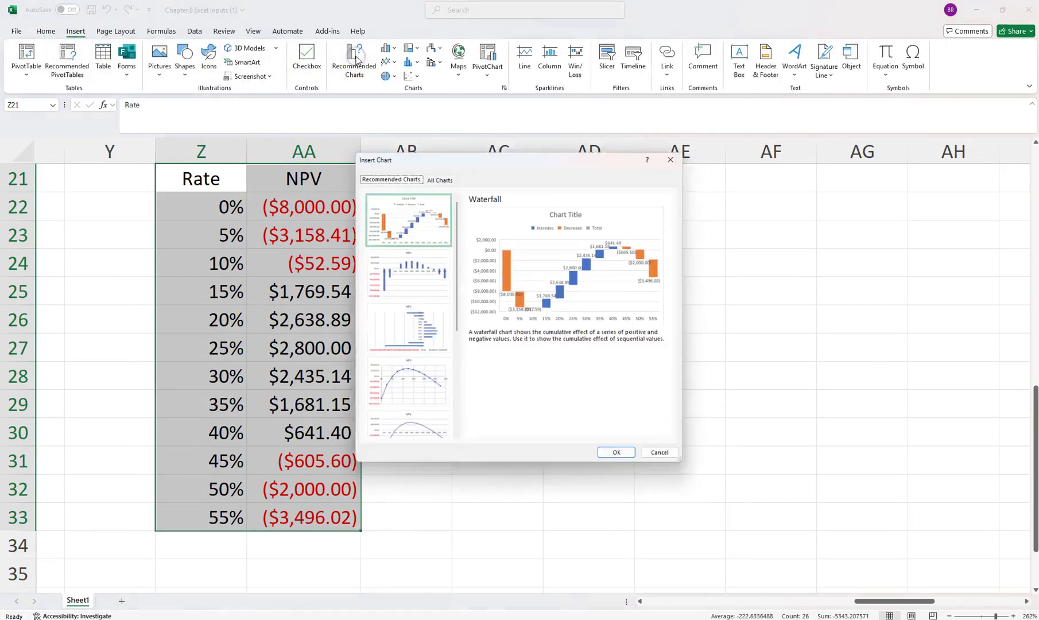
click(404, 402)
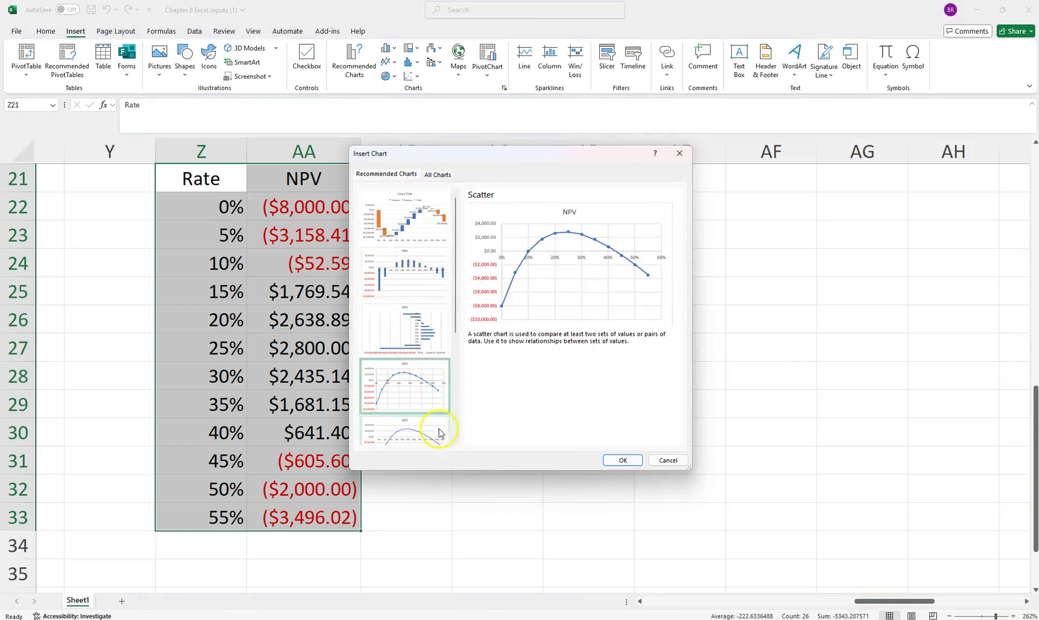
click(409, 428)
click(413, 403)
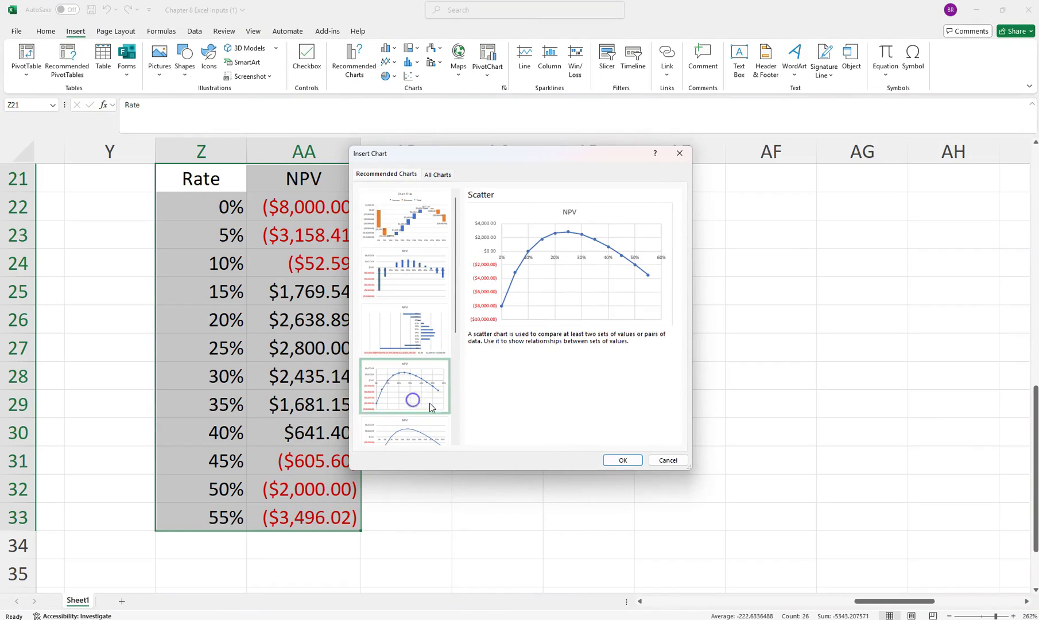
click(621, 460)
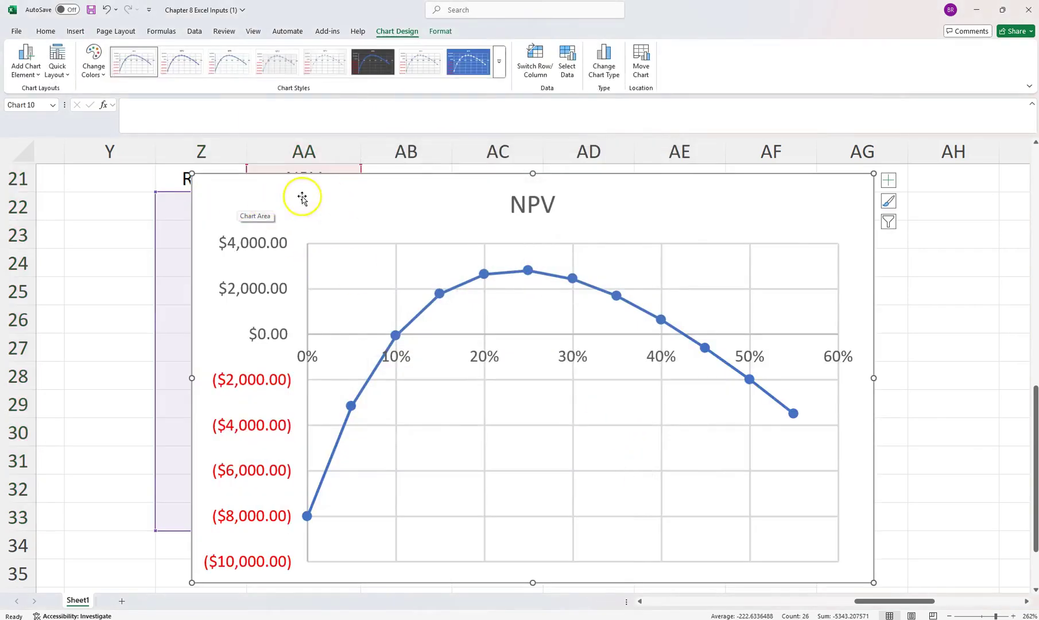
drag(227, 192, 410, 198)
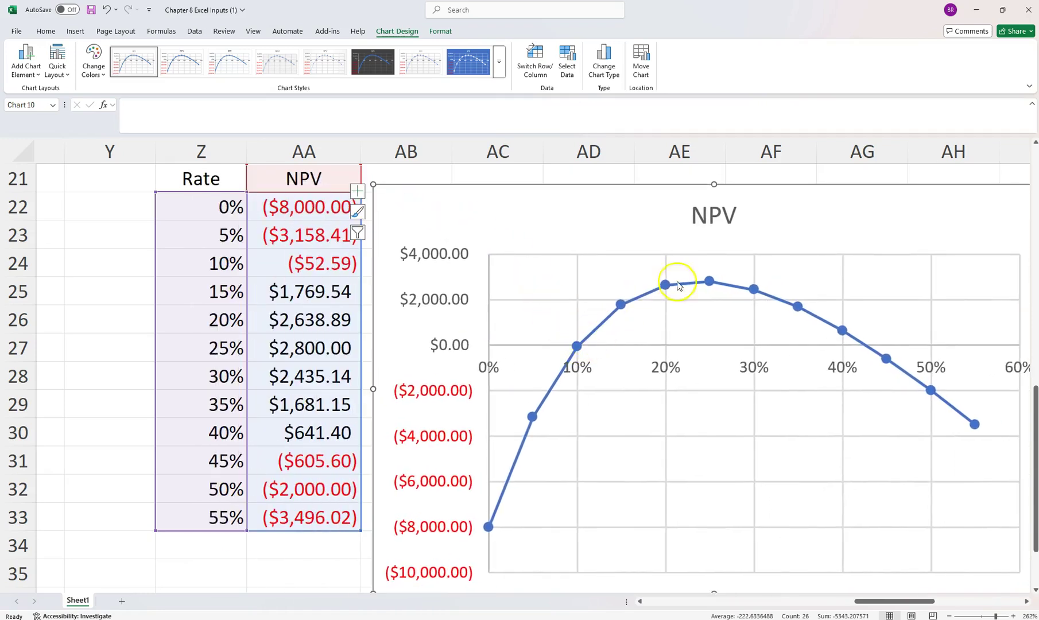
Step: Compare the IRR and IRR2 results in AA18:AA19 with the points where the NPV curve crosses zero
scroll(861, 336, up, 1)
scroll(862, 337, up, 2)
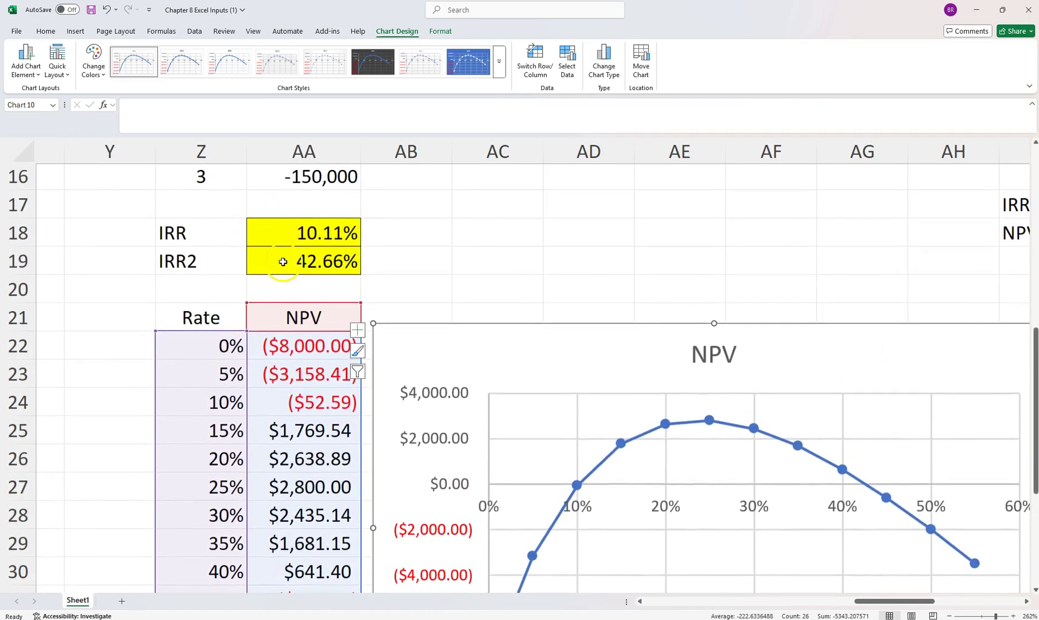
drag(280, 261, 211, 225)
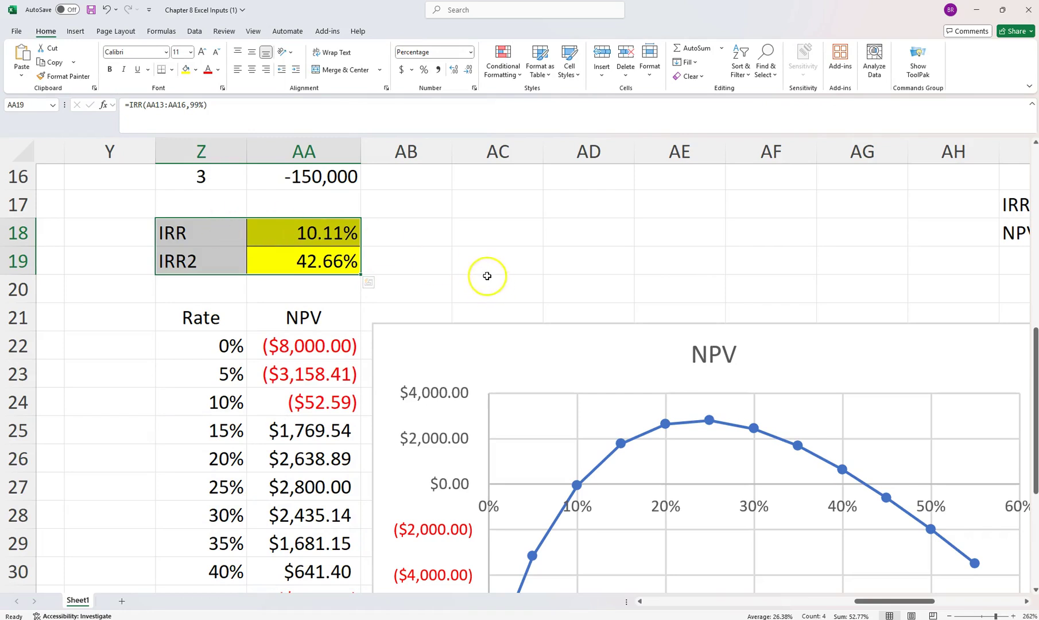
drag(322, 235, 322, 262)
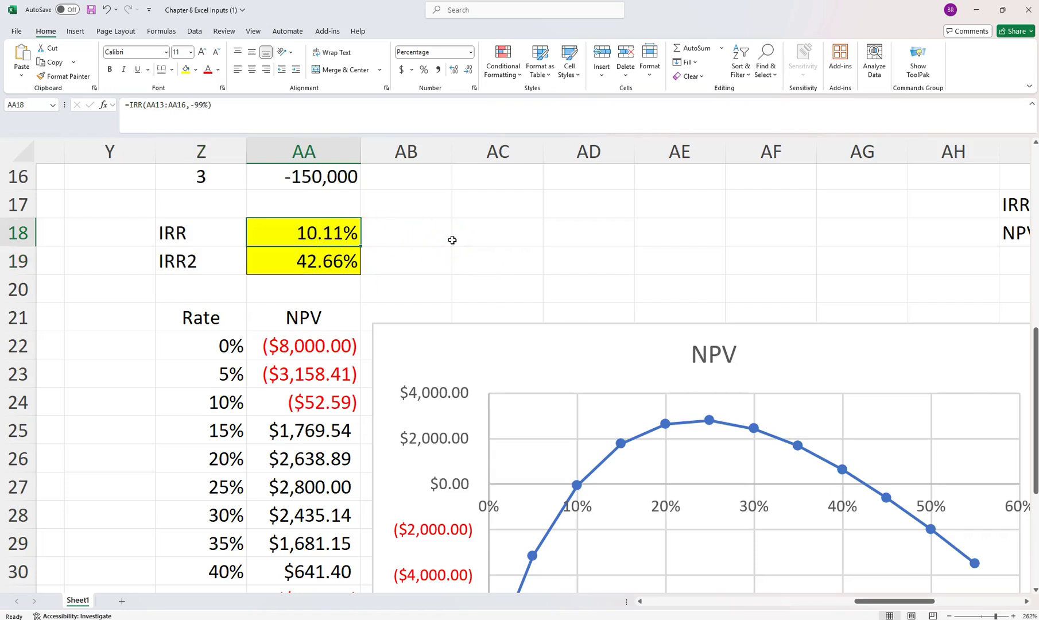
Step: Review the IRR2 formula in AA19 and the required return stated in the Another Example problem text
scroll(453, 239, up, 5)
scroll(452, 240, down, 1)
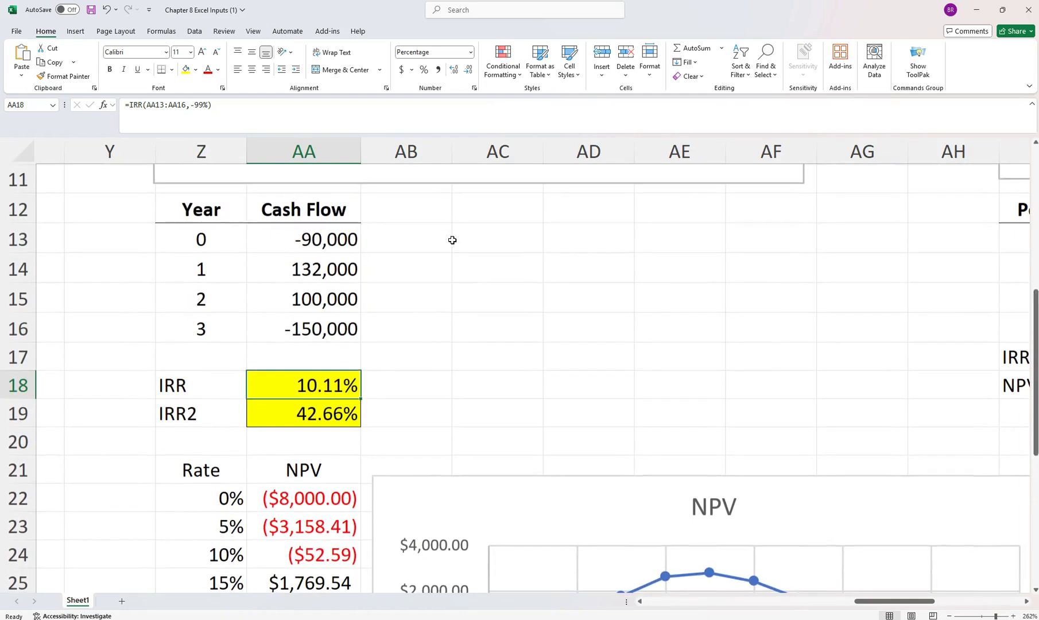
click(305, 418)
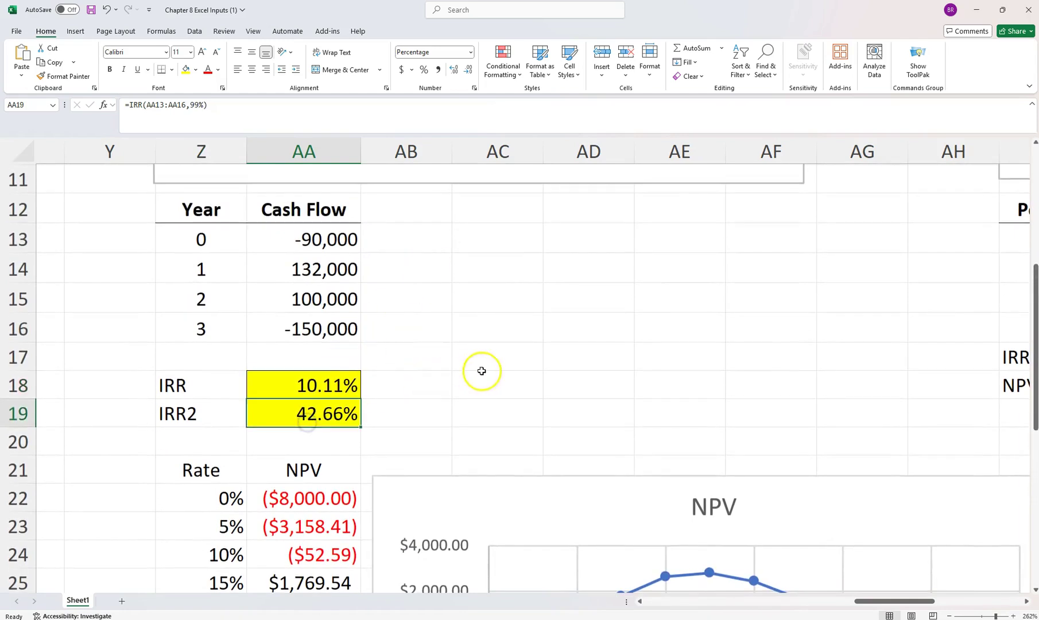
scroll(485, 368, up, 1)
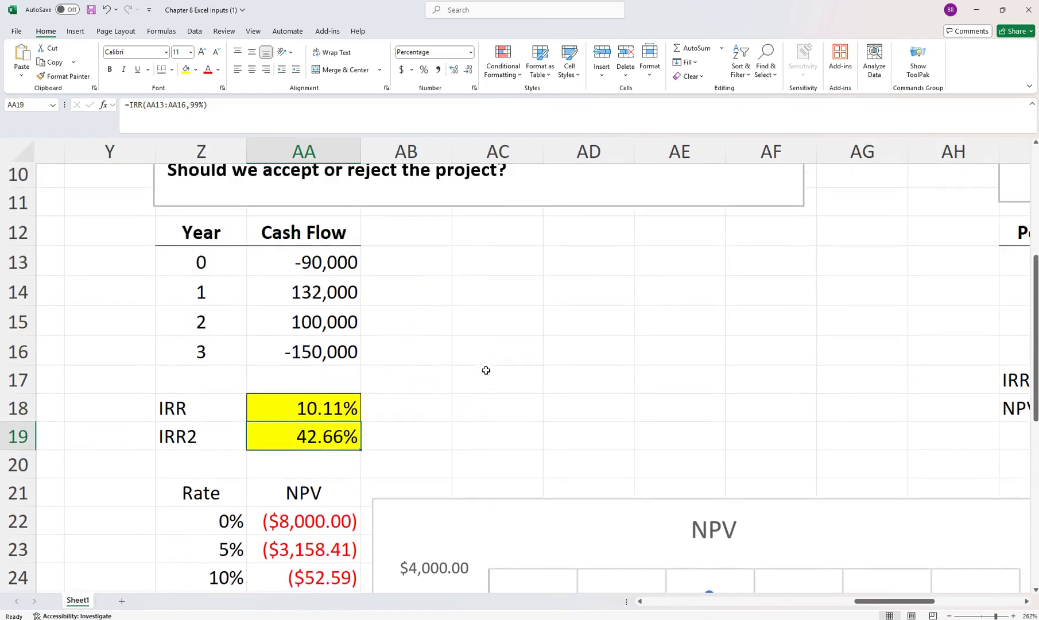
scroll(445, 359, up, 3)
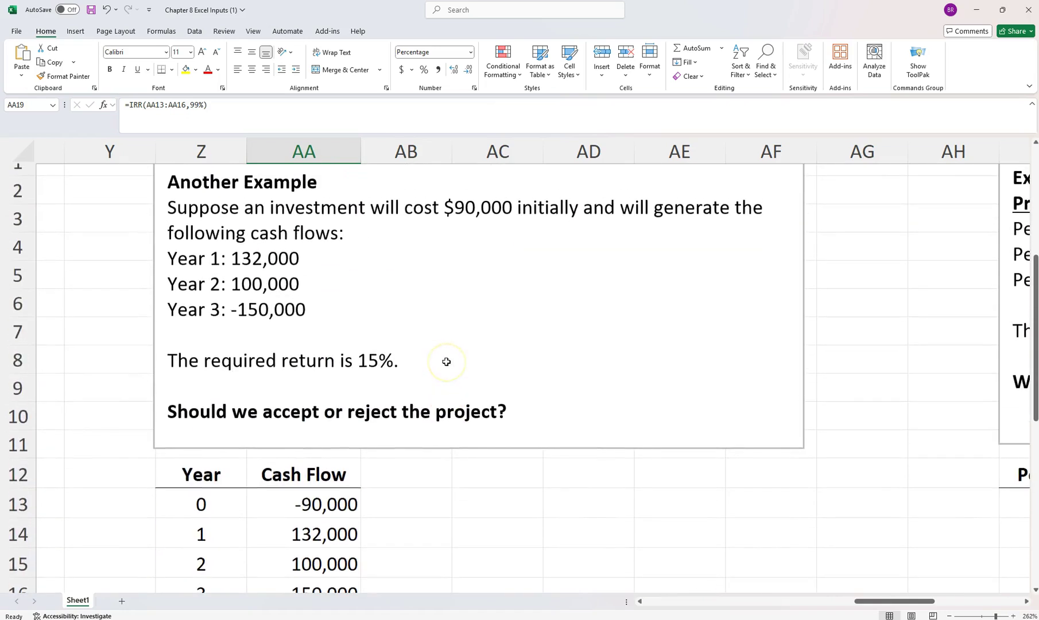
scroll(401, 348, down, 6)
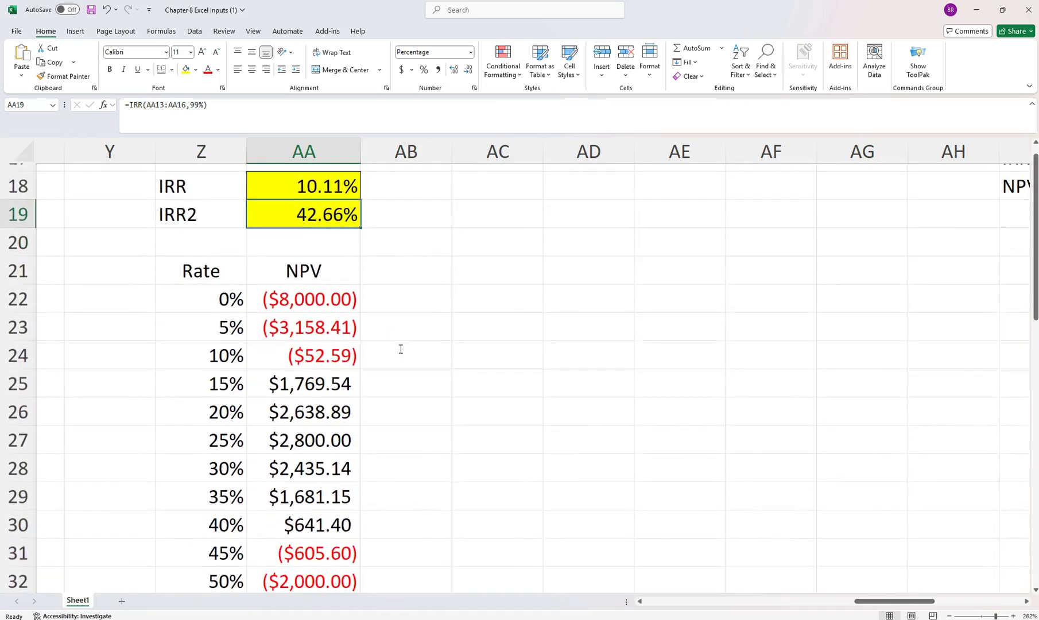
Step: Highlight the NPV for the 15% rate in AA25 with yellow fill
click(317, 383)
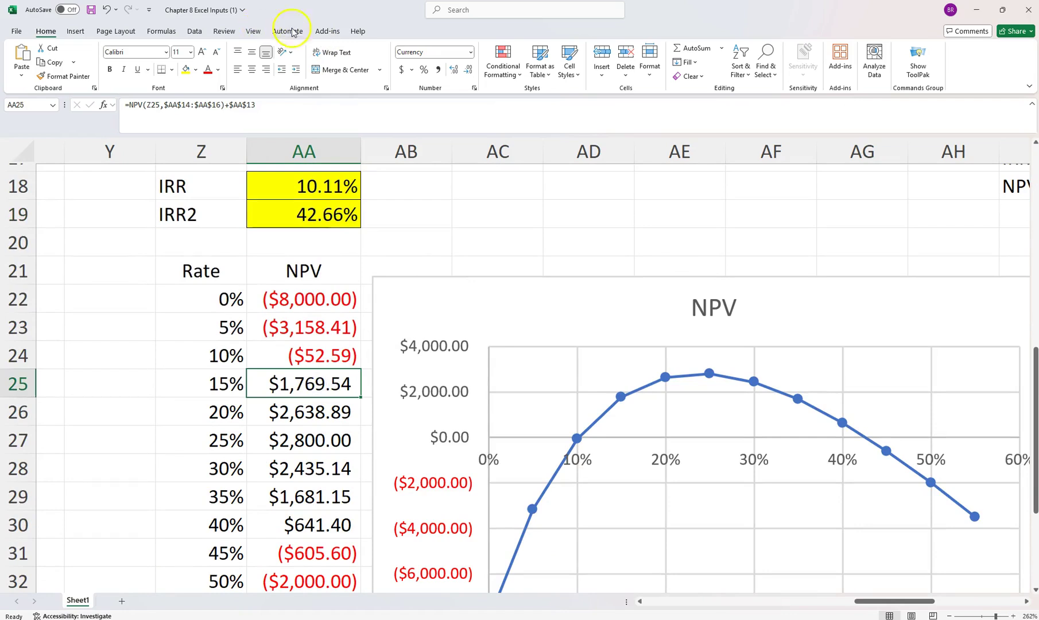
click(185, 68)
scroll(475, 246, up, 2)
scroll(476, 246, down, 5)
scroll(478, 249, up, 3)
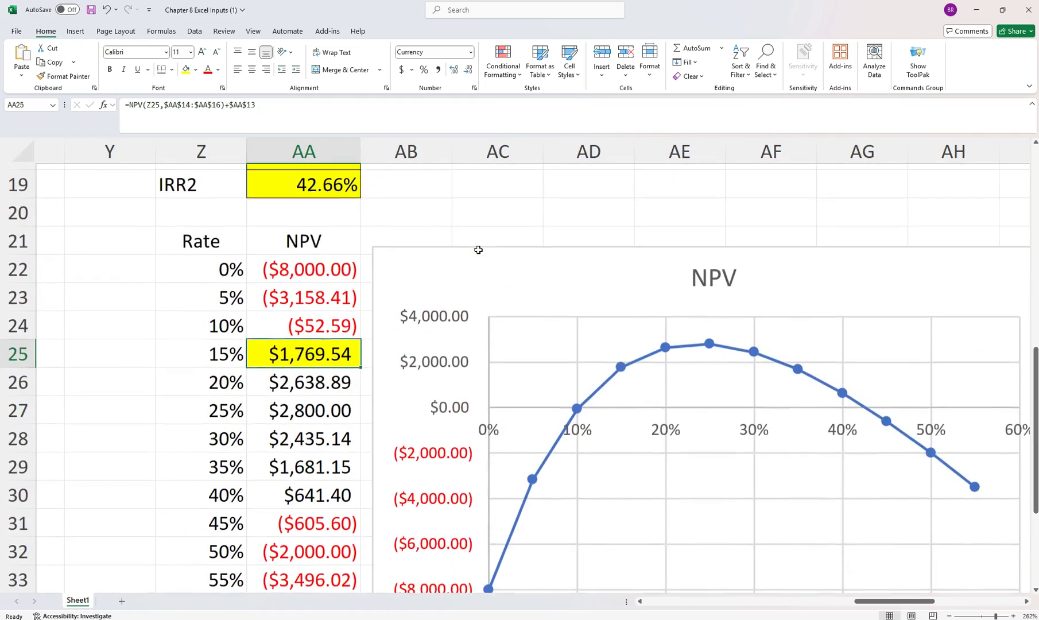
Step: Move the NPV chart down beside the lower rows of the rate table, starting around row 30, and deselect it
click(440, 259)
drag(439, 259, 470, 487)
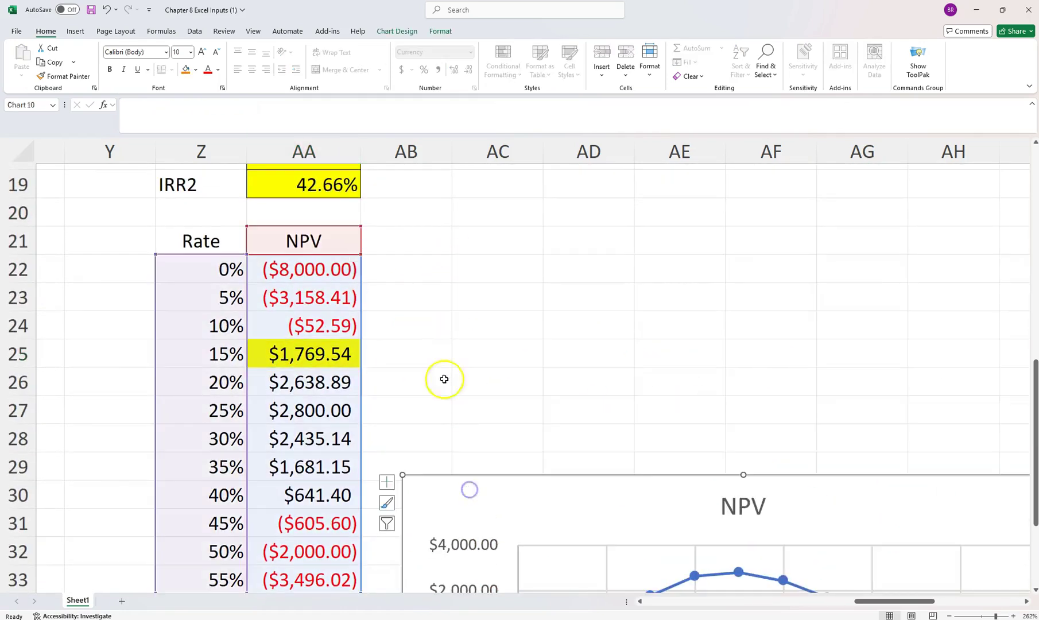
click(439, 344)
Step: Go to the Example with Mutually Exclusive Projects and read its cash flows, required return and question
scroll(437, 342, right, 3)
scroll(437, 342, right, 4)
scroll(437, 342, up, 5)
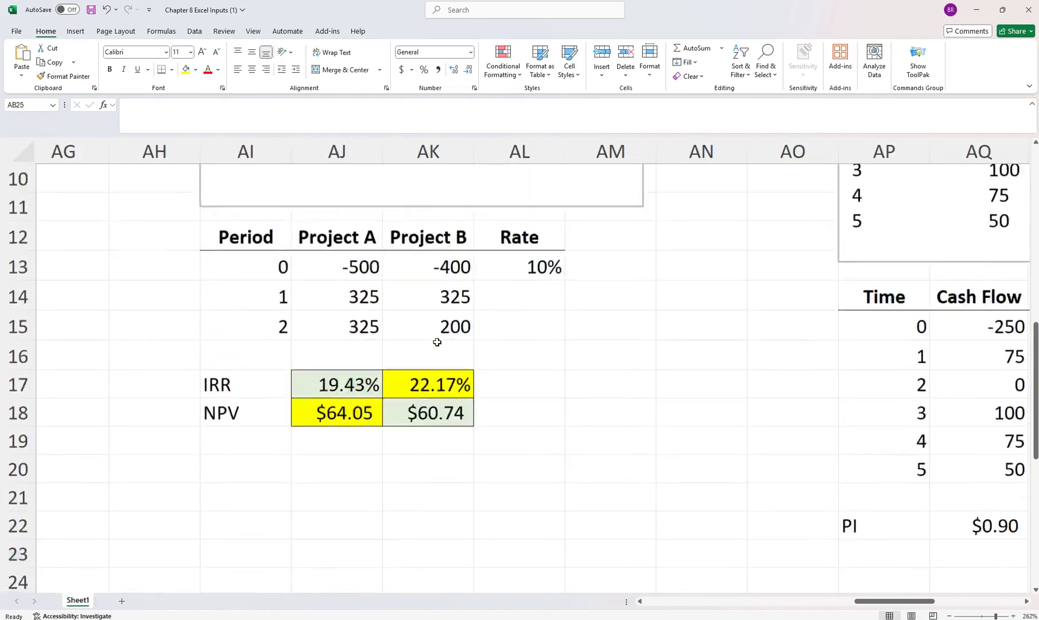
scroll(437, 342, up, 1)
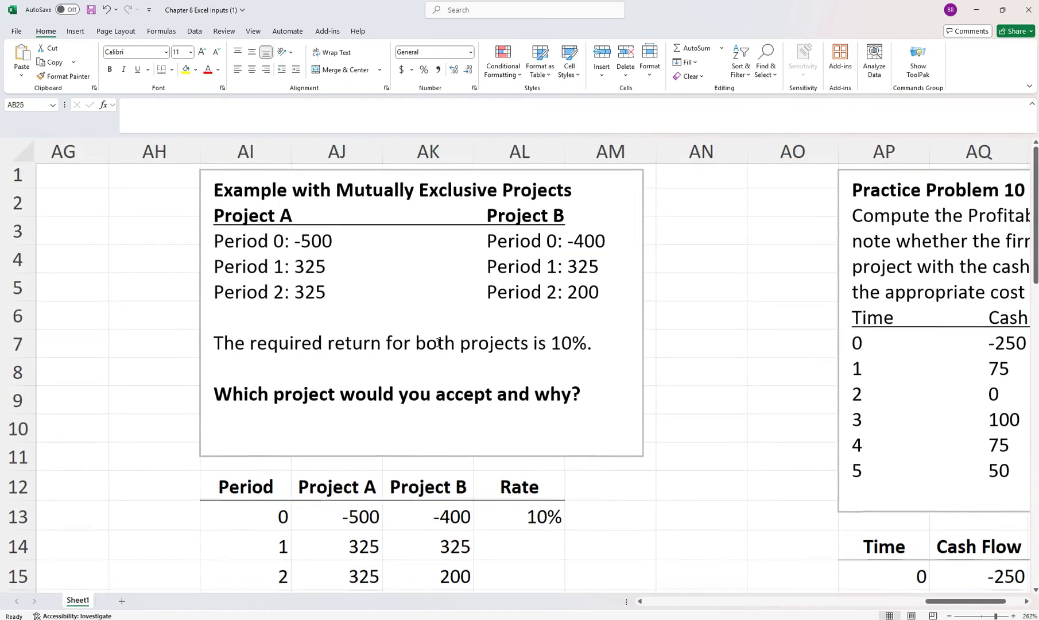
scroll(437, 342, down, 3)
scroll(438, 342, up, 3)
scroll(438, 342, down, 1)
scroll(437, 342, down, 2)
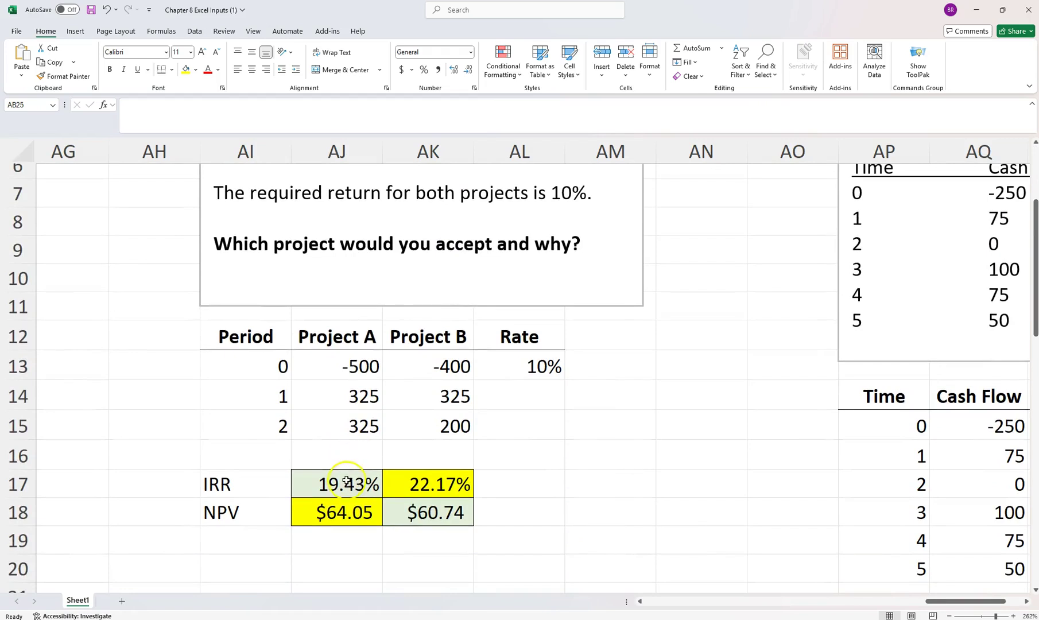
Step: Examine the IRR formulas for Project A in AJ17 and Project B in AK17 against the rate in AL13
double_click(344, 483)
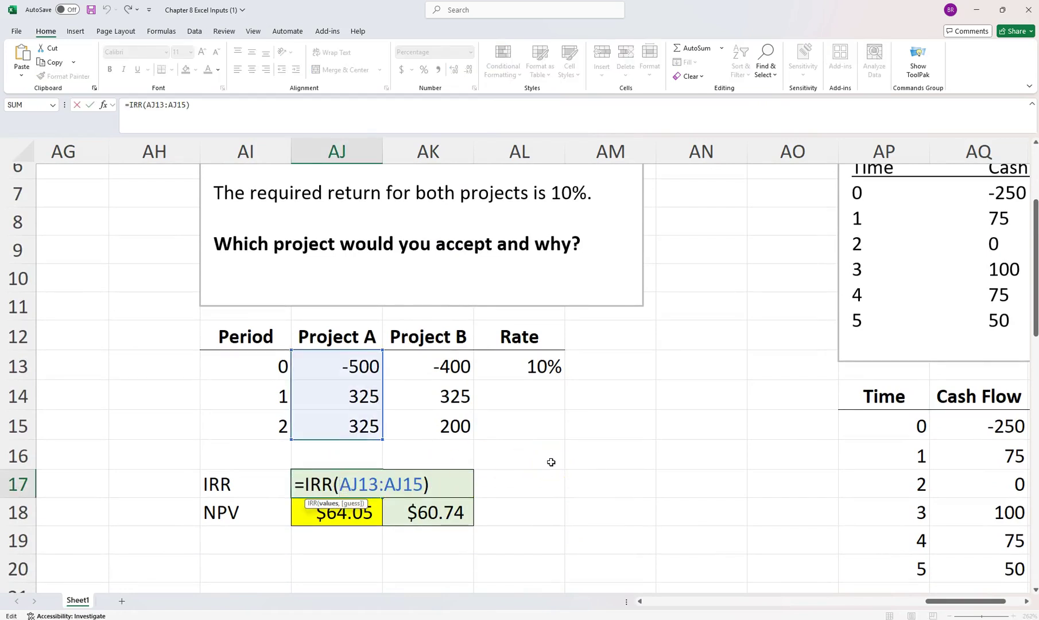
key(Return)
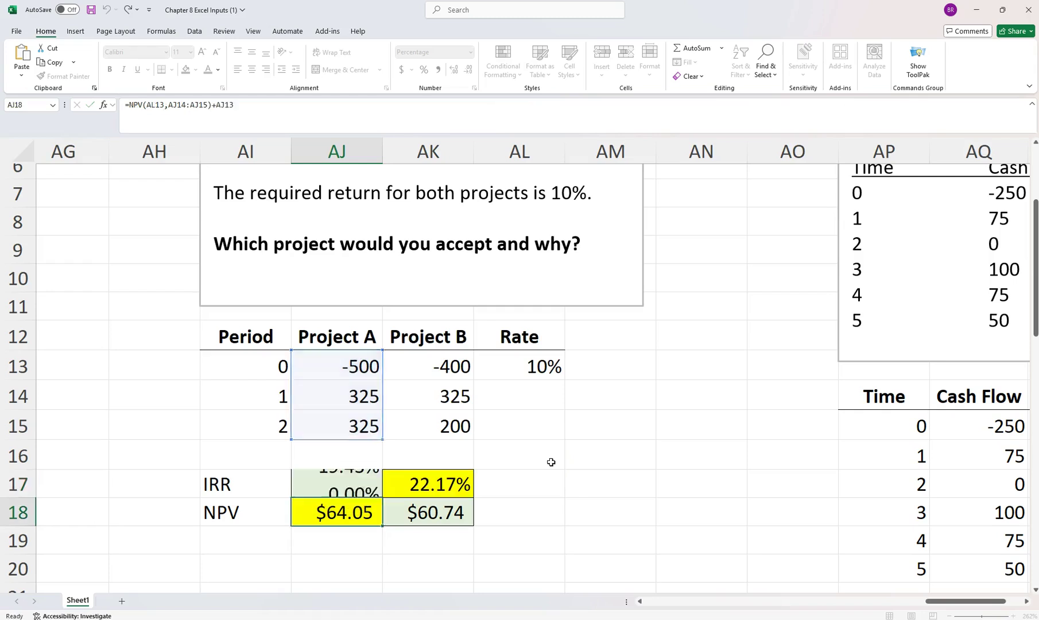
key(Up)
key(Right)
click(496, 486)
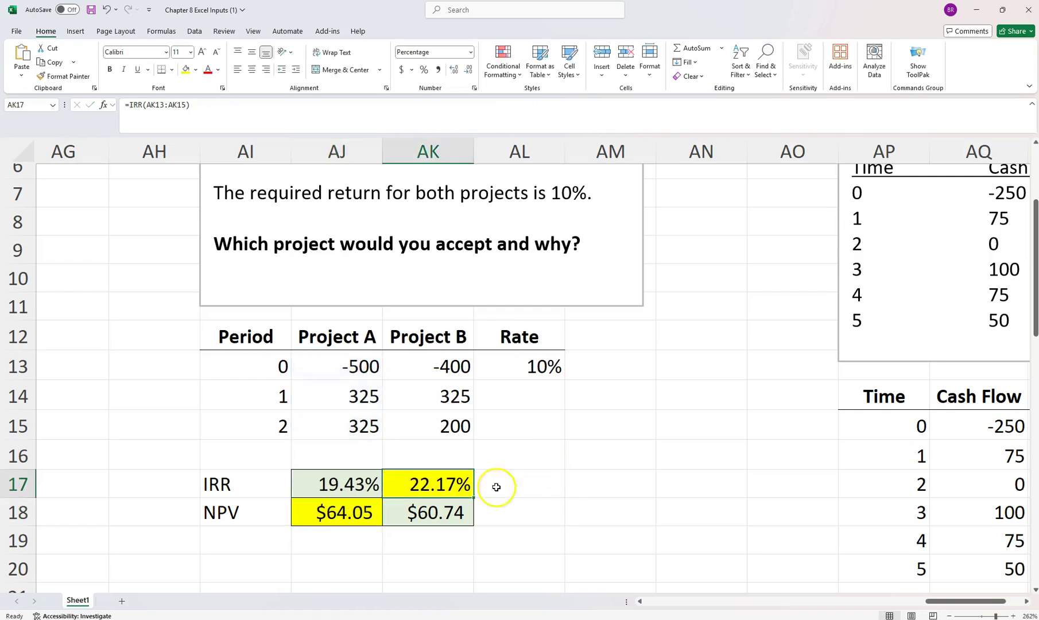
double_click(431, 483)
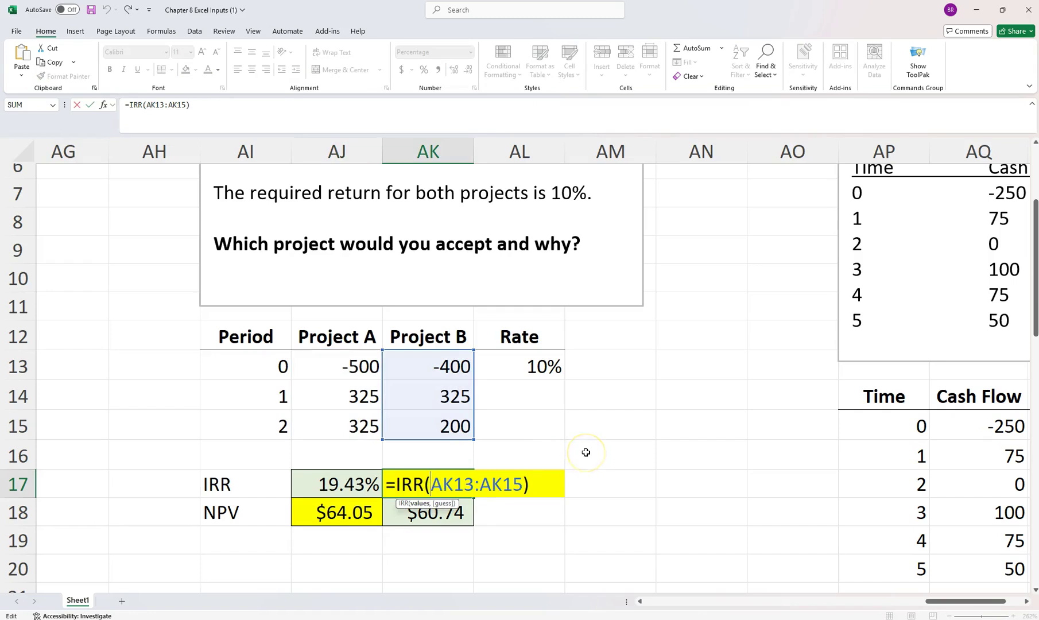
key(Return)
click(436, 478)
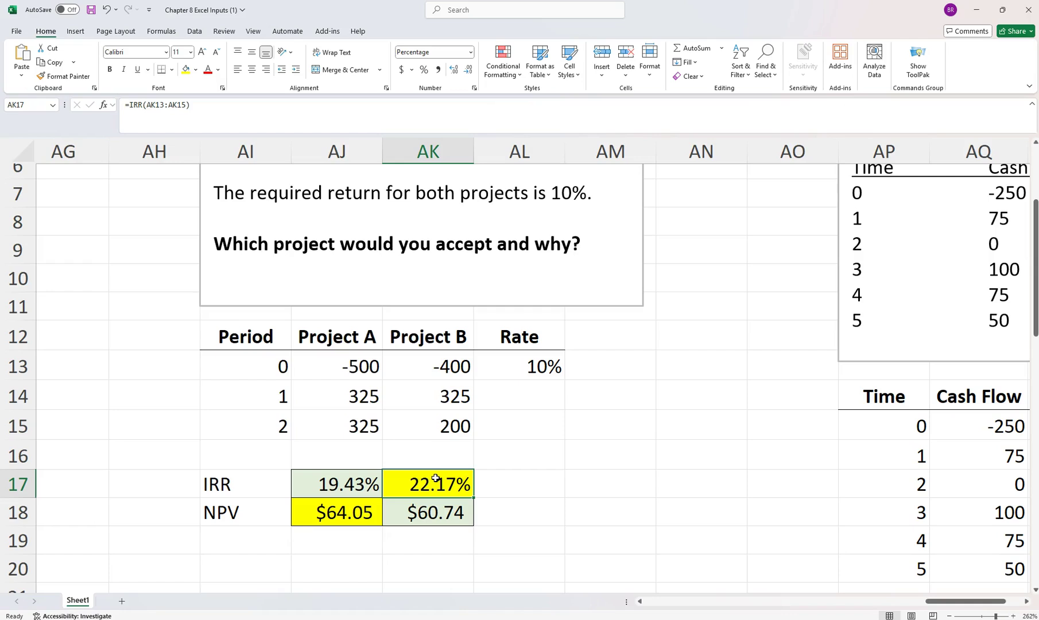
click(528, 365)
mouse_move(414, 483)
mouse_down()
mouse_move(354, 493)
mouse_move(411, 488)
mouse_up()
Step: Make the rate reference in Project A's NPV formula in AJ18 absolute as $AL$13 and fill the formula across to AK18
click(351, 515)
double_click(351, 515)
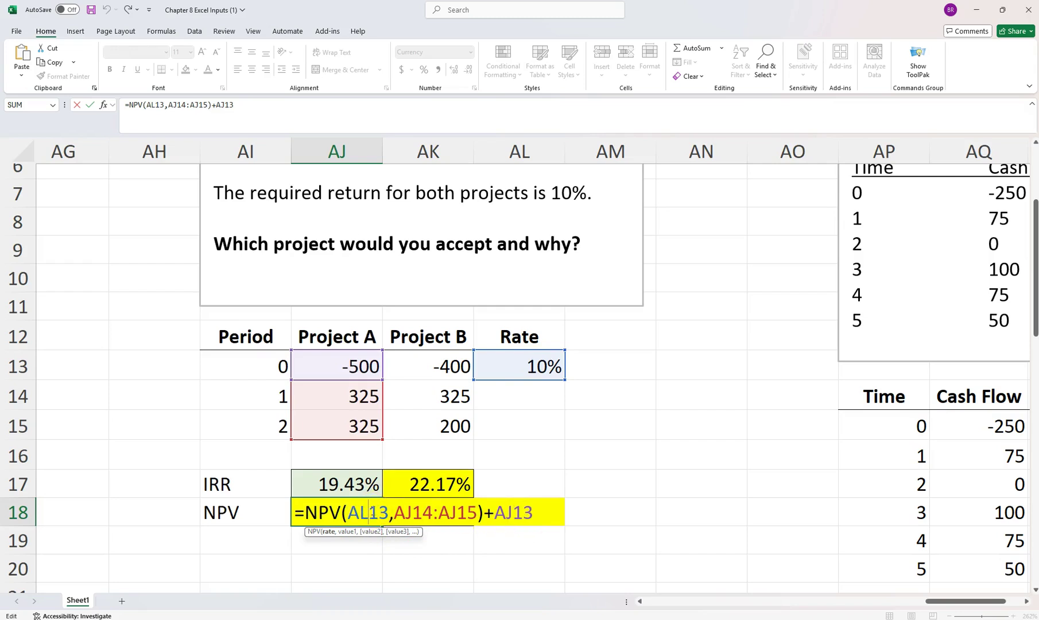
key(F4)
key(Return)
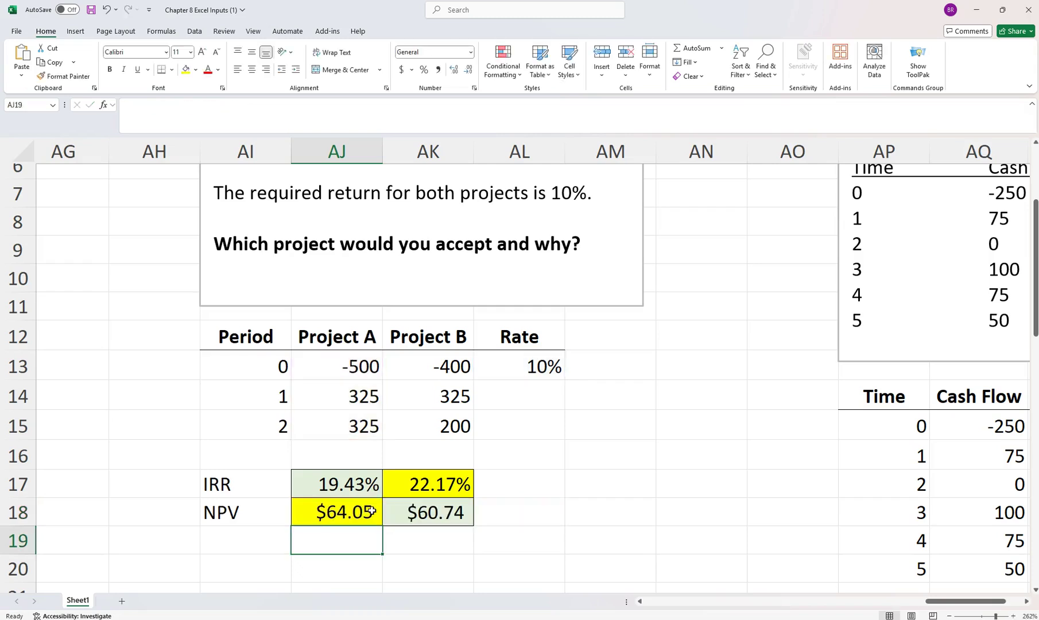
click(372, 511)
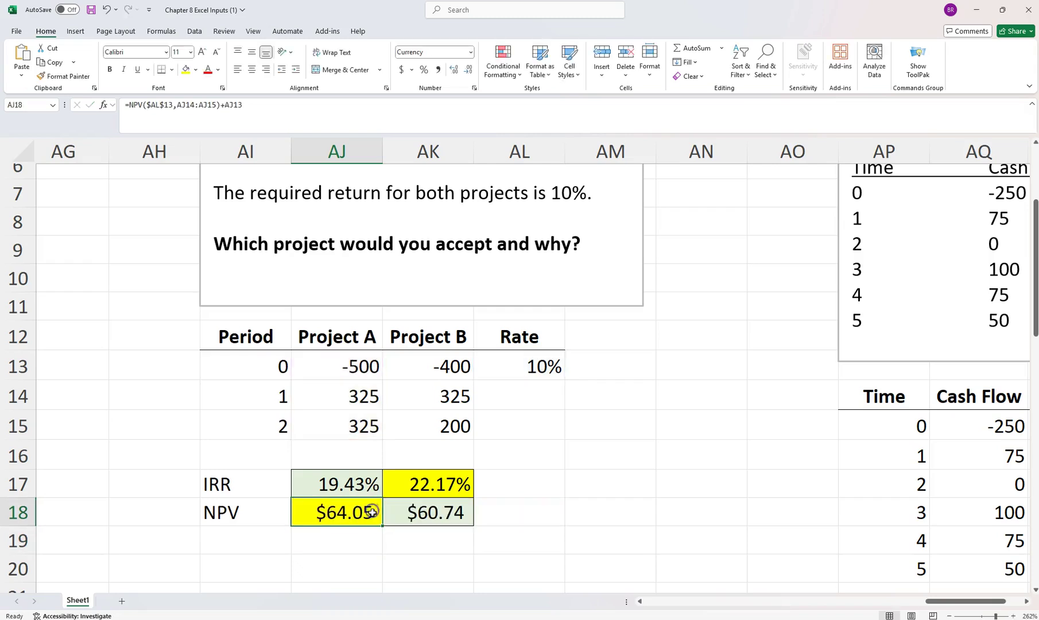
drag(383, 525, 464, 525)
click(444, 516)
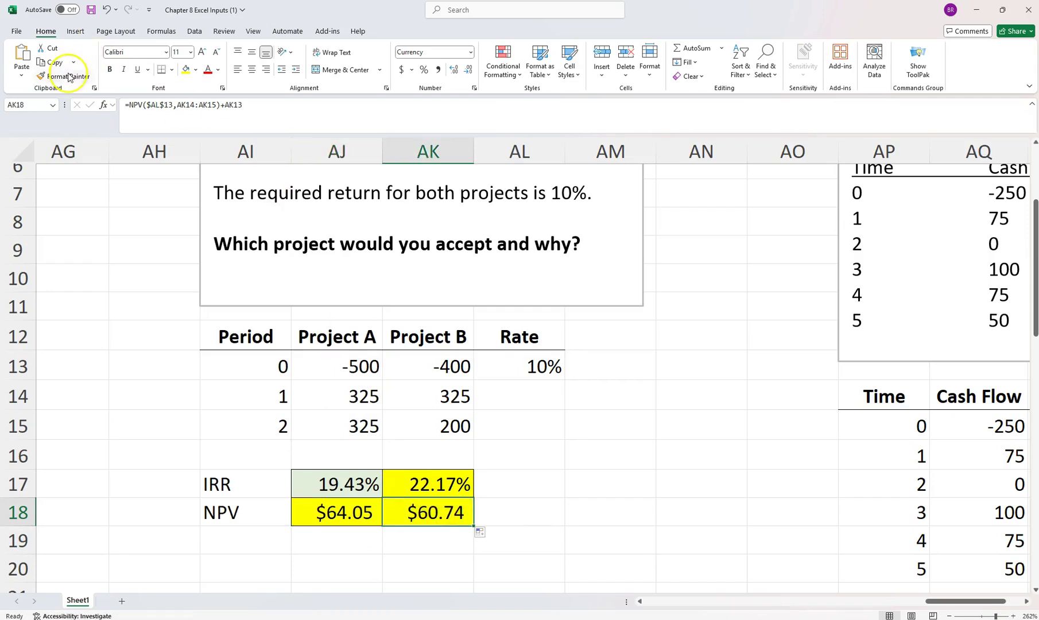
Step: Copy the formatting of AJ17 onto Project B's NPV in AK18 and set that cell's number format to Currency
click(324, 486)
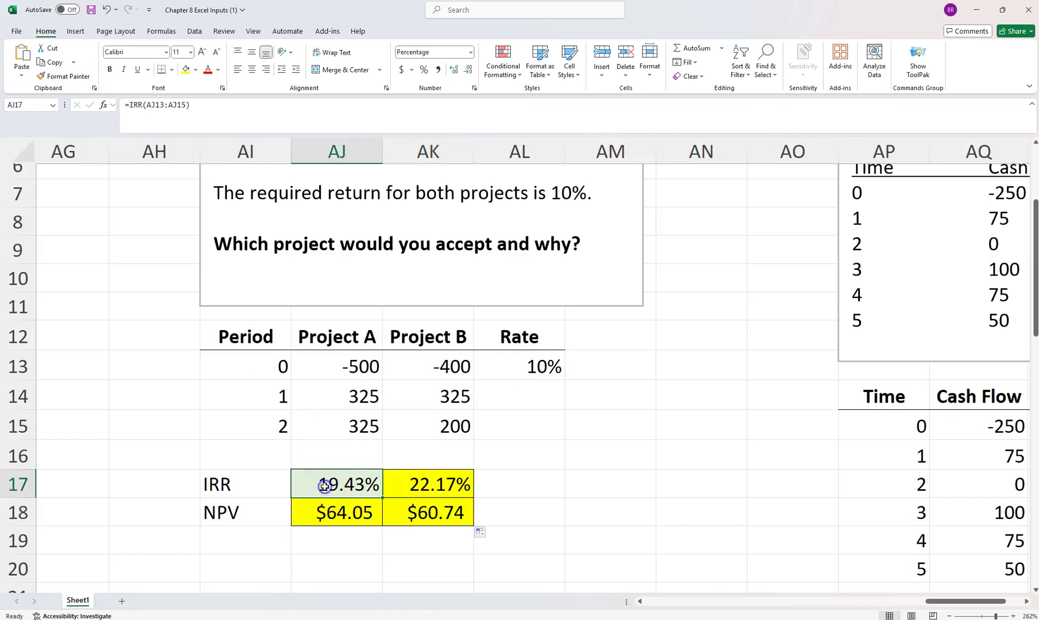
click(70, 77)
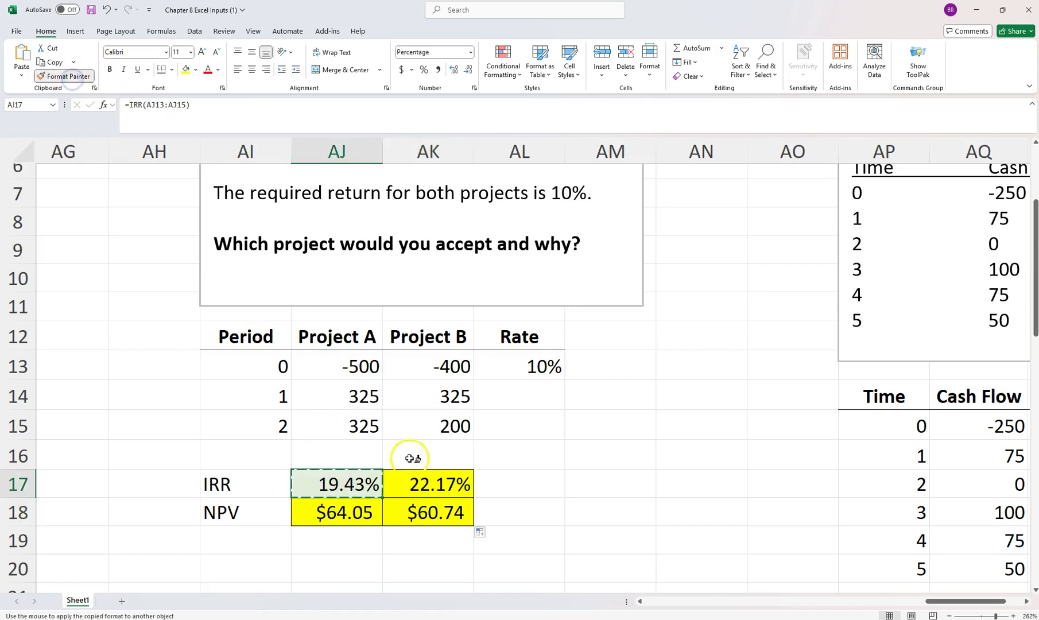
click(418, 513)
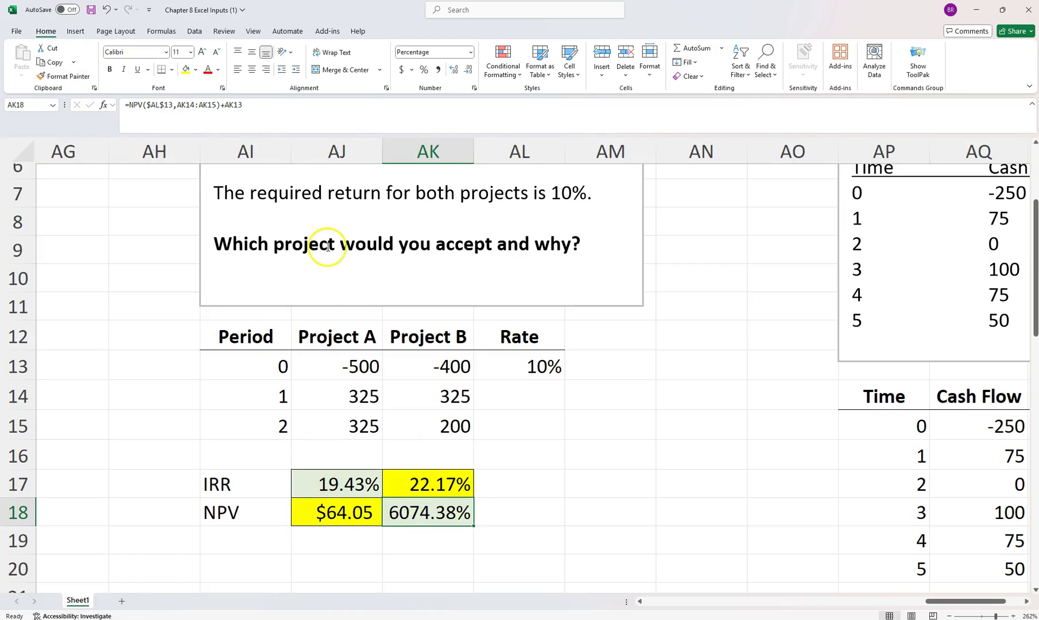
click(470, 52)
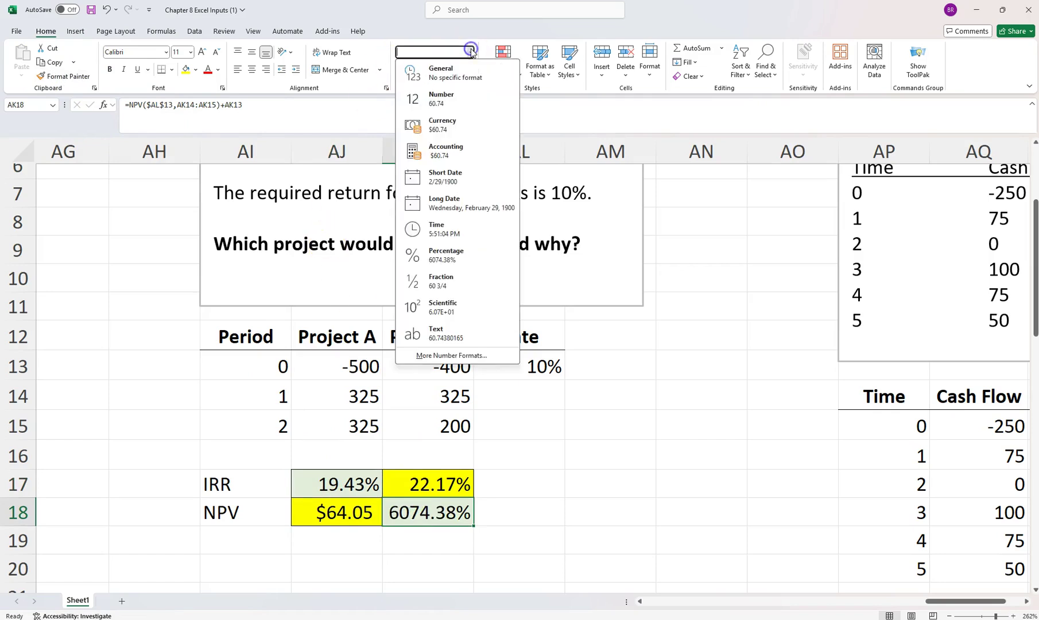
click(451, 120)
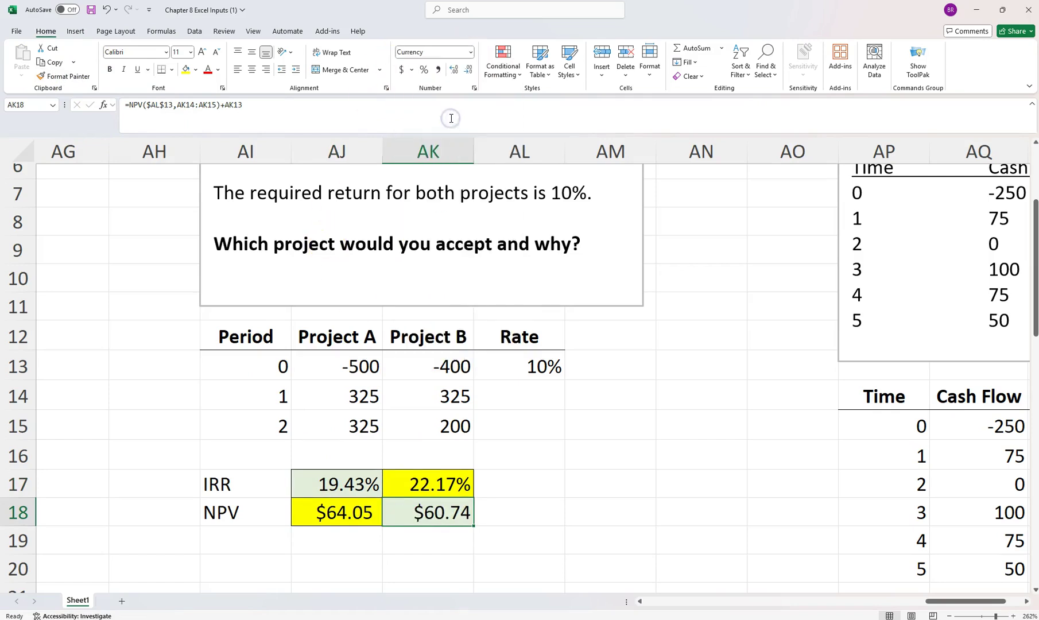
Step: Examine the rate and cash flow references of Project B's NPV formula in AK18 and return to AJ18
click(343, 512)
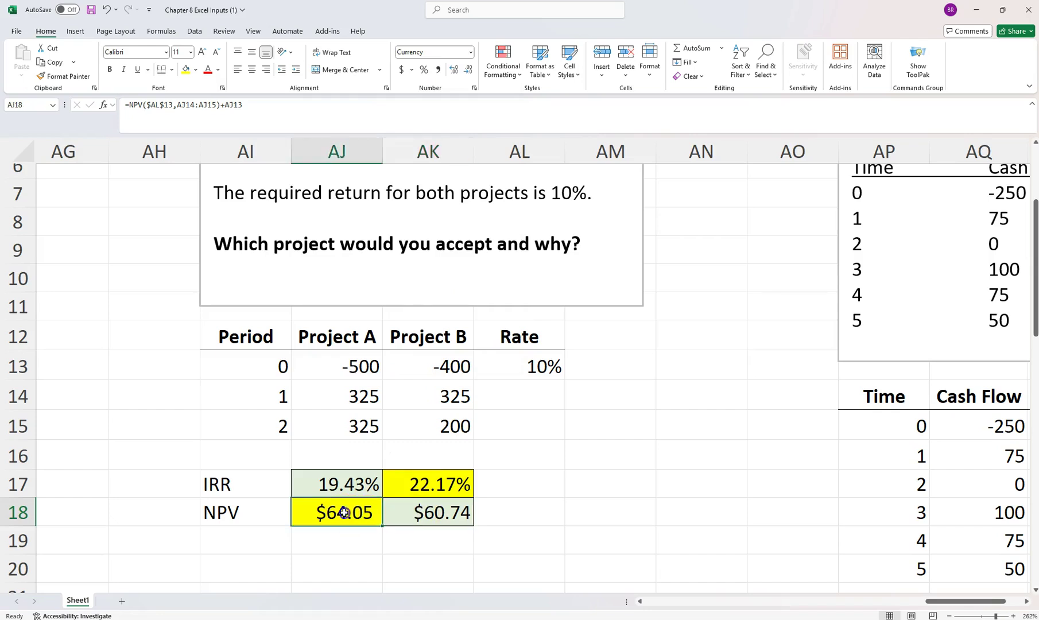
double_click(409, 512)
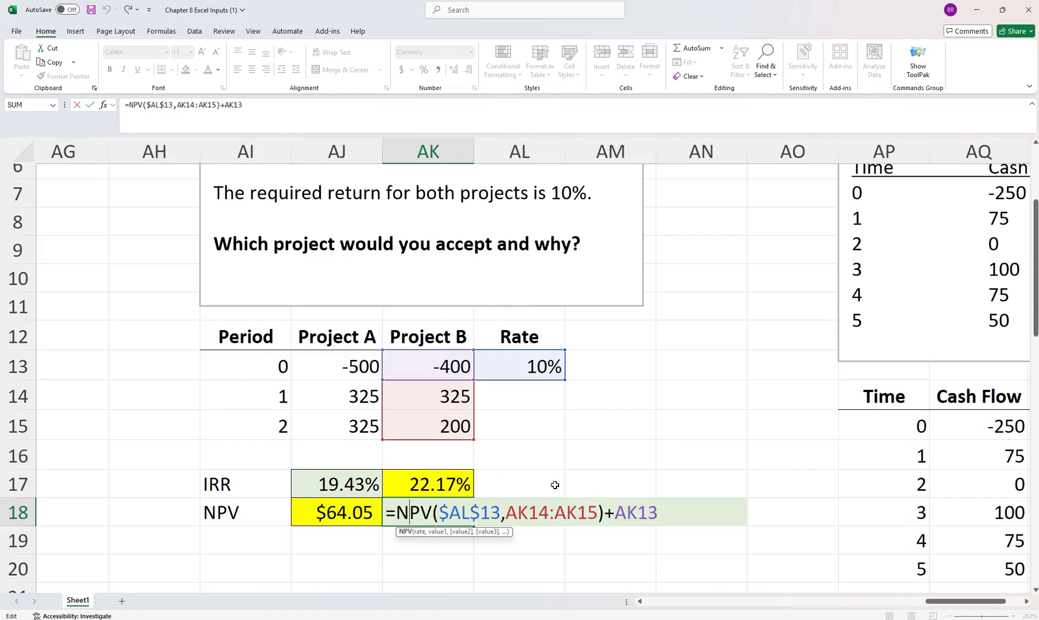
key(Return)
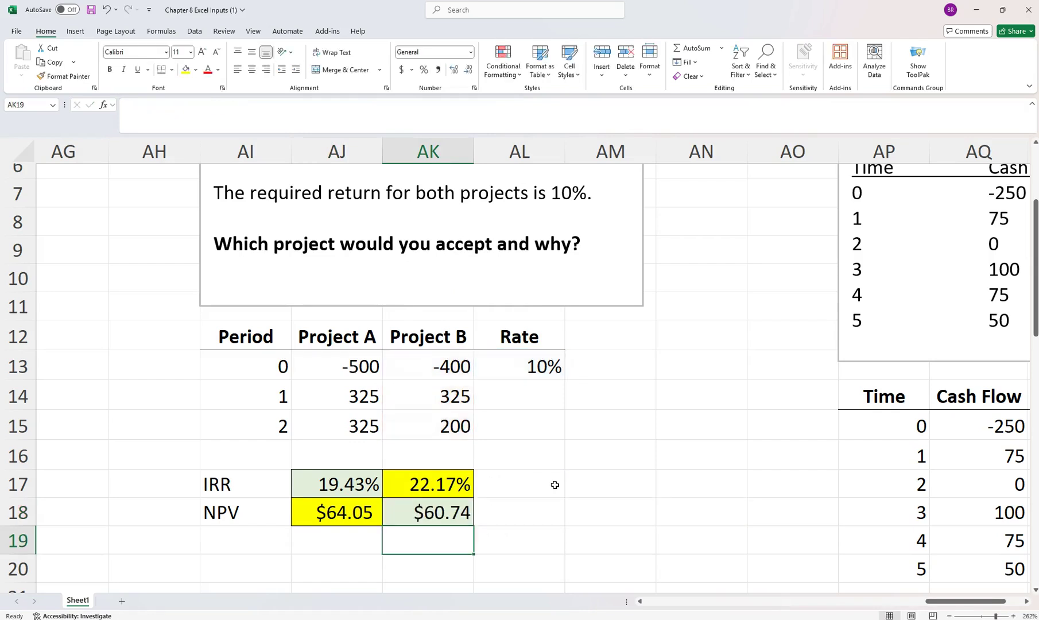
key(Up)
key(Left)
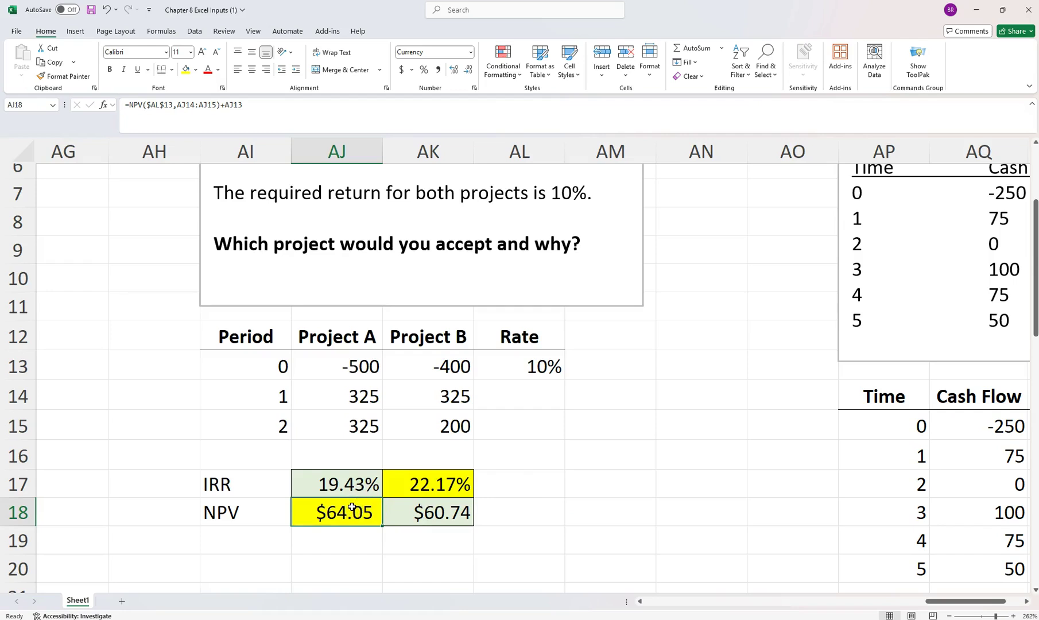
Step: Compare the IRR and NPV results of Projects A and B with the question of which project to accept
scroll(540, 501, down, 2)
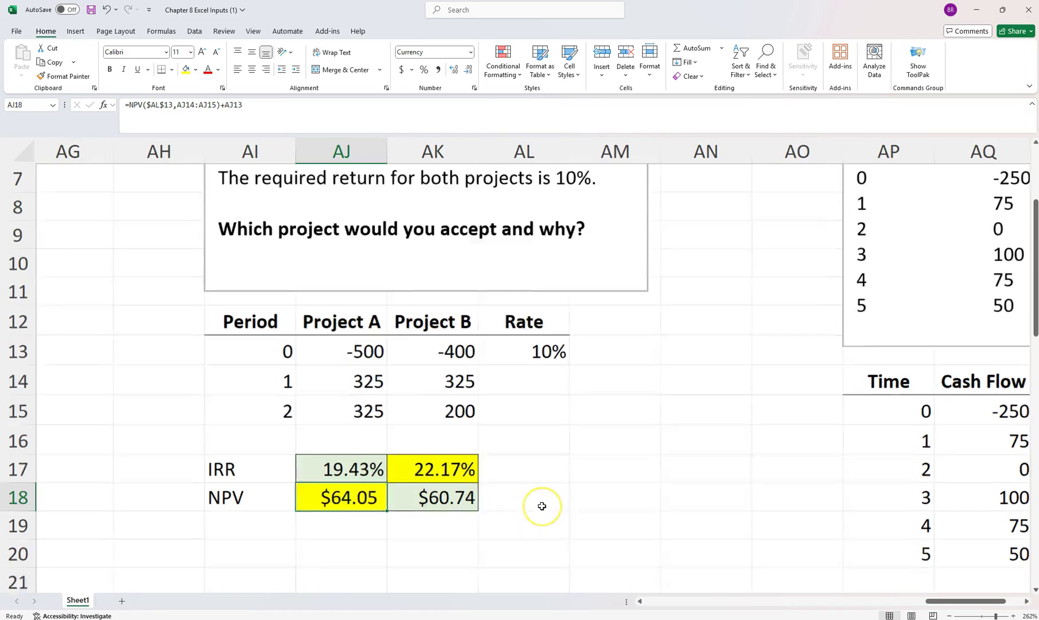
scroll(541, 505, up, 3)
scroll(541, 505, down, 3)
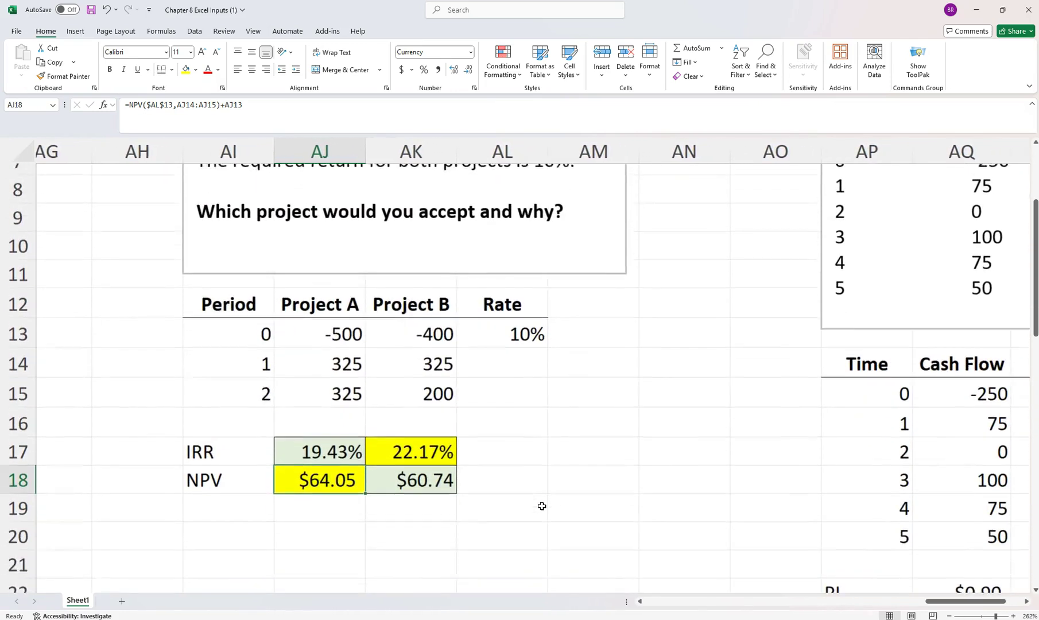
scroll(542, 506, up, 5)
scroll(541, 505, up, 2)
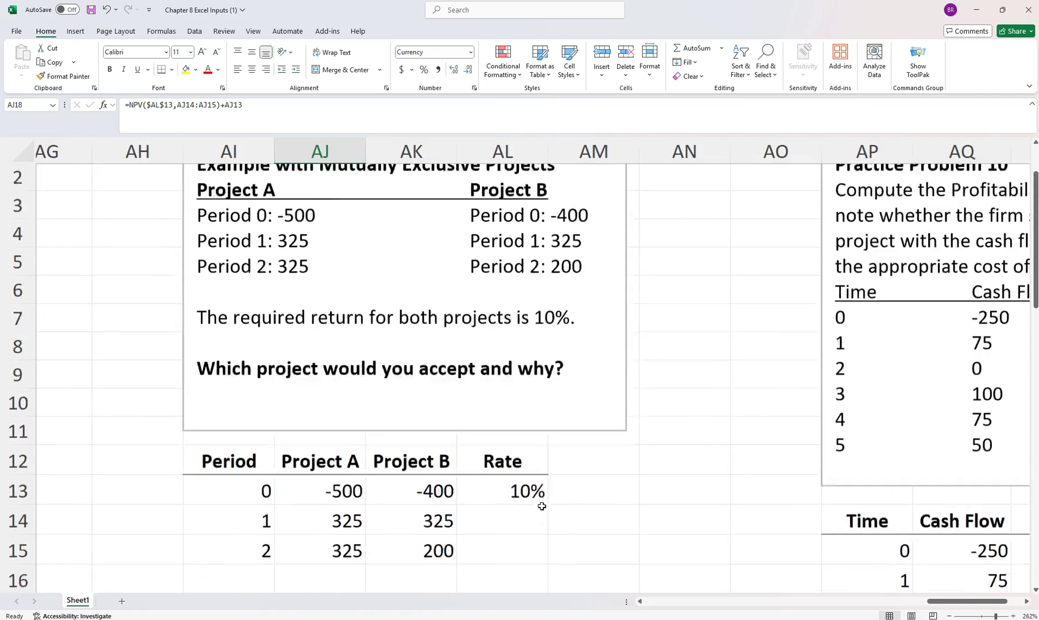
scroll(541, 505, down, 4)
scroll(541, 505, down, 10)
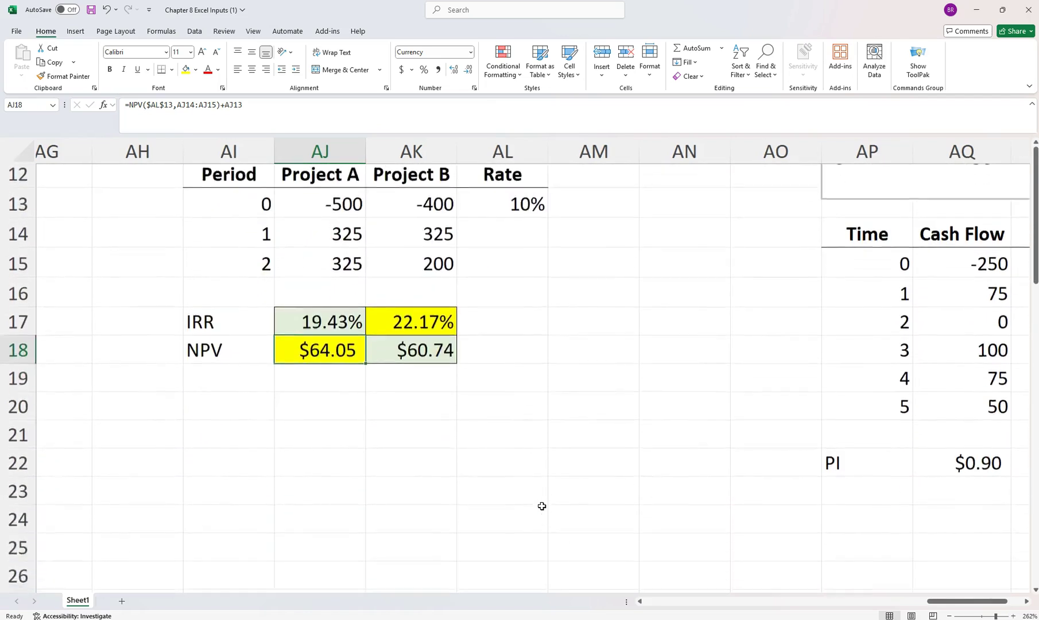
scroll(541, 506, up, 10)
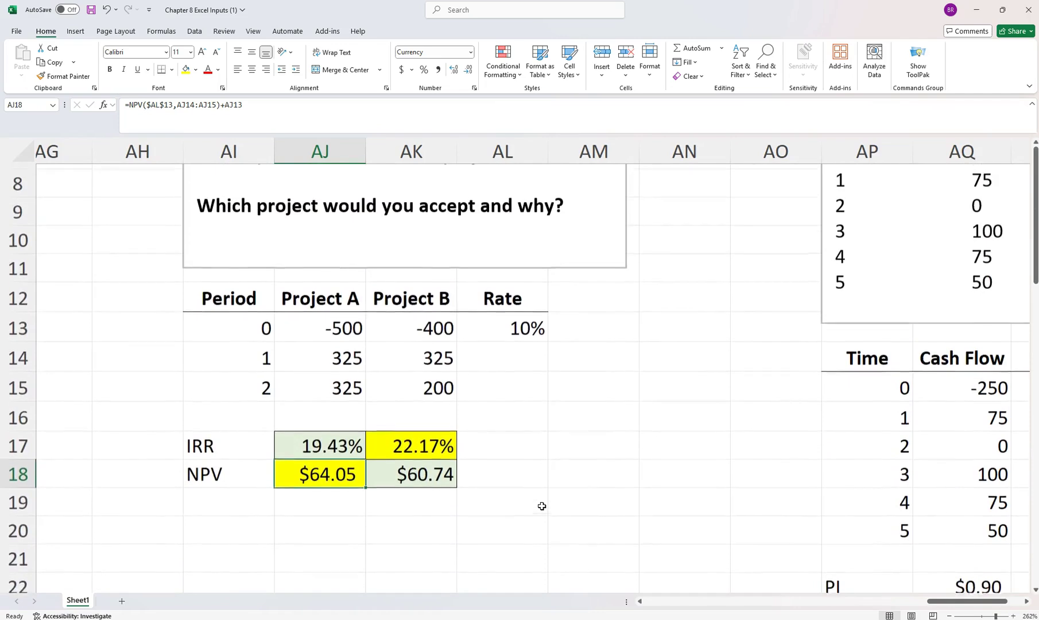
scroll(541, 505, up, 1)
scroll(541, 506, down, 2)
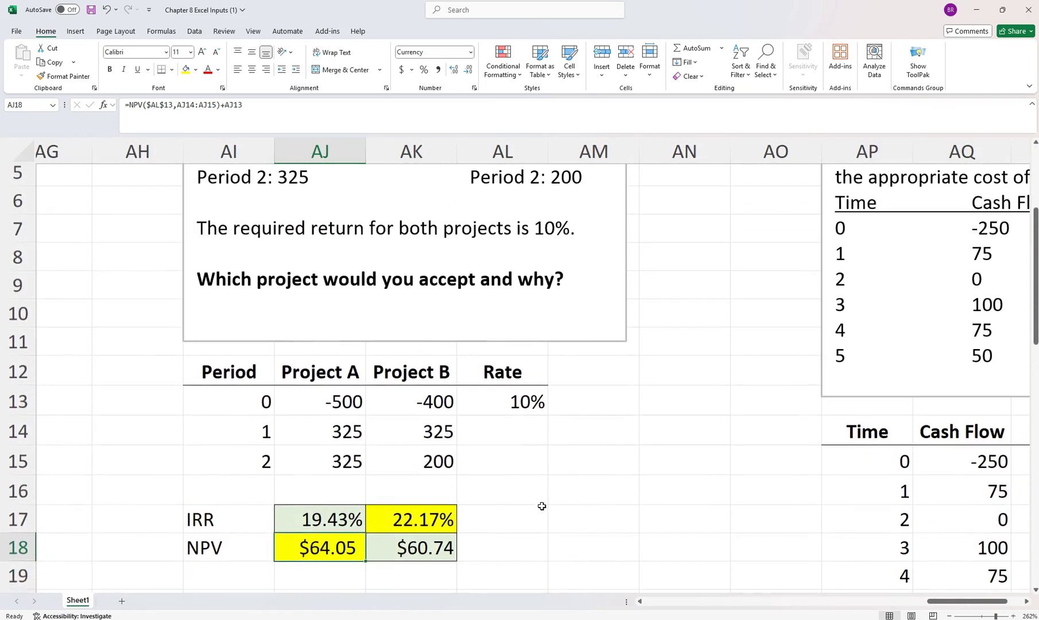
Step: Compute Project A minus Project B cash flows with =AJ13-AK13 in AM13 and fill the formula down to AM15
scroll(541, 505, down, 1)
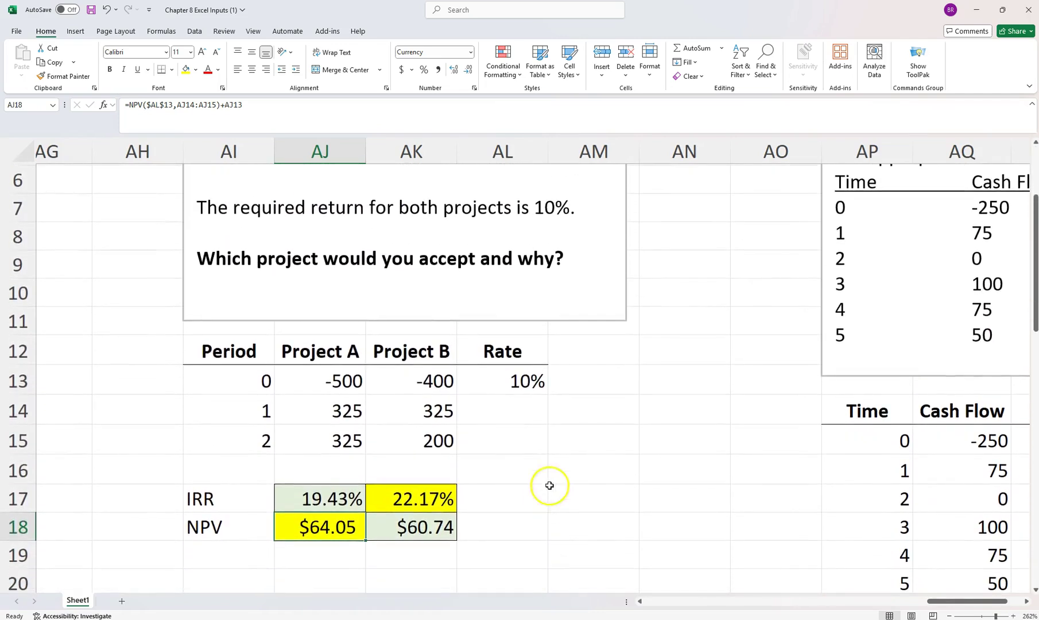
click(576, 378)
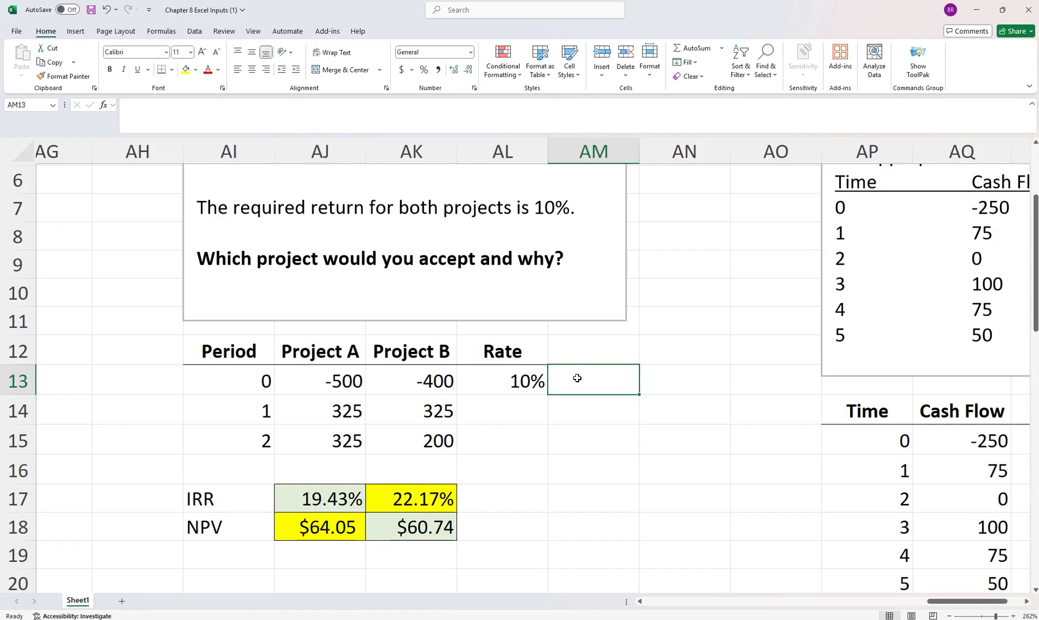
text(=)
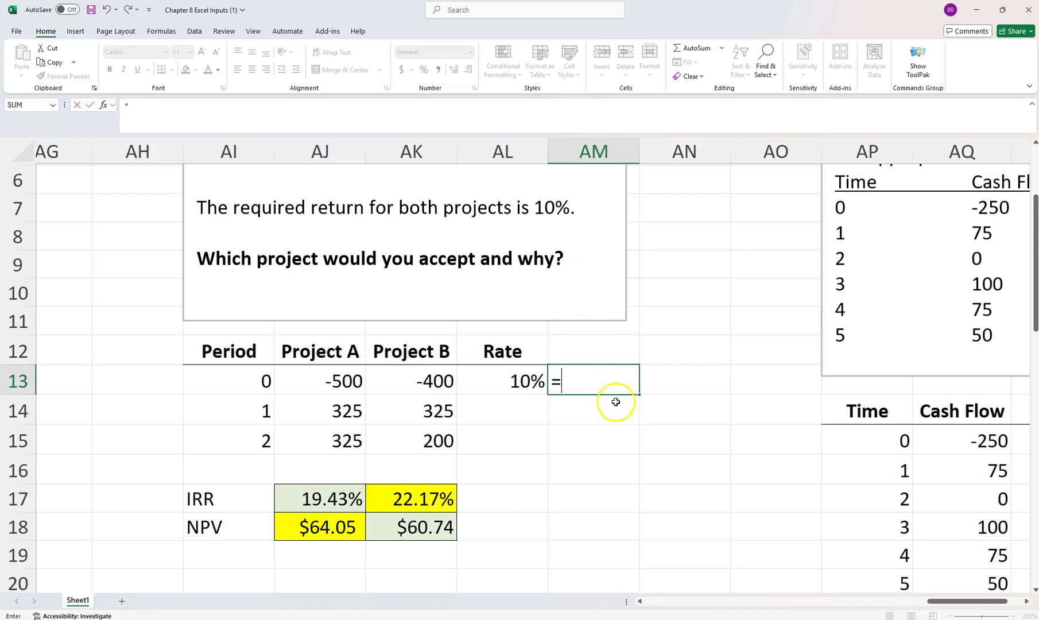
click(343, 376)
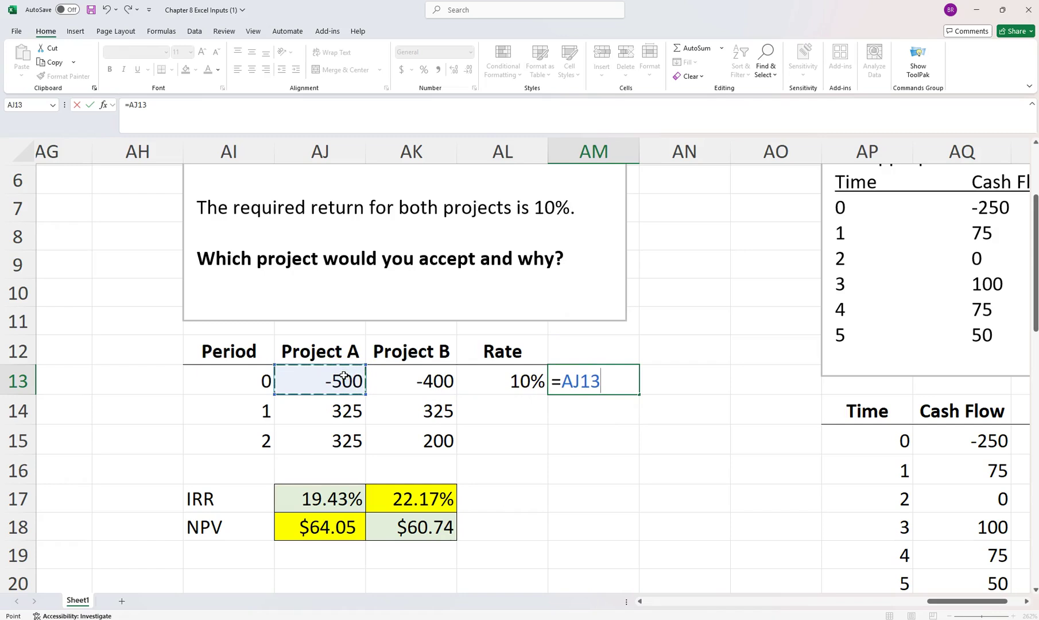
text(-)
click(400, 381)
key(Return)
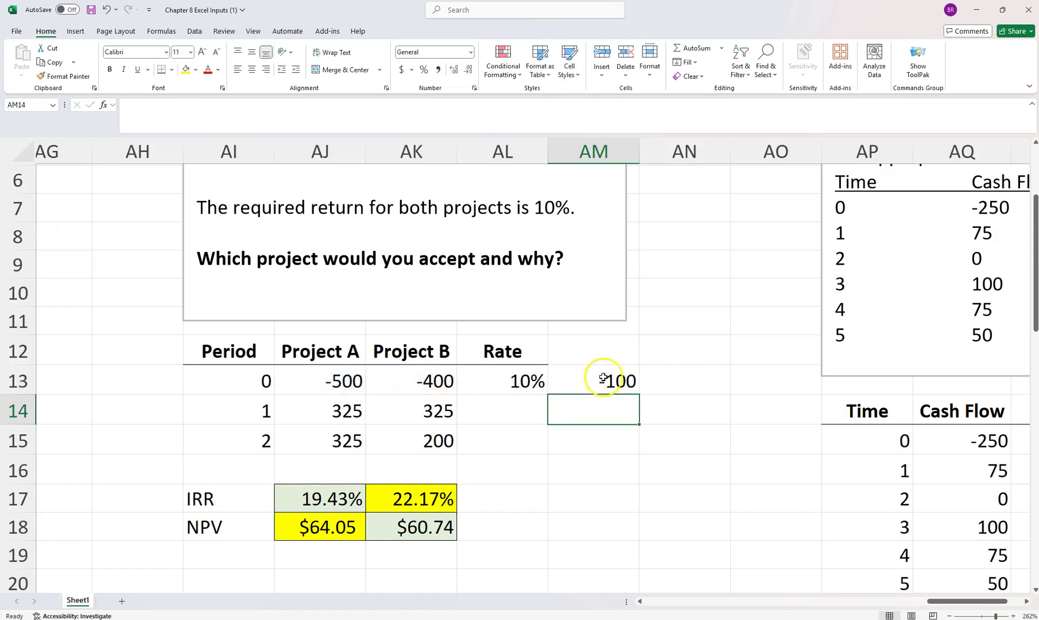
click(617, 379)
drag(638, 394, 636, 454)
Step: Calculate the IRR of the cash flow differences AM13:AM15 in AM16 and show it with two decimal places
click(617, 472)
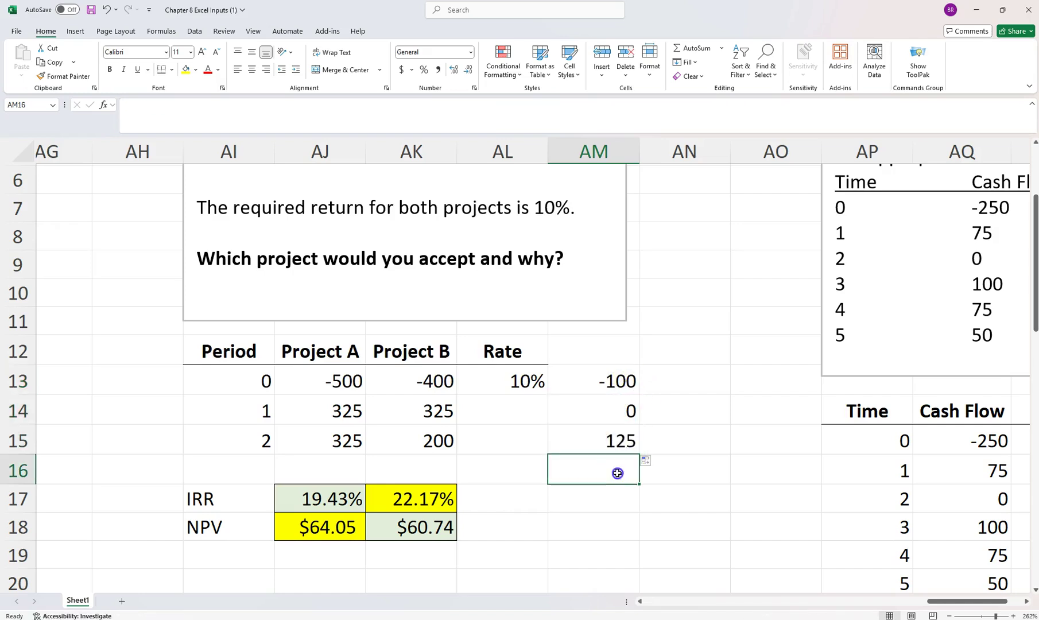
text(=irr()
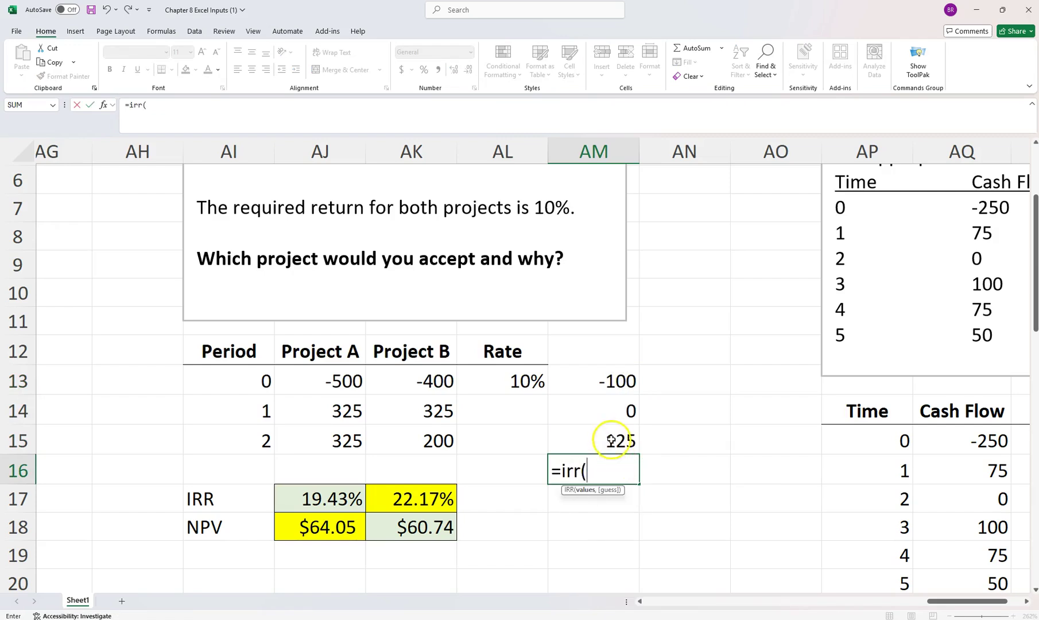
drag(611, 439, 609, 382)
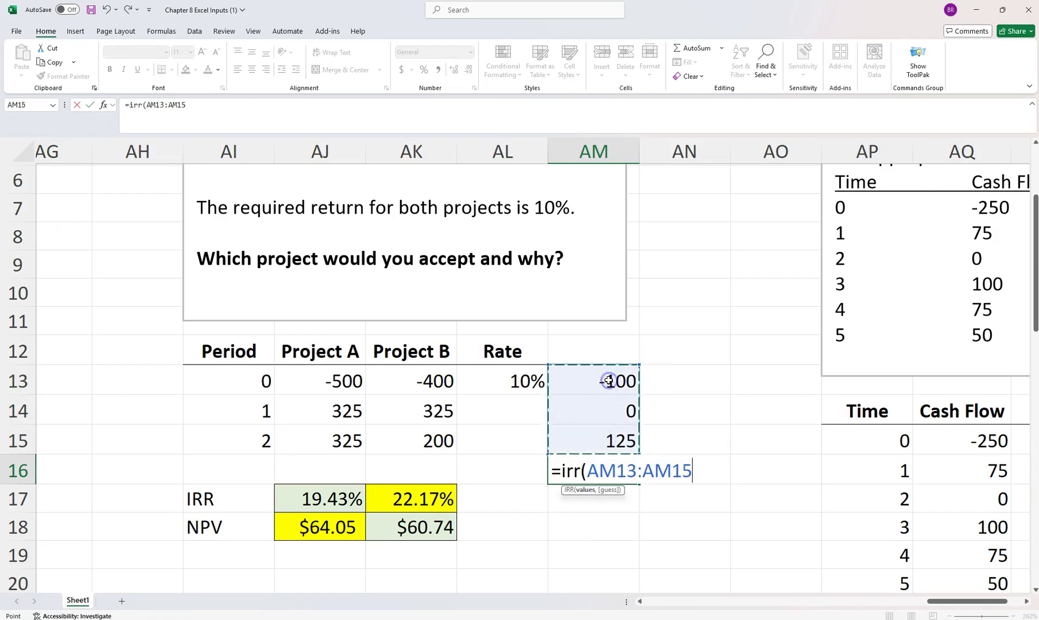
text())
key(Return)
key(Up)
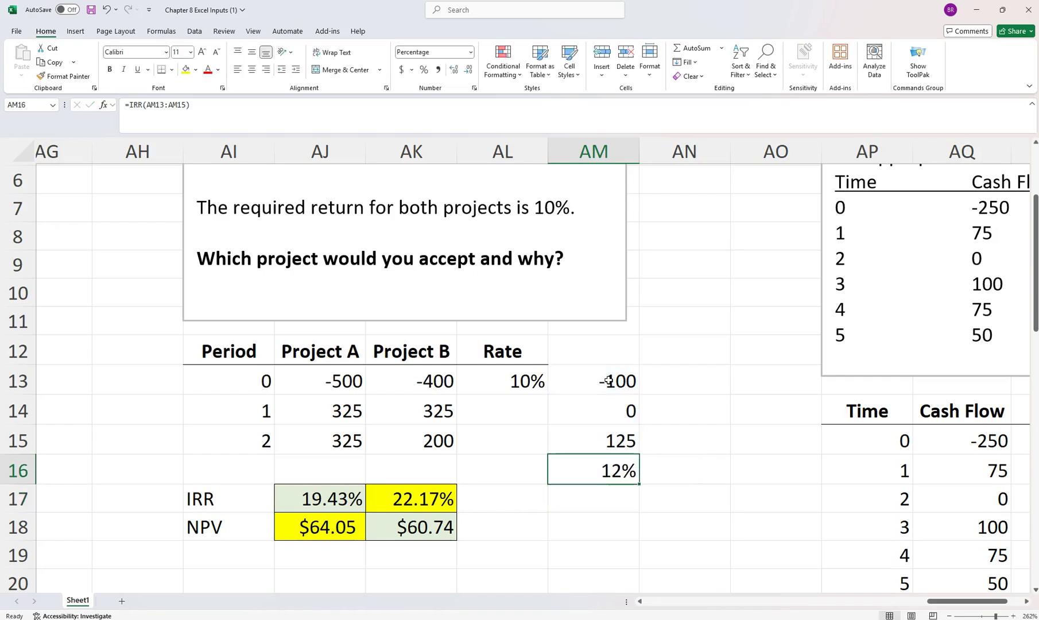
click(454, 70)
click(454, 70)
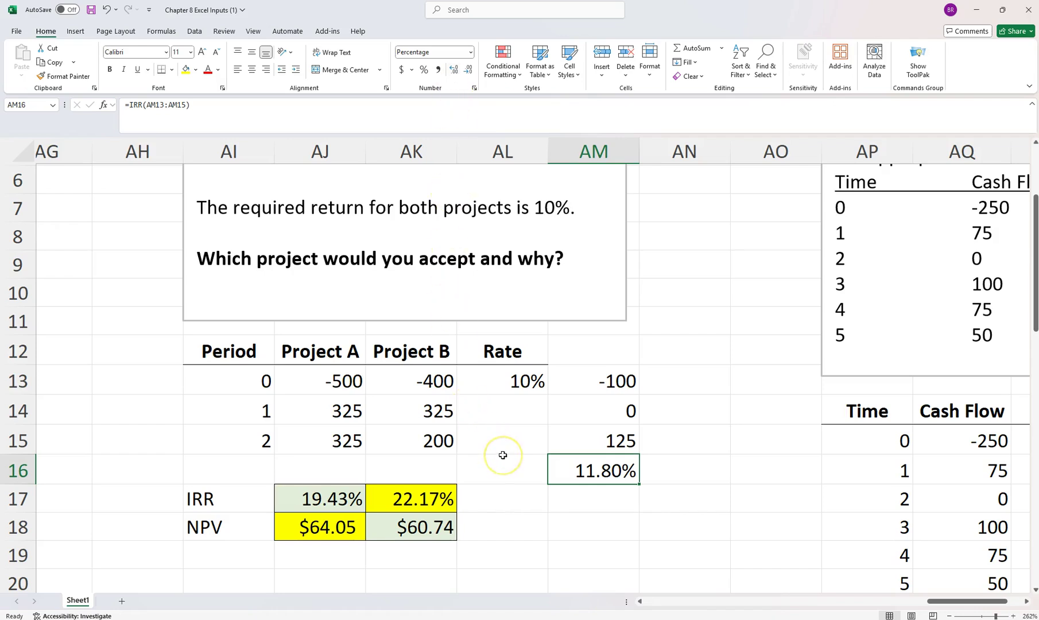
Step: Compare the IRR of the cash flow differences with the required return and both projects' IRR and NPV results
scroll(503, 455, down, 3)
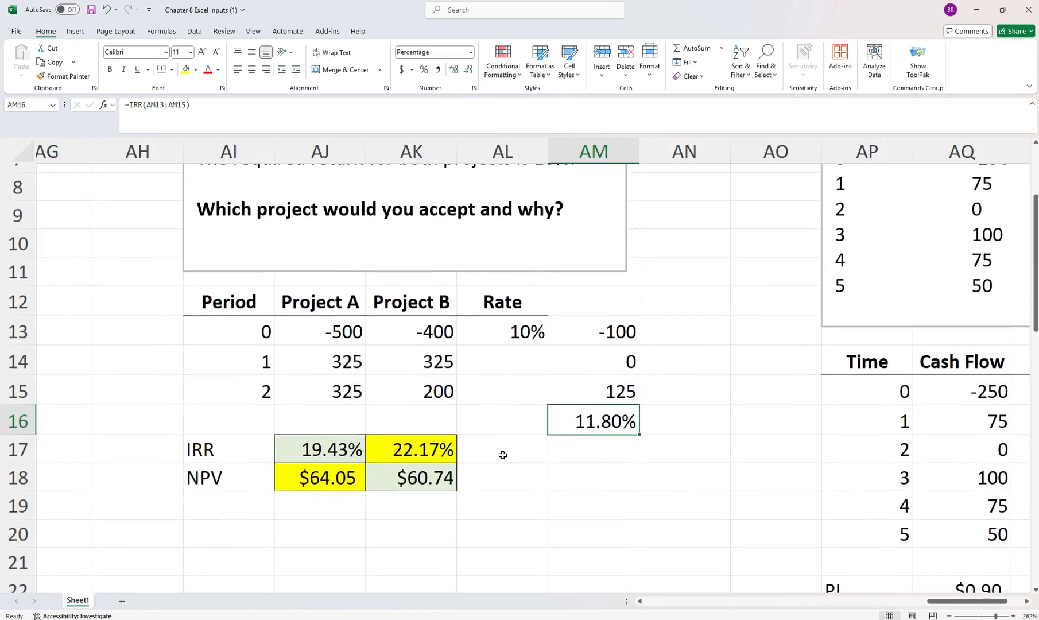
scroll(502, 455, down, 1)
scroll(503, 455, up, 1)
scroll(503, 455, down, 3)
scroll(502, 455, up, 4)
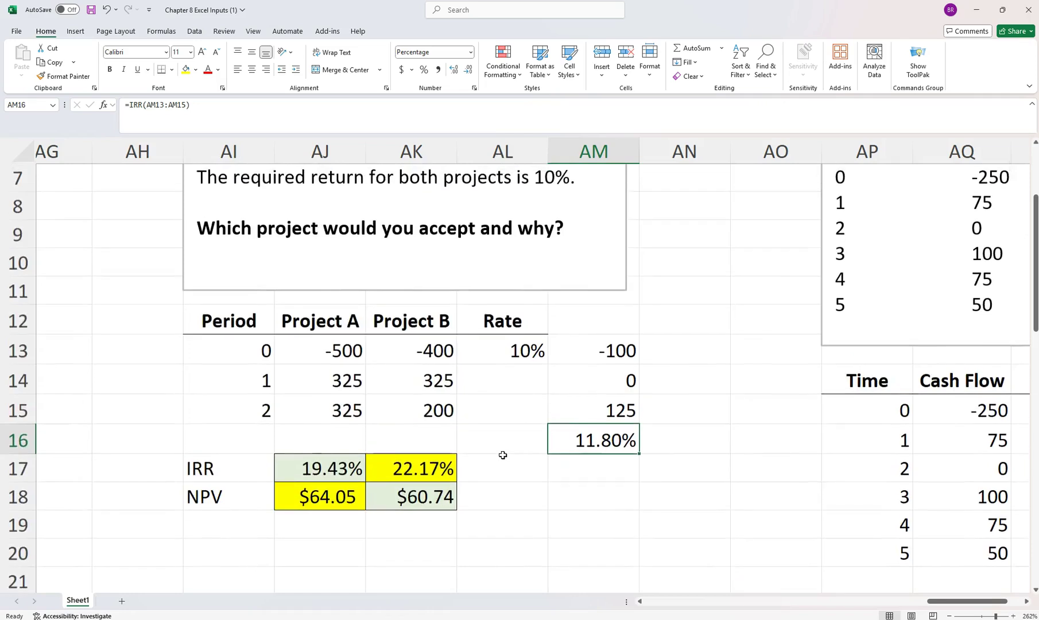
scroll(502, 455, down, 1)
scroll(503, 455, up, 3)
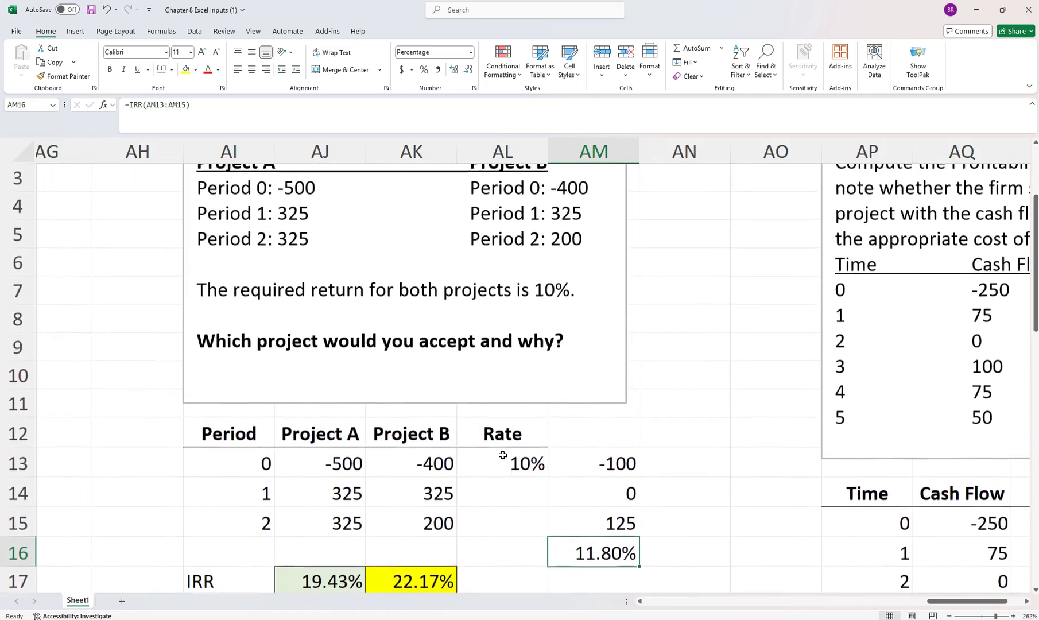
scroll(503, 455, down, 4)
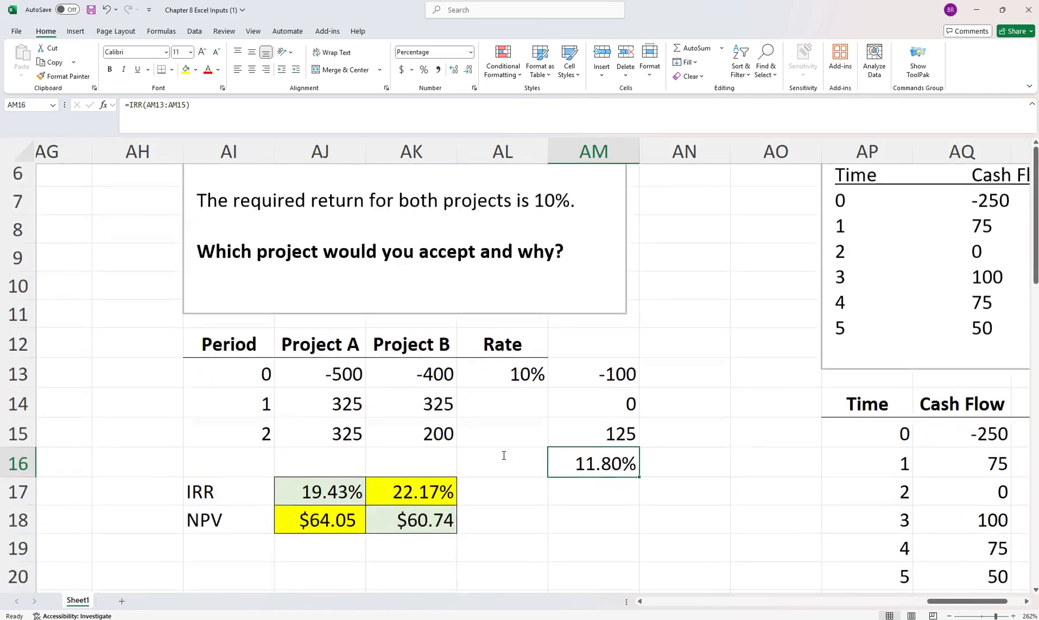
Step: Add a Rate heading in AI20 and list rates from 0% to 20% in 4% increments in AI21:AI26
scroll(503, 455, down, 1)
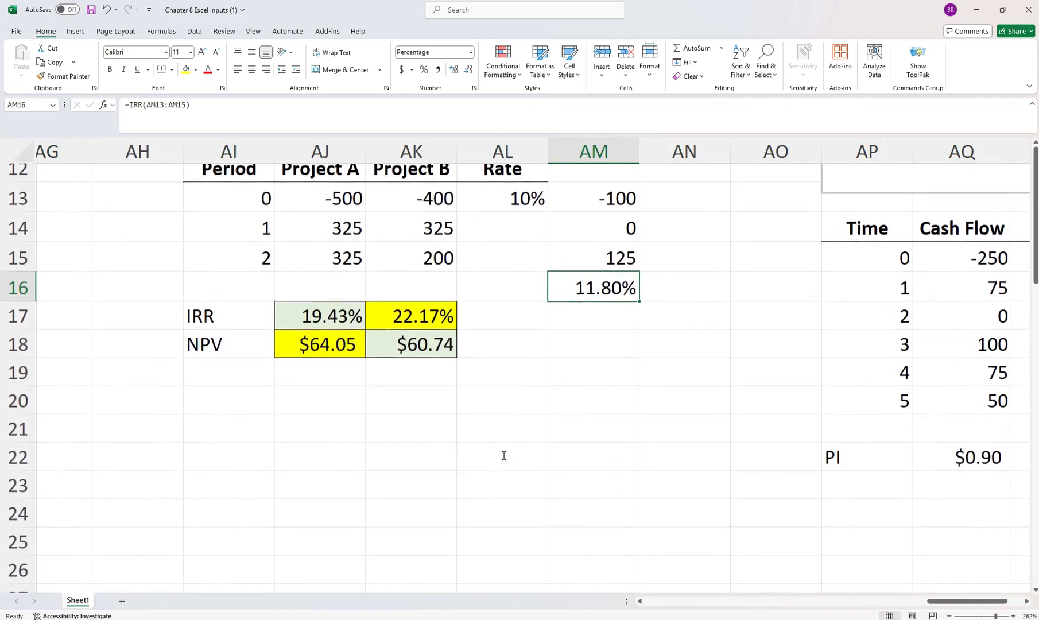
click(262, 400)
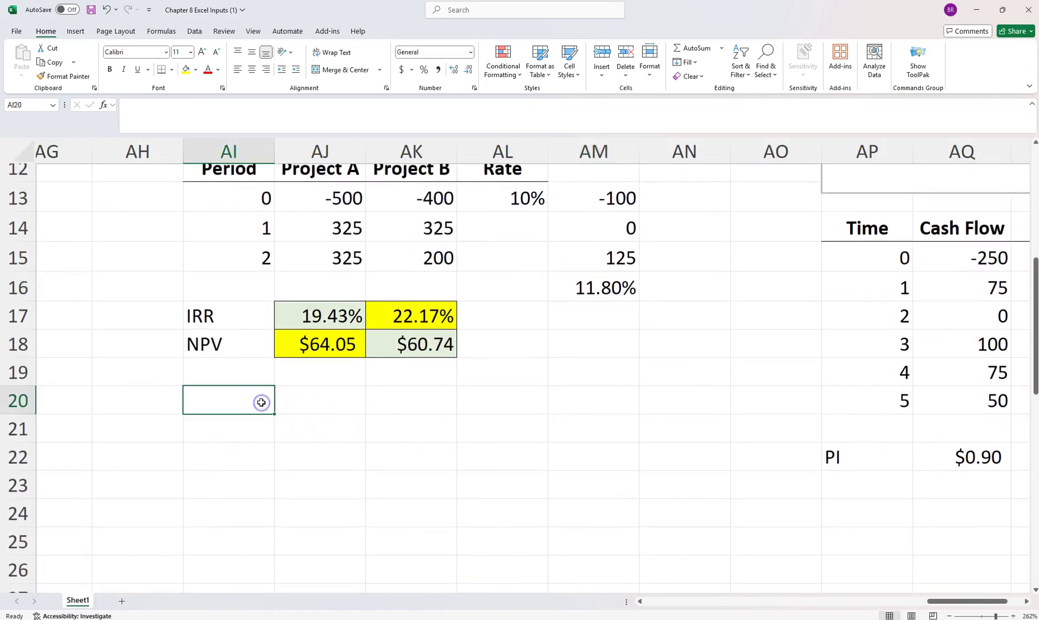
text(Rate)
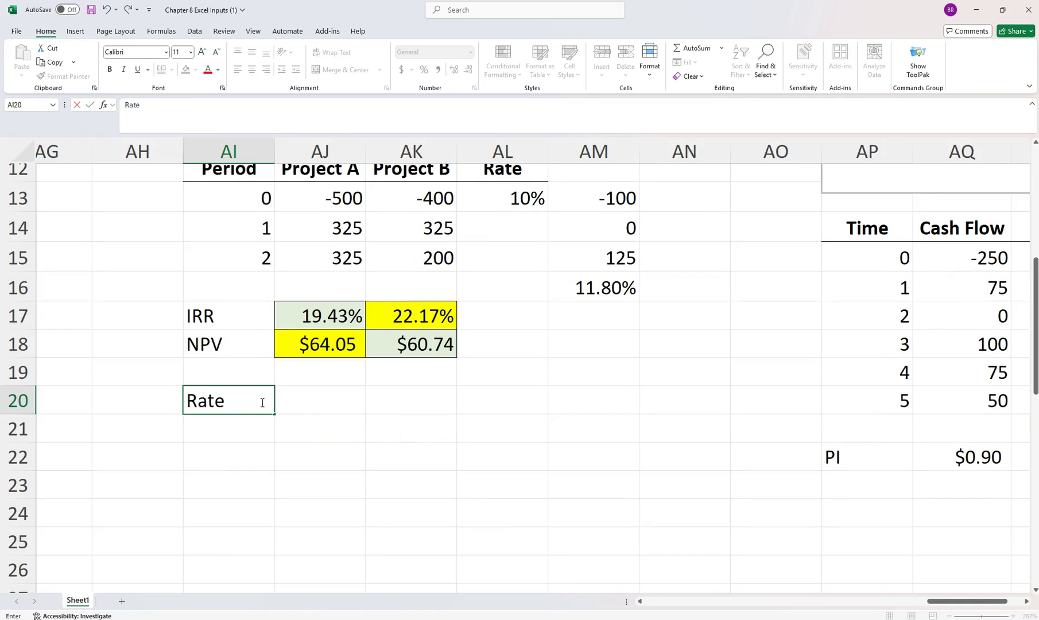
key(Return)
text(0)
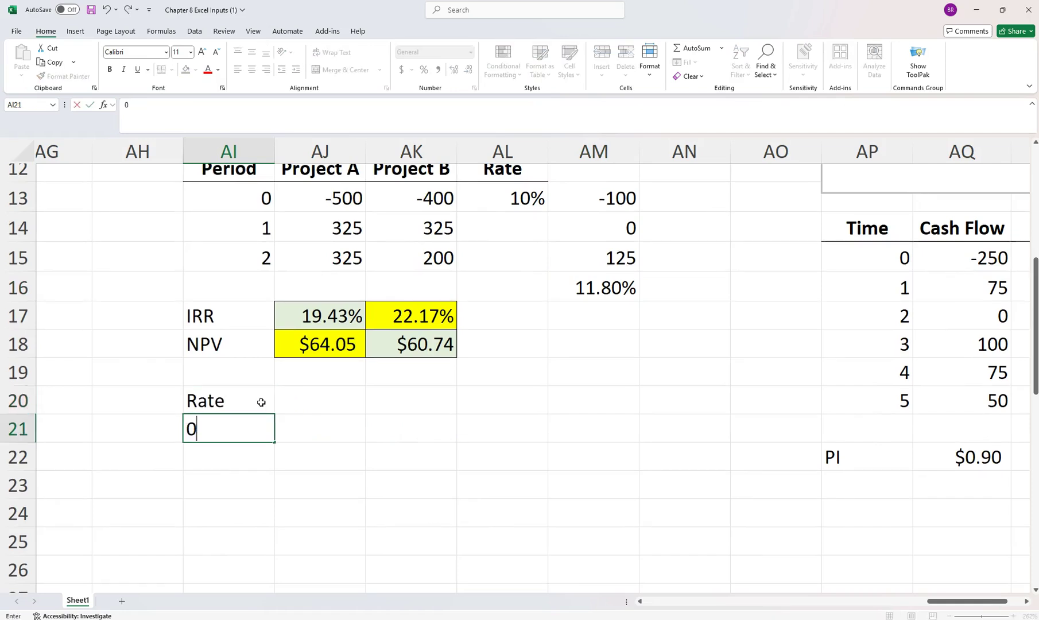
key(Return)
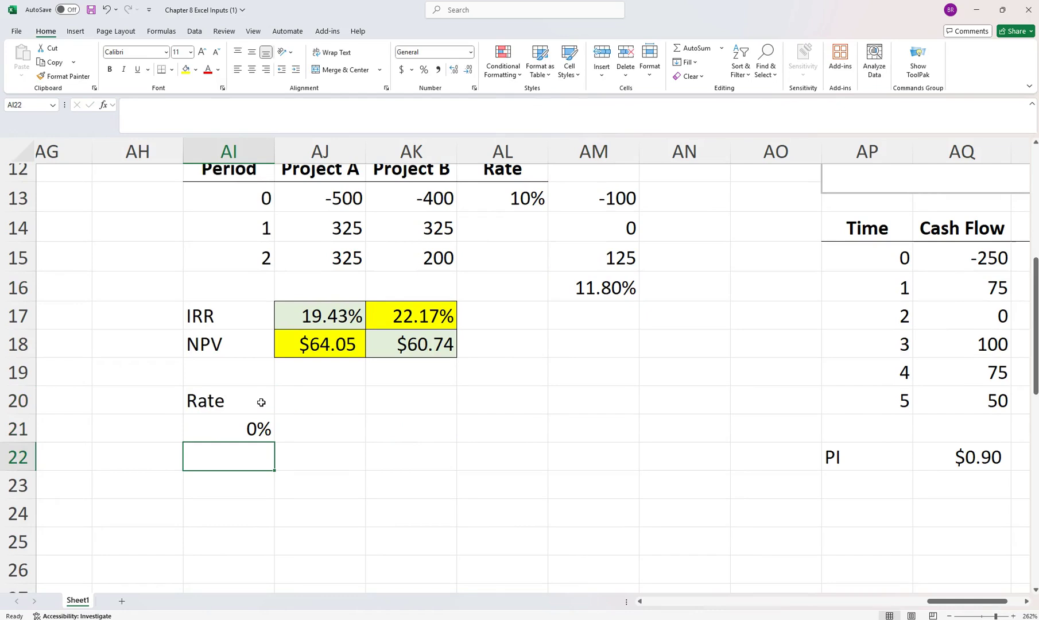
text(4%)
key(Return)
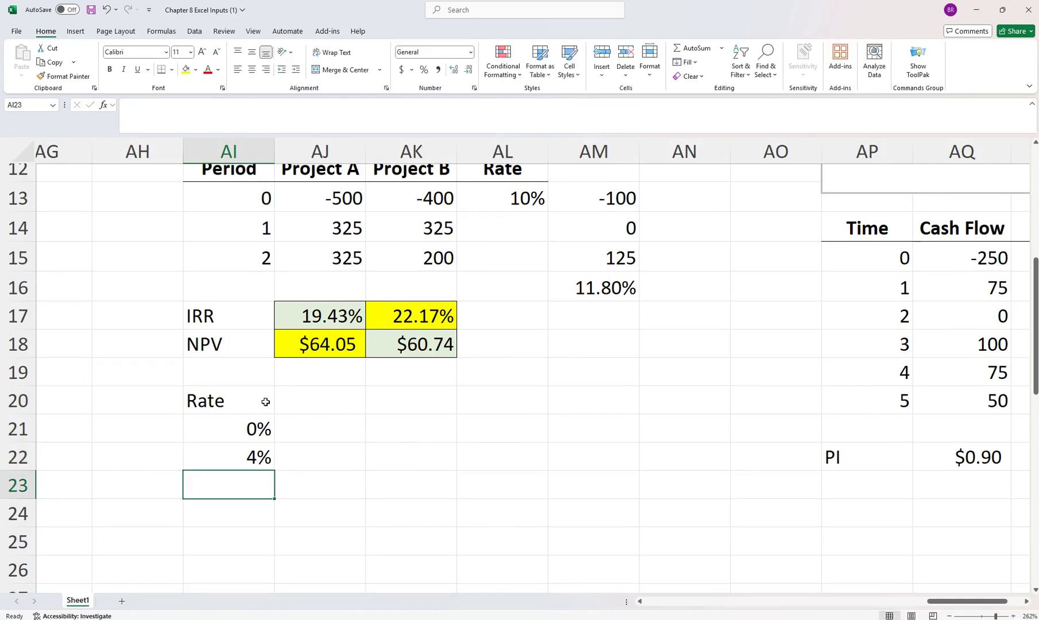
drag(244, 428, 246, 459)
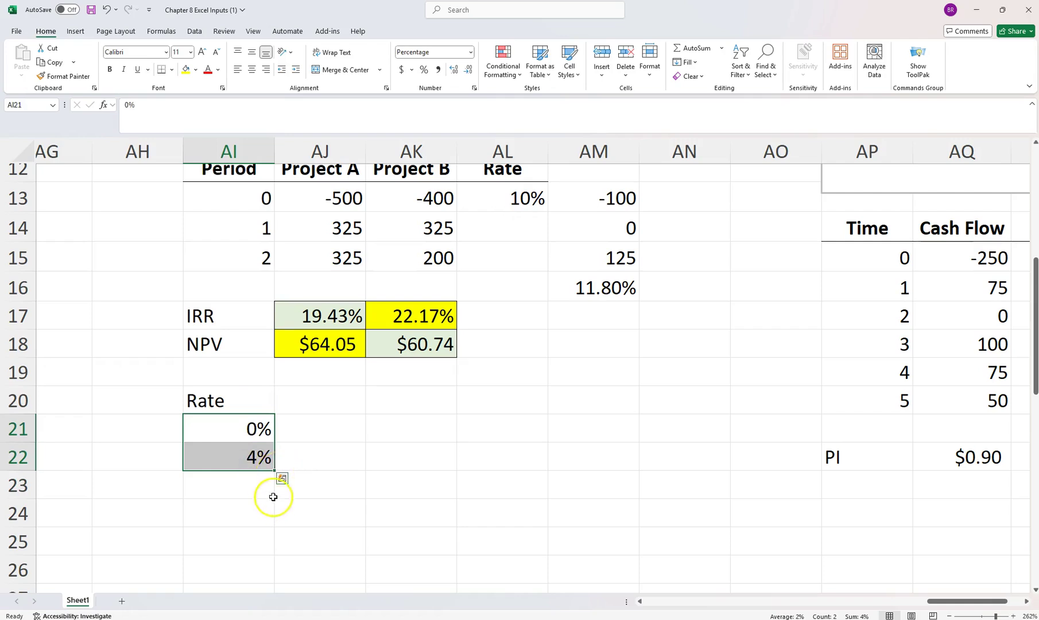
drag(275, 471, 264, 573)
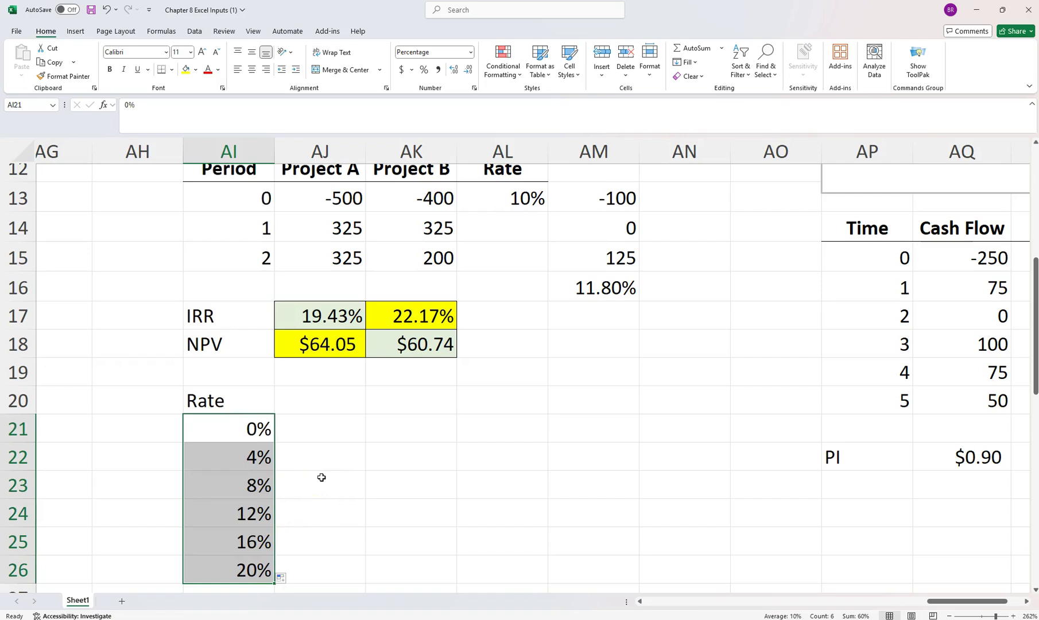
Step: Label the columns beside the Rate heading A in AJ20 and B in AK20
click(310, 403)
text(A)
key(Tab)
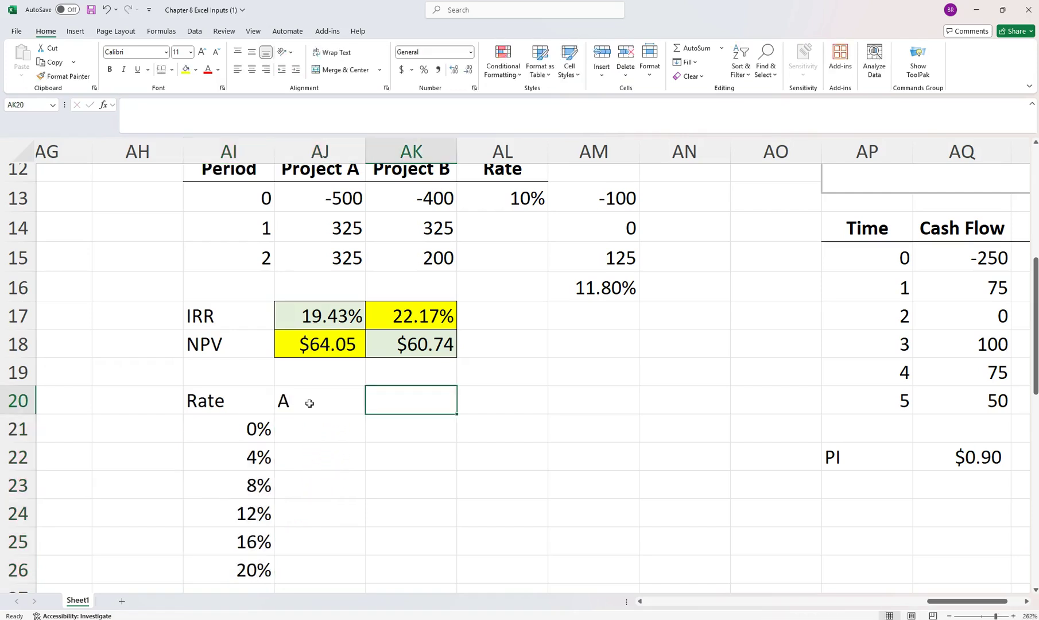
text(B)
key(Tab)
key(Down)
key(Left)
key(Left)
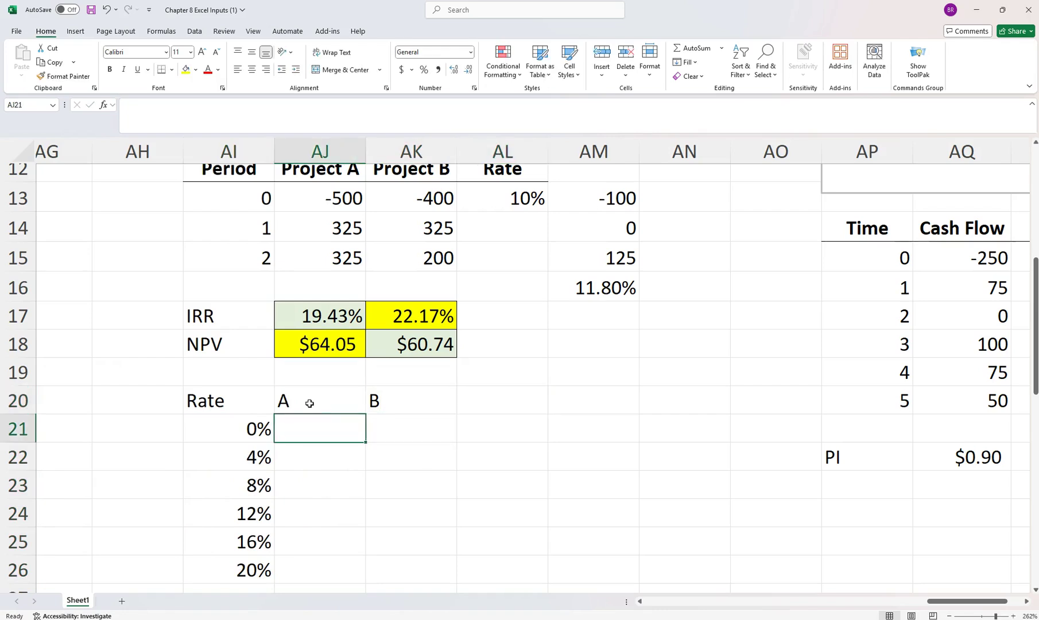
Step: Copy the text of Project A's NPV formula from AJ18 into AJ21 with its references unchanged
key(Up)
key(Up)
key(Up)
key(Up)
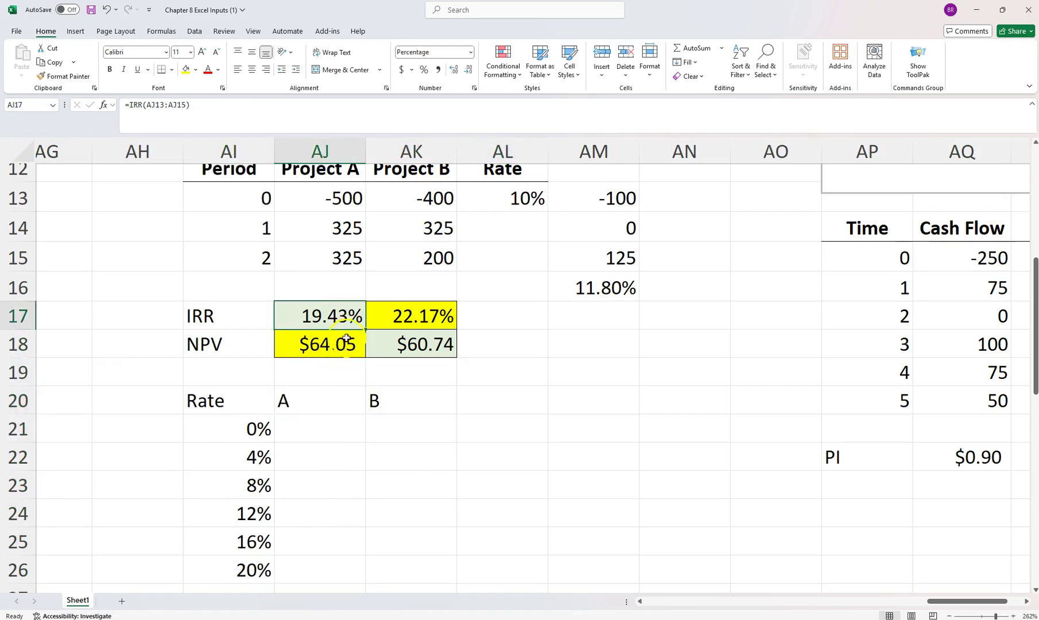
click(335, 343)
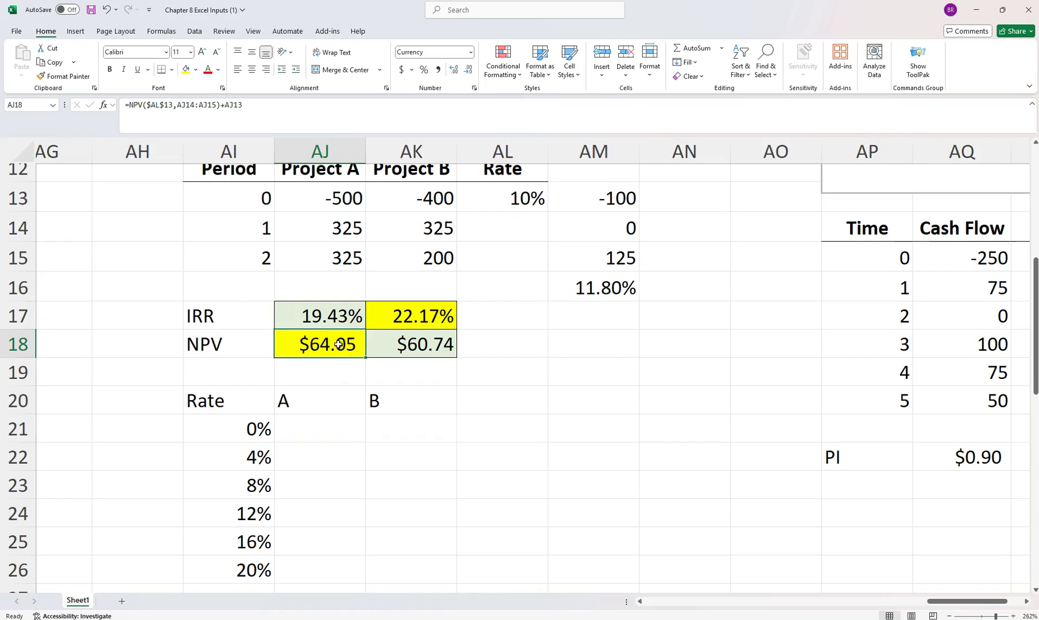
double_click(338, 344)
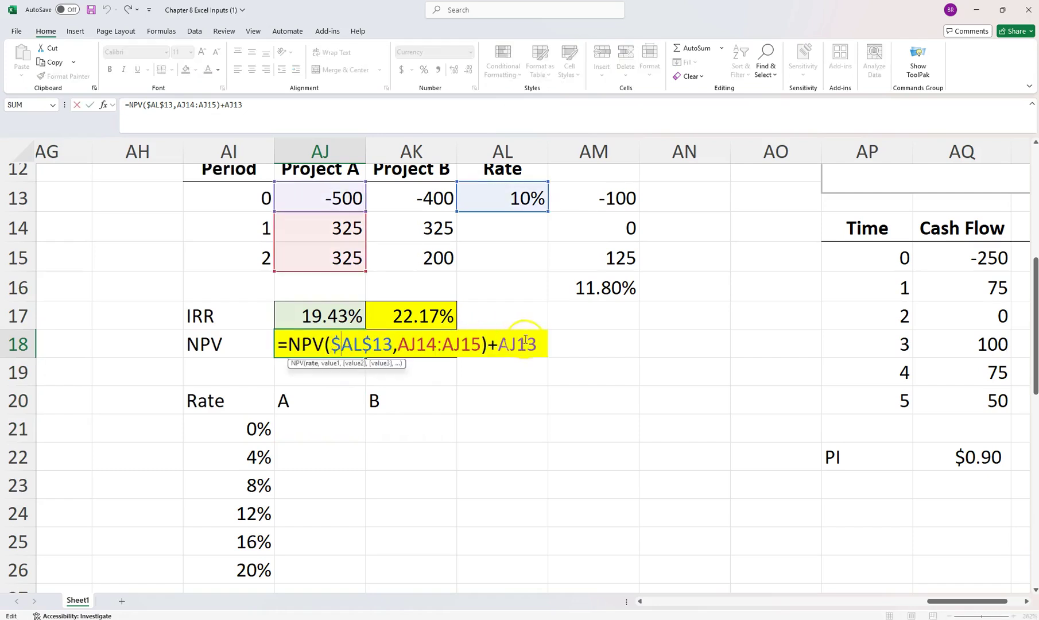
drag(535, 342, 278, 358)
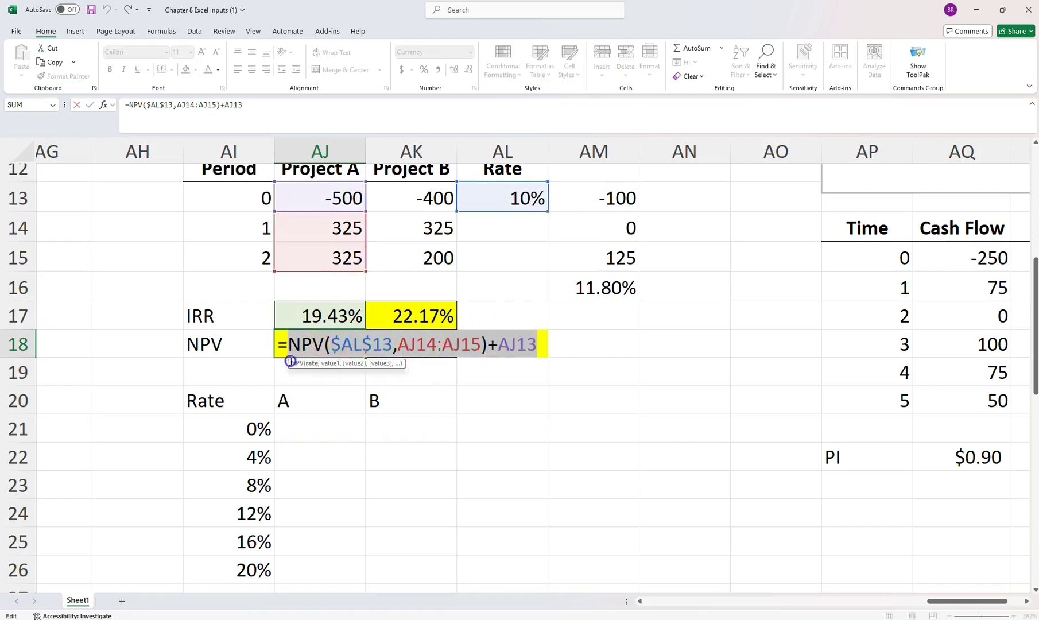
key(ctrl+c)
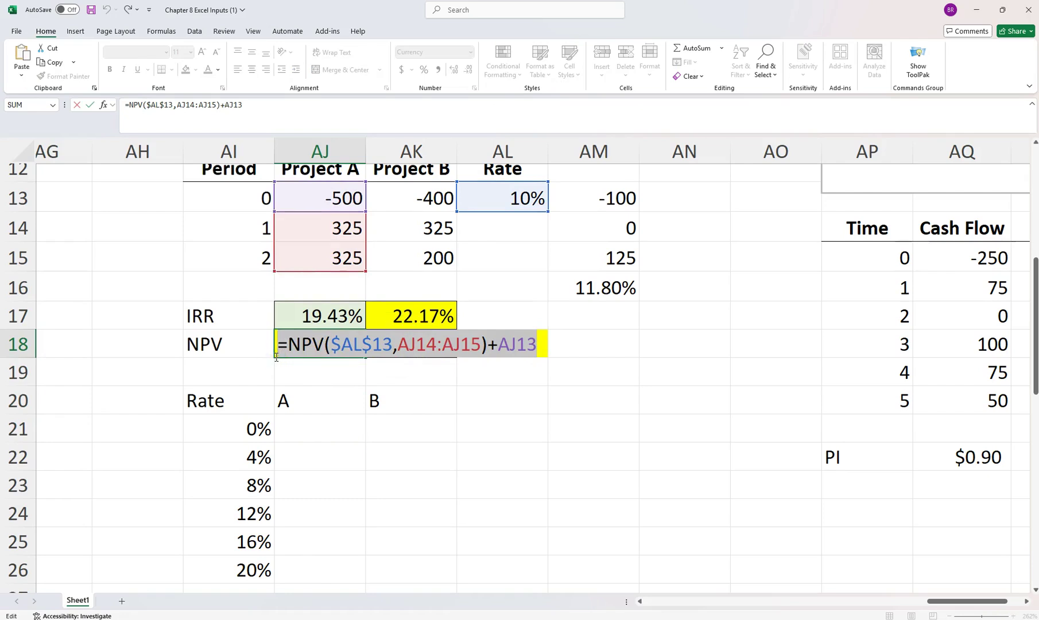
key(Return)
key(Return)
key(Return)
double_click(317, 418)
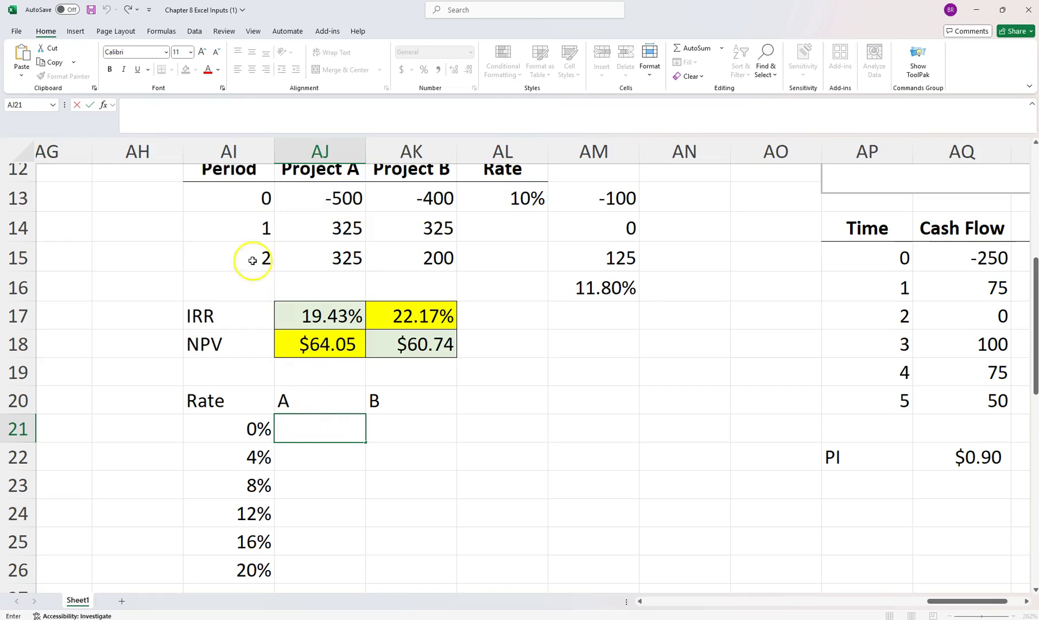
key(ctrl+v)
Step: Replace the discount rate reference in AJ21's NPV formula with AI21
click(205, 105)
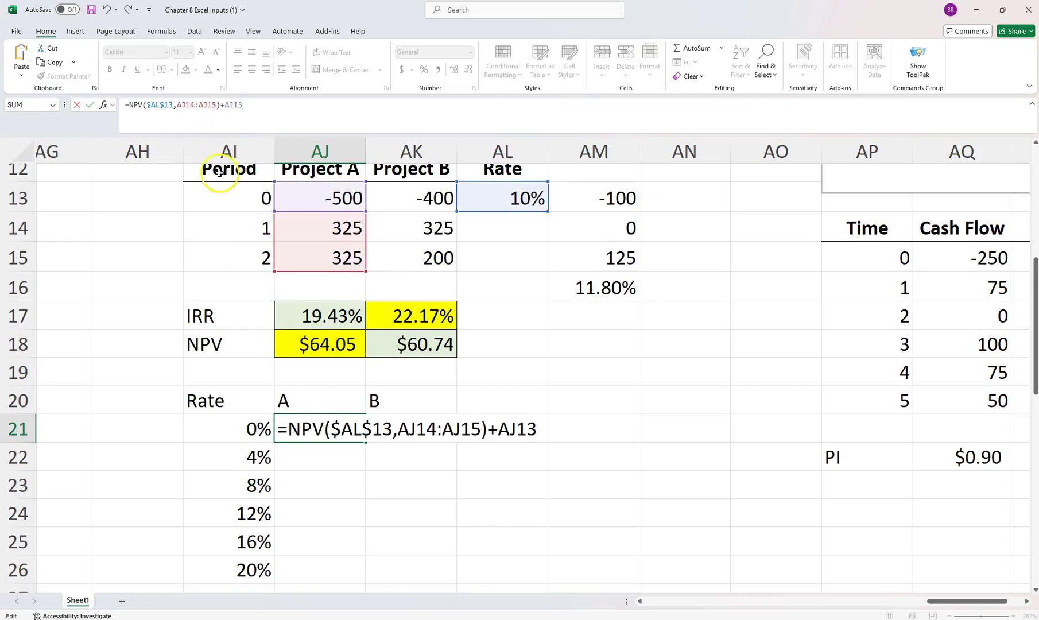
click(374, 428)
click(329, 429)
drag(330, 430, 393, 430)
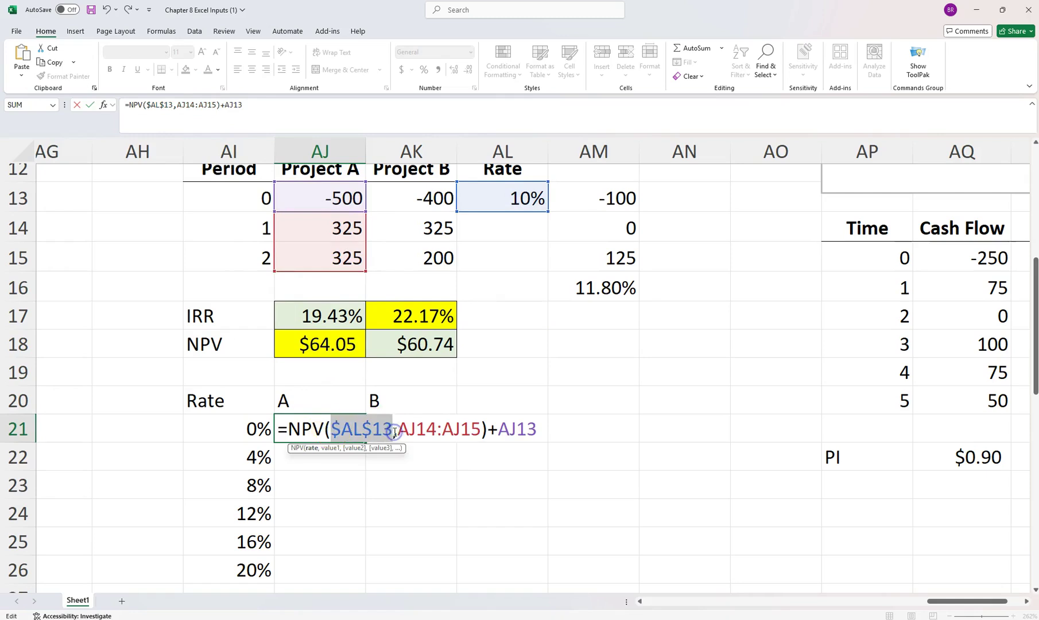
text(ai21)
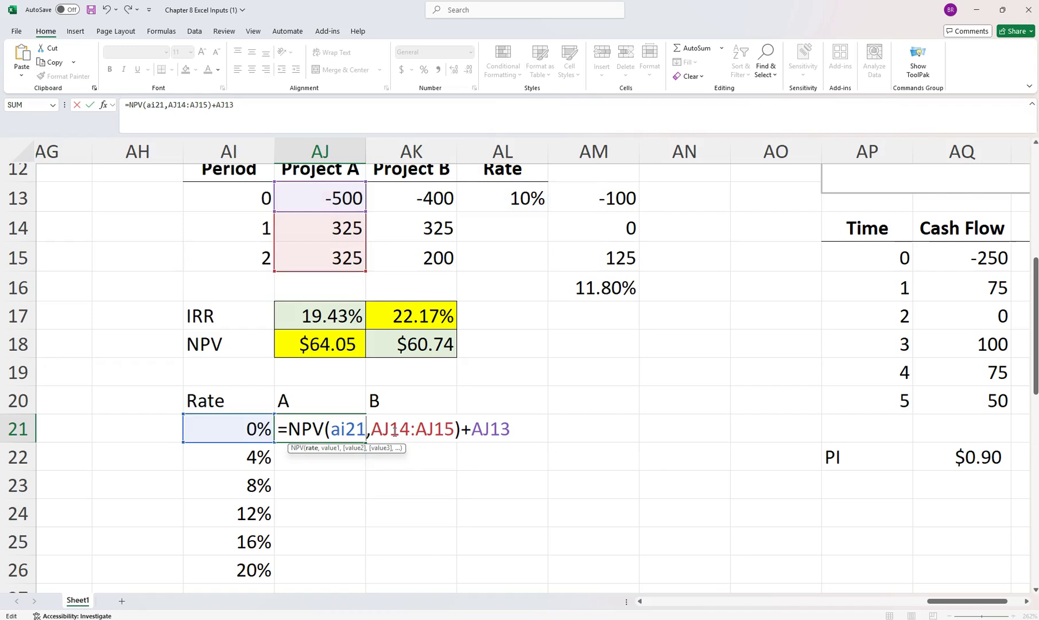
Step: Lock the row numbers of the cash flow references in AJ21, giving =NPV(AI21,AJ$14:AJ$15)+AJ$13
drag(371, 430, 393, 425)
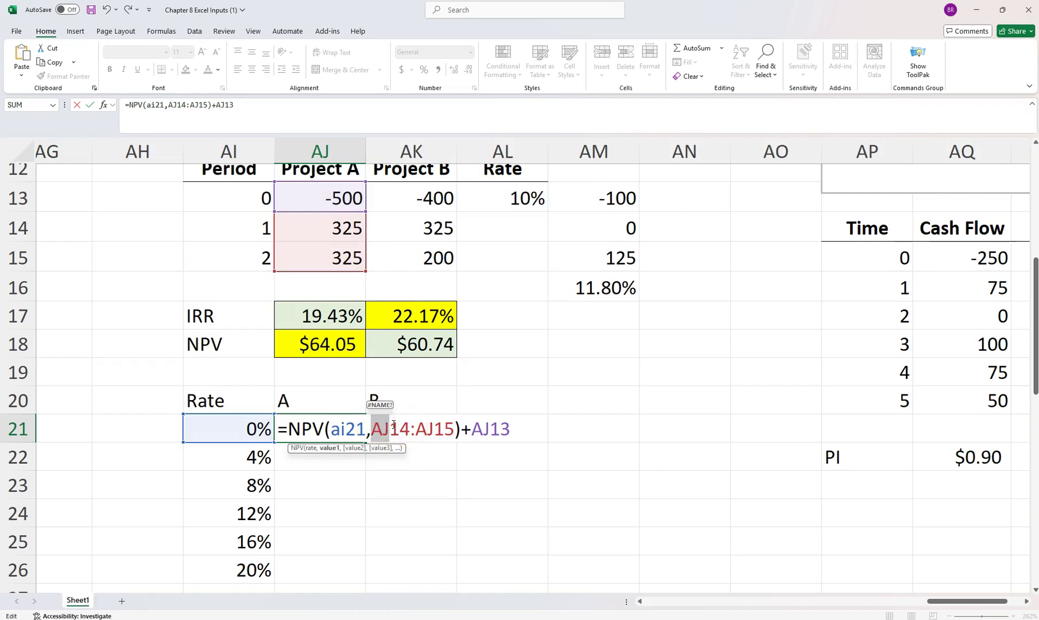
click(393, 424)
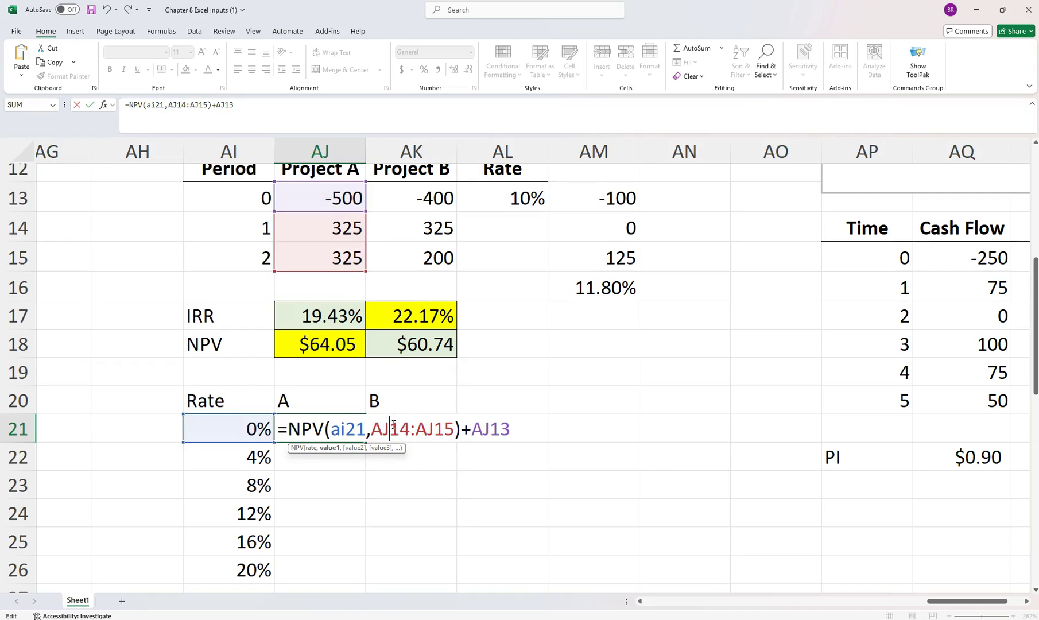
text($)
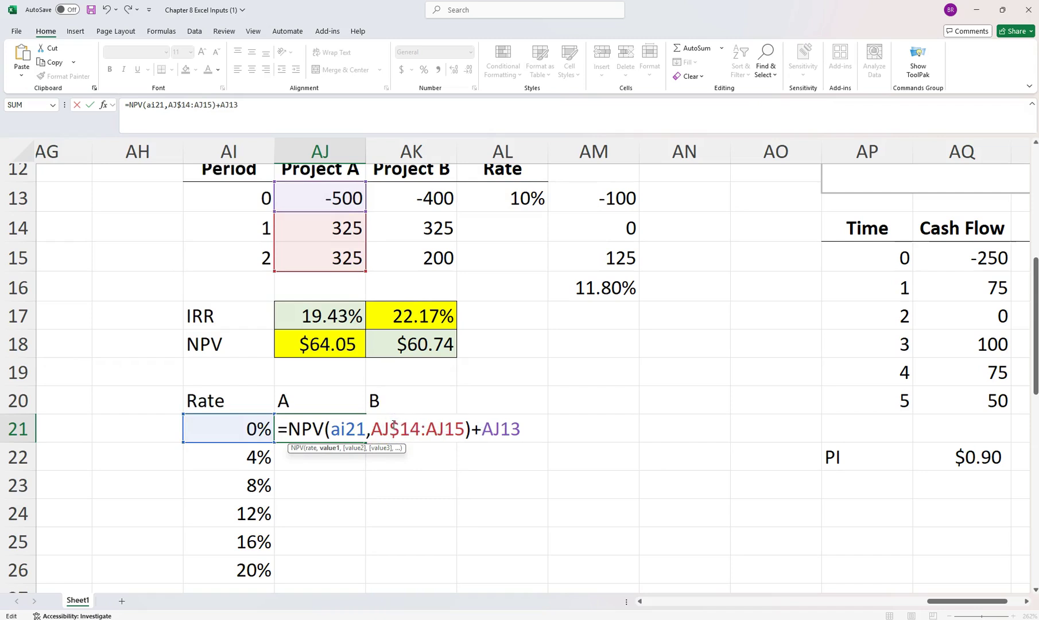
click(443, 429)
text($)
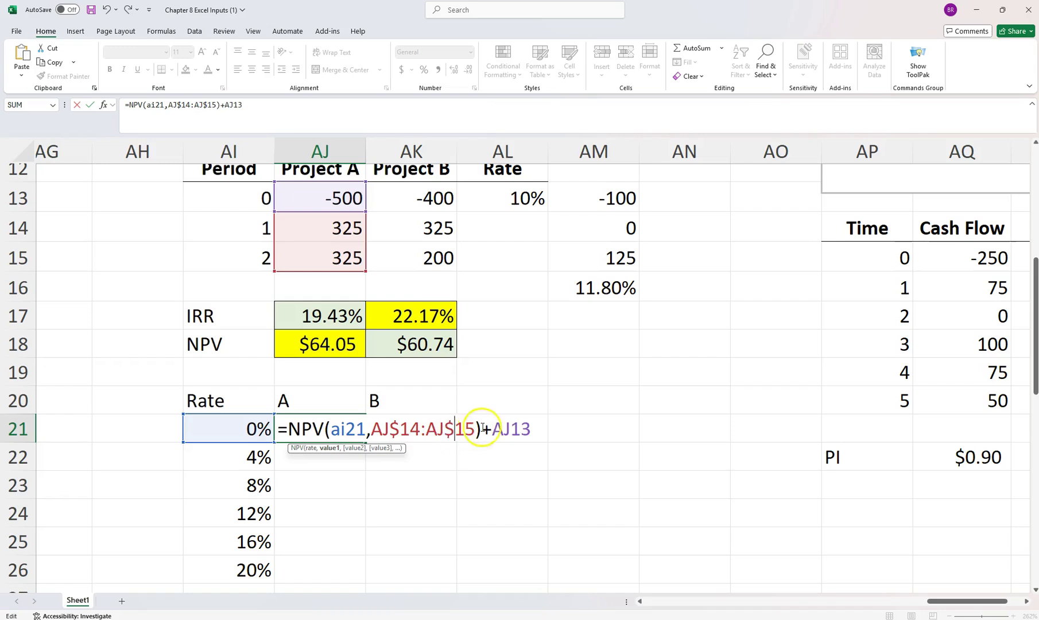
click(507, 430)
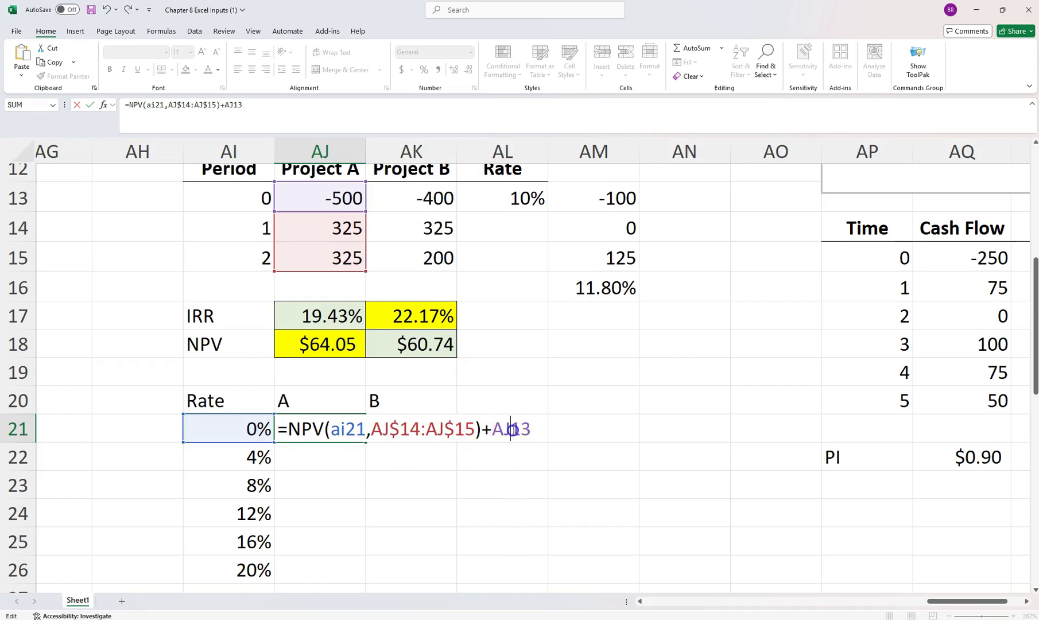
text($)
key(Return)
Step: Format the NPV in AJ21 as Currency
click(349, 423)
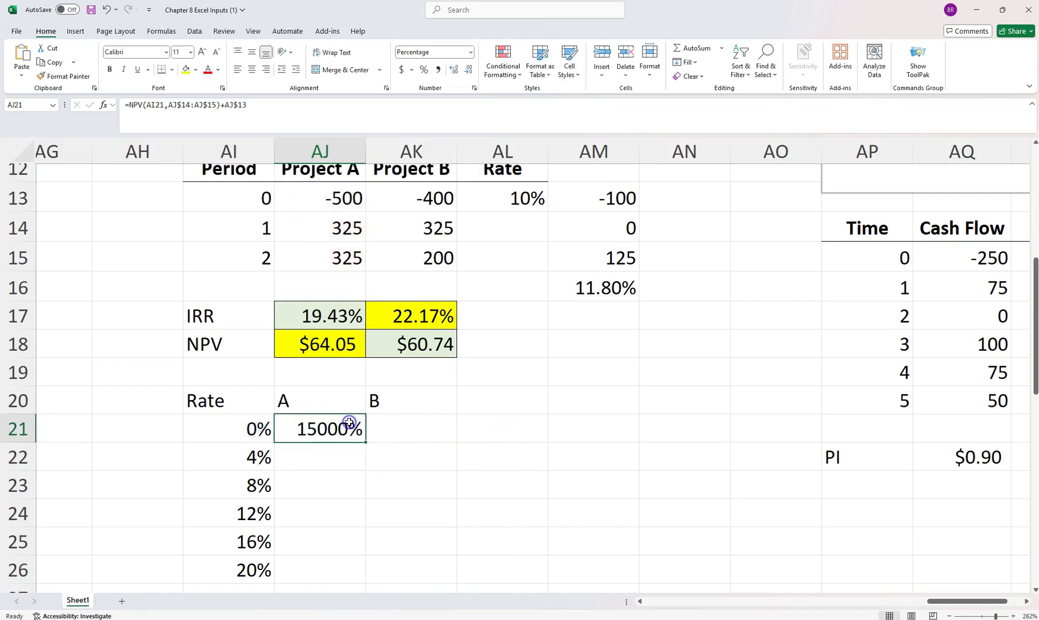
click(471, 54)
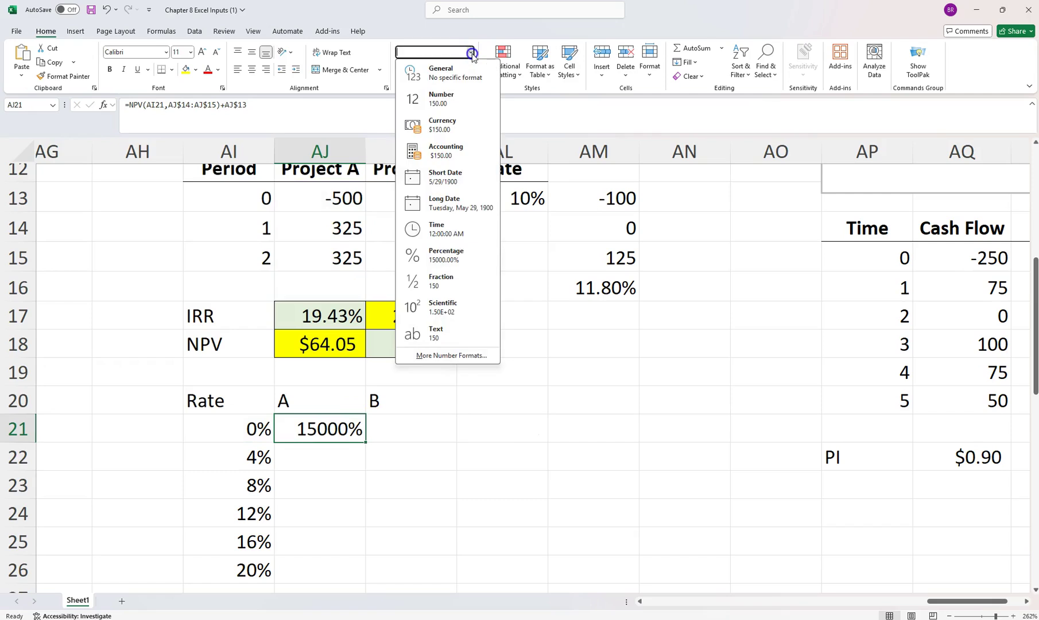
click(447, 123)
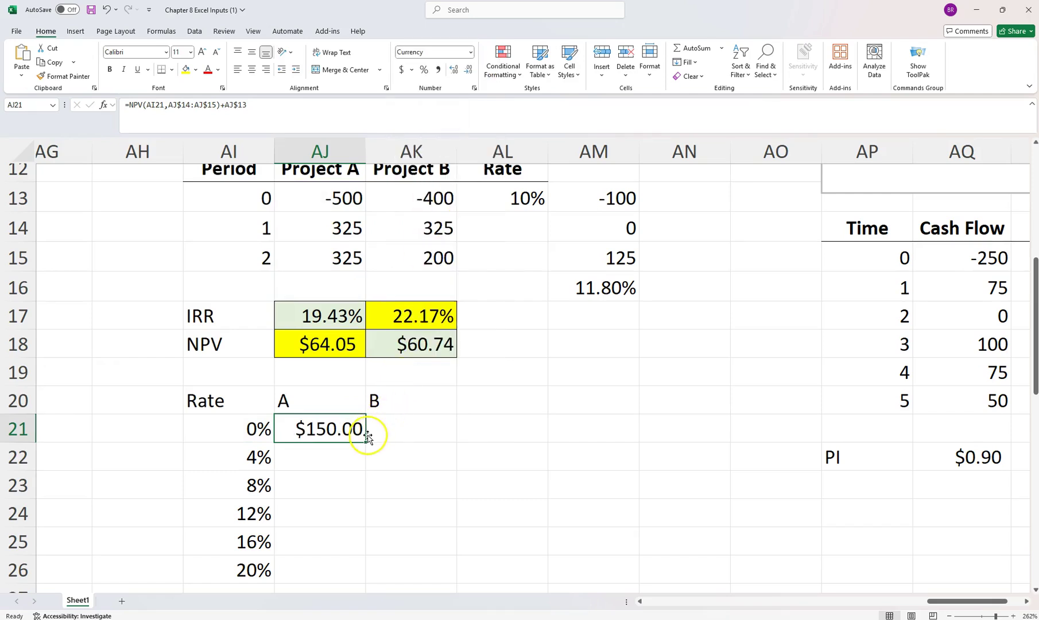
Step: Try copying the AJ21 formula across to AK21 and inspect the rate reference in the copy
drag(366, 441, 443, 436)
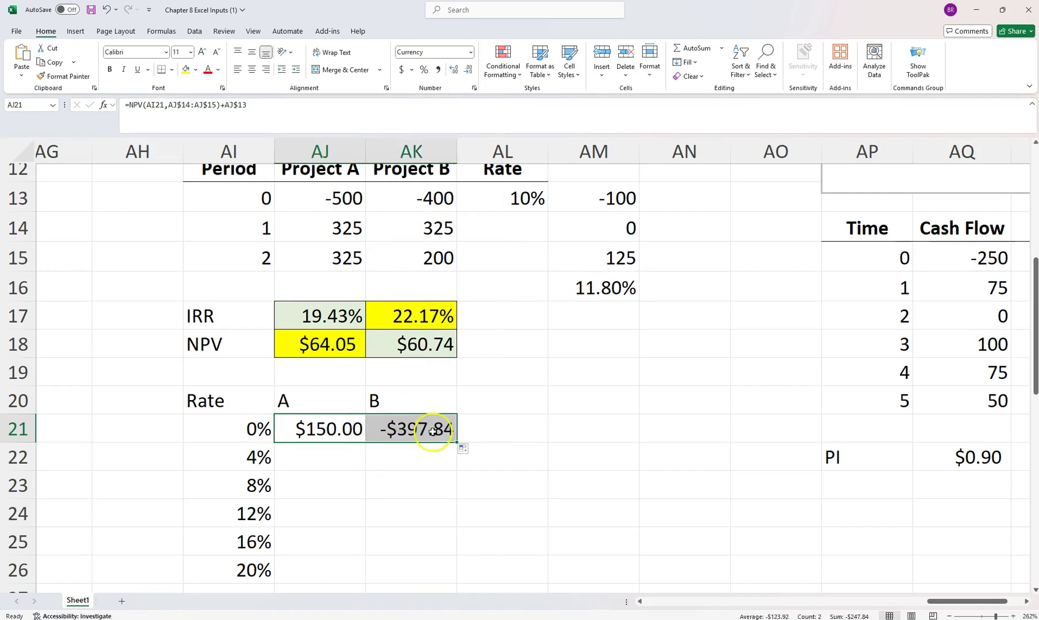
click(433, 431)
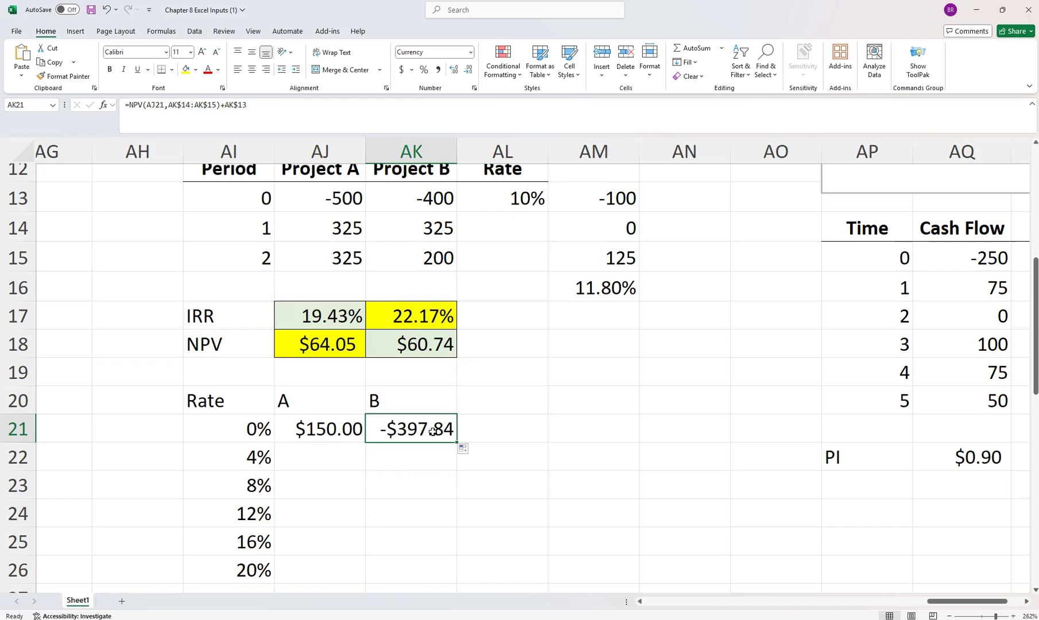
double_click(433, 431)
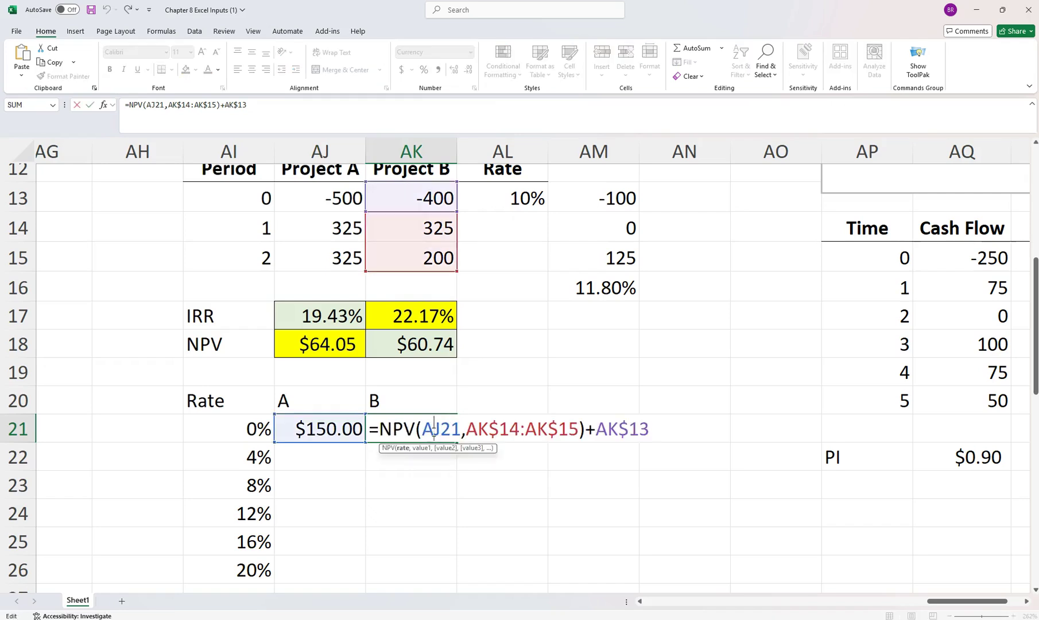
drag(422, 428, 451, 426)
key(Return)
Step: Lock the column of the rate reference in AJ21's NPV formula as $AI21
click(344, 426)
double_click(339, 427)
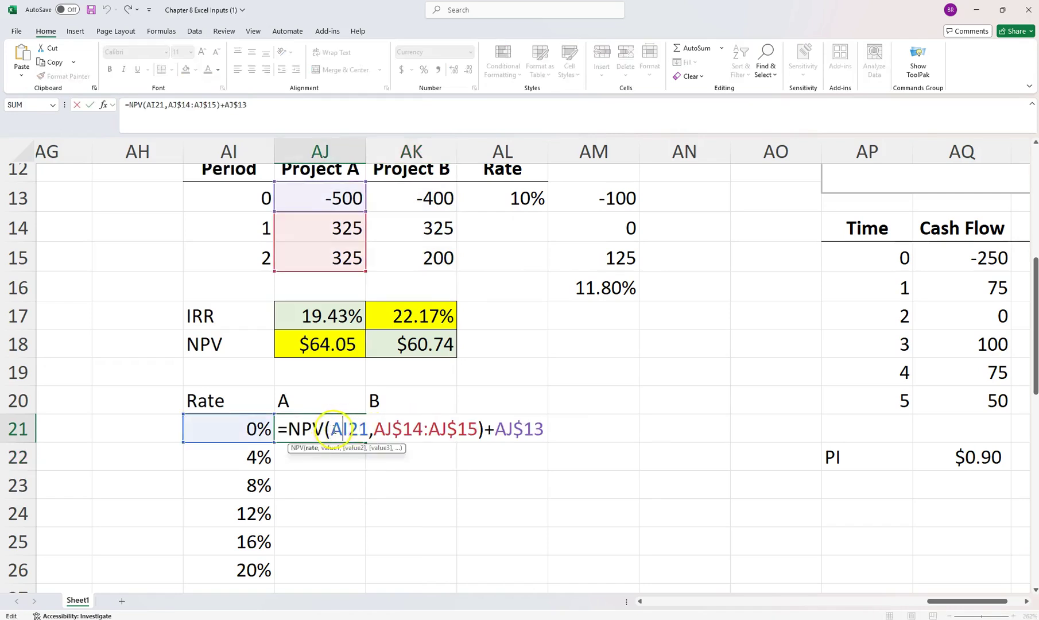
click(332, 430)
text($)
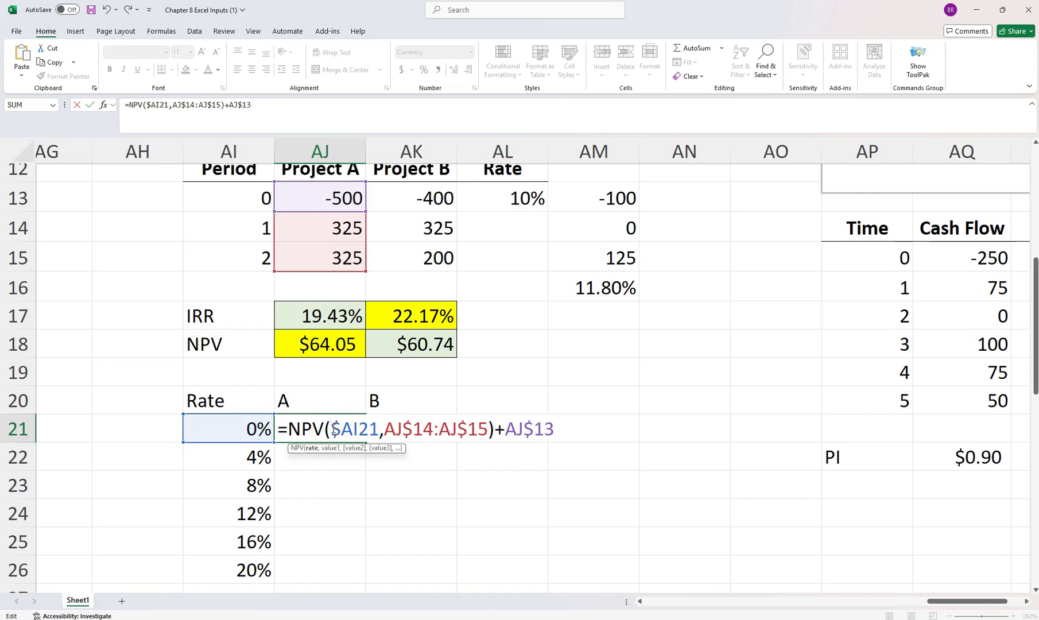
key(Return)
Step: Copy the AJ21 formula to AK21, check its references, and fill both NPV columns down to row 26
click(333, 427)
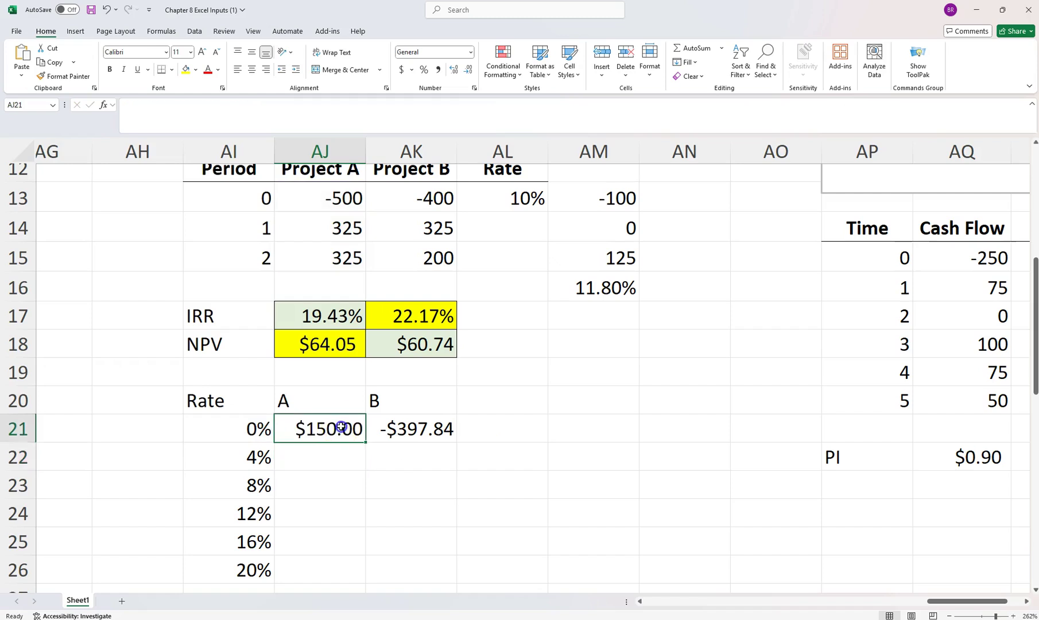
drag(367, 442, 445, 438)
double_click(438, 434)
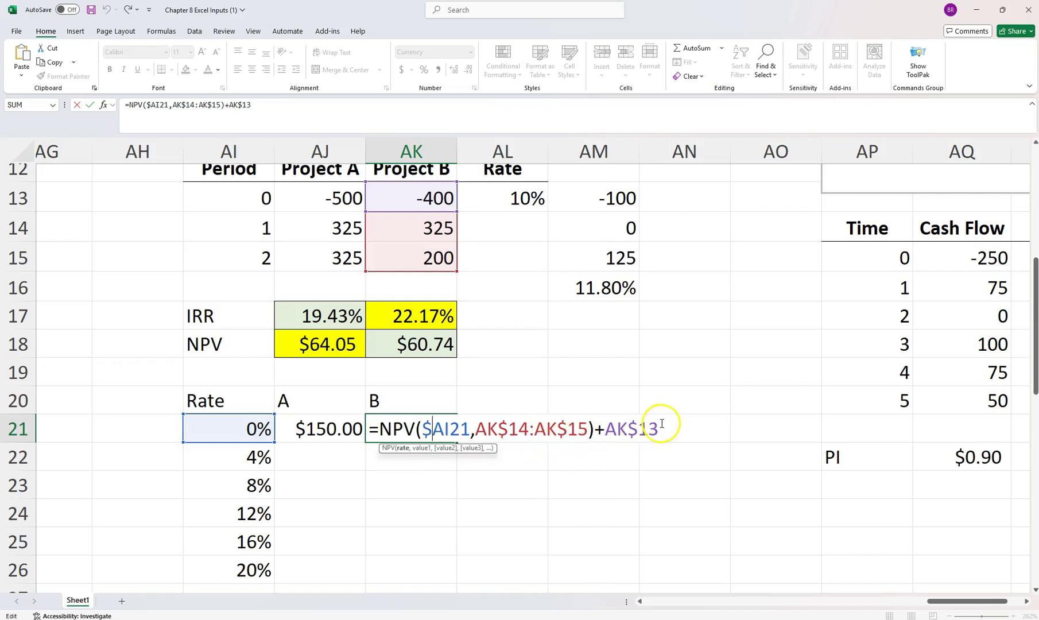
key(Return)
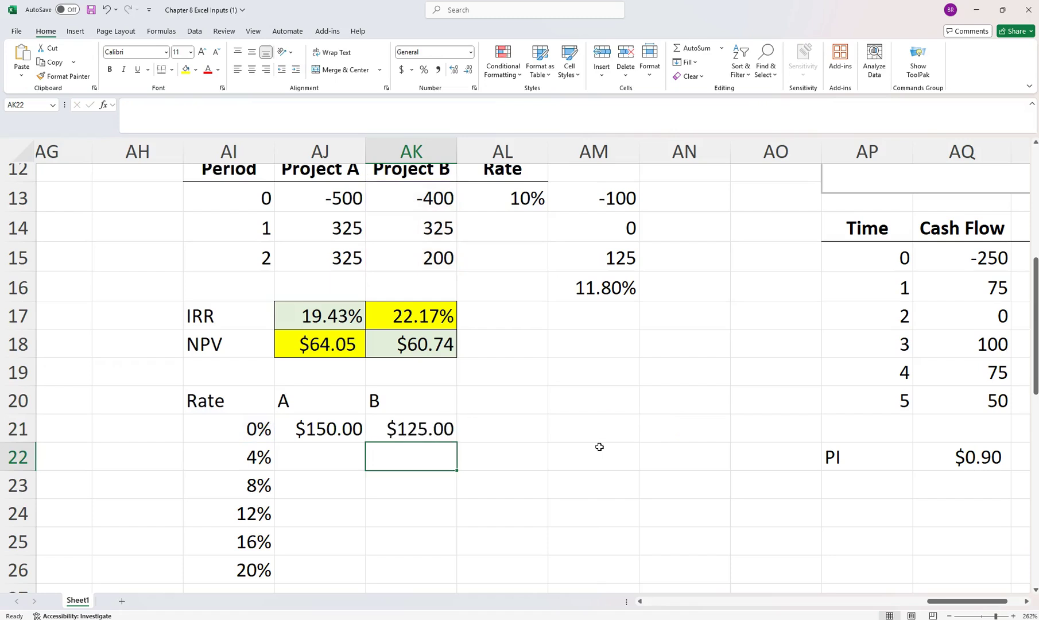
drag(343, 430, 410, 430)
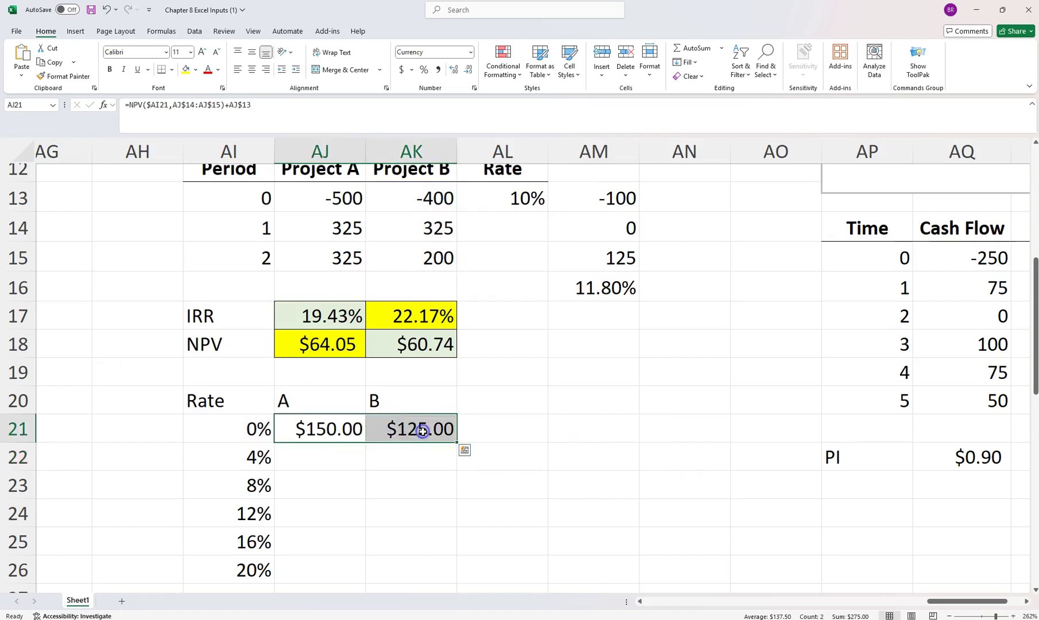
double_click(456, 441)
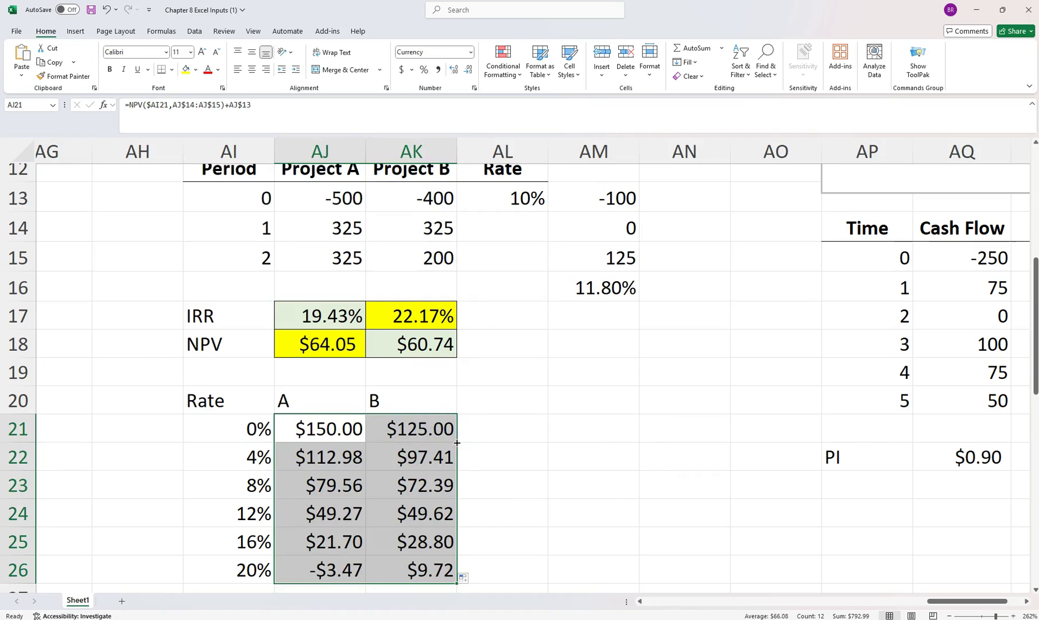
Step: Insert a recommended line chart of the Rate, A and B table in AI20:AK26
drag(455, 574, 208, 393)
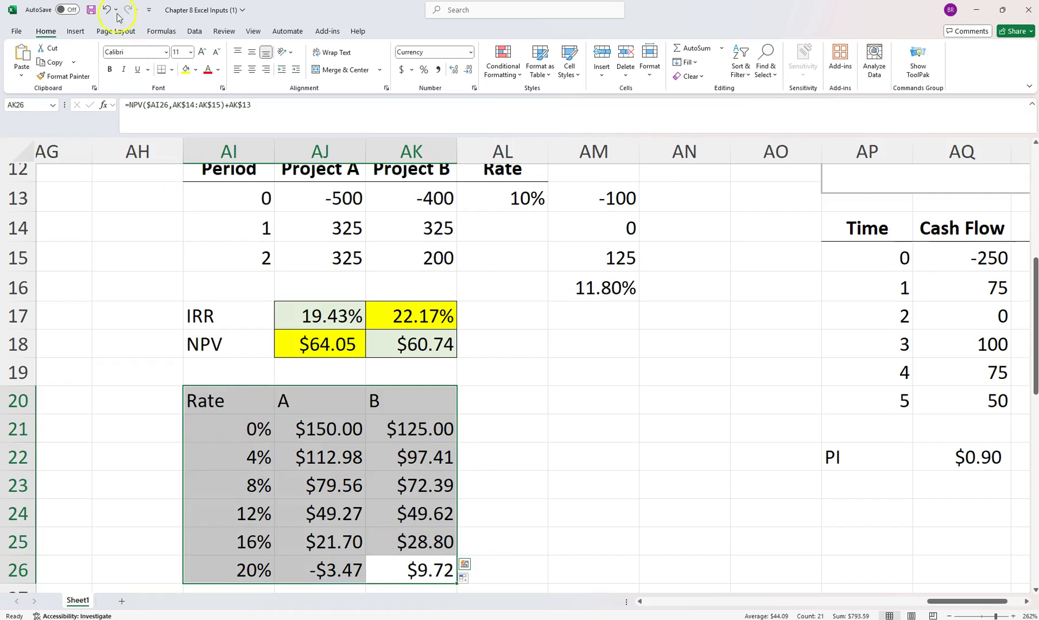
click(76, 32)
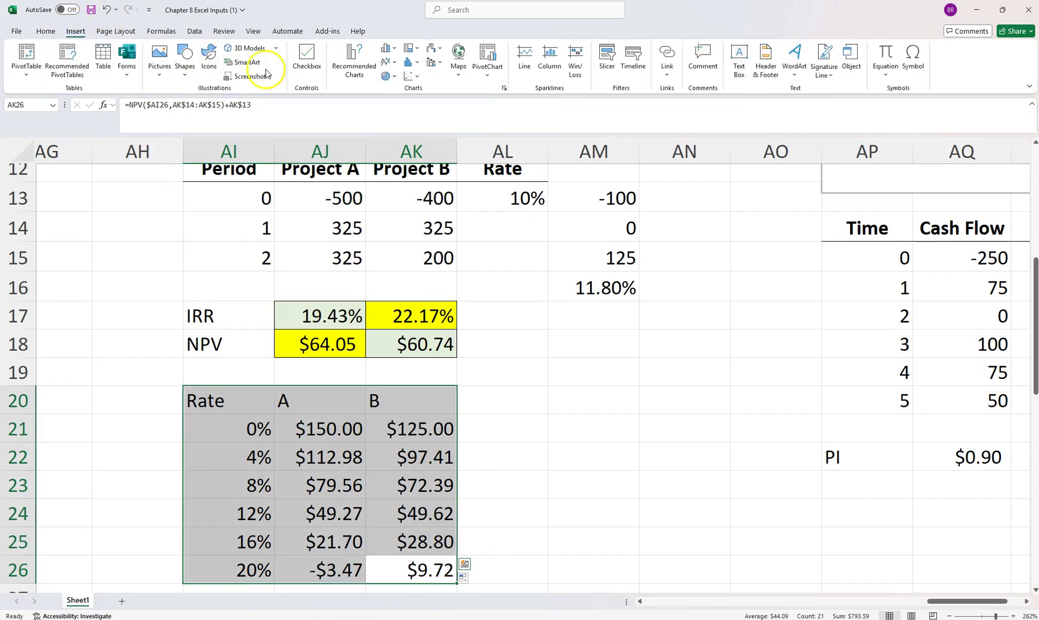
click(354, 69)
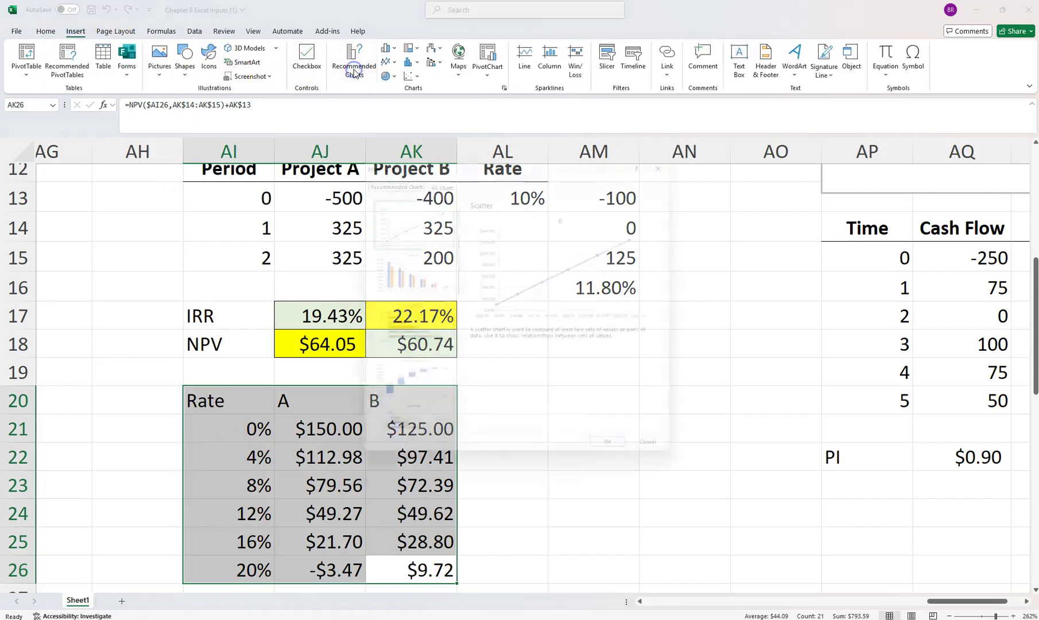
click(390, 227)
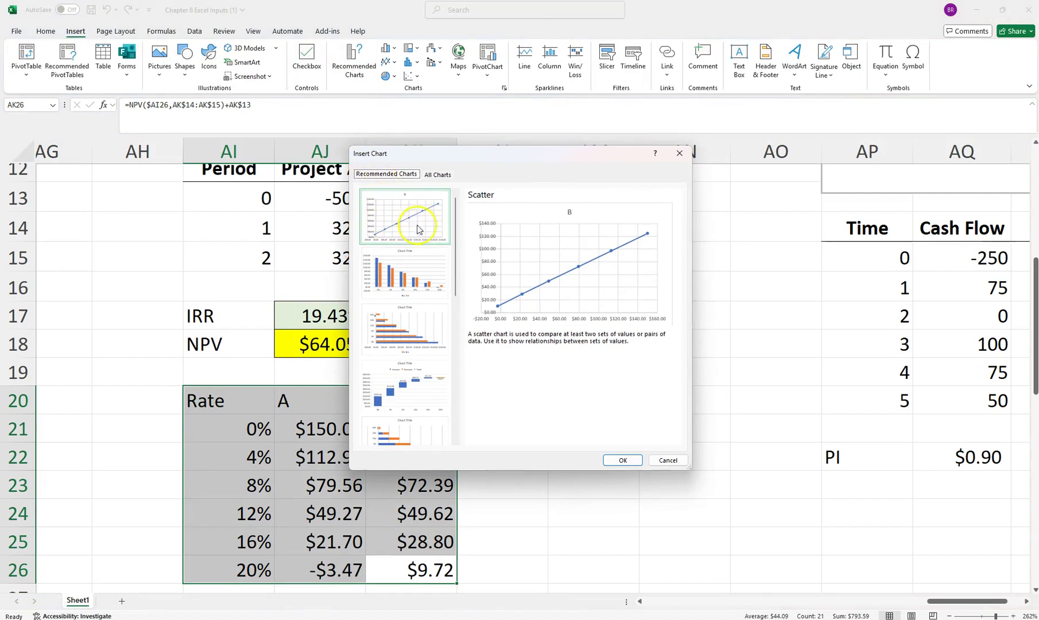
drag(455, 237, 462, 317)
click(415, 335)
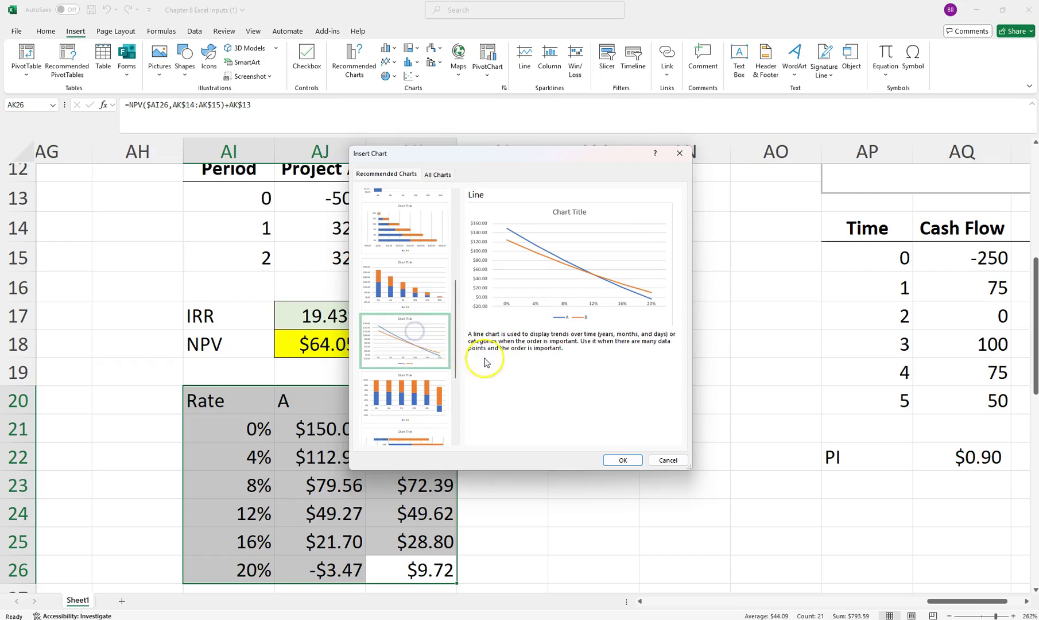
click(627, 460)
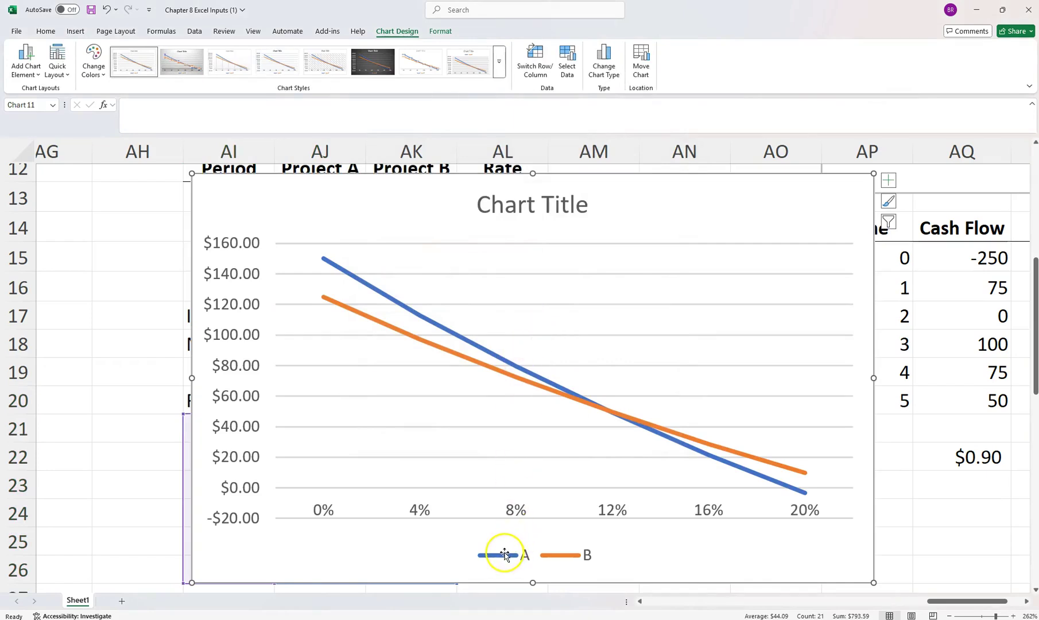
Step: Give the series A line in the chart a dashed outline
click(394, 297)
right_click(393, 298)
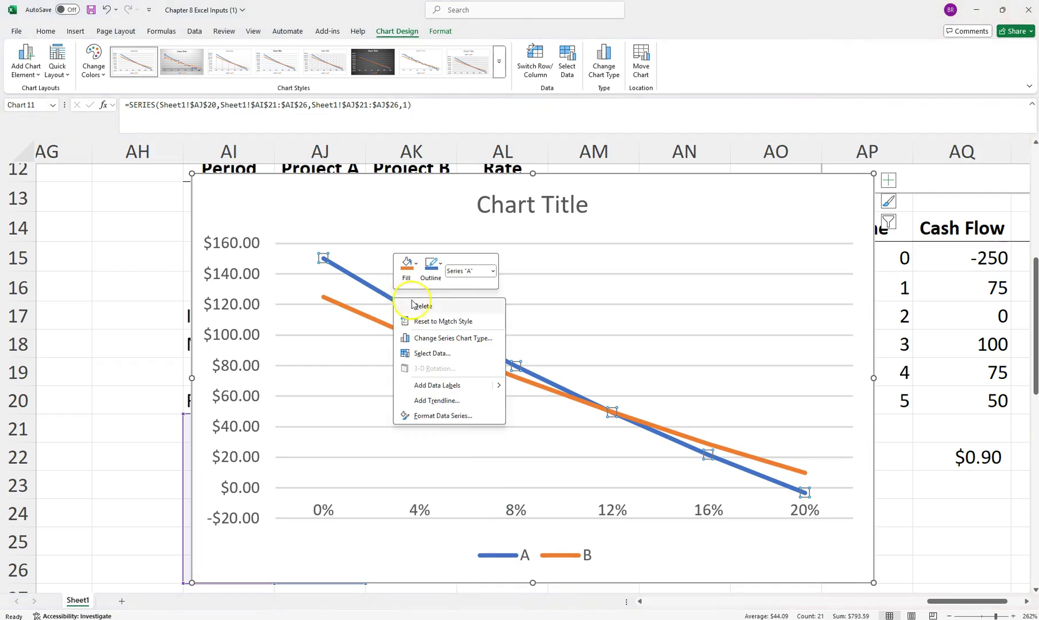
click(413, 276)
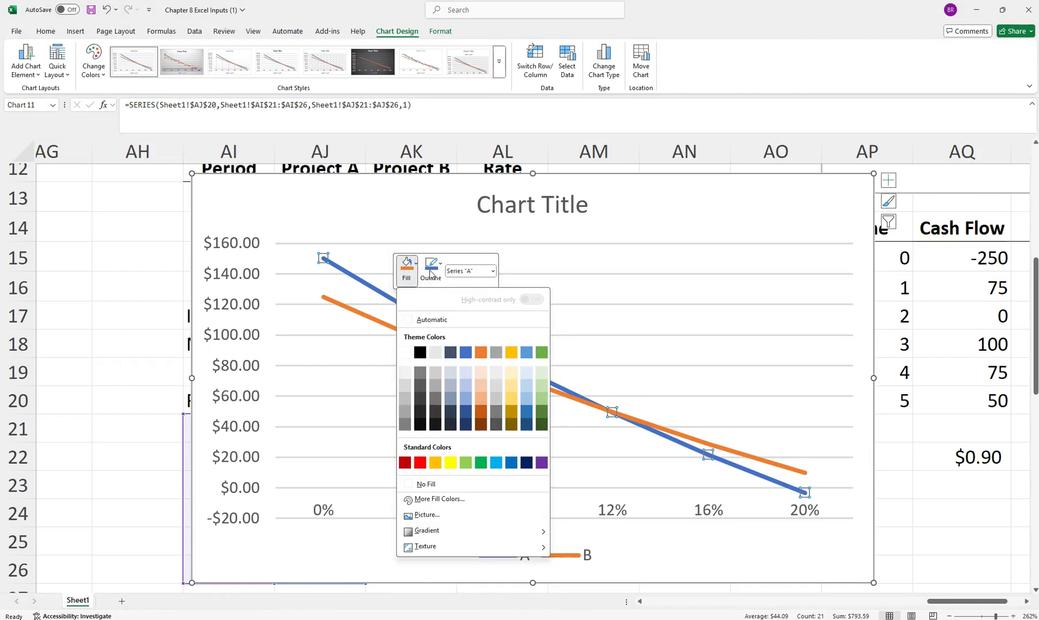
click(430, 271)
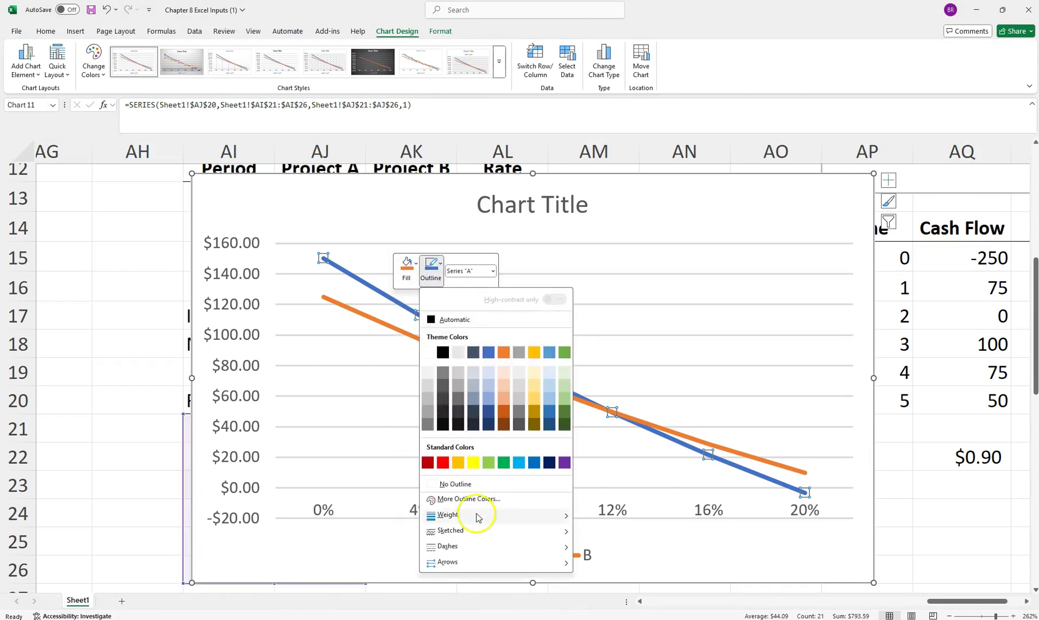
mouse_move(475, 546)
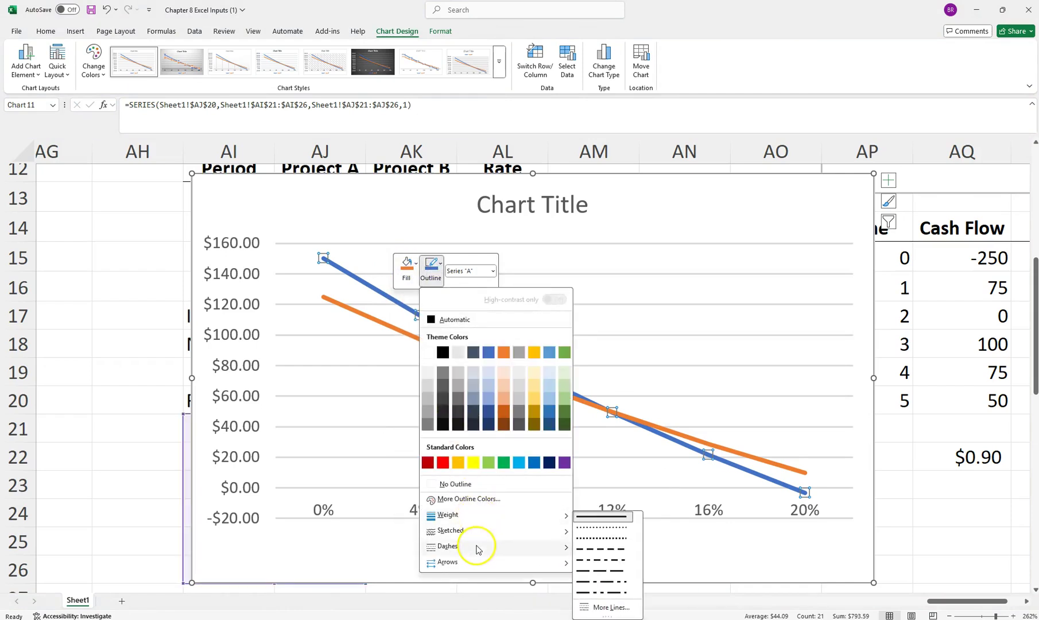
click(606, 548)
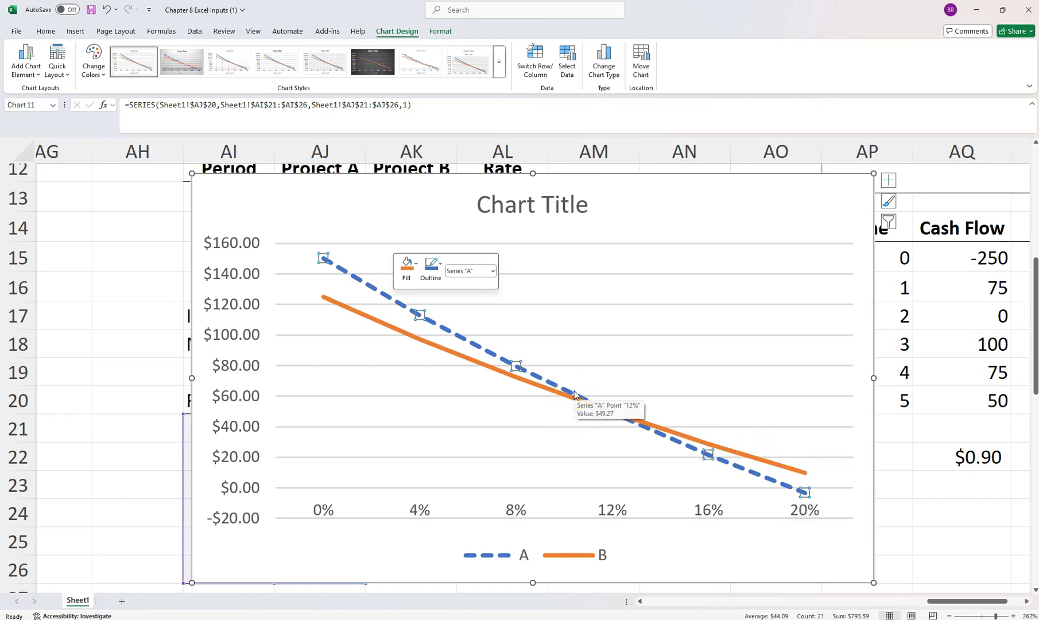
Step: Move the NPV profile chart down to start at about row 18, clear of the project cash flows
drag(225, 188, 232, 151)
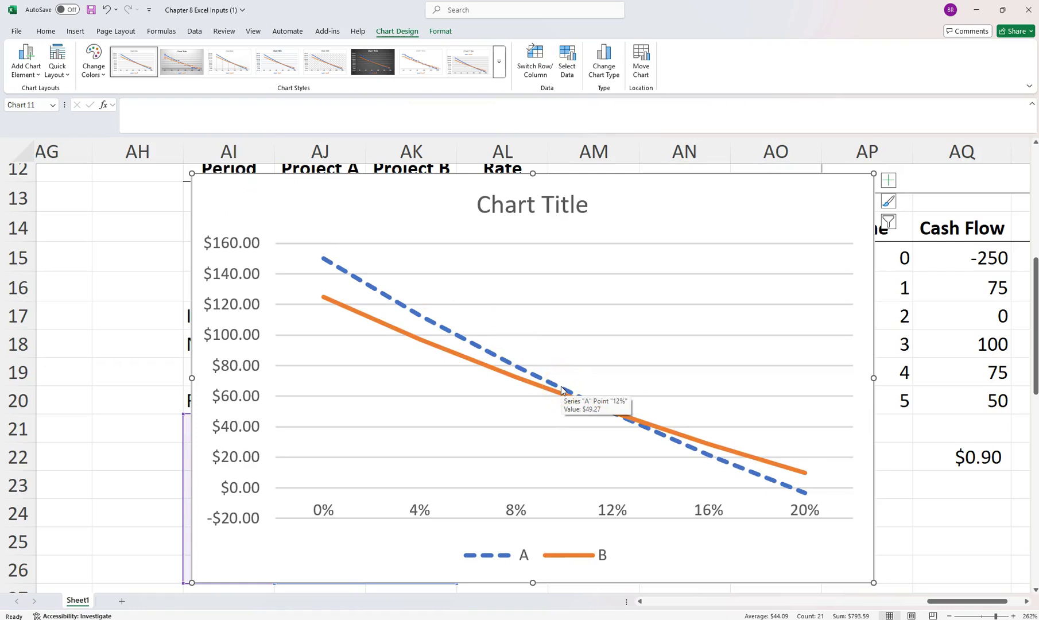
click(591, 388)
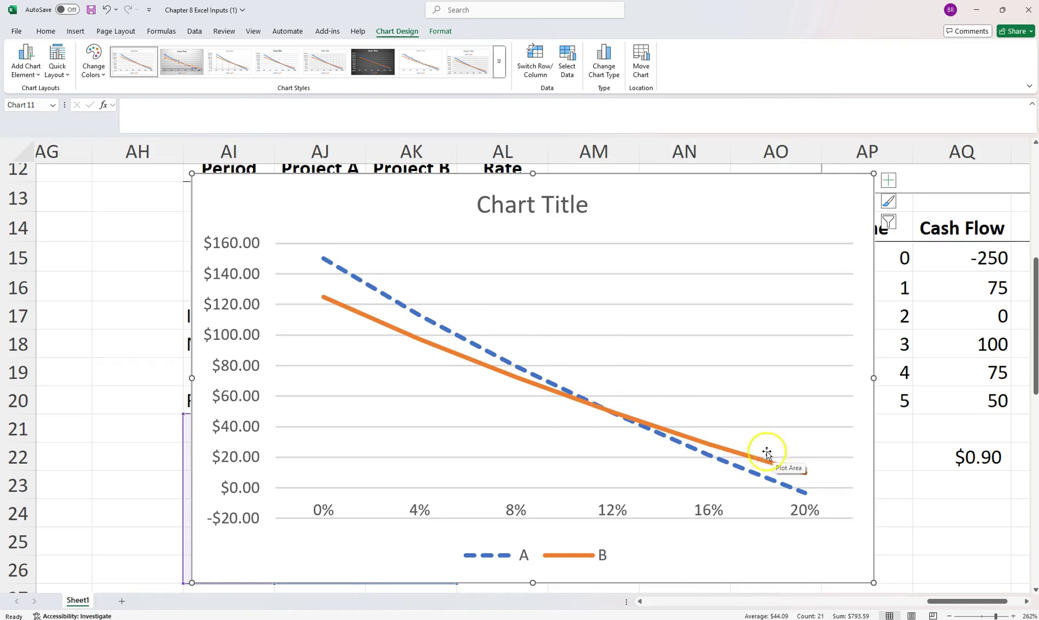
drag(225, 201, 222, 367)
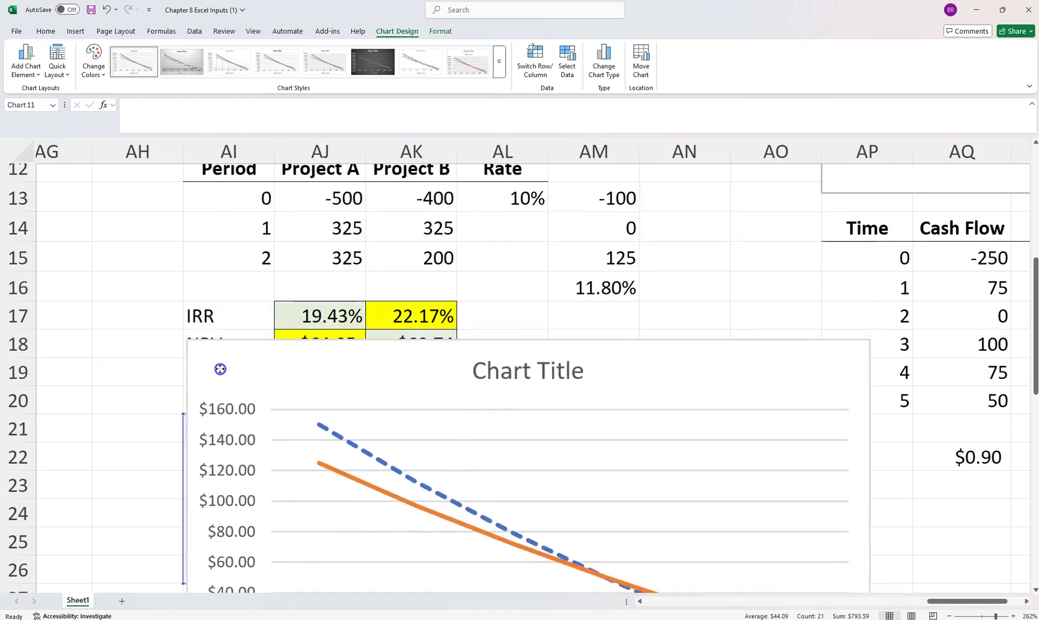
Step: Move the NPV profile chart down to start at about row 19, clear of the IRR and NPV results
scroll(425, 293, up, 1)
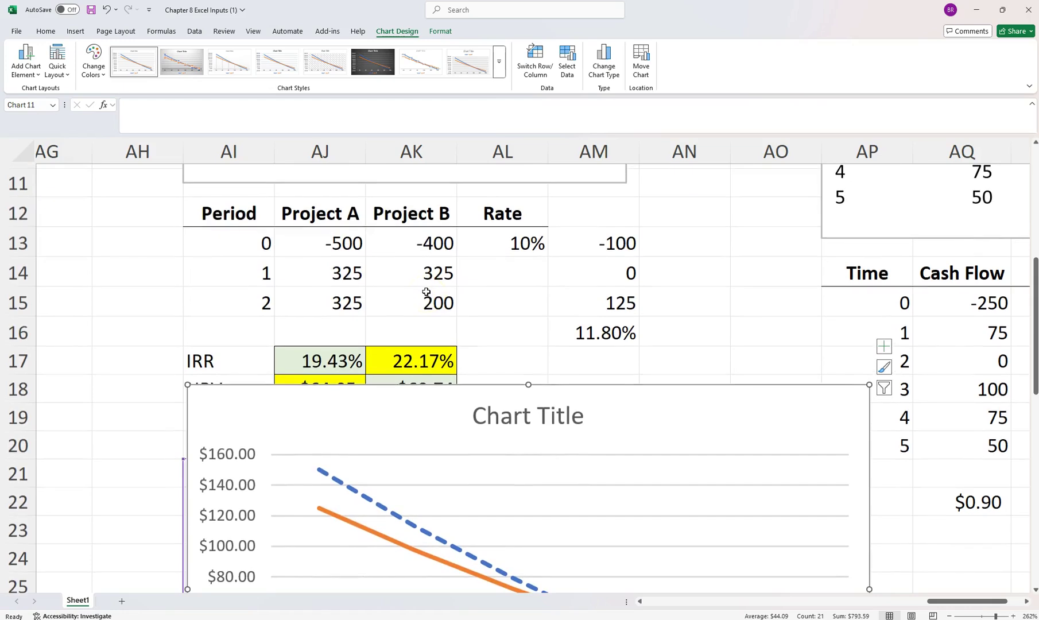
scroll(503, 262, down, 2)
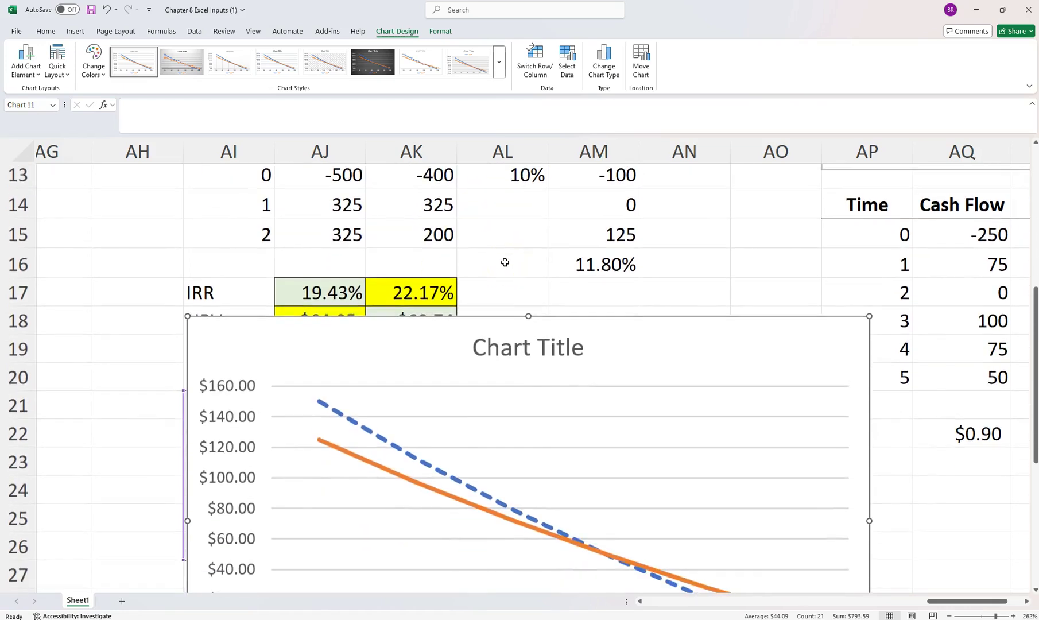
drag(248, 338, 241, 379)
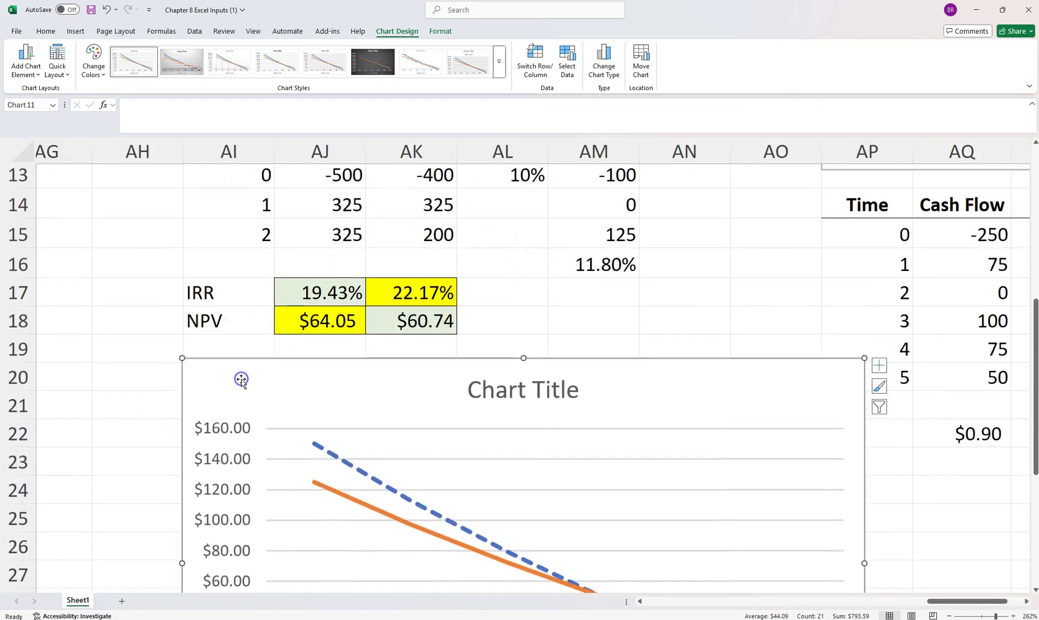
Step: Compare the NPV results of projects A and B in AJ18 and AK18 with their NPV profile chart
click(344, 323)
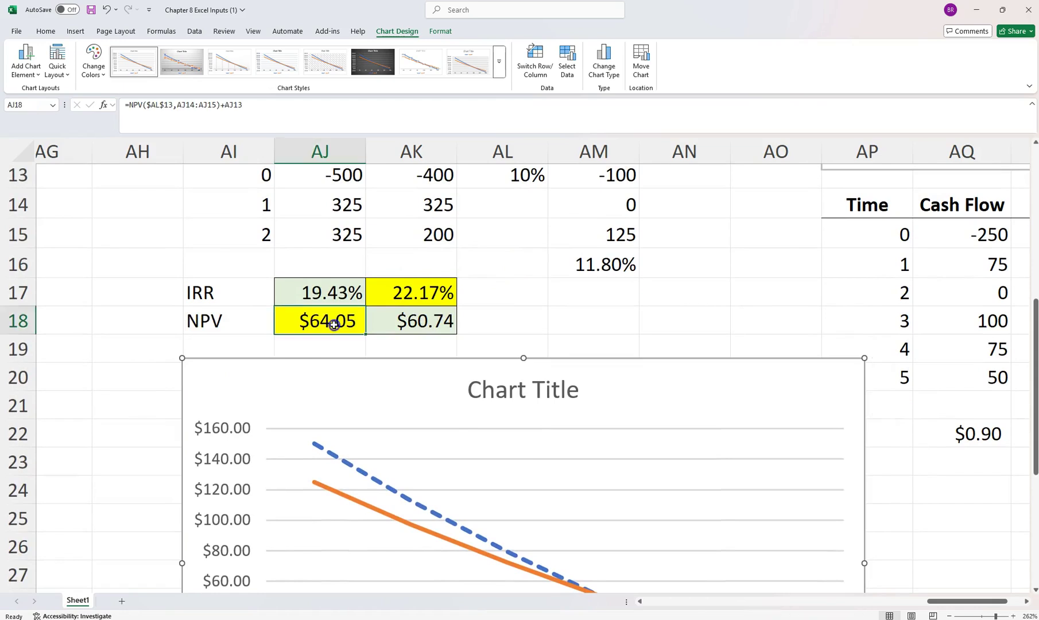
click(420, 324)
click(339, 326)
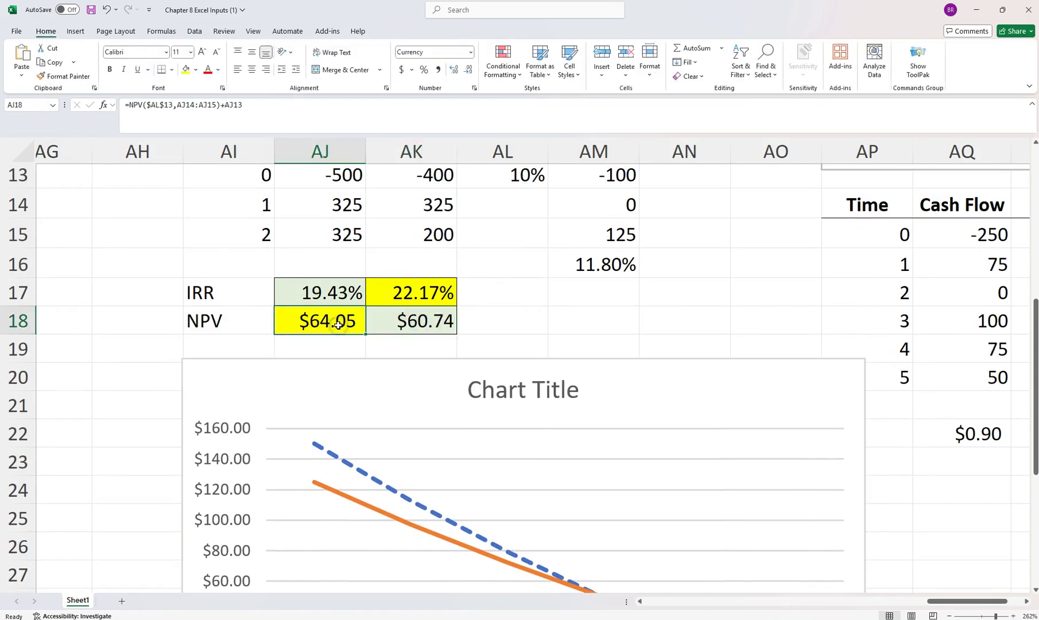
click(395, 324)
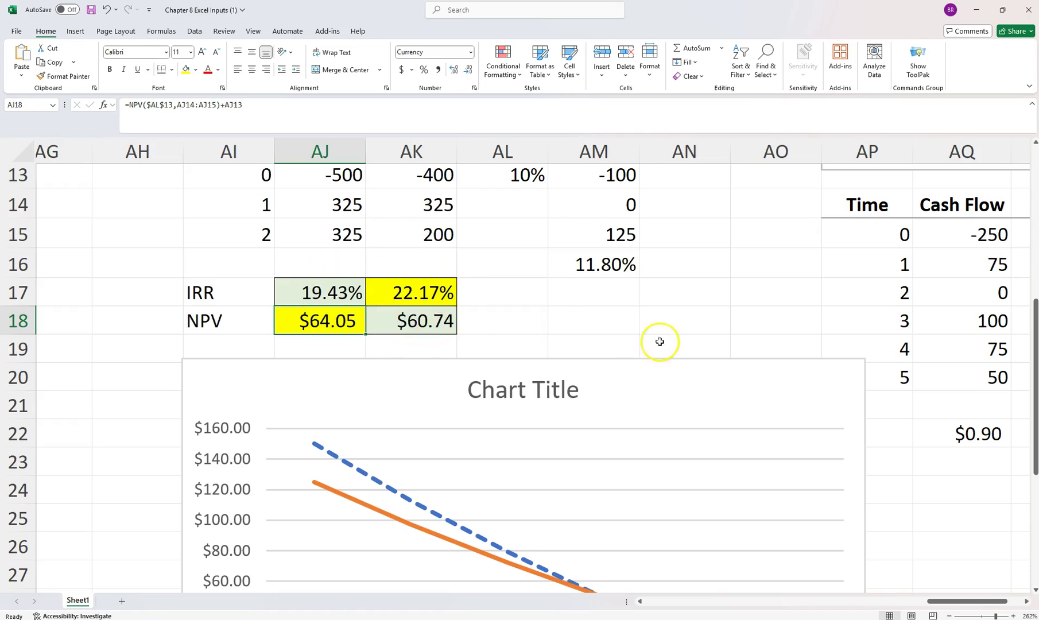
scroll(618, 340, down, 2)
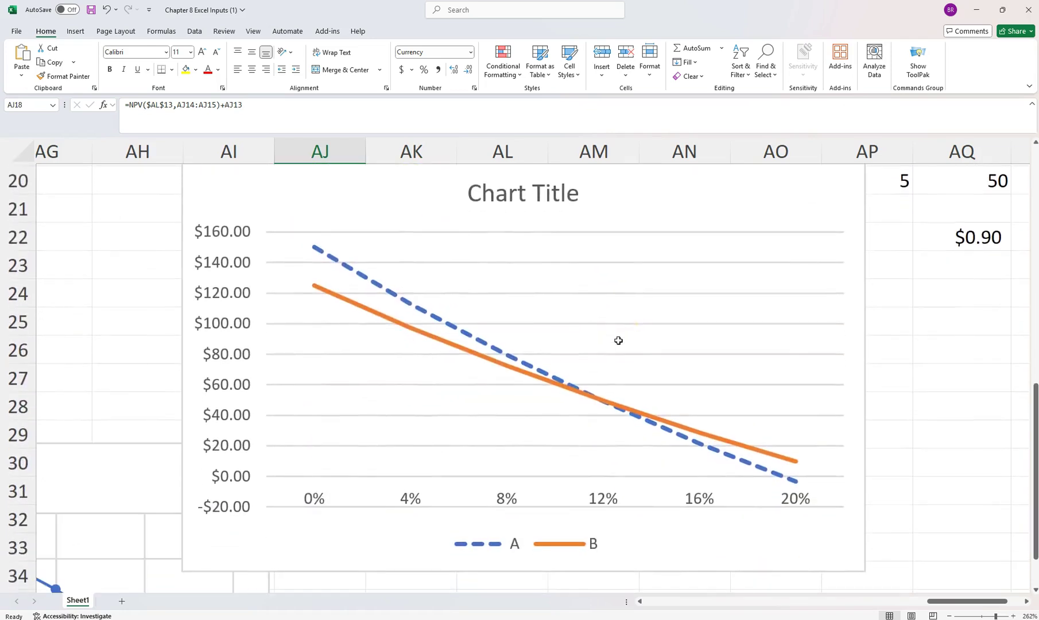
Step: Shift the NPV profile chart left, off column AP, to uncover the PI label below the Practice Problem 10 cash flows
scroll(618, 340, up, 3)
scroll(618, 340, right, 2)
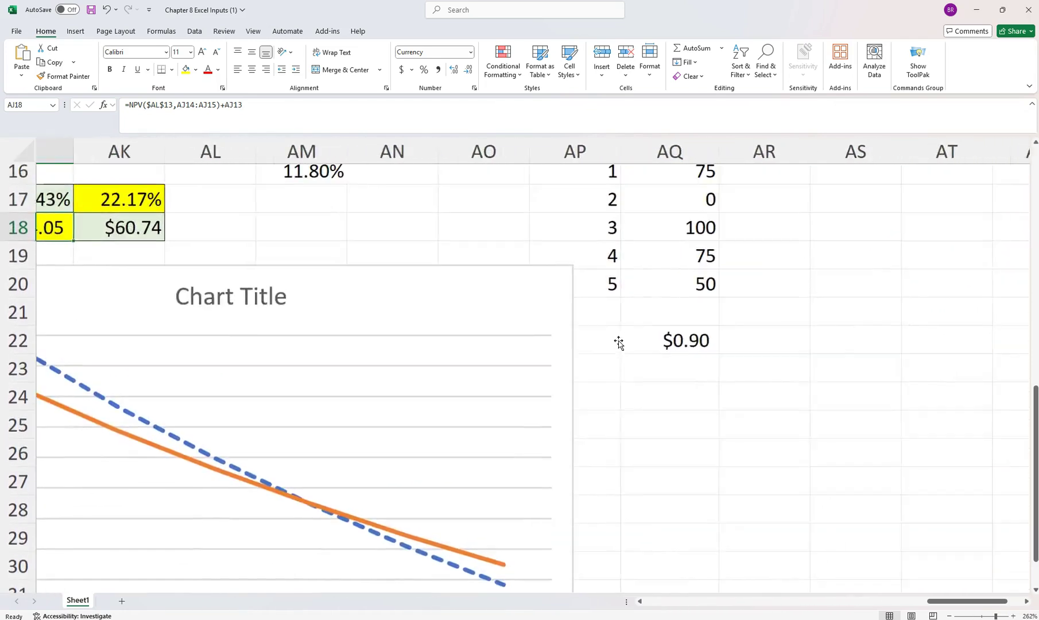
scroll(617, 342, up, 4)
scroll(618, 342, right, 1)
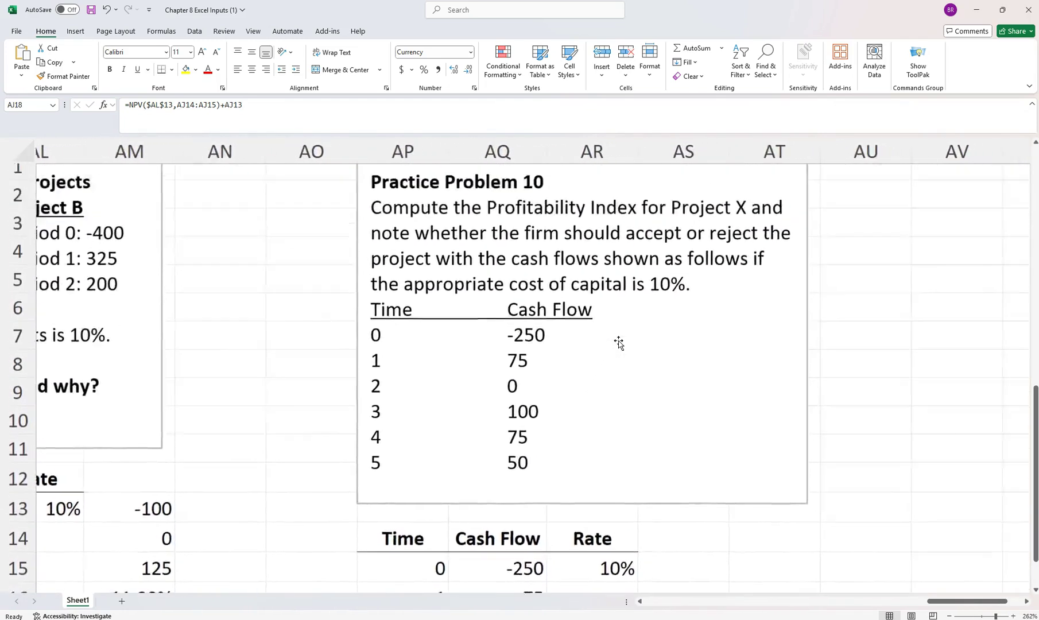
scroll(618, 342, right, 1)
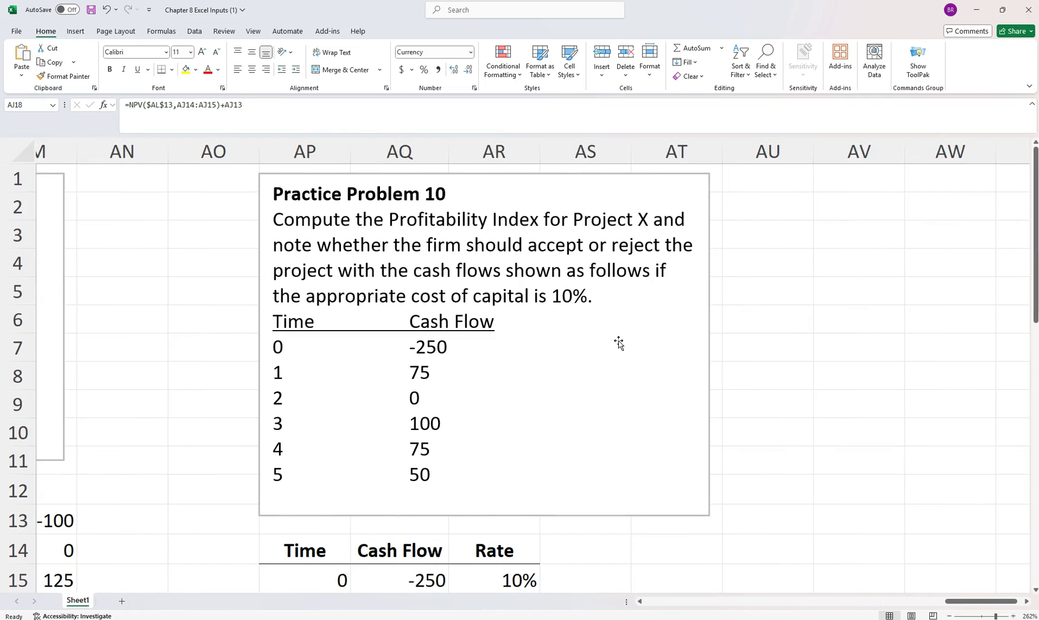
scroll(620, 341, down, 1)
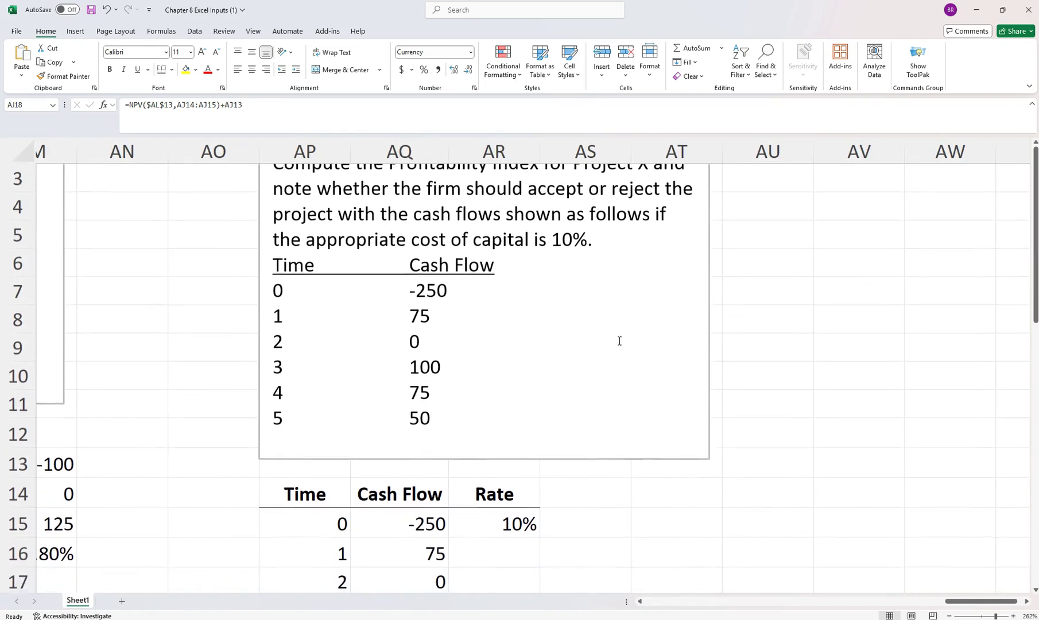
scroll(619, 341, down, 3)
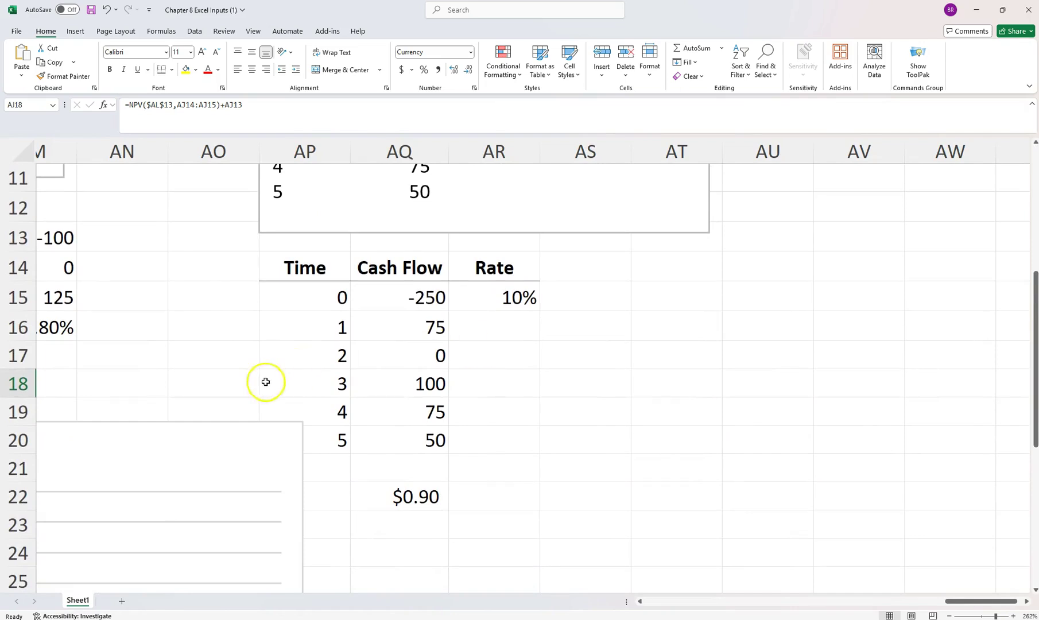
drag(214, 430, 95, 457)
Step: Check the references in the PI formula in AQ22 and apply the Number format to that cell
double_click(413, 495)
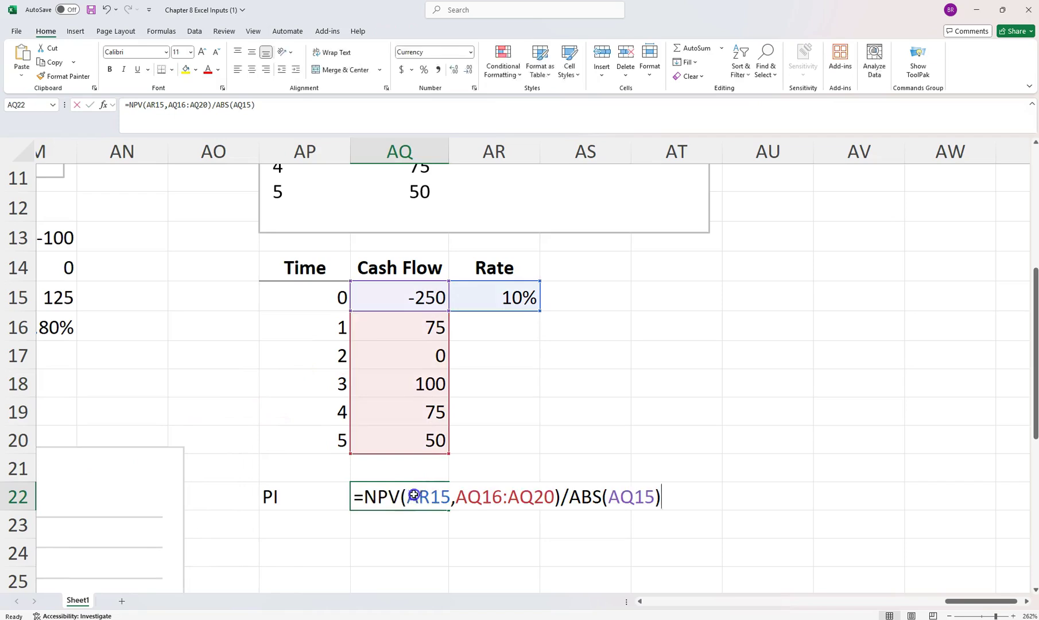
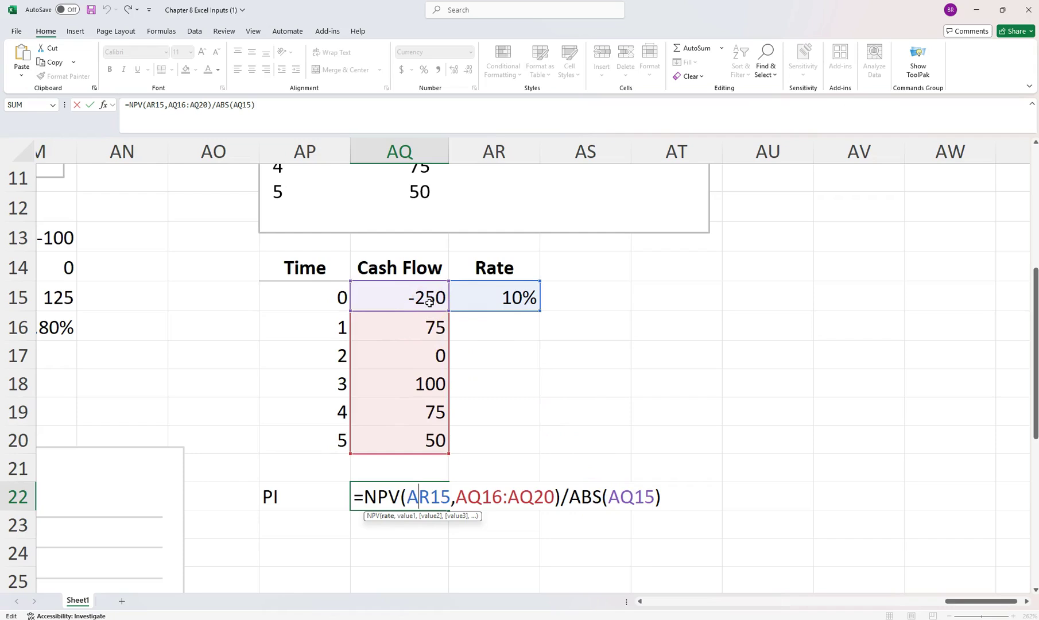
key(Return)
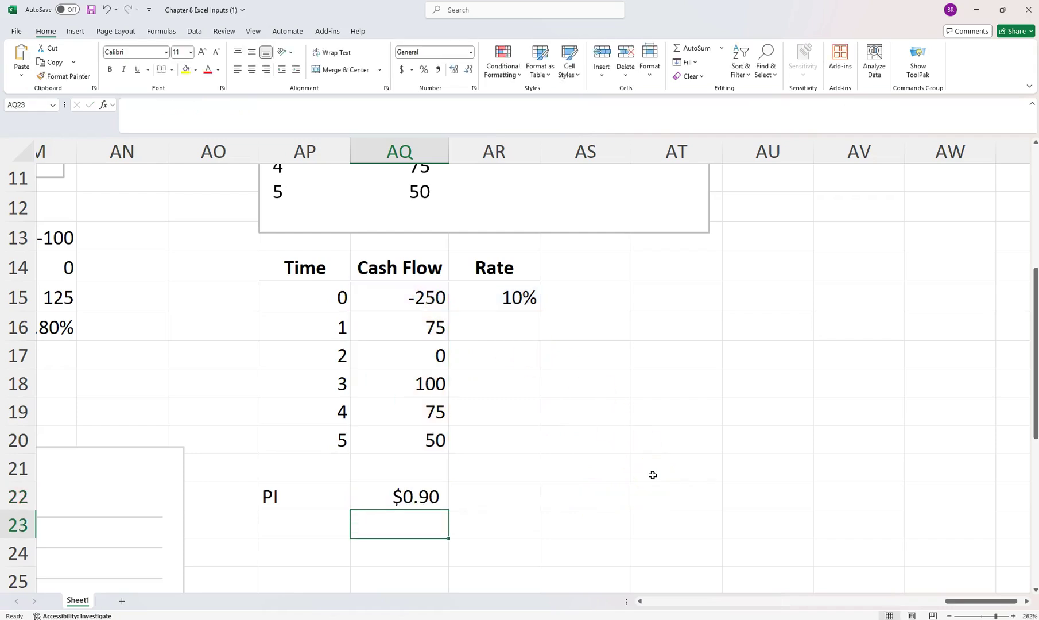
key(Up)
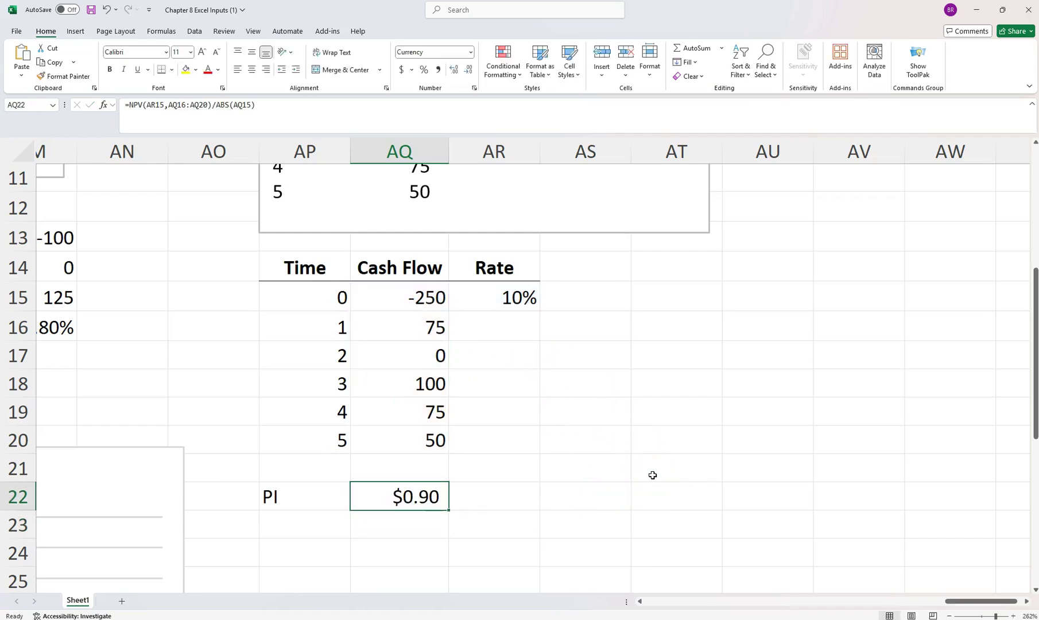
click(469, 53)
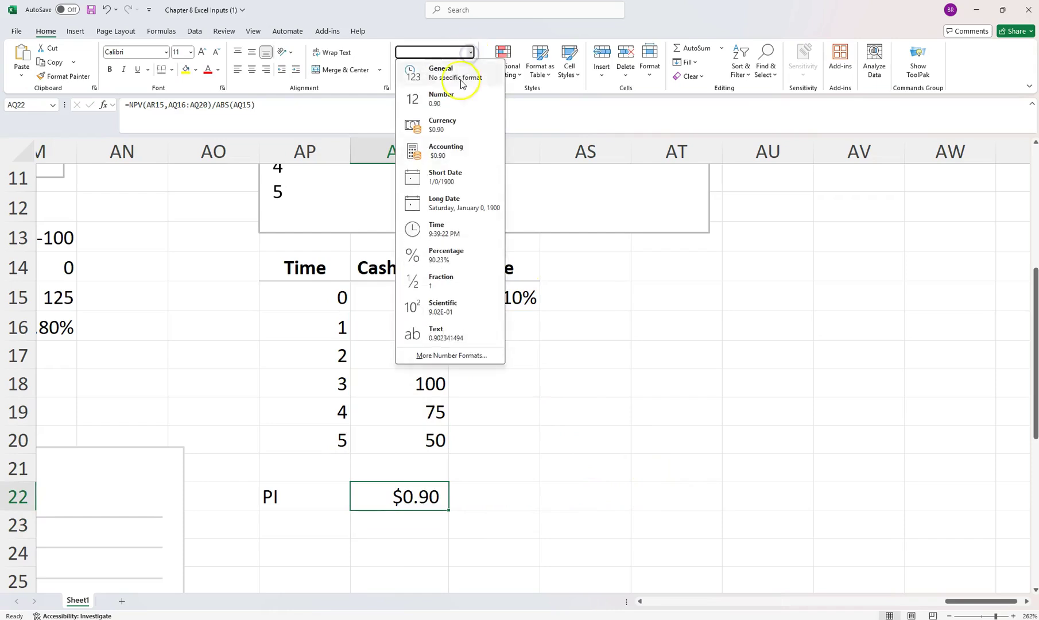
click(454, 98)
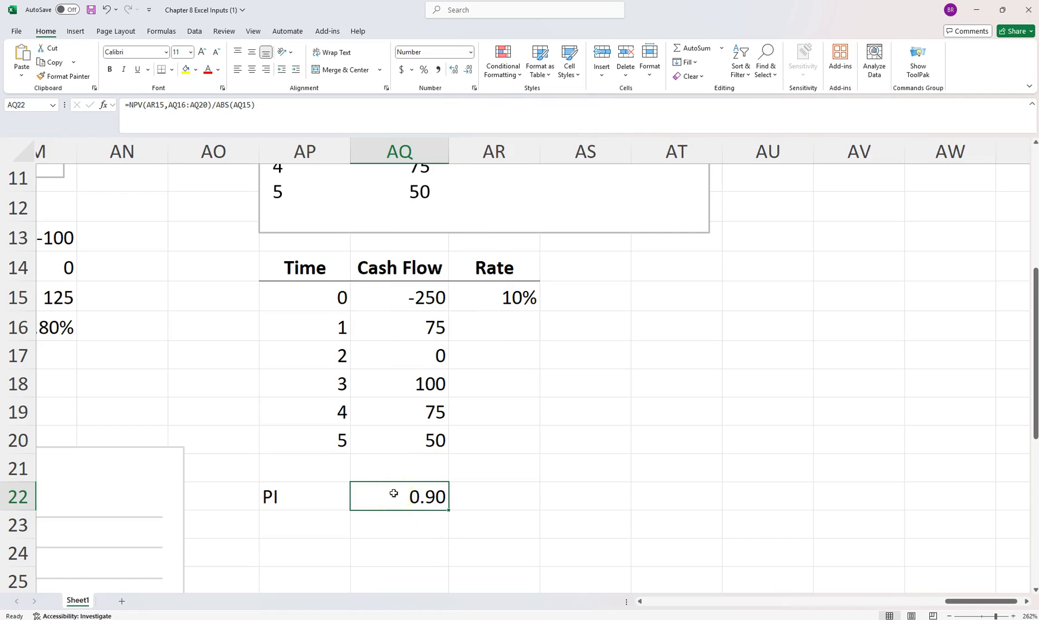
Step: Review the workbook's problems from Practice Problem 10 back to the Project Example Information NPV problem in column A
scroll(394, 494, up, 4)
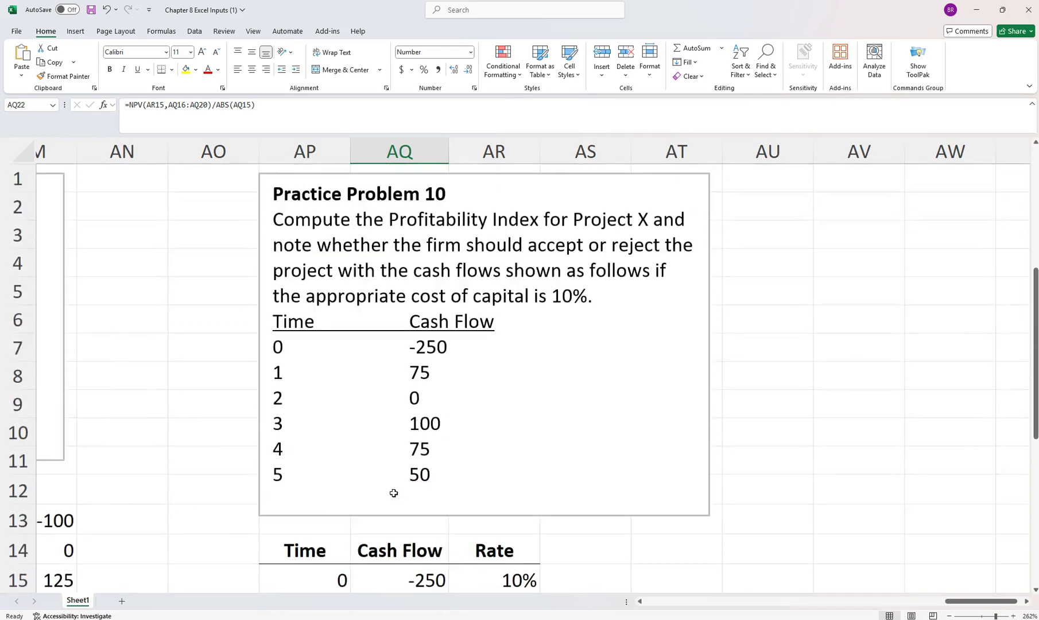
scroll(394, 493, down, 6)
scroll(393, 493, right, 4)
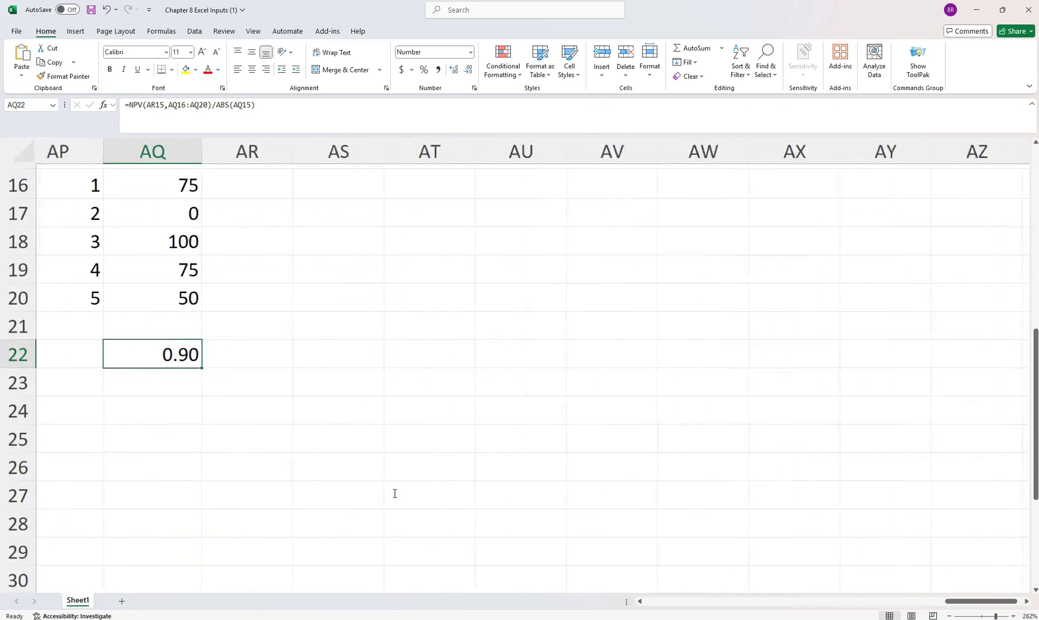
scroll(394, 493, up, 4)
scroll(394, 493, up, 2)
scroll(394, 494, left, 3)
scroll(394, 494, down, 2)
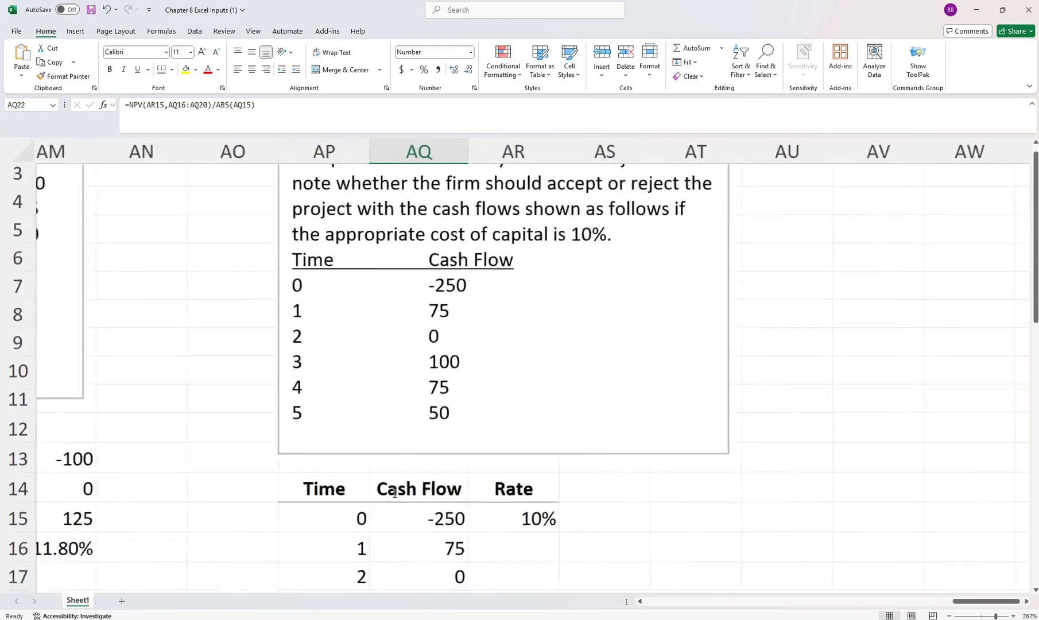
scroll(395, 494, down, 3)
scroll(394, 493, left, 3)
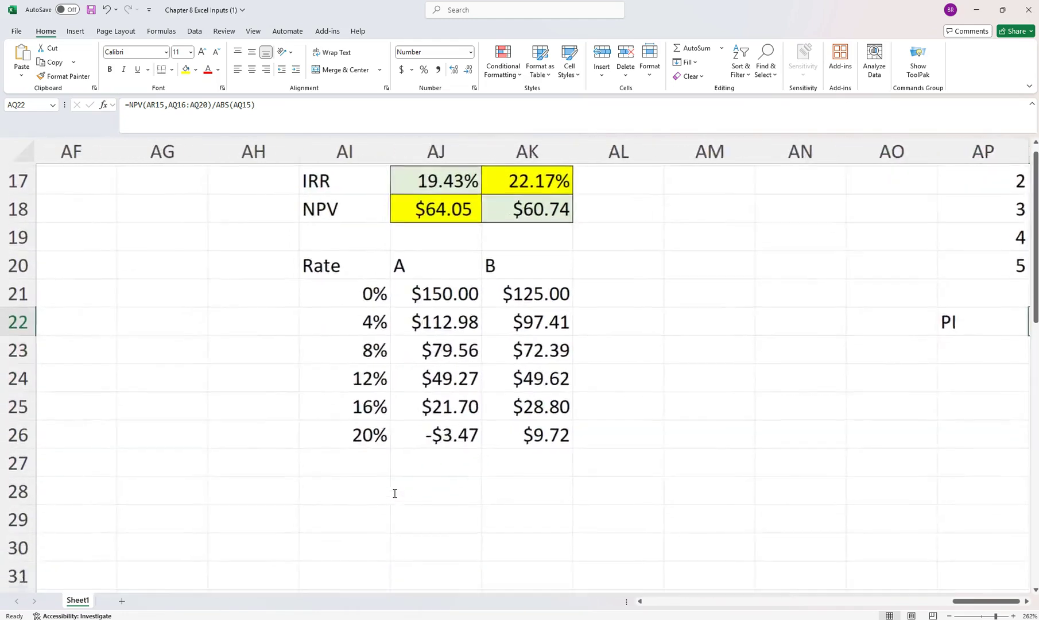
scroll(394, 494, up, 1)
scroll(394, 493, left, 3)
scroll(395, 494, down, 3)
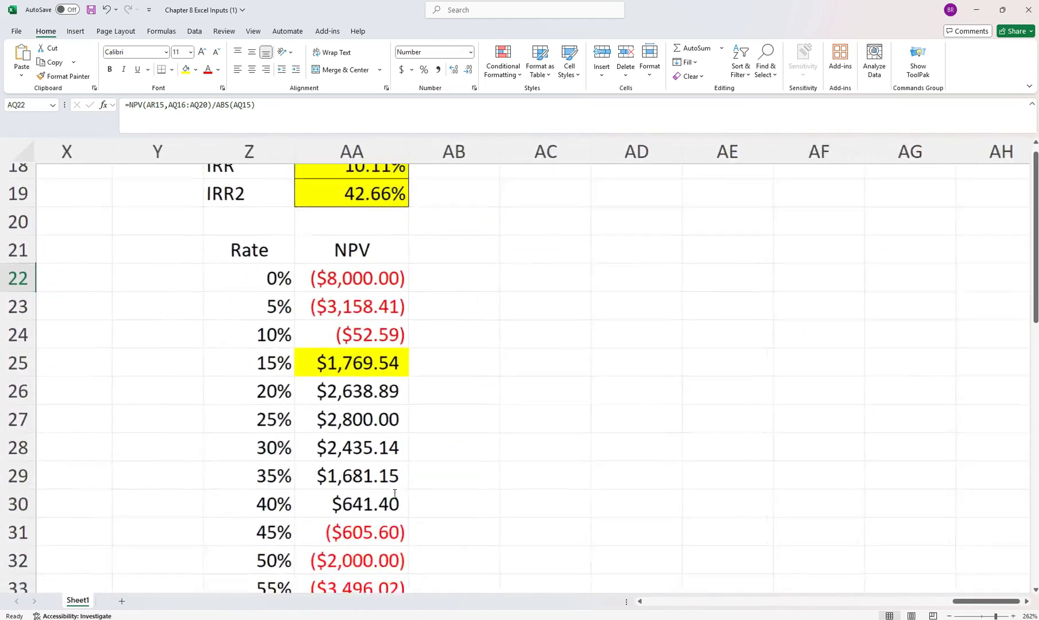
scroll(394, 494, up, 5)
scroll(394, 494, left, 2)
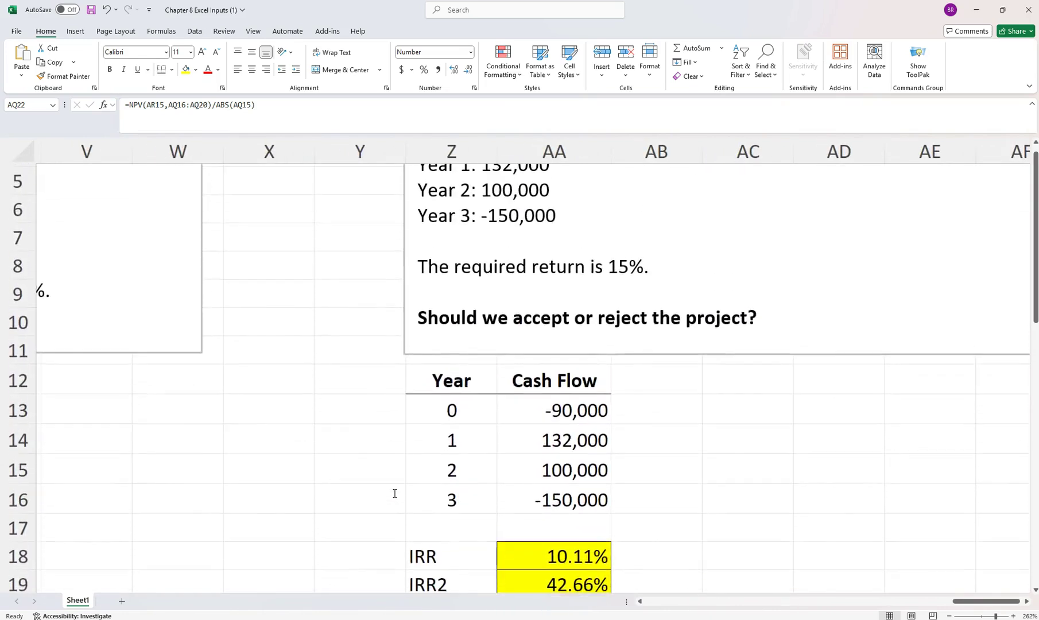
scroll(395, 493, down, 1)
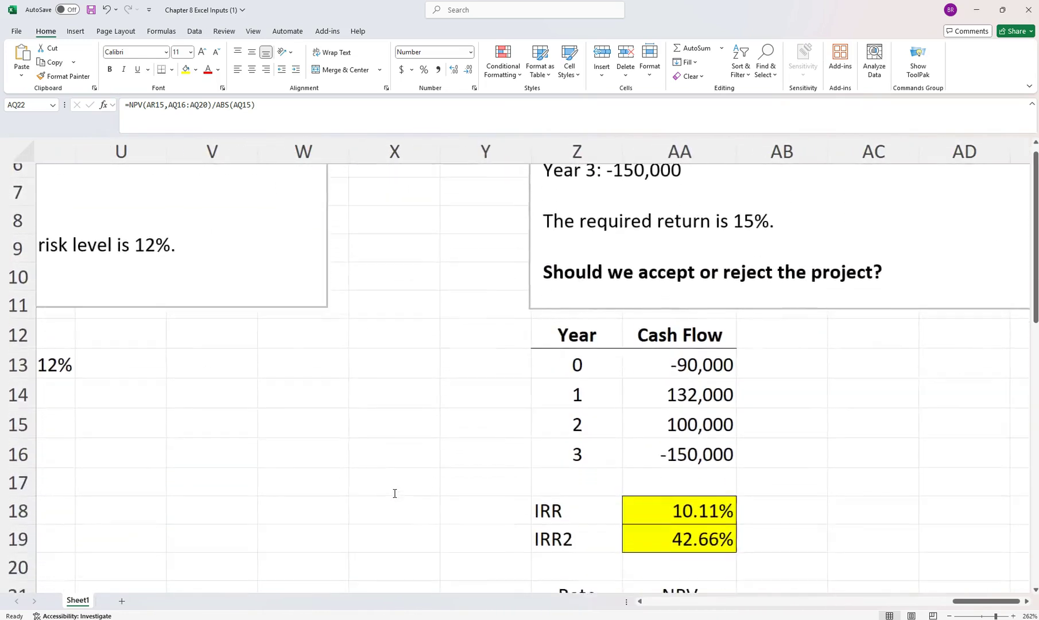
scroll(394, 493, left, 5)
scroll(395, 493, down, 4)
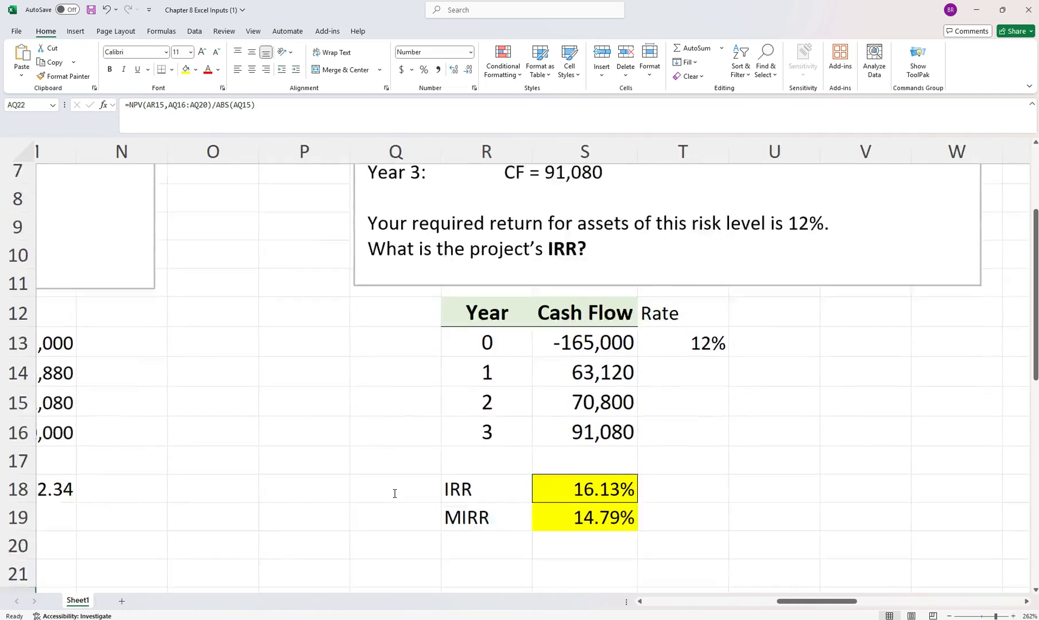
scroll(394, 493, up, 5)
scroll(394, 493, down, 2)
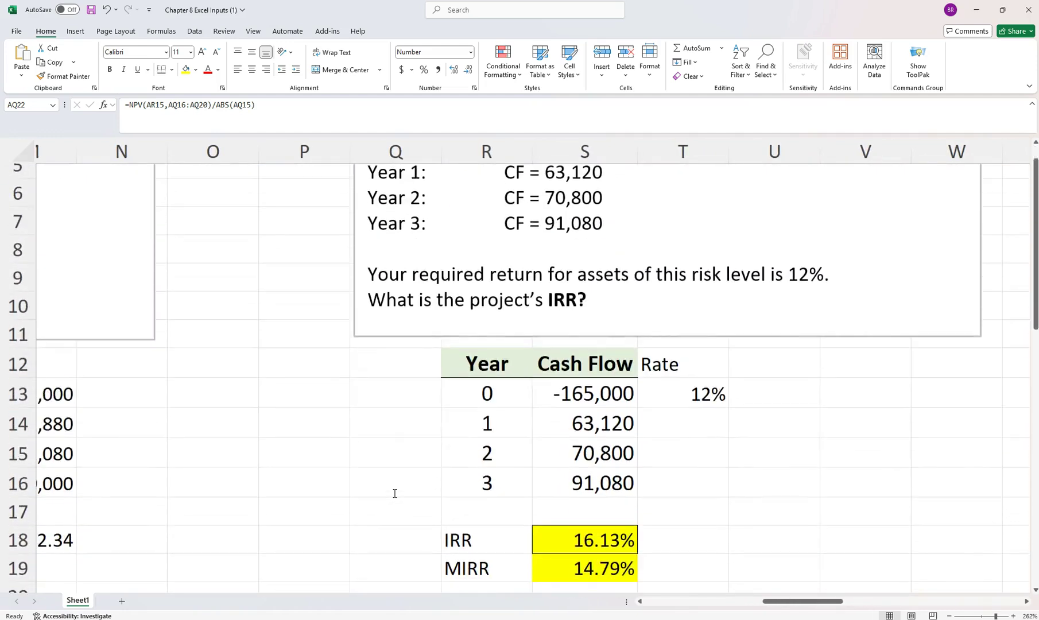
scroll(395, 493, left, 5)
scroll(394, 493, left, 5)
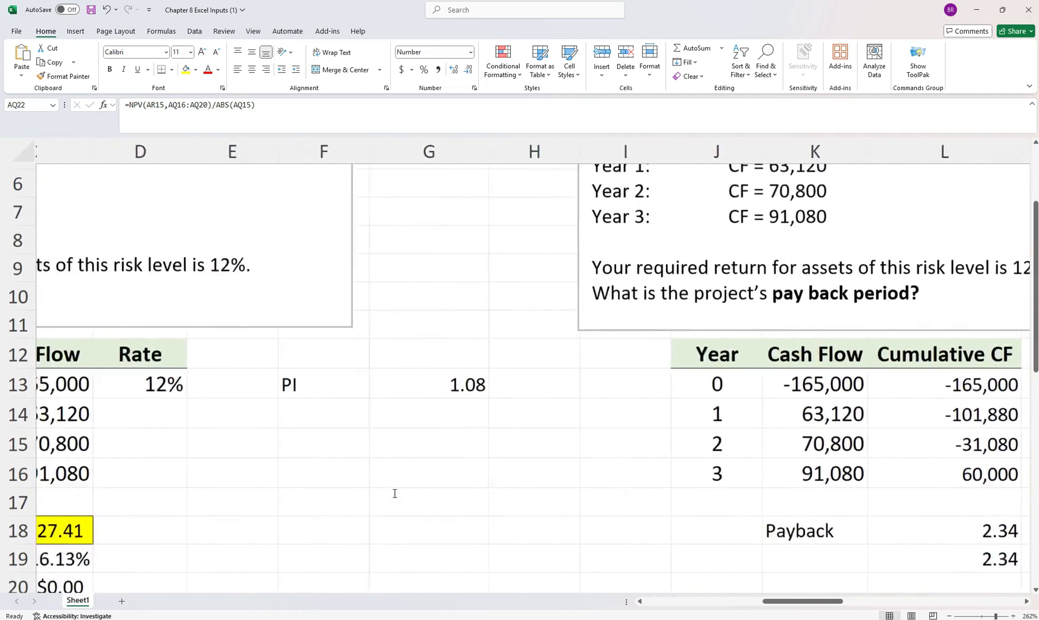
scroll(411, 523, up, 1)
scroll(411, 522, up, 1)
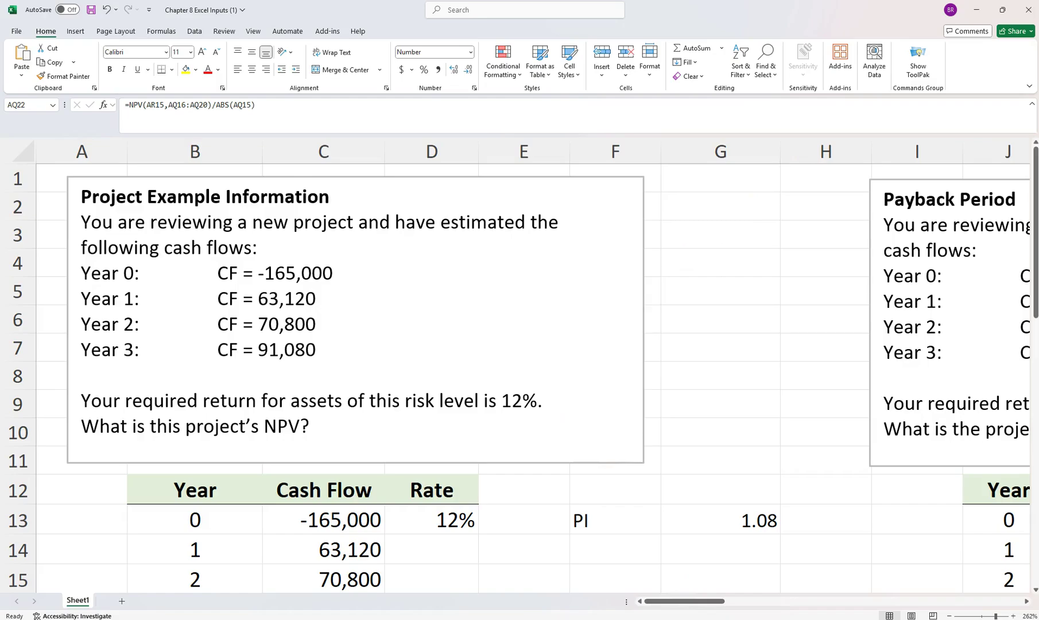
Step: Switch to the browser window showing the My Library page in Studio
click(510, 618)
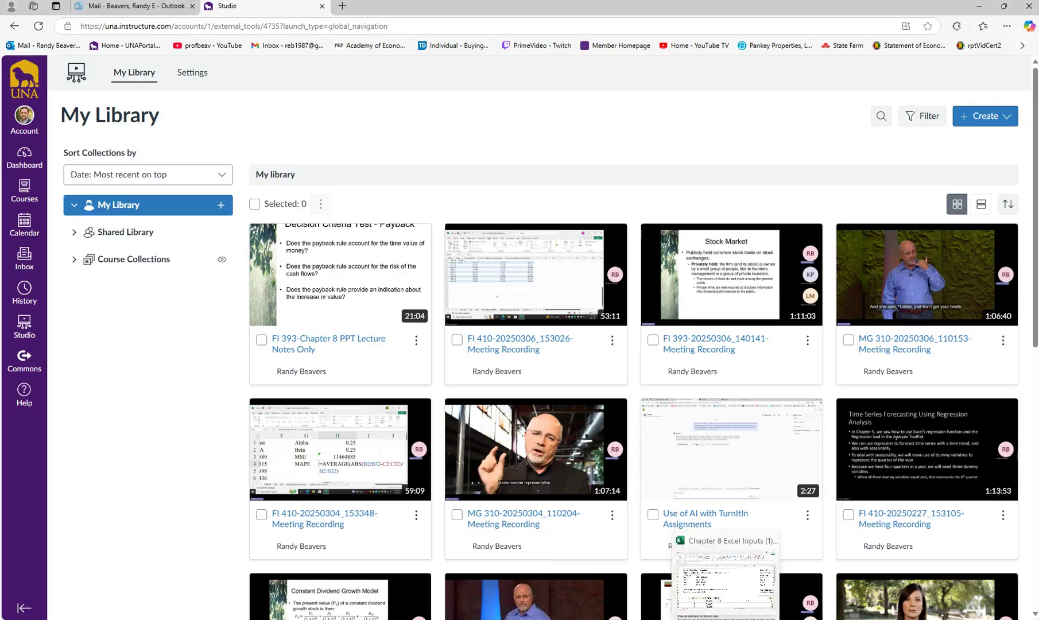
click(750, 619)
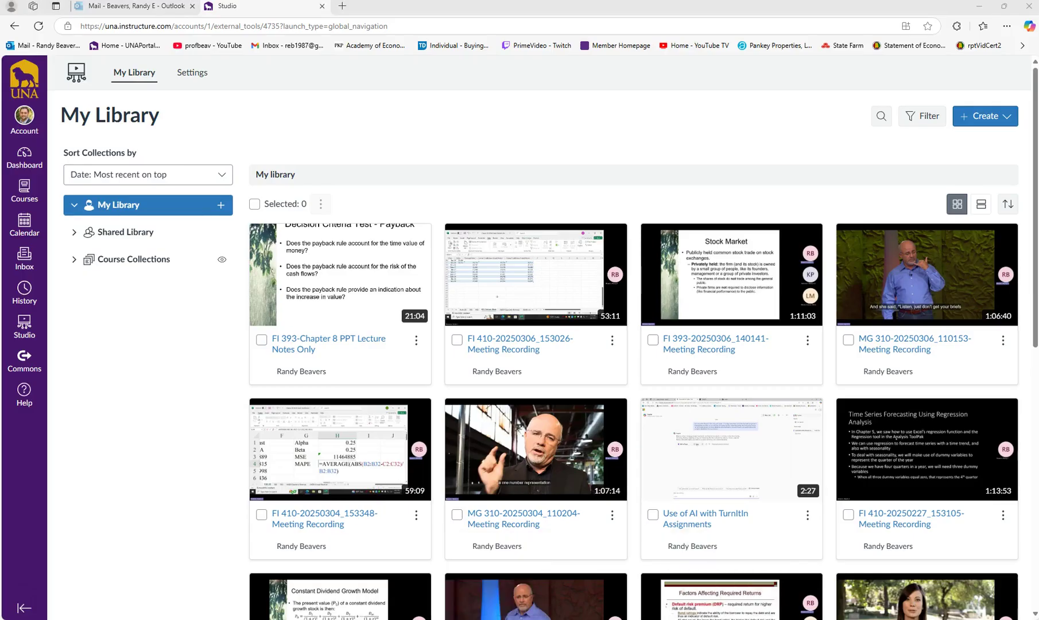